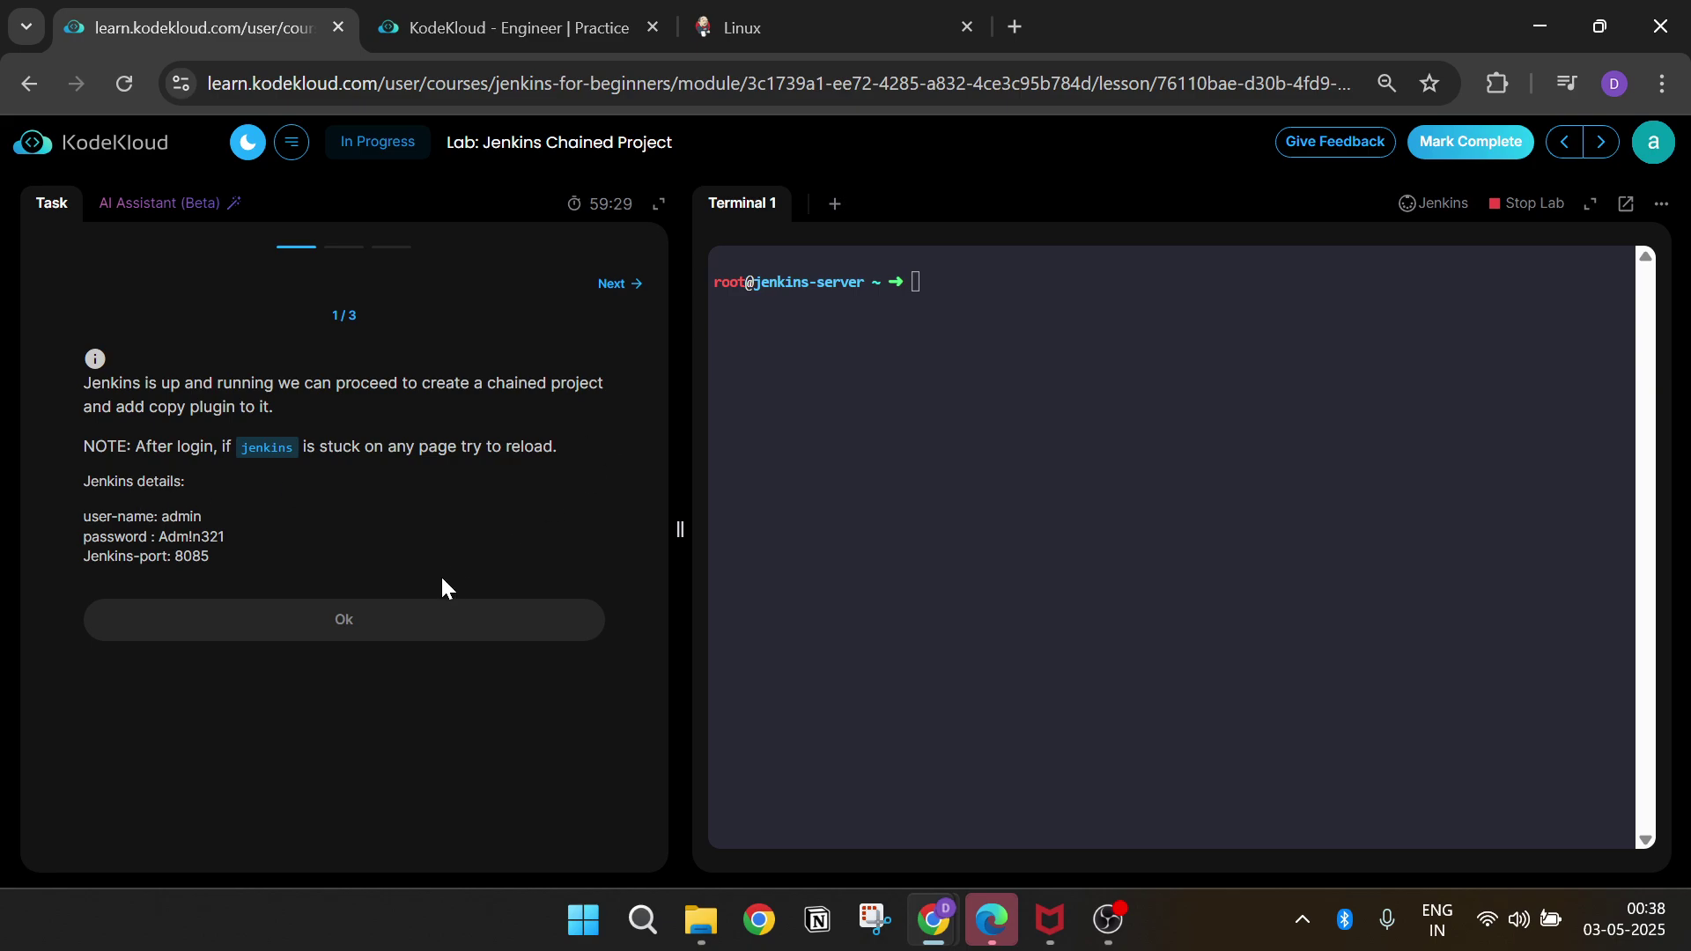
- Acknowledge the lab's introductory task, look through the freestyle project task, and open the lab's Jenkins server
click(411, 616)
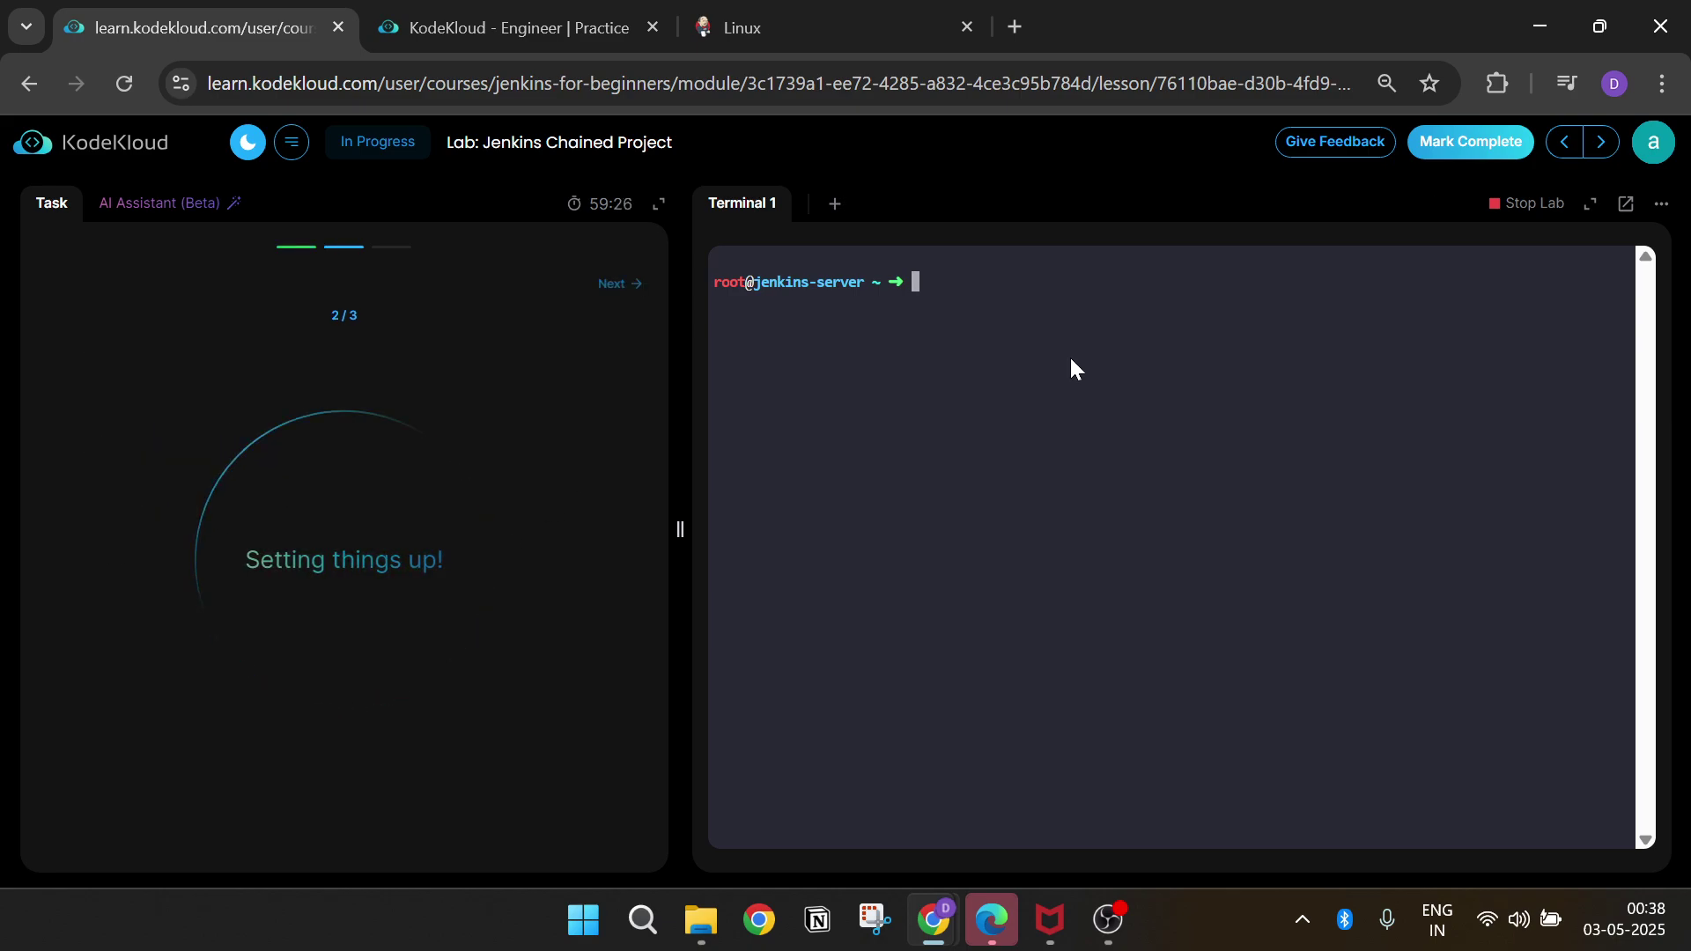
scroll(351, 450, down, 5)
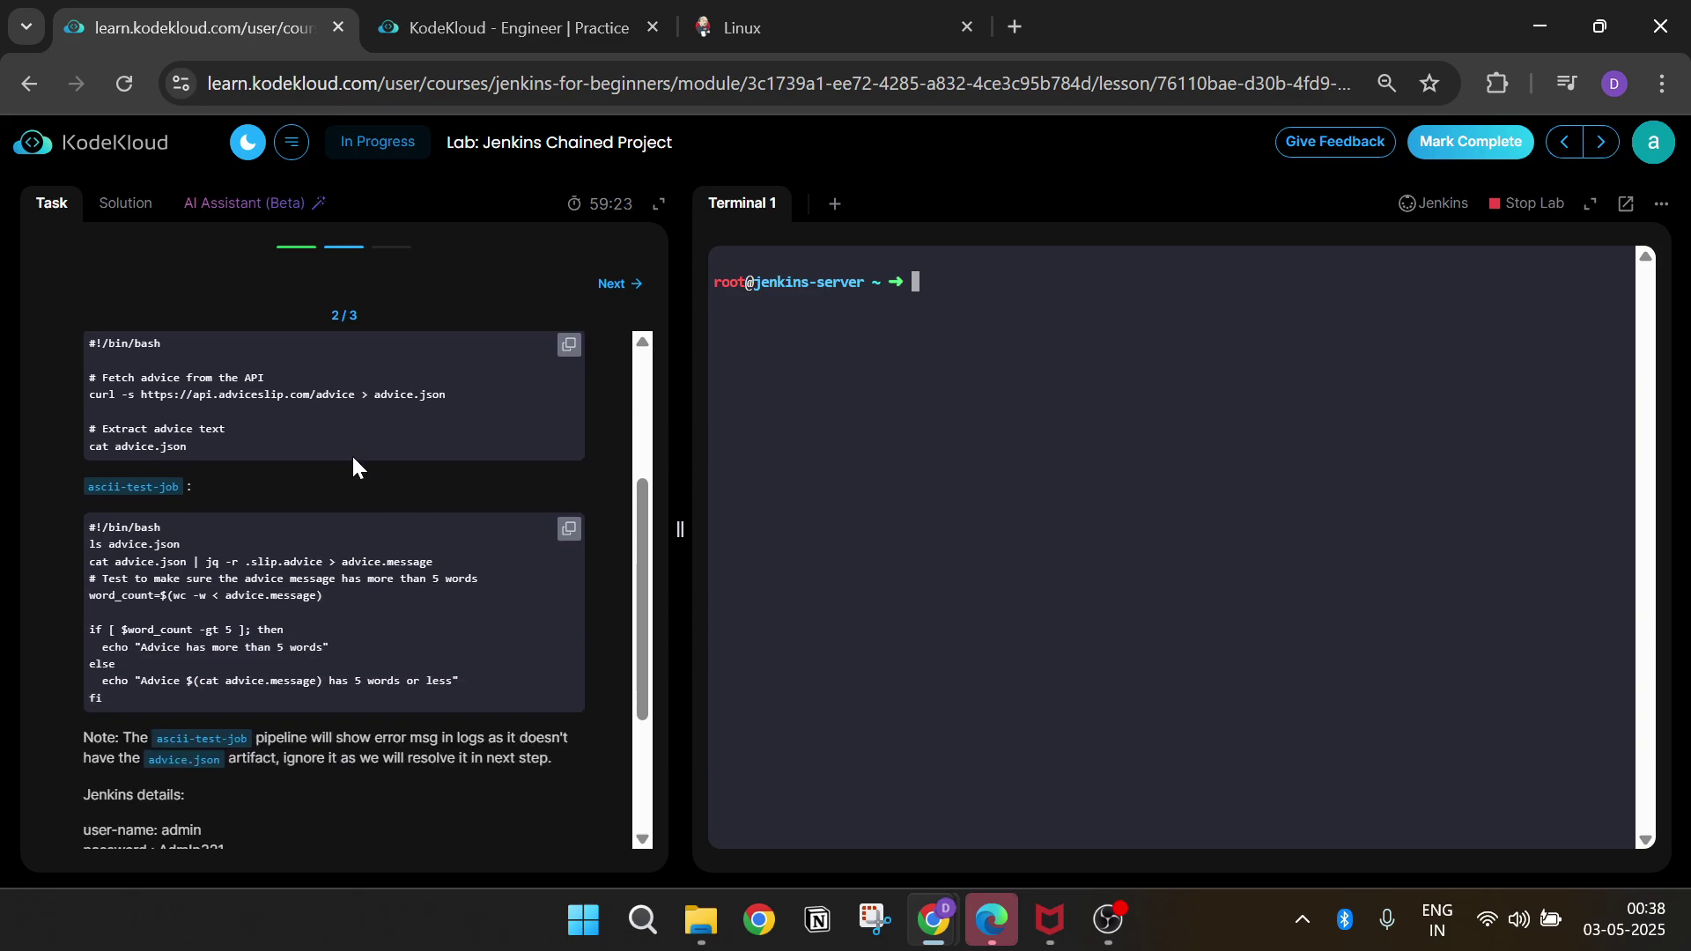
scroll(370, 511, up, 5)
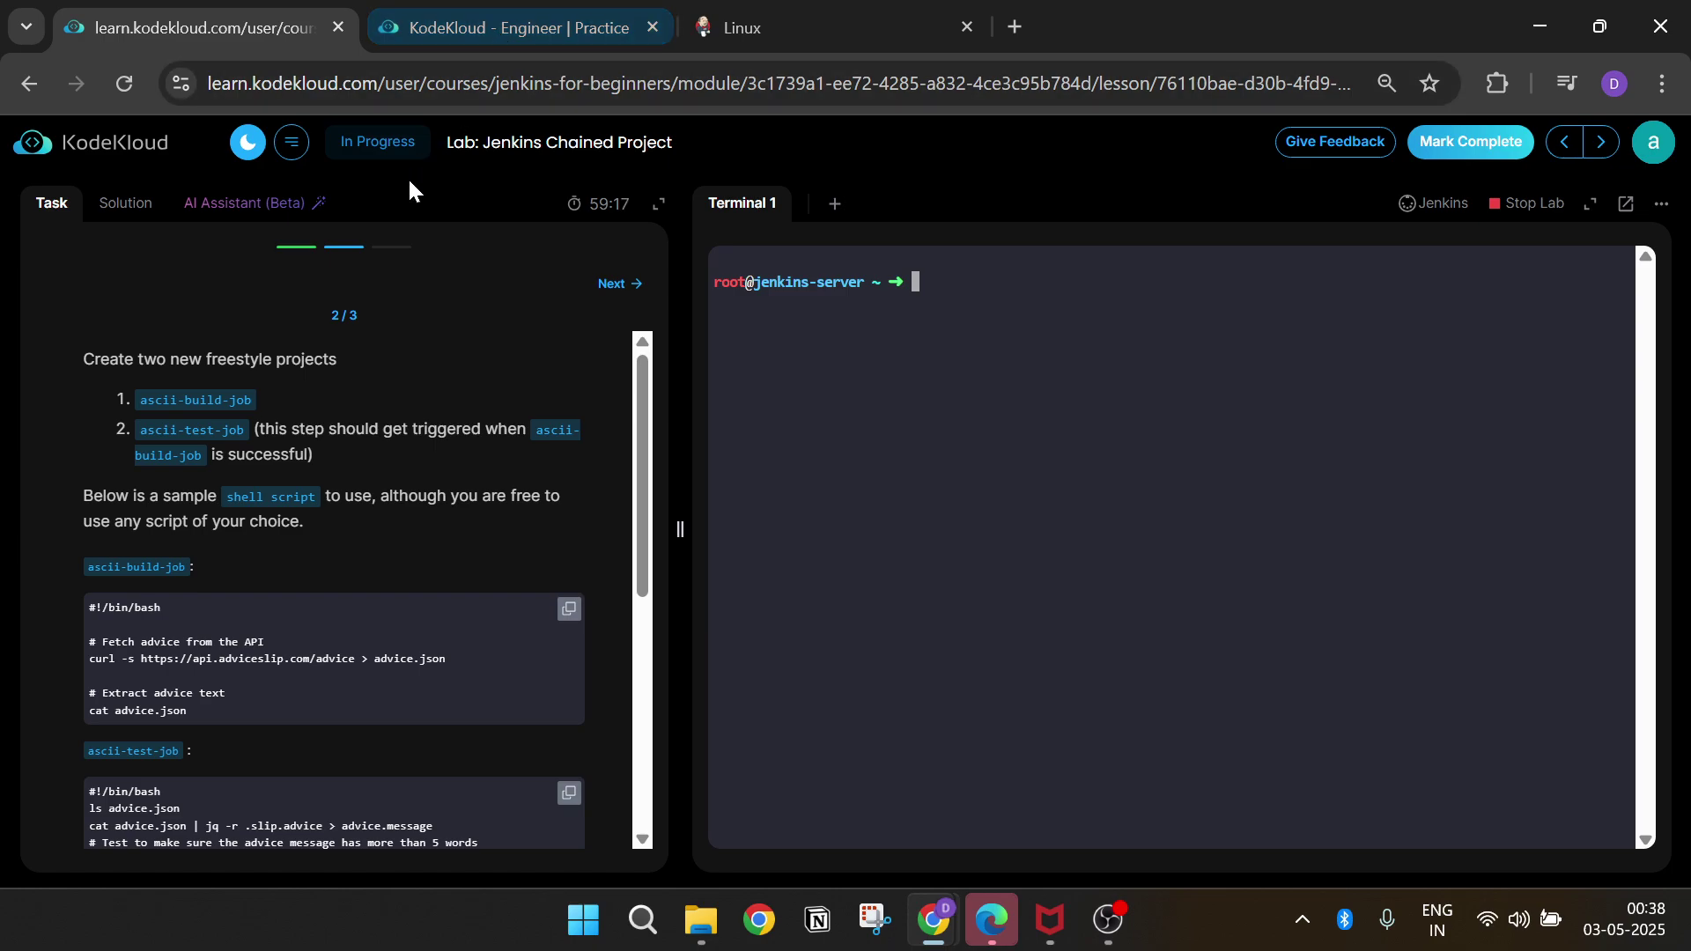
click(1436, 203)
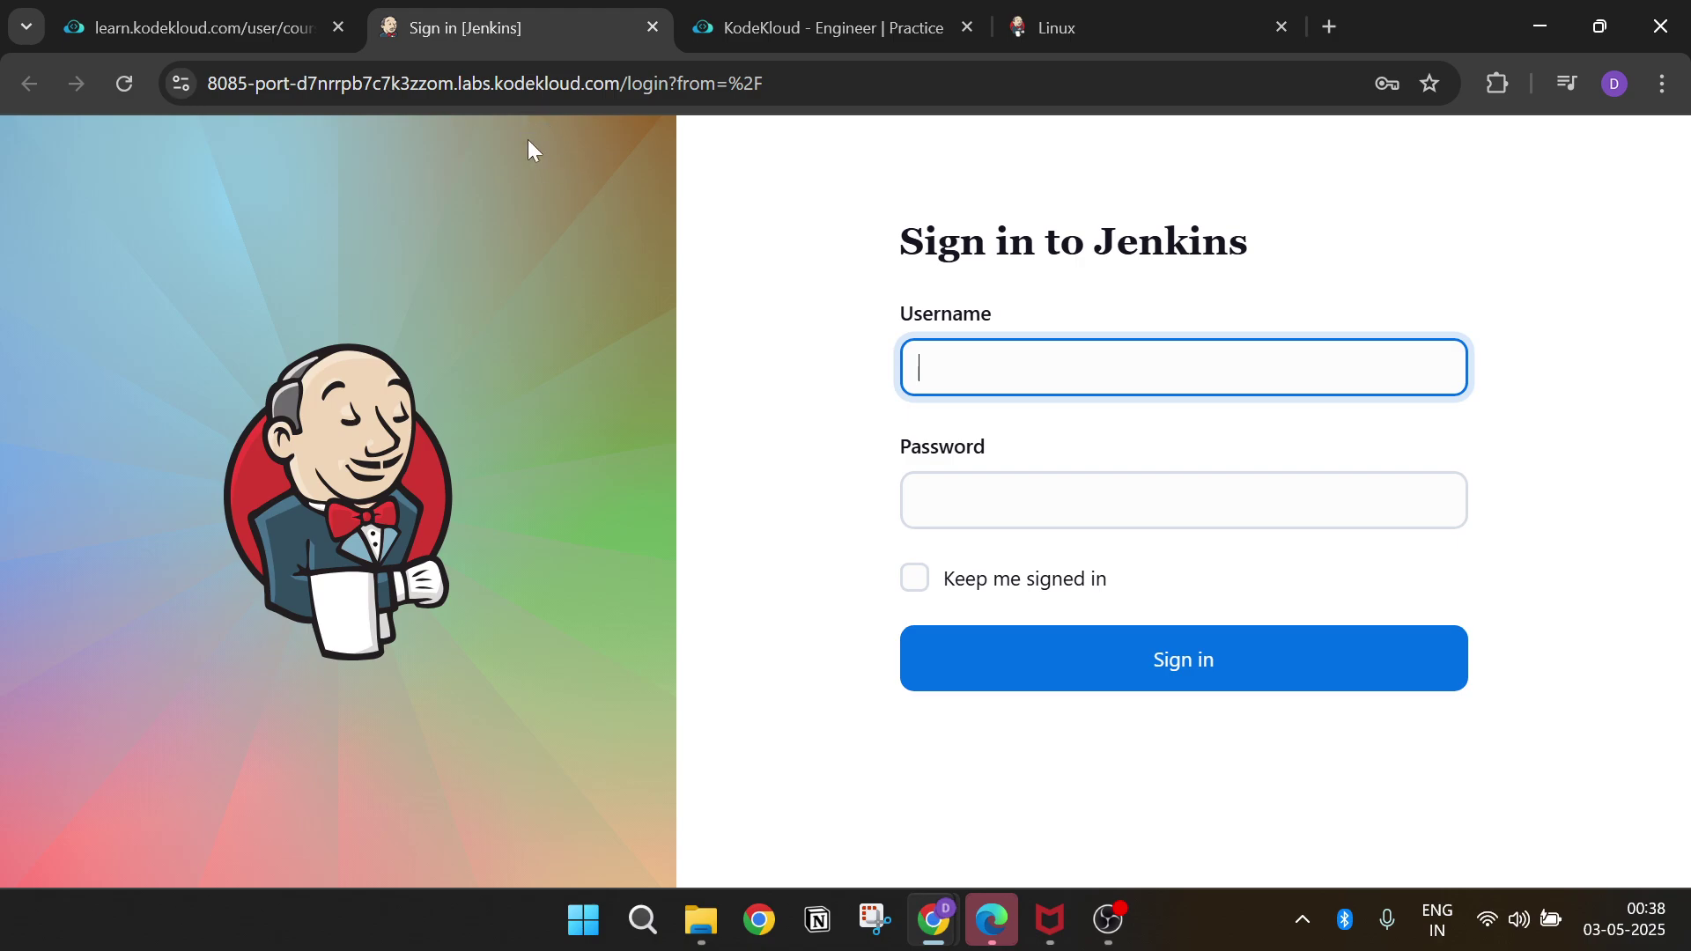
- Copy the username admin from the lab's Jenkins details into the Jenkins sign-in form
click(219, 20)
scroll(199, 616, down, 5)
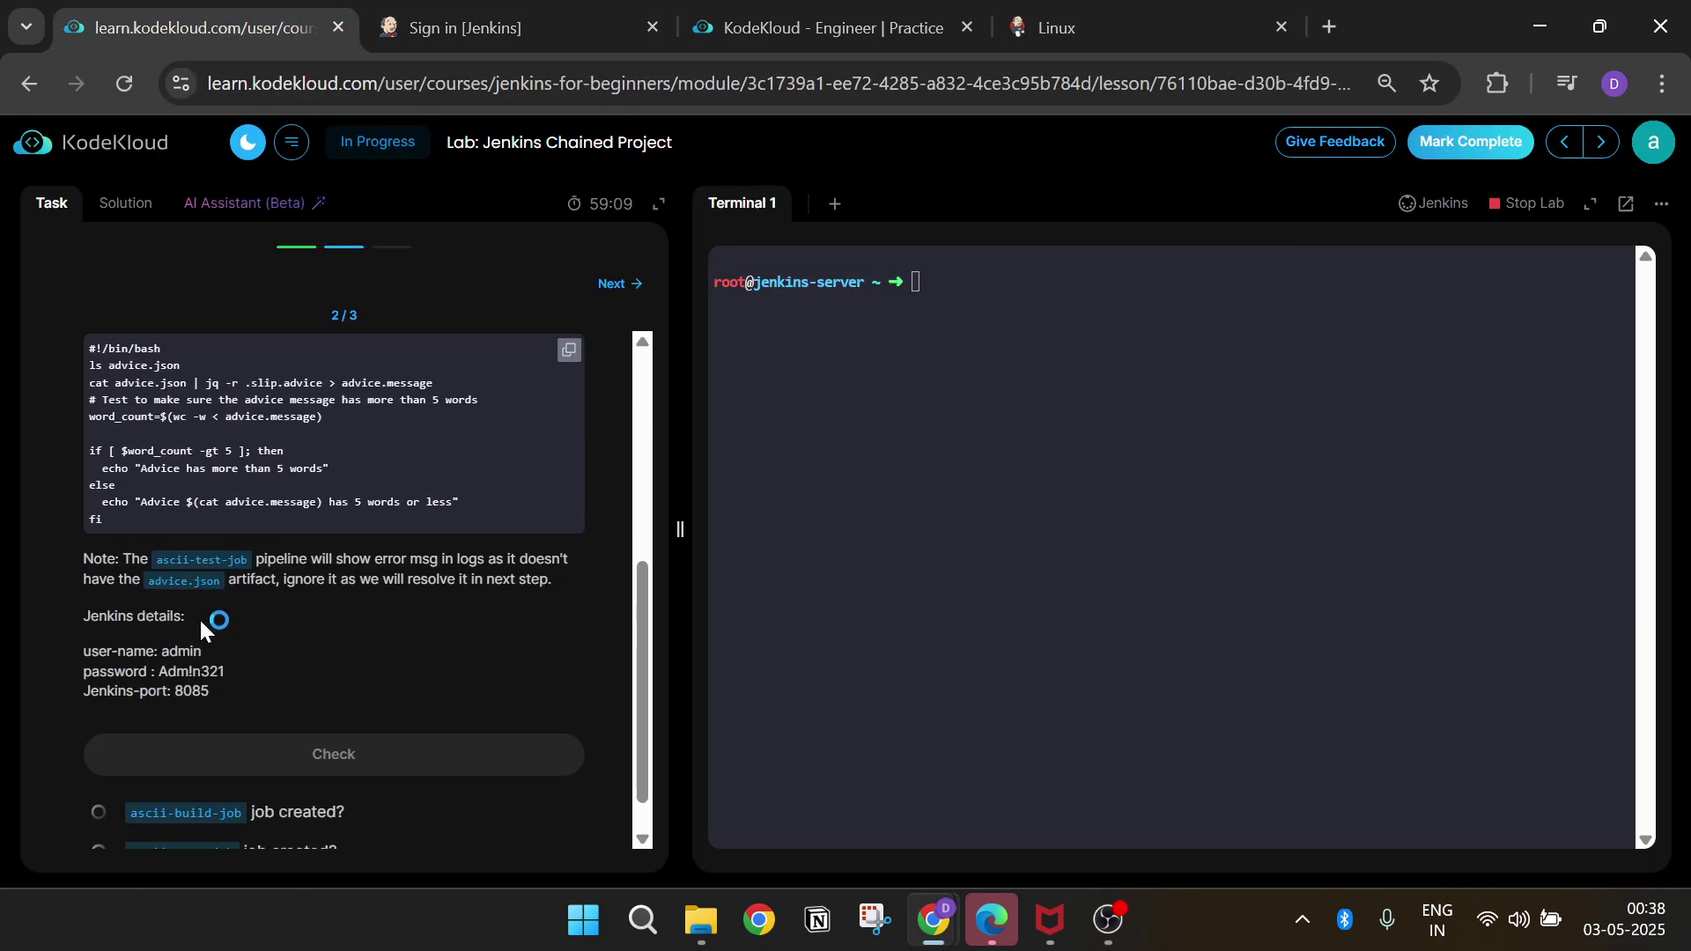
double_click(182, 605)
key(ctrl+c)
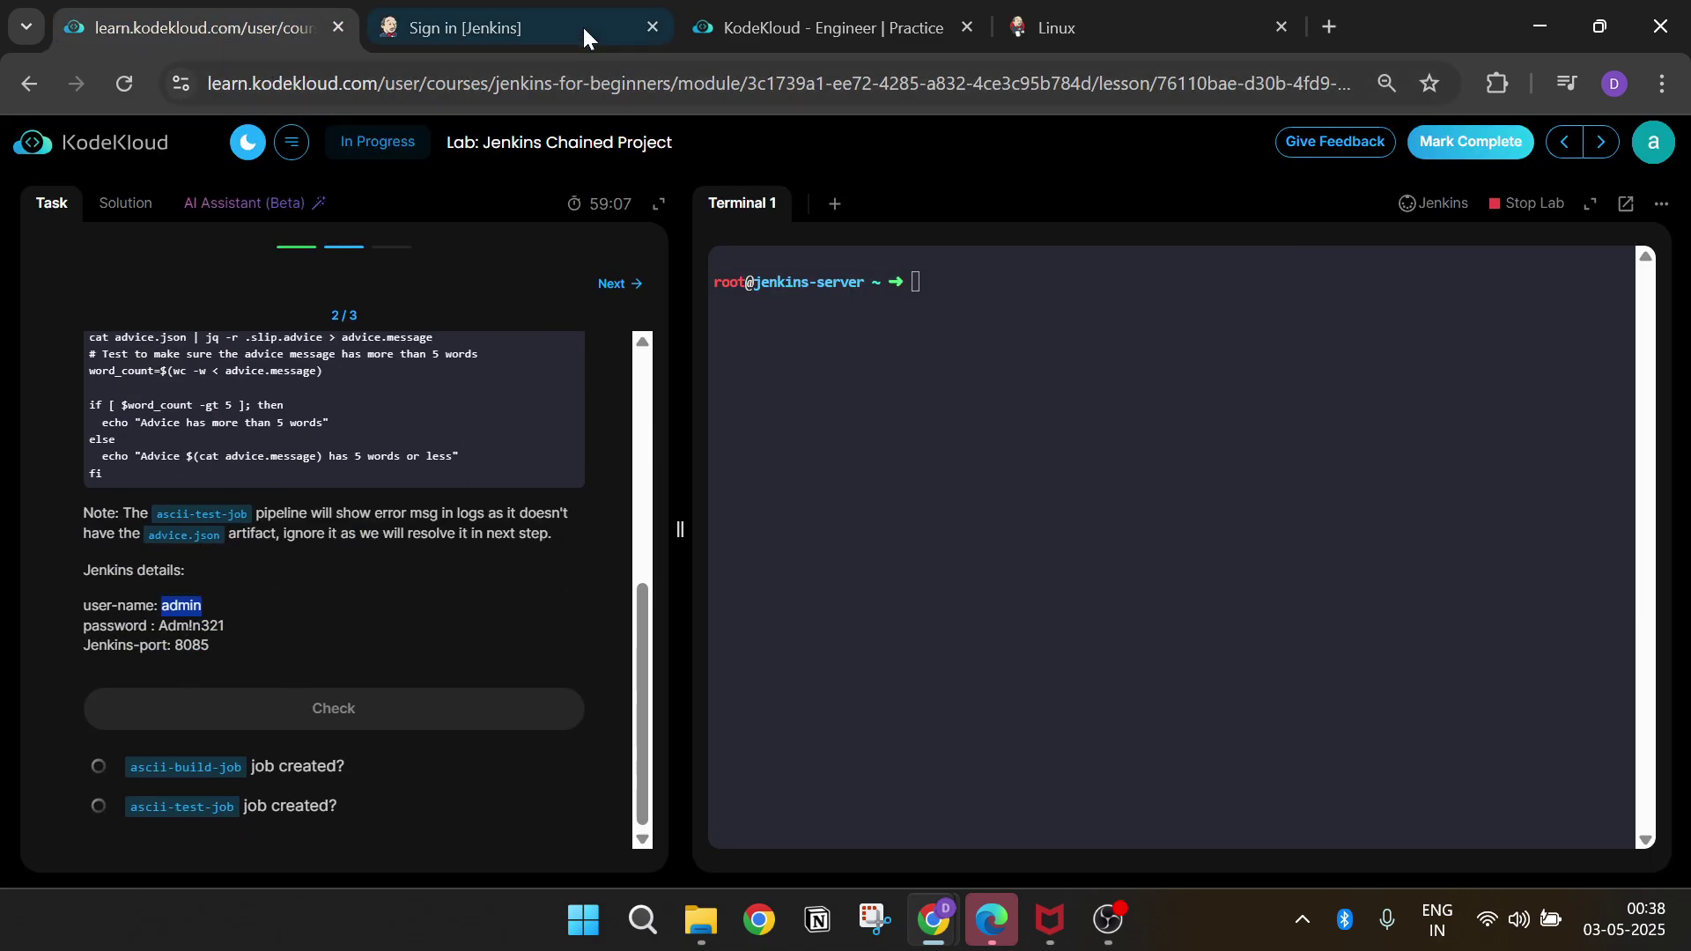
click(493, 27)
key(ctrl+v)
- Copy the account password from the lab's Jenkins details into the password field and sign in to Jenkins
click(223, 35)
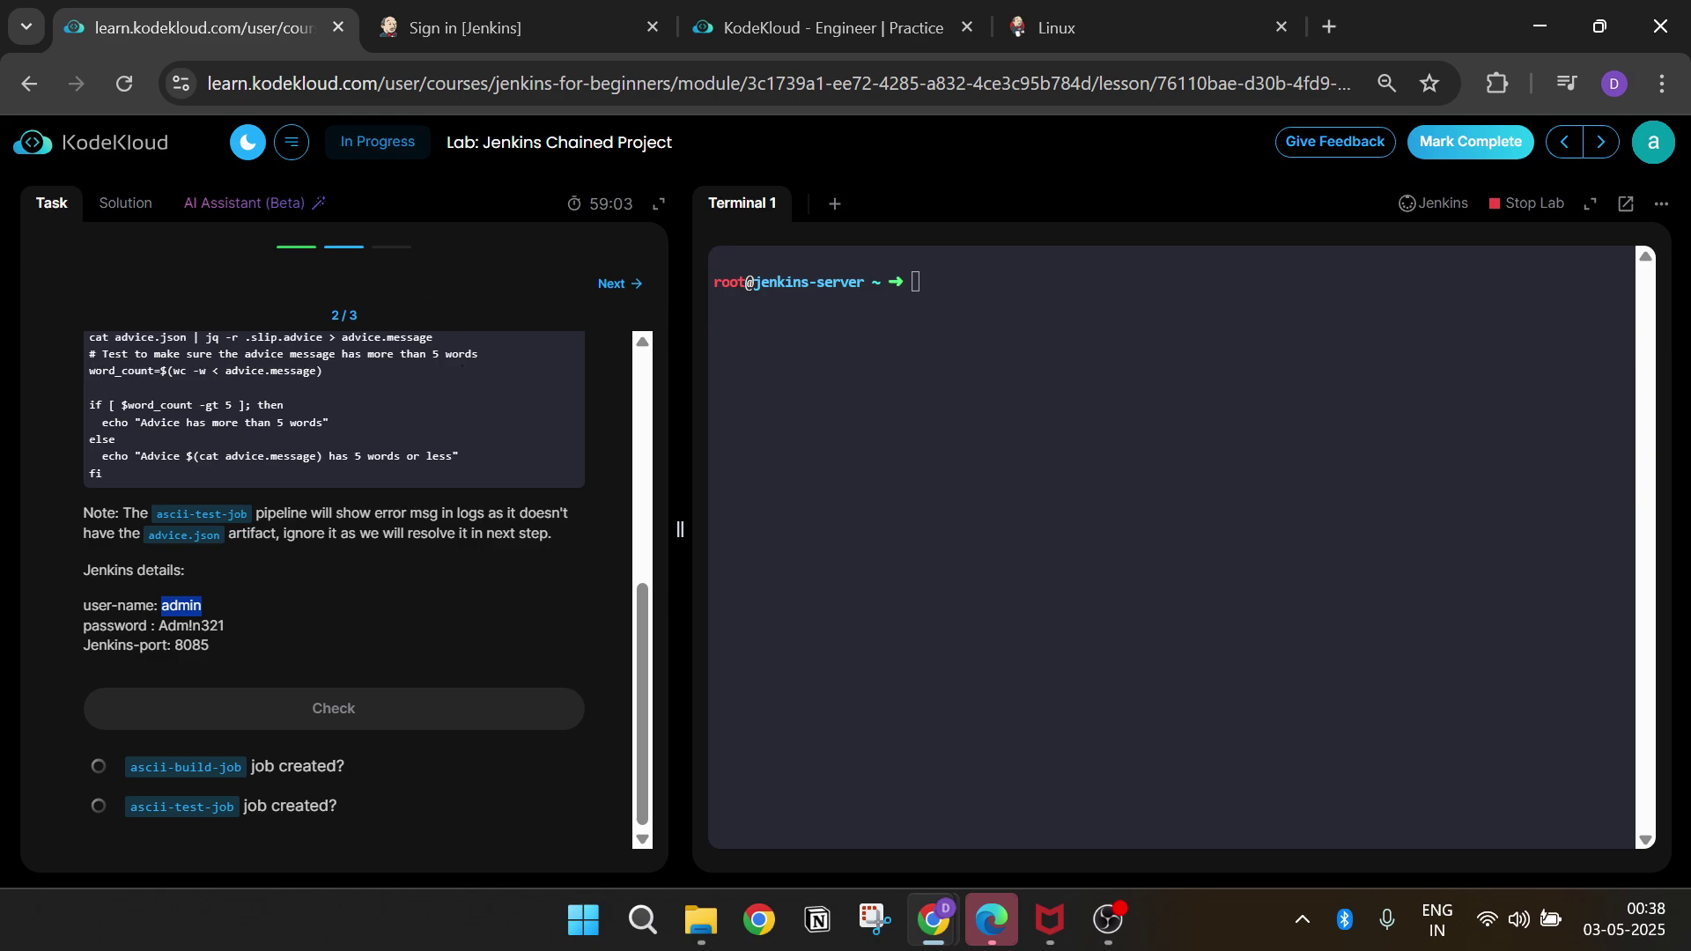
drag(159, 626, 243, 631)
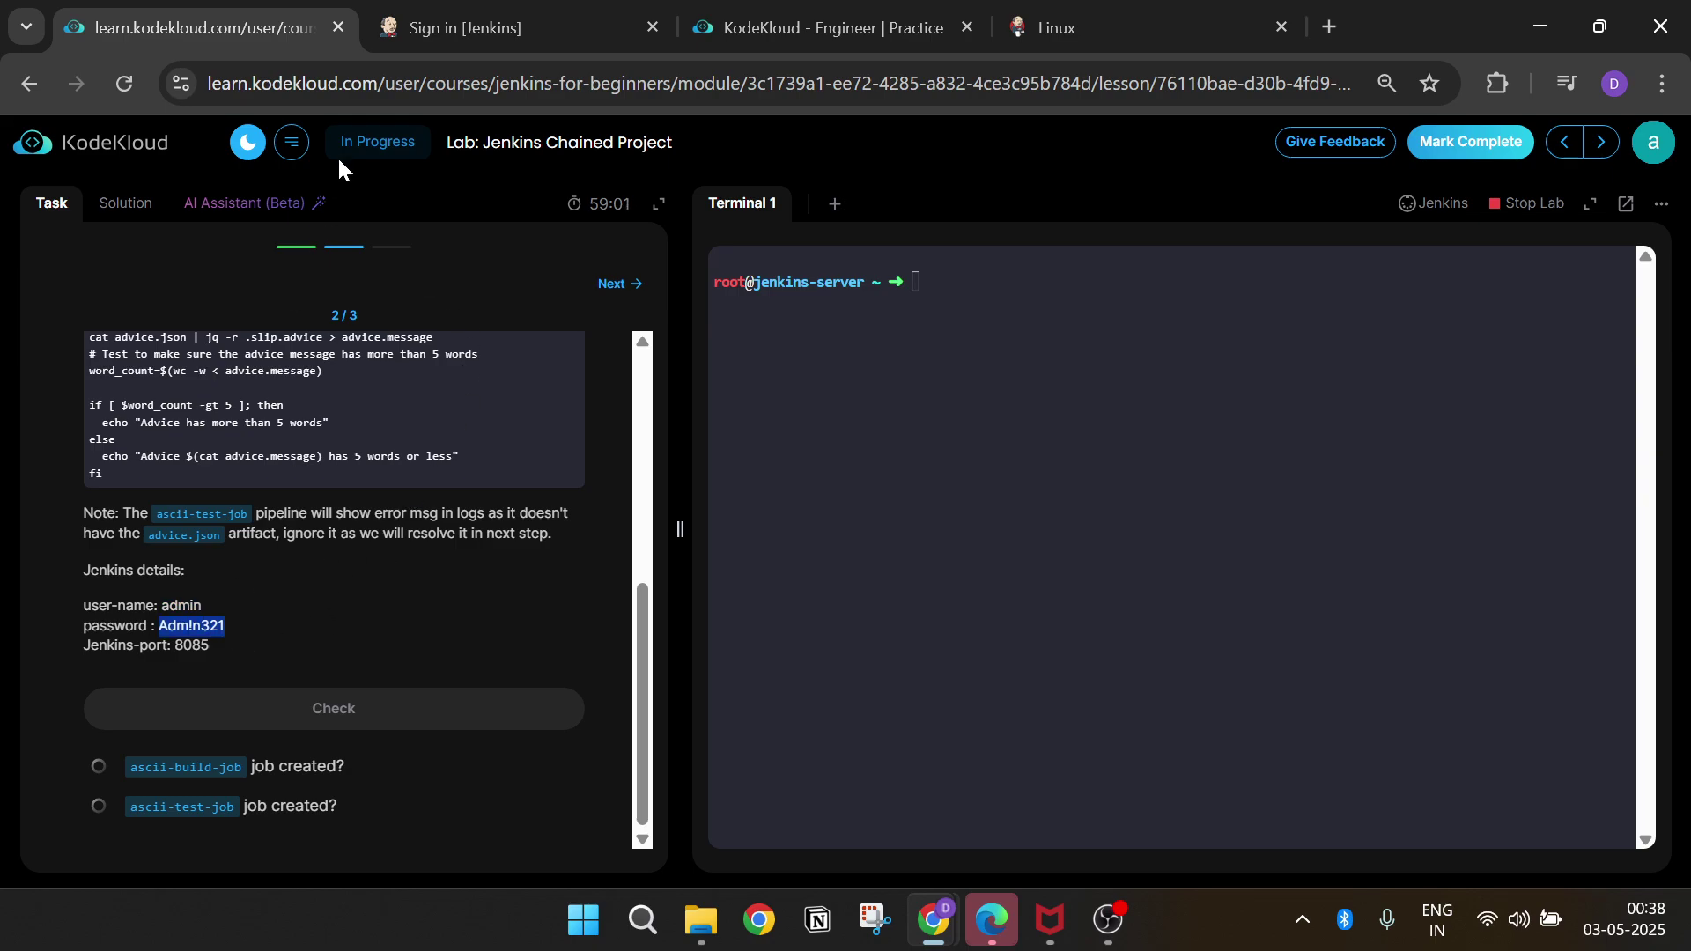
click(451, 29)
key(Tab)
key(ctrl+v)
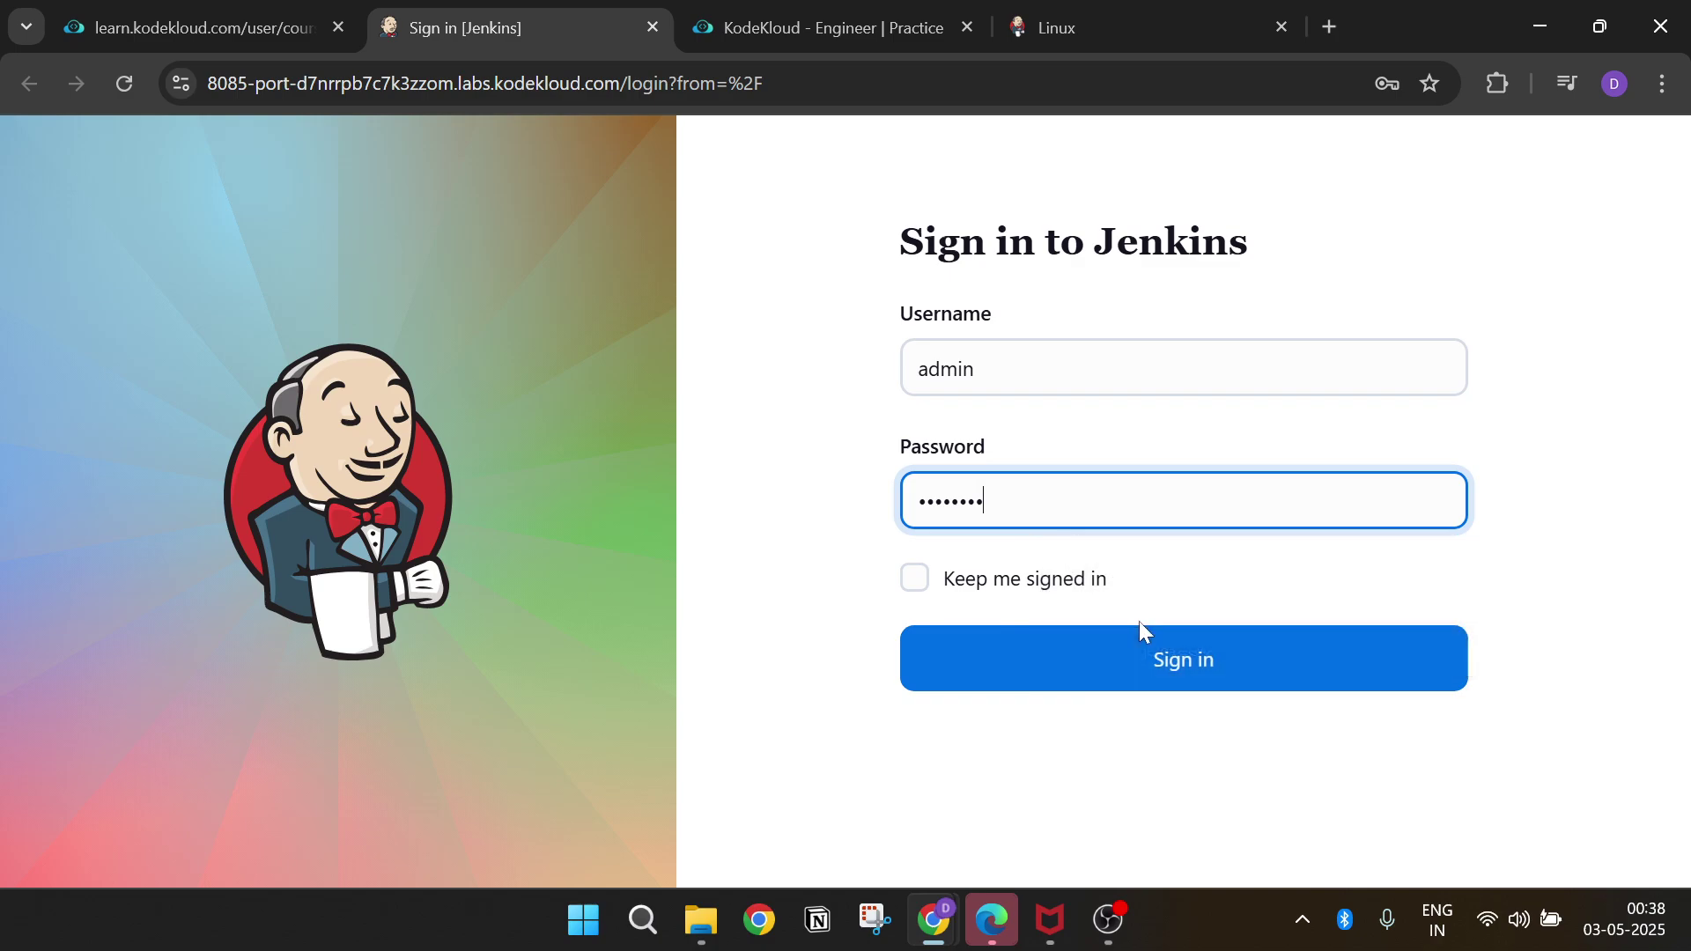
click(1023, 676)
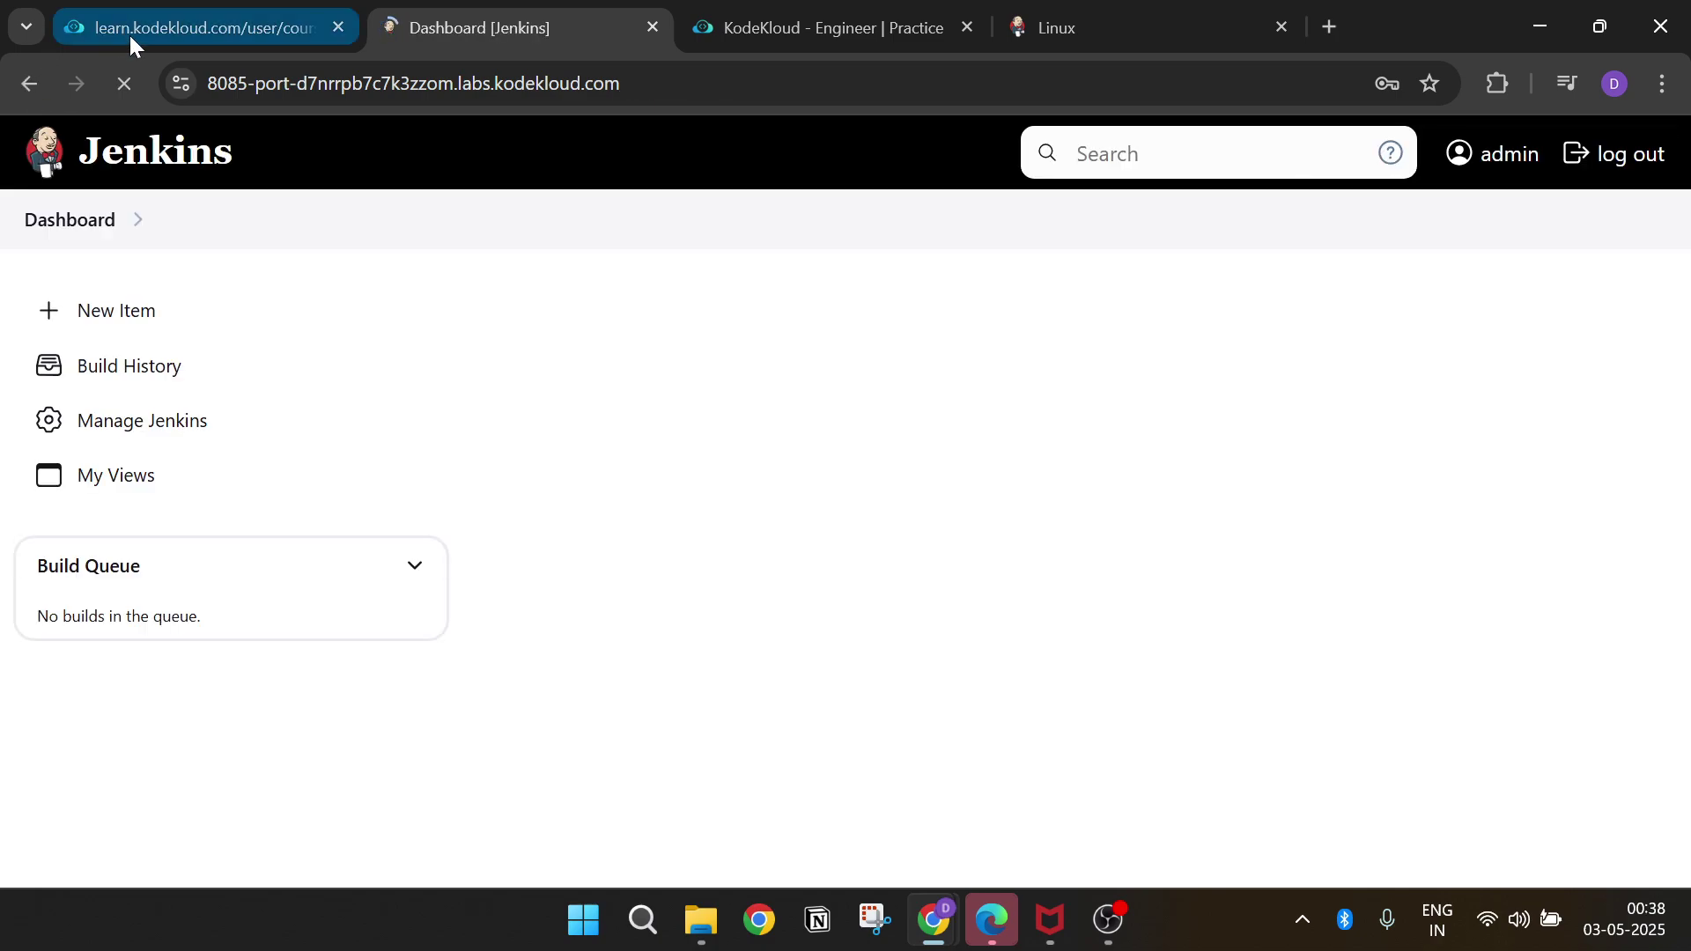
- Create a Jenkins freestyle project named ascii-build-job, copying the name from the lab task and dismissing the save-password prompt
click(128, 33)
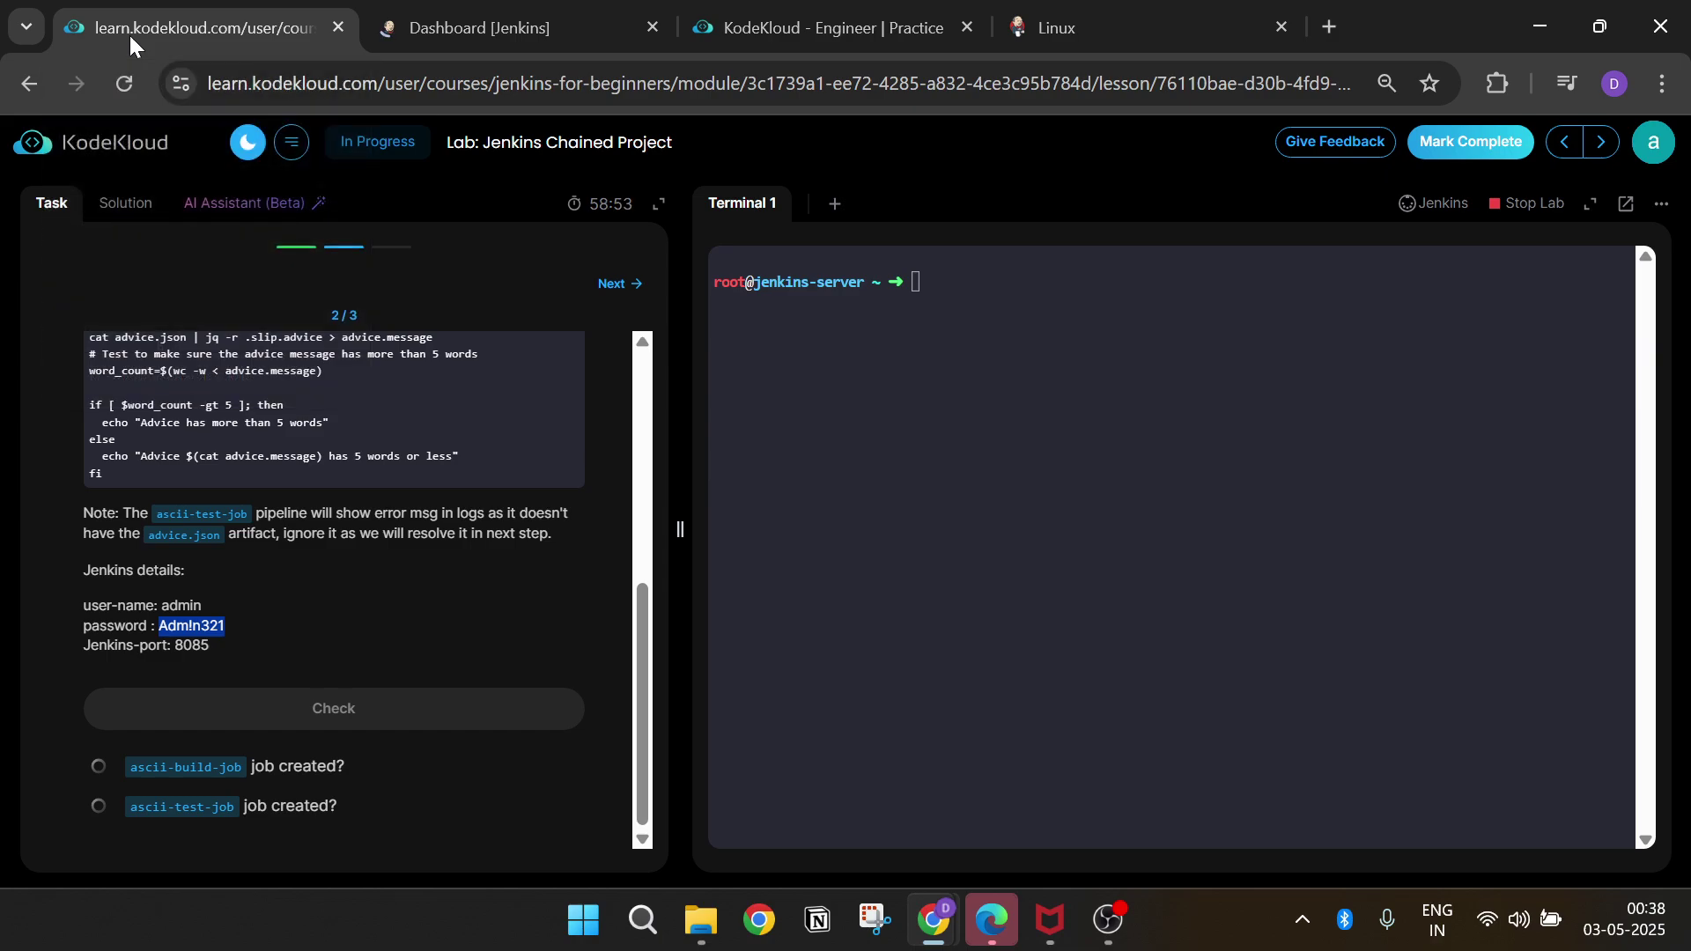
scroll(201, 504, up, 10)
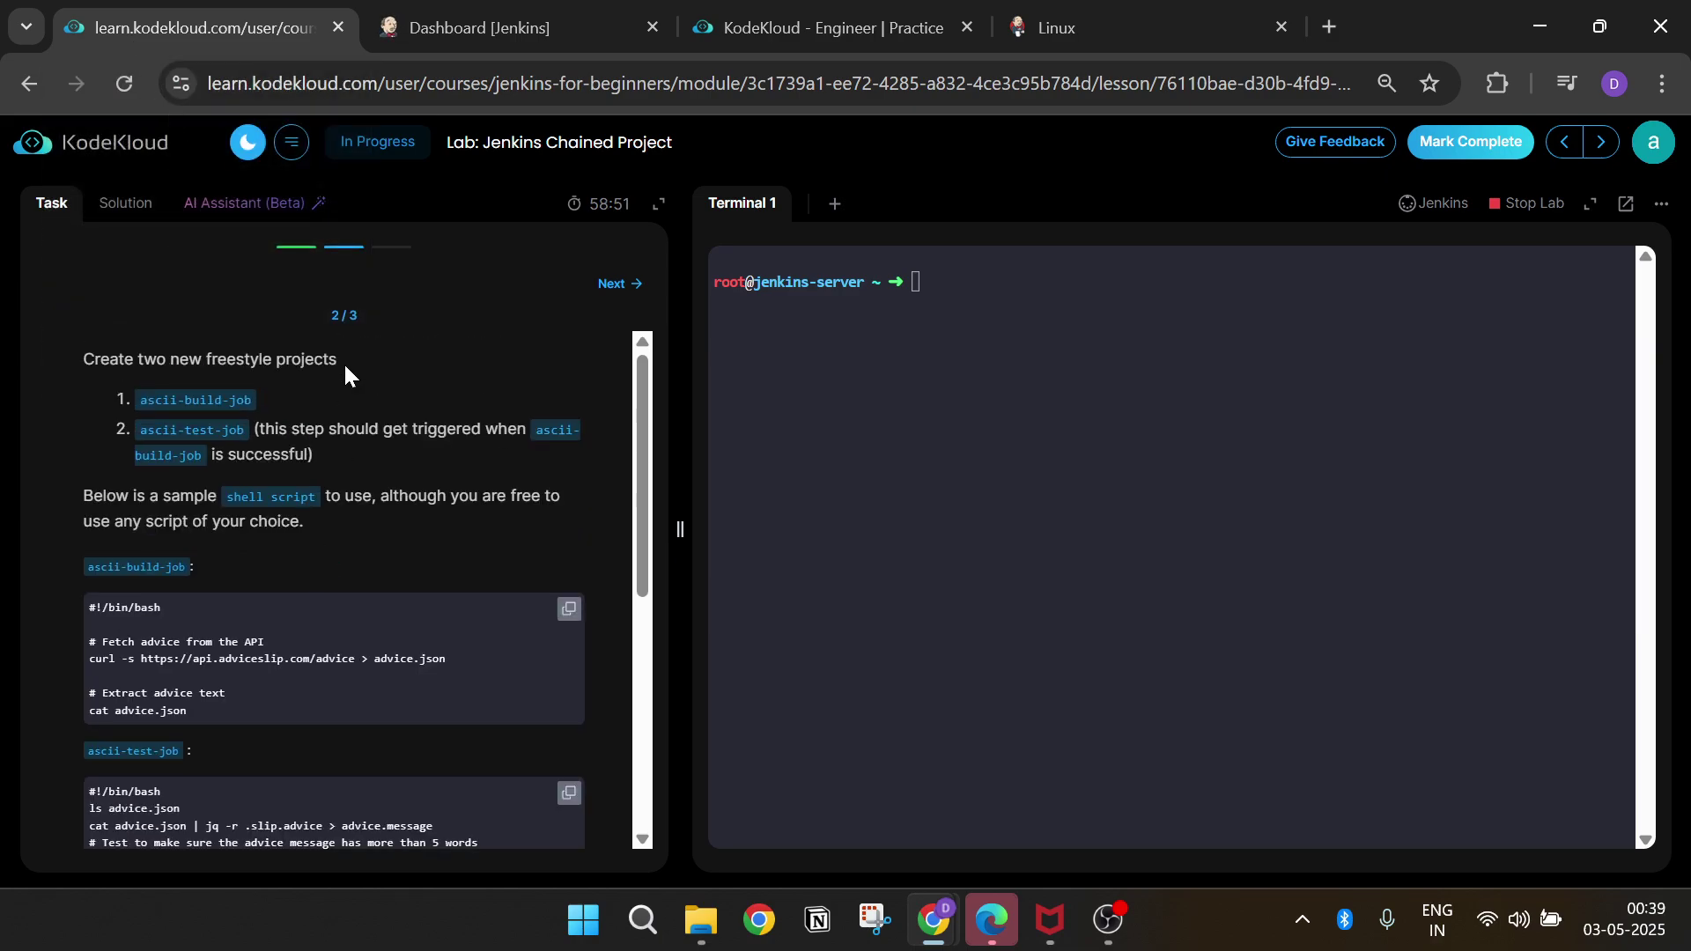
drag(135, 389, 252, 396)
key(ctrl+c)
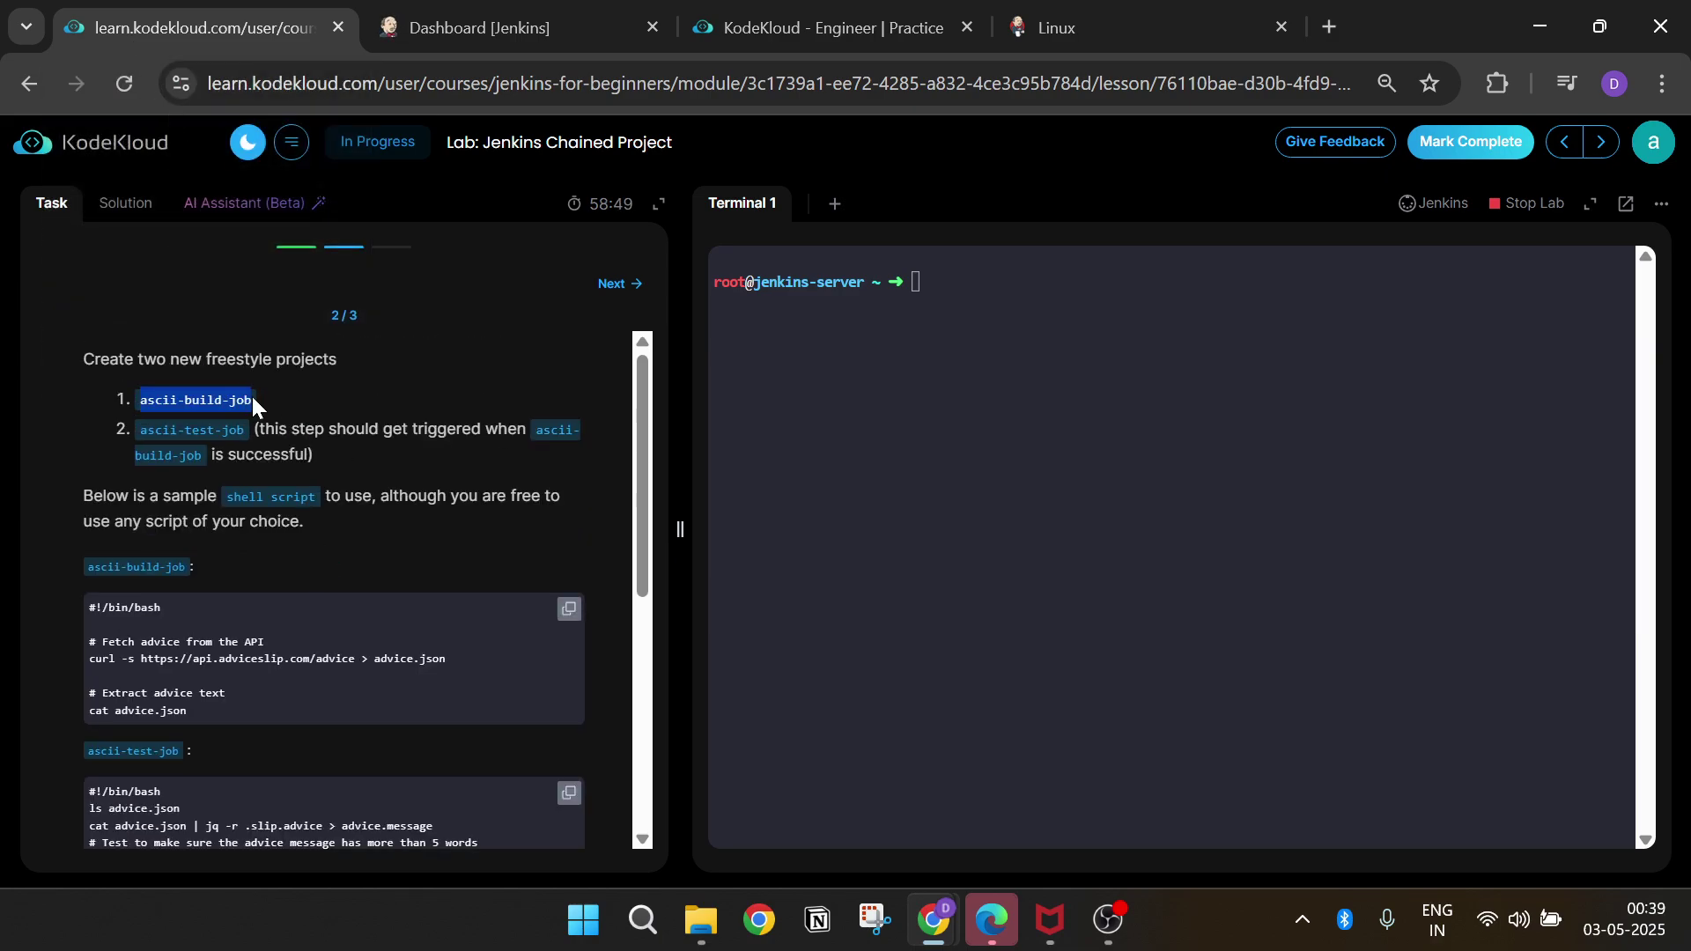
key(ctrl+Tab)
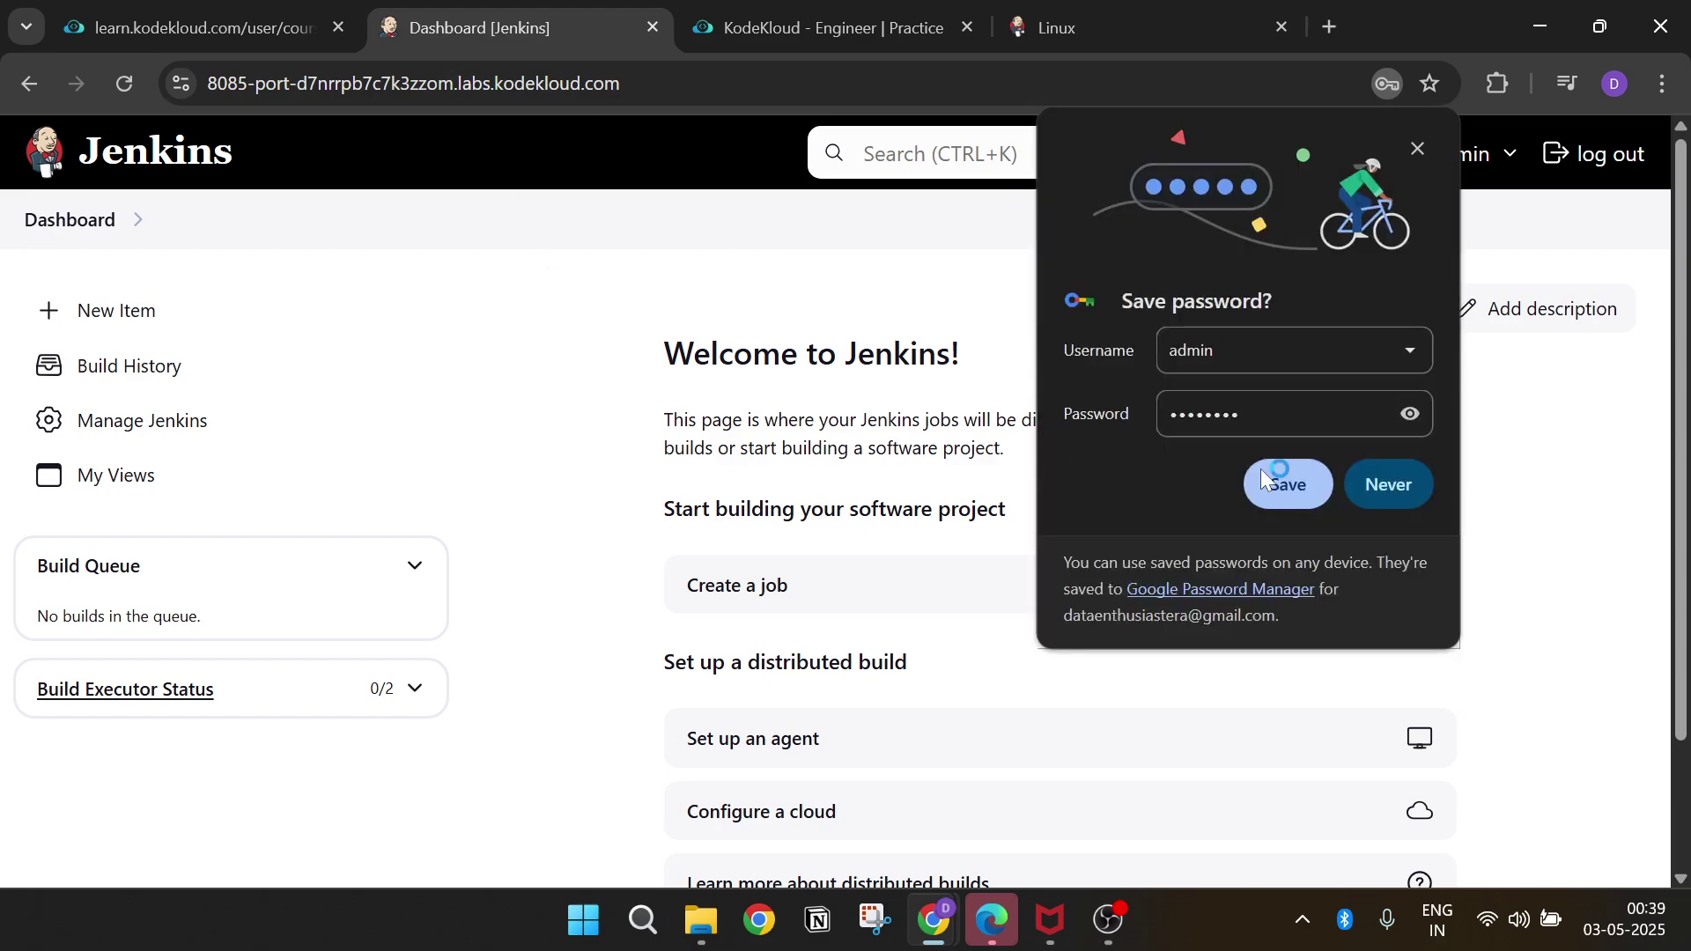
click(1415, 149)
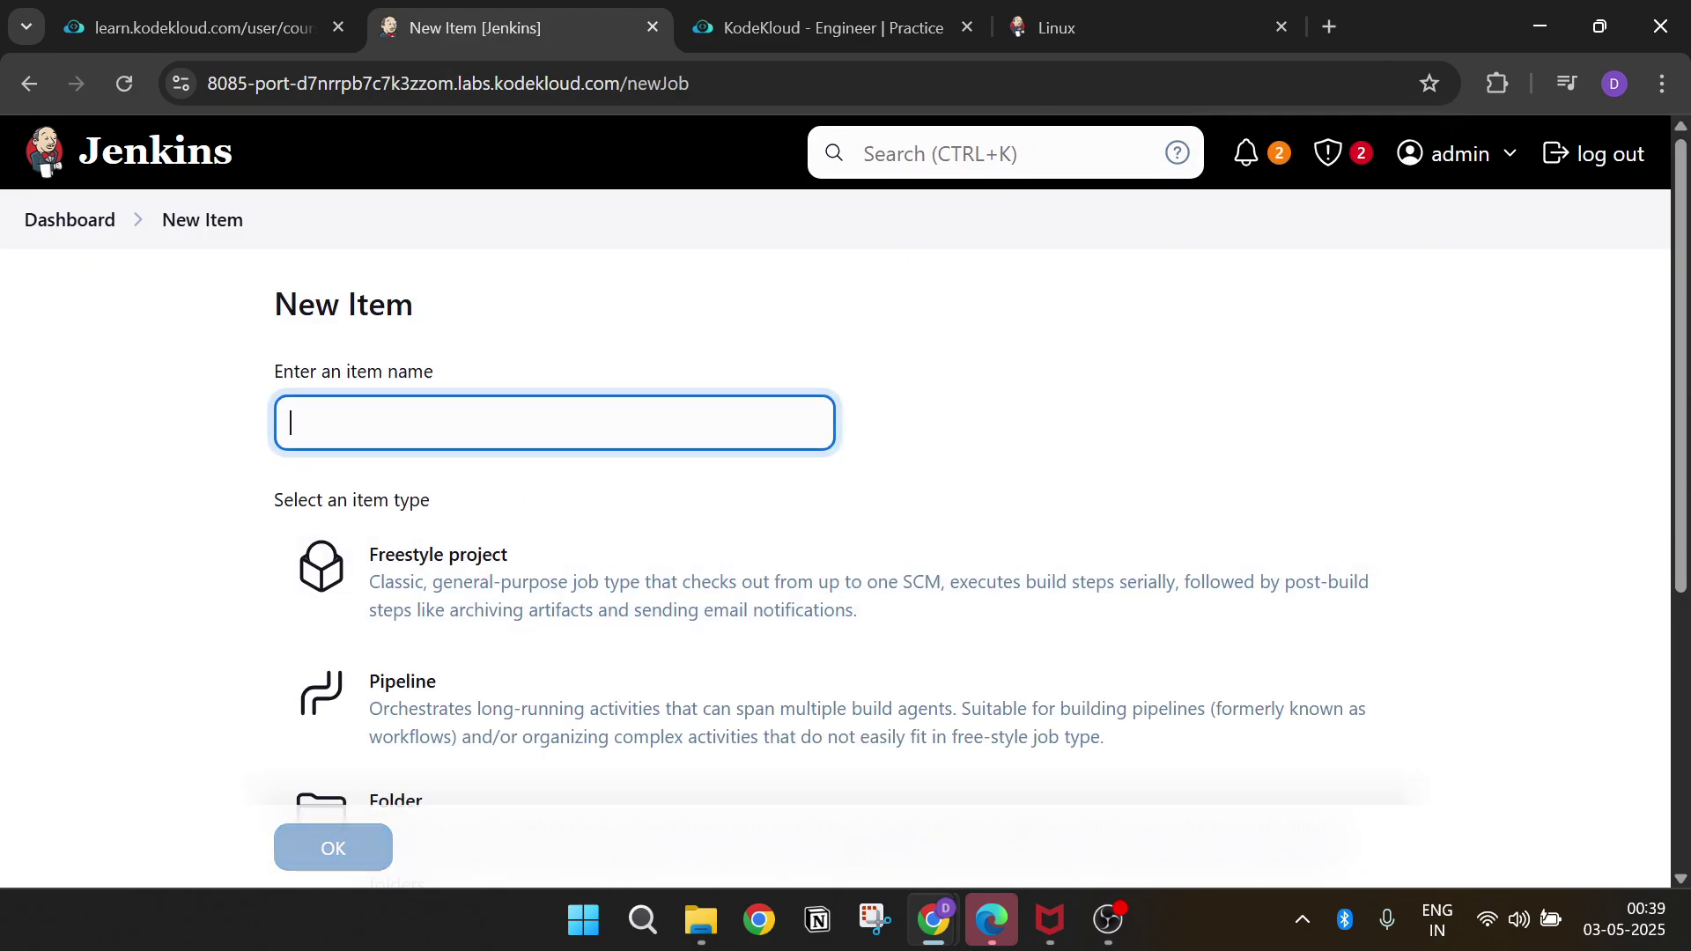
key(ctrl+v)
click(493, 555)
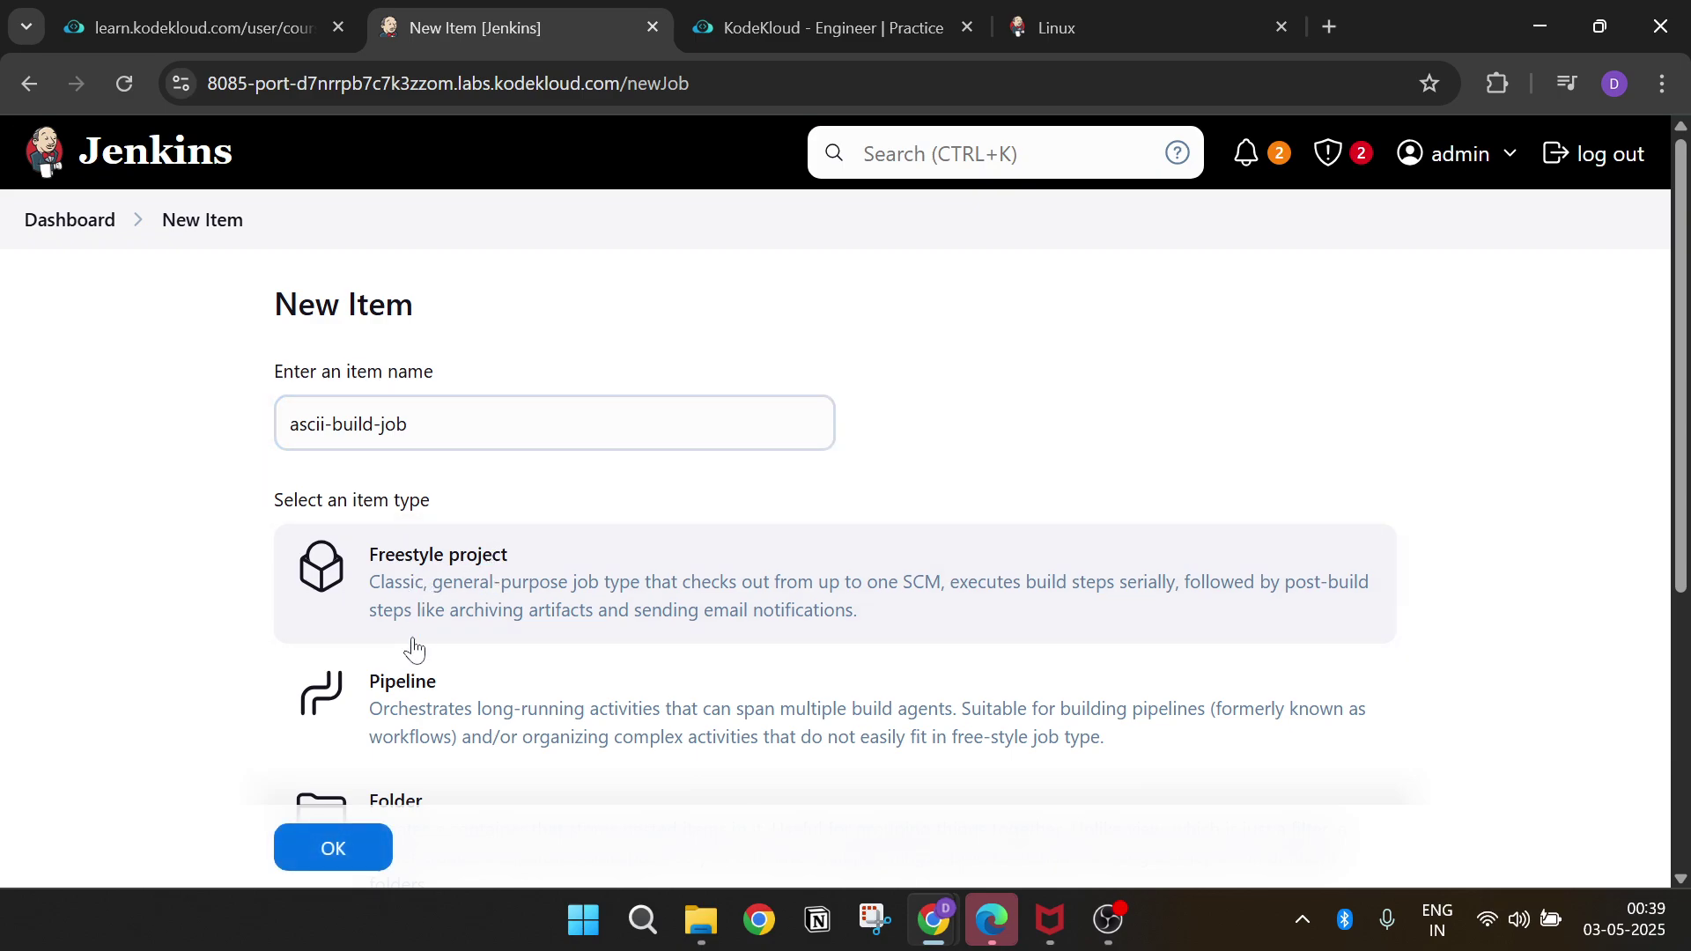
click(357, 850)
- Copy the second project's name, ascii-test-job, from the lab task and review the sample scripts and checks
click(226, 27)
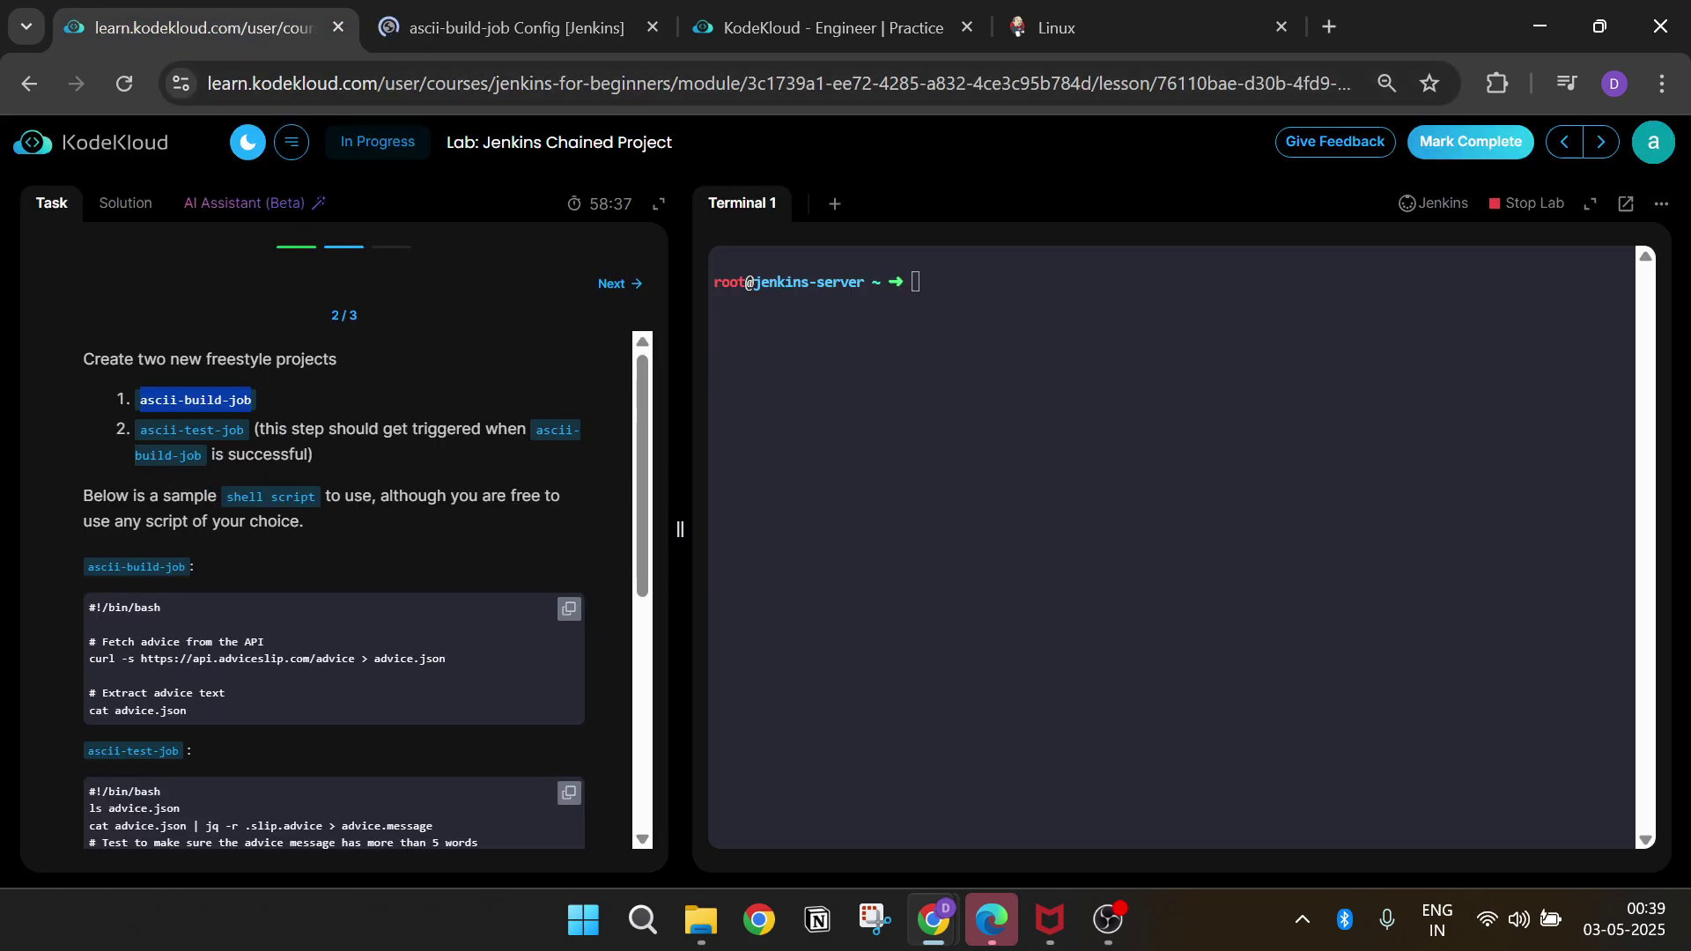
click(141, 430)
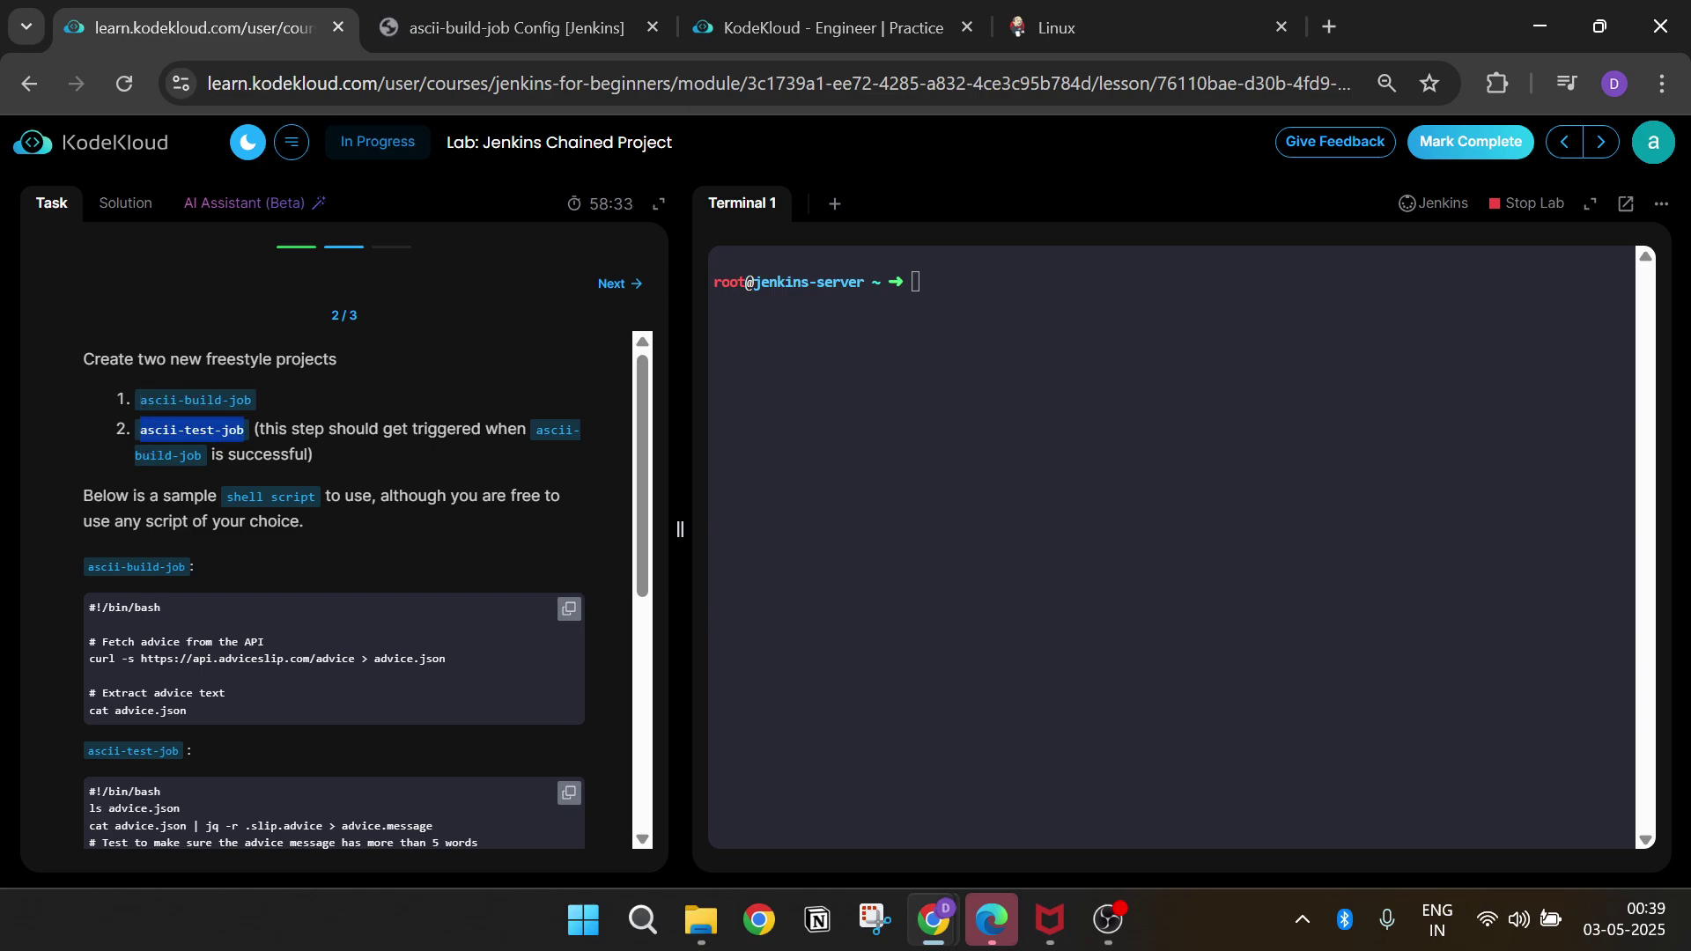
drag(247, 430, 253, 432)
scroll(425, 558, down, 3)
scroll(425, 564, down, 2)
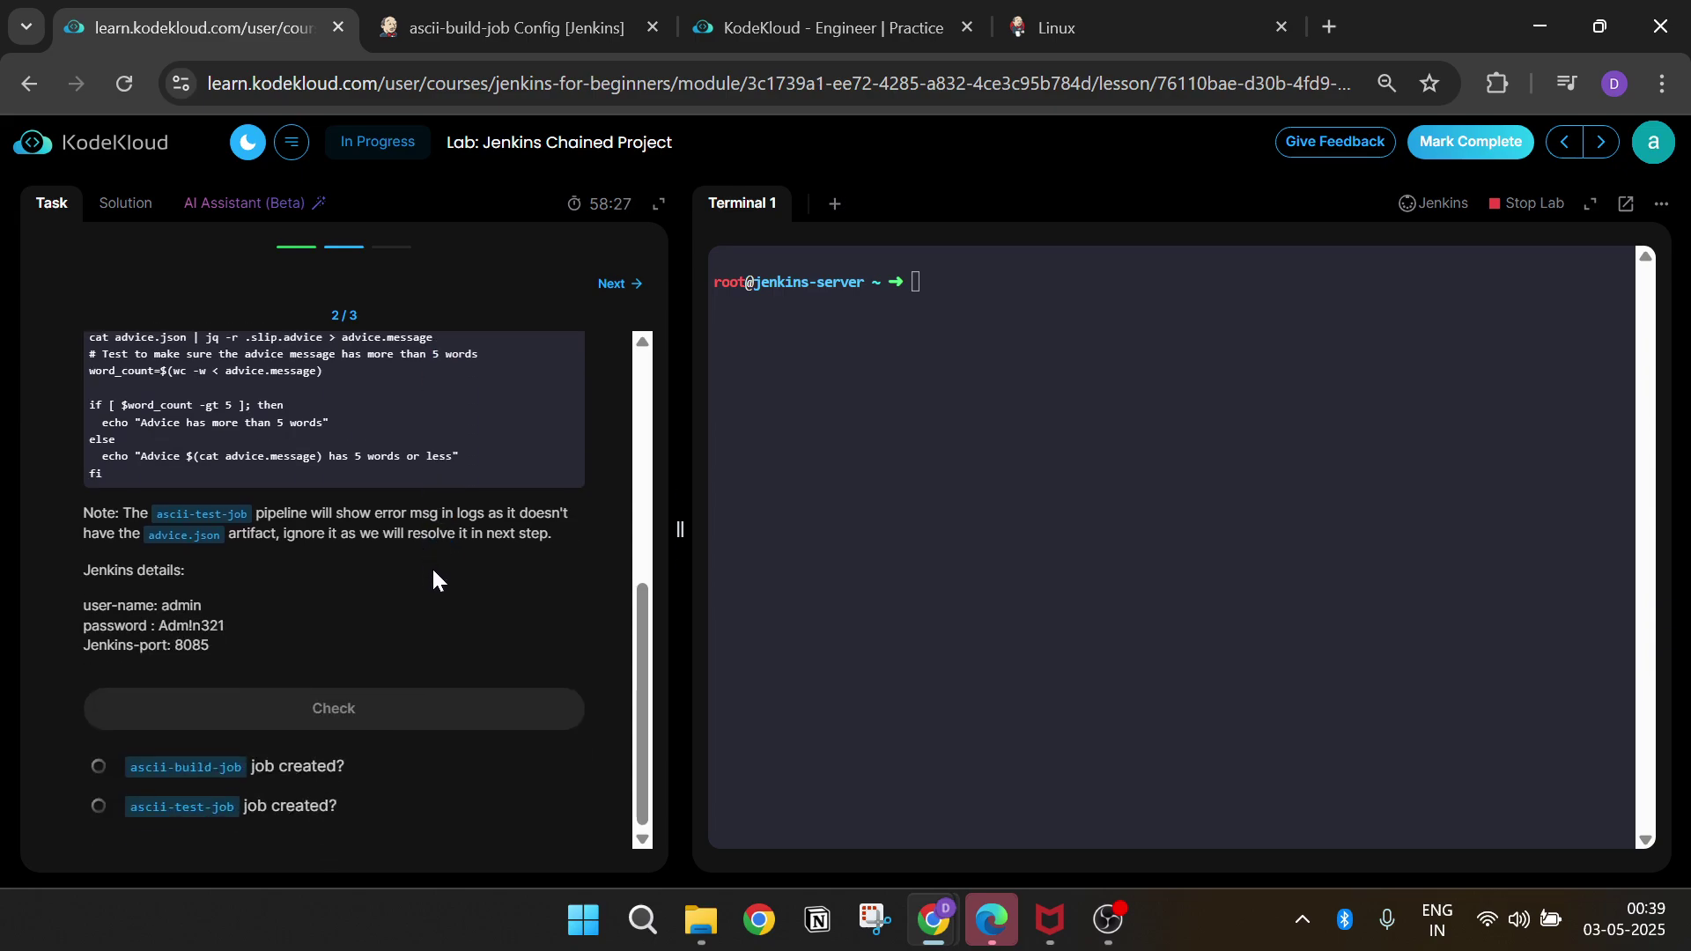
scroll(435, 571, up, 5)
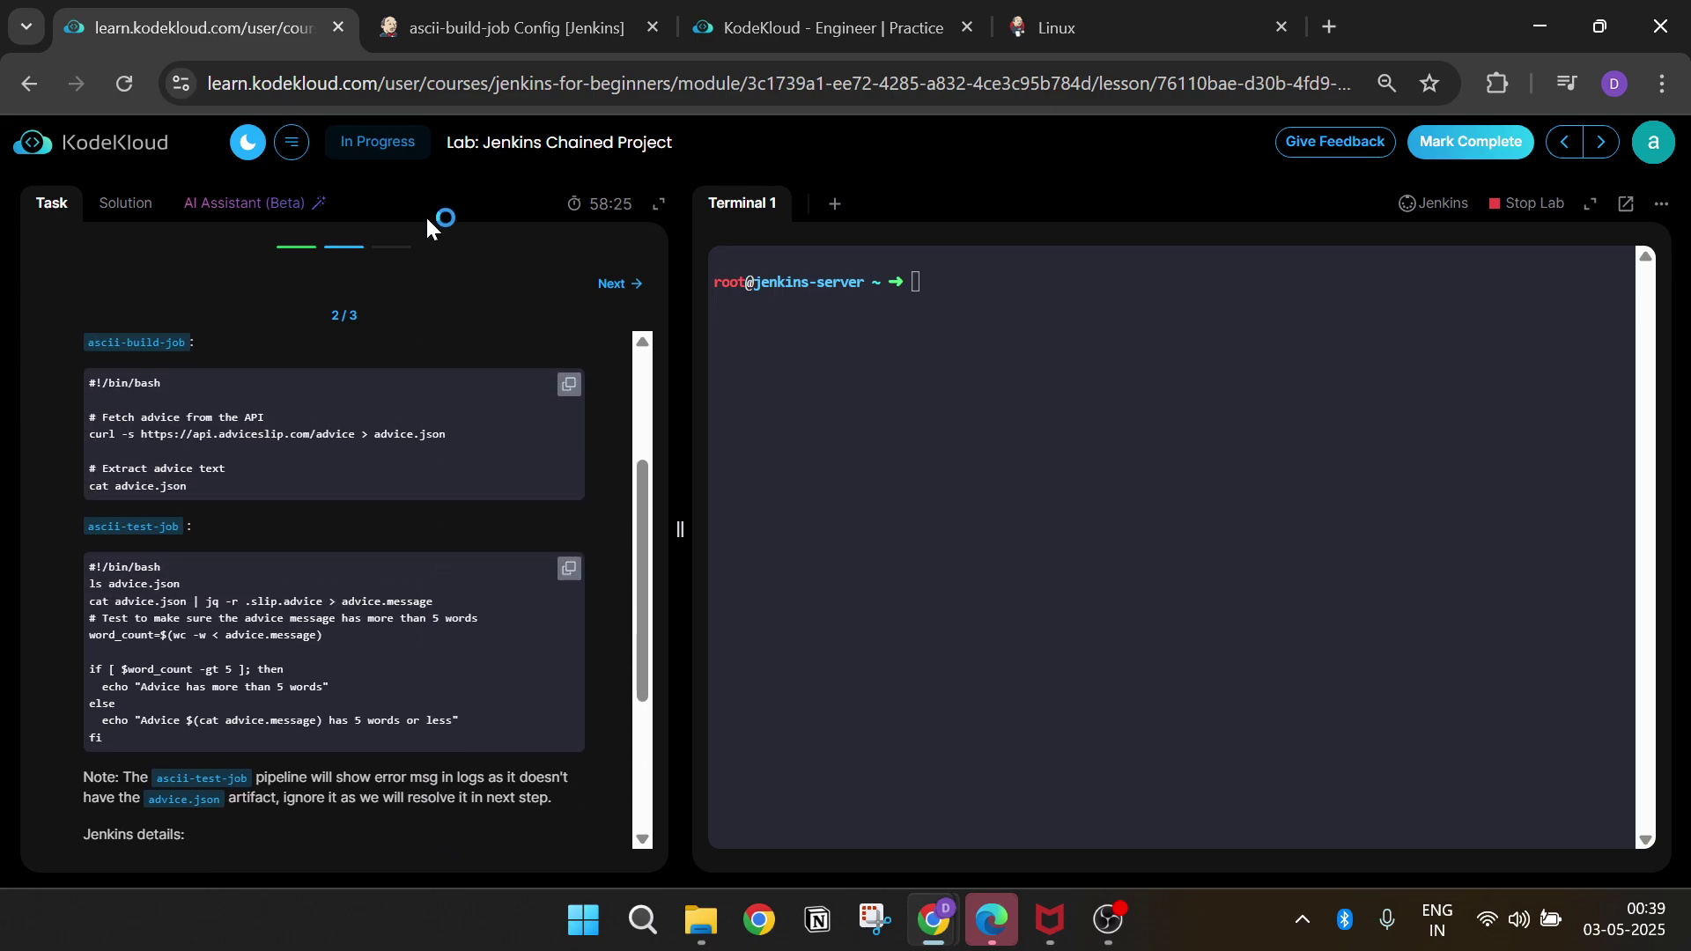
- Save the ascii-build-job configuration in Jenkins with its default settings
click(448, 27)
scroll(586, 687, down, 1)
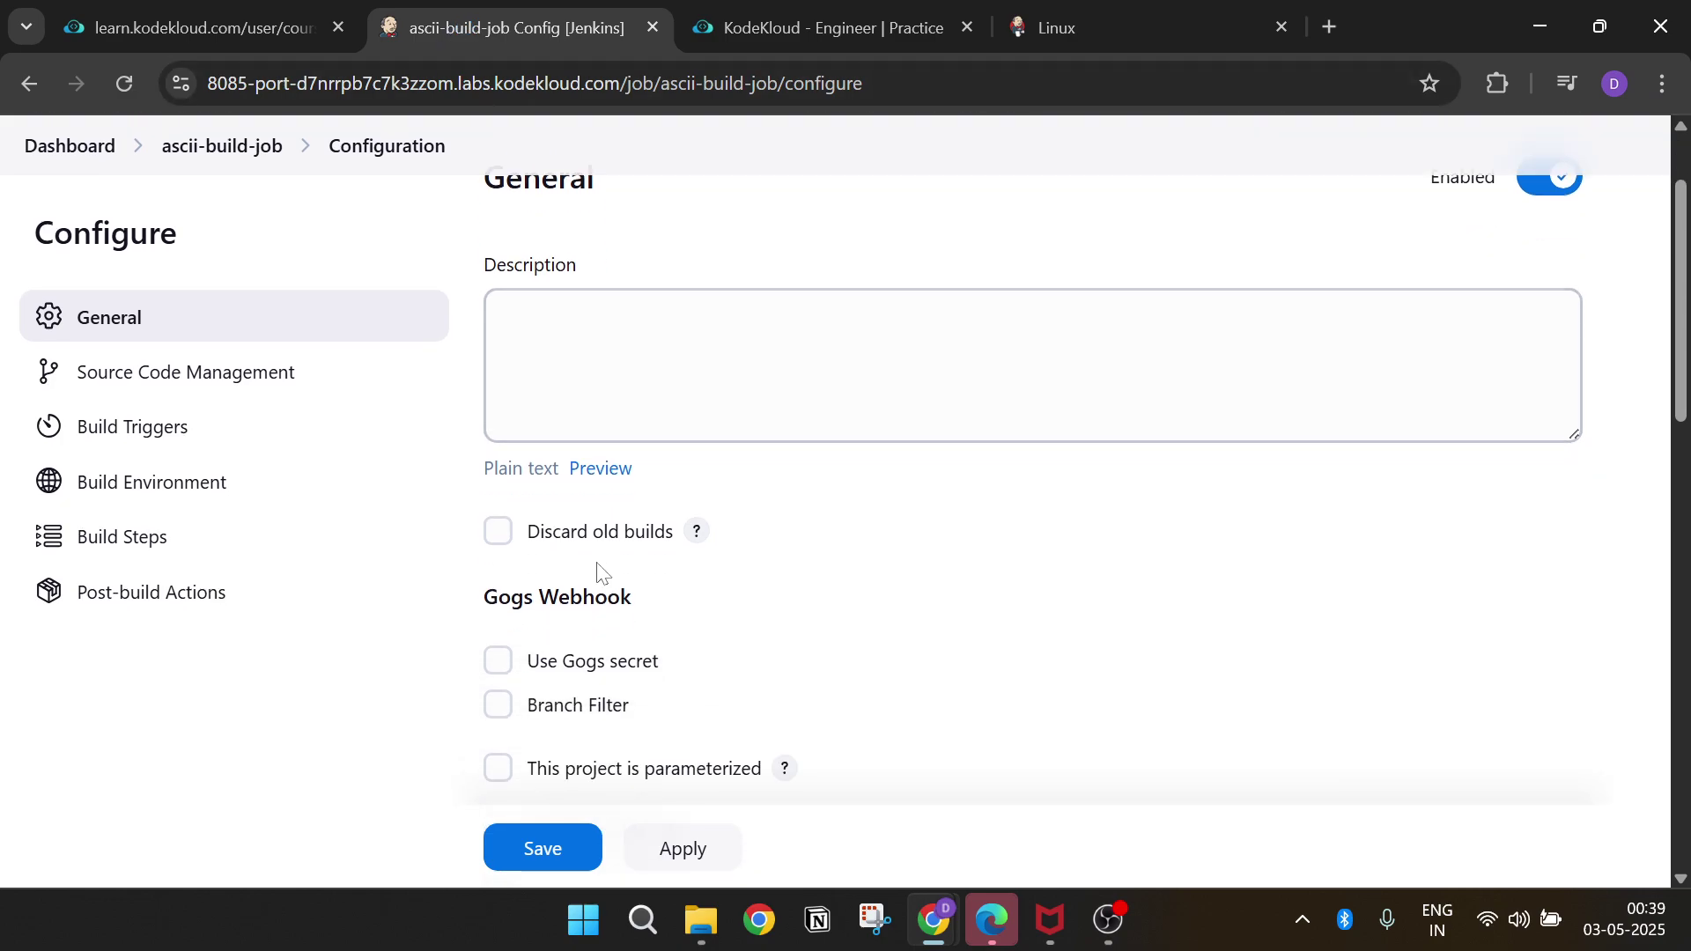
click(582, 845)
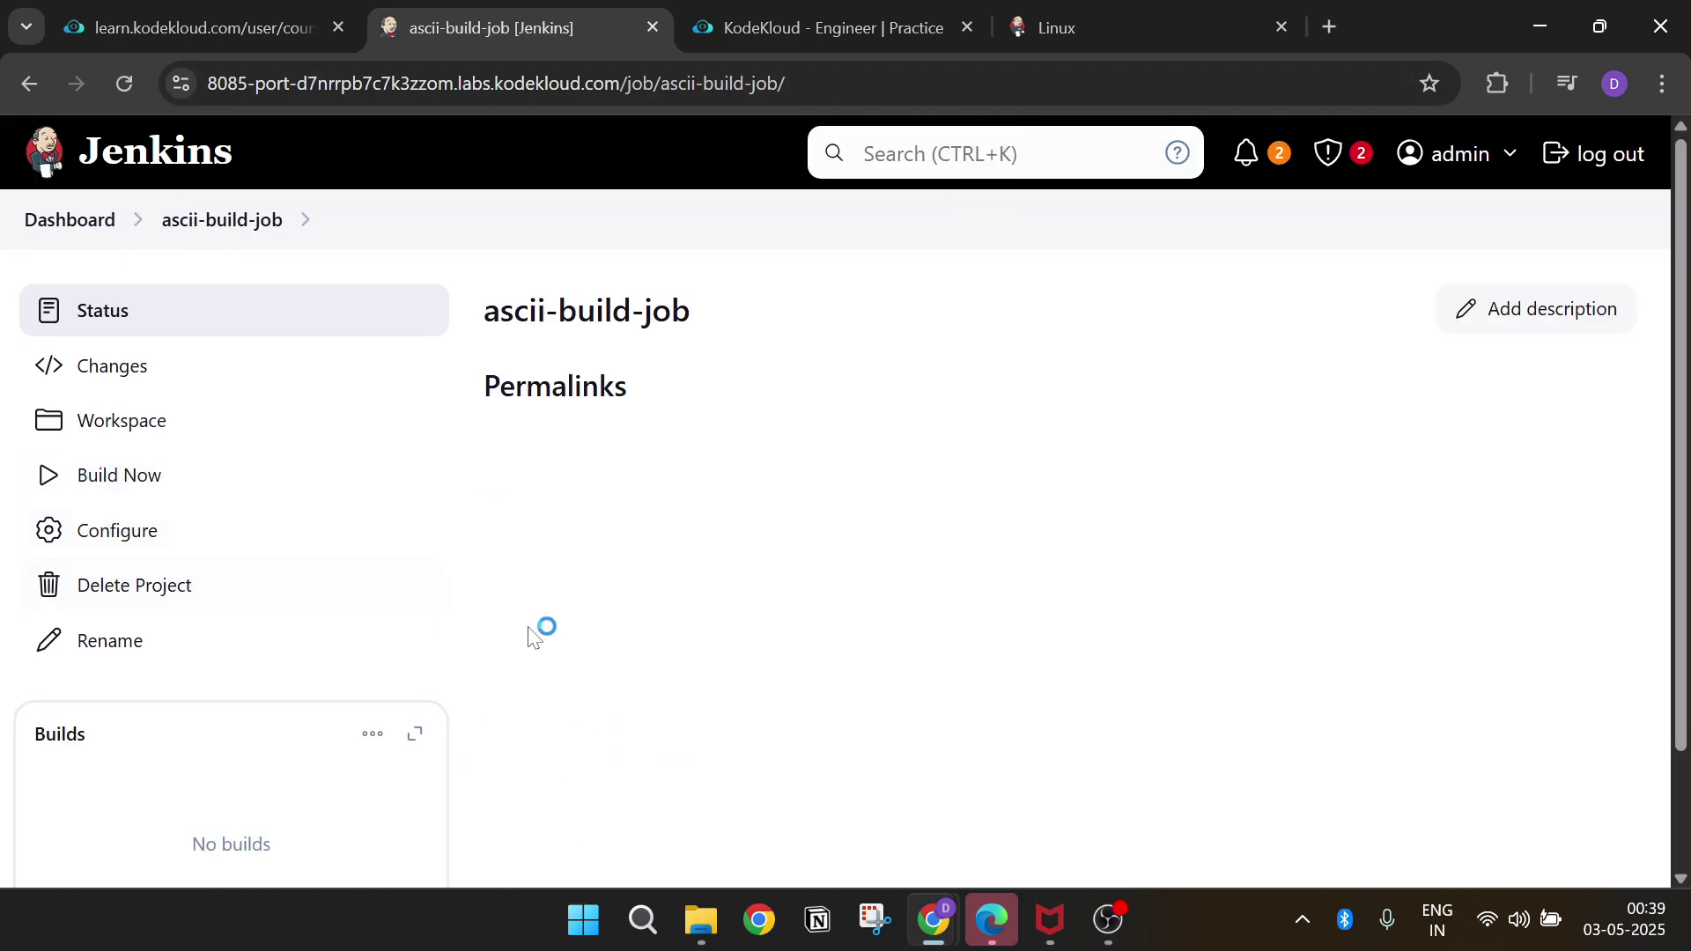
- Create a second freestyle project named ascii-test-job from the Jenkins dashboard
click(94, 226)
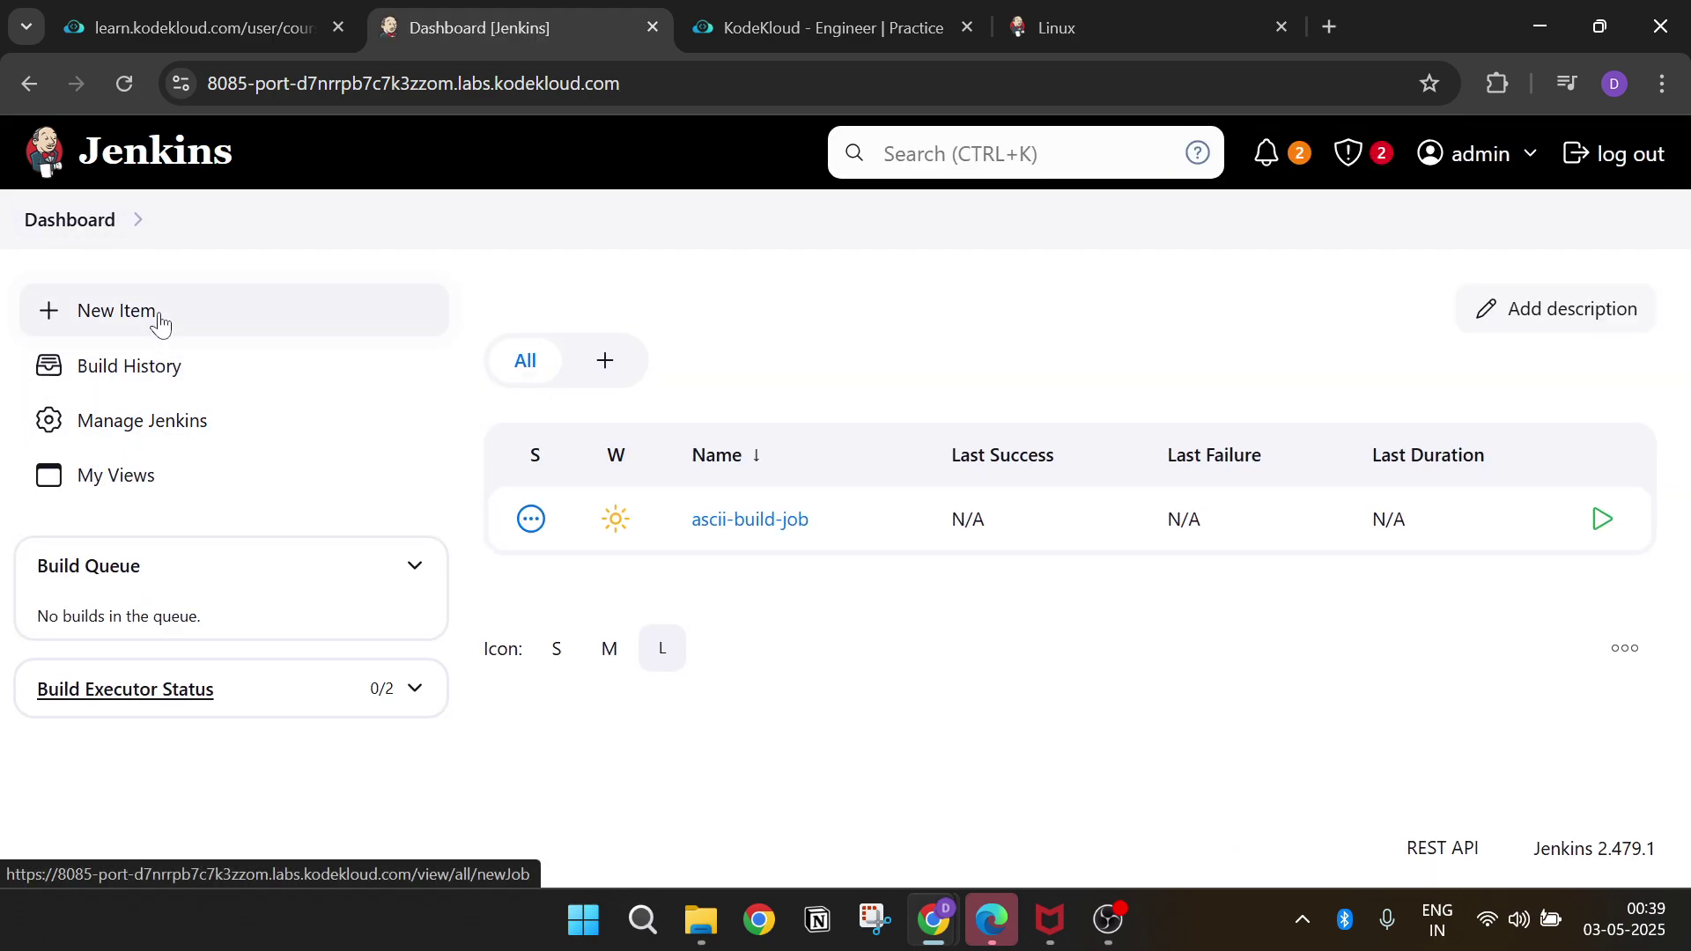
click(159, 318)
text(ascii-test-job)
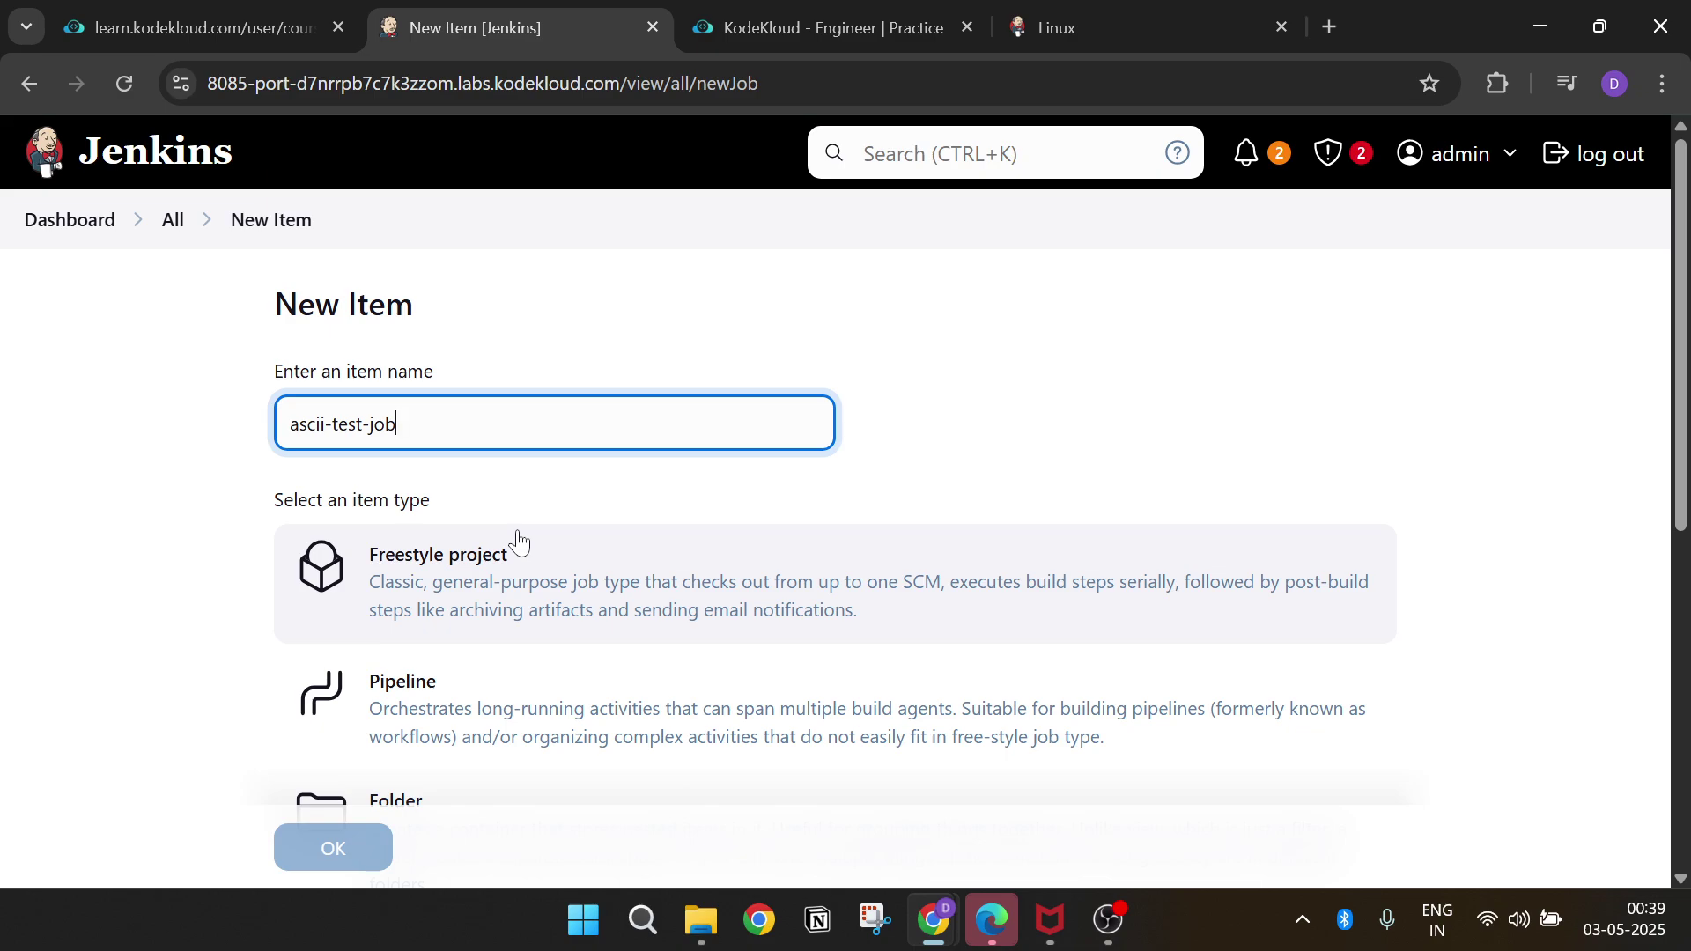
click(528, 577)
click(350, 850)
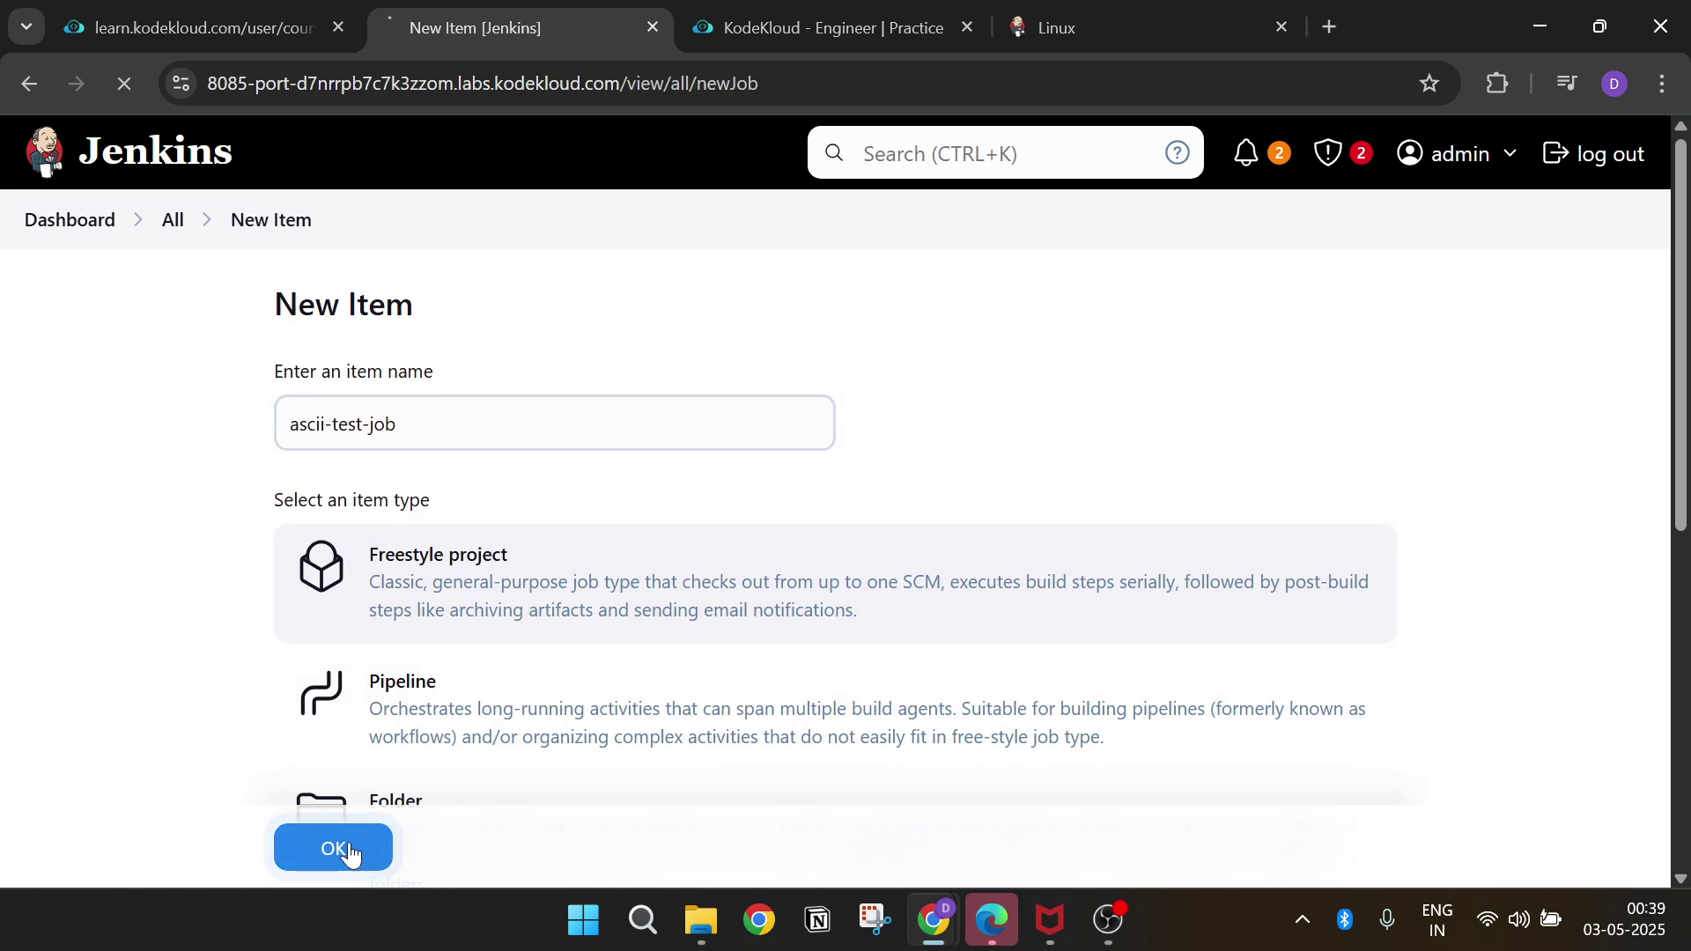
- Examine the lab's task and solution for how ascii-test-job should be triggered and which shell scripts the jobs use
click(233, 27)
click(134, 208)
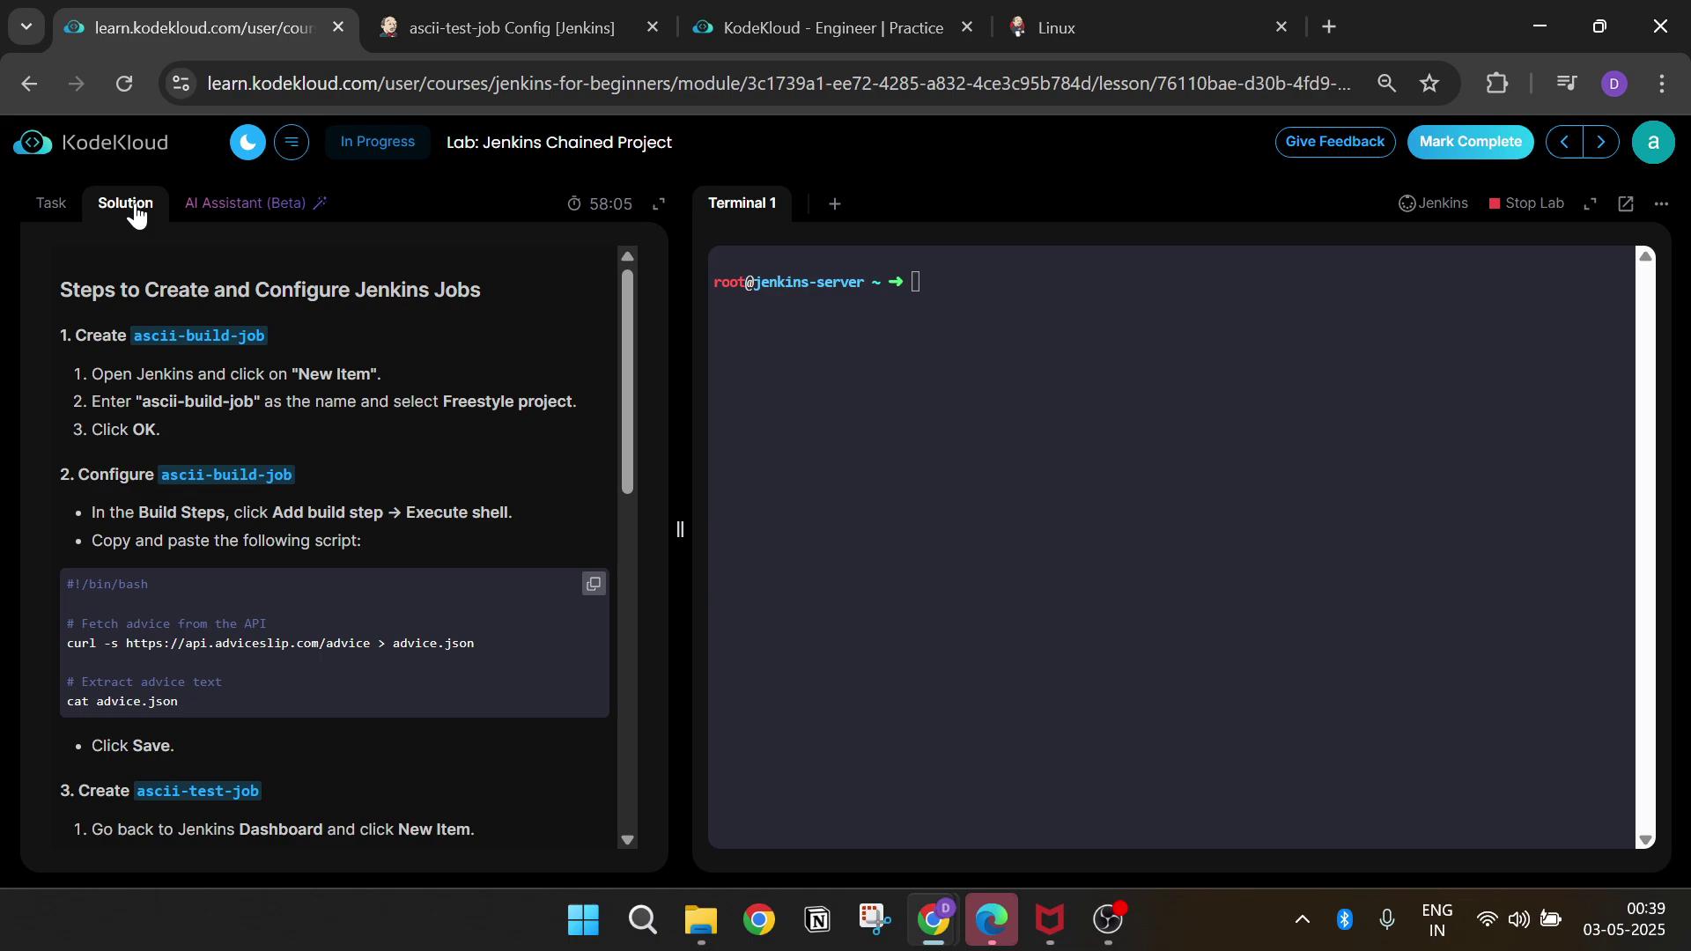
click(58, 212)
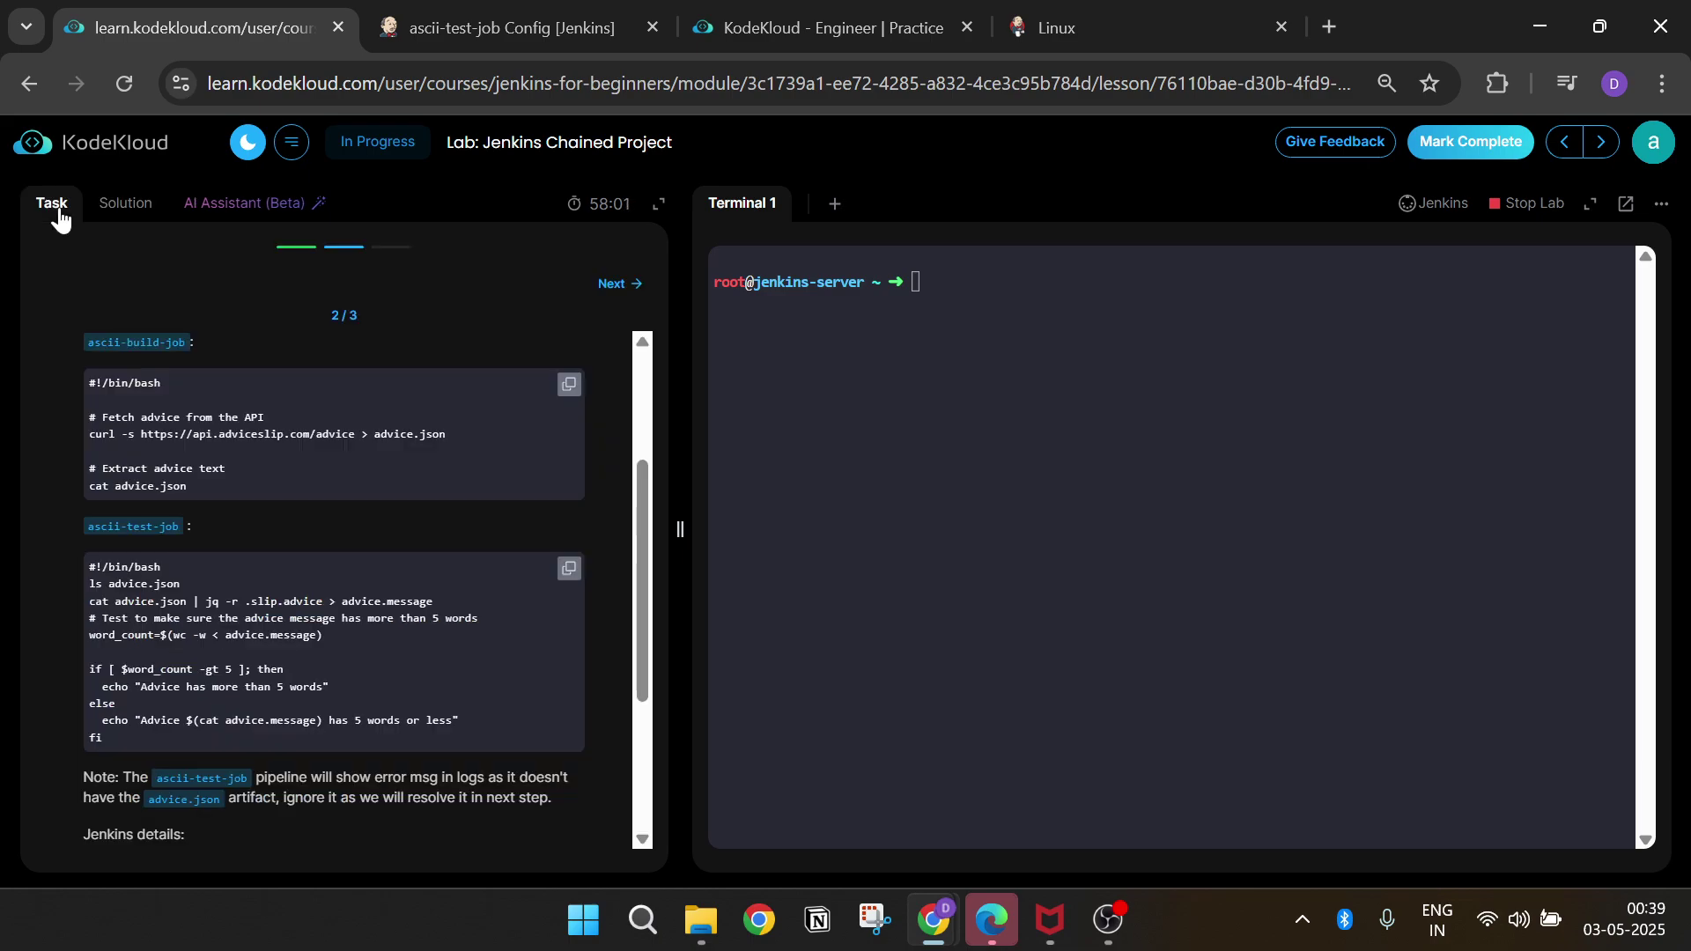
scroll(277, 499, up, 3)
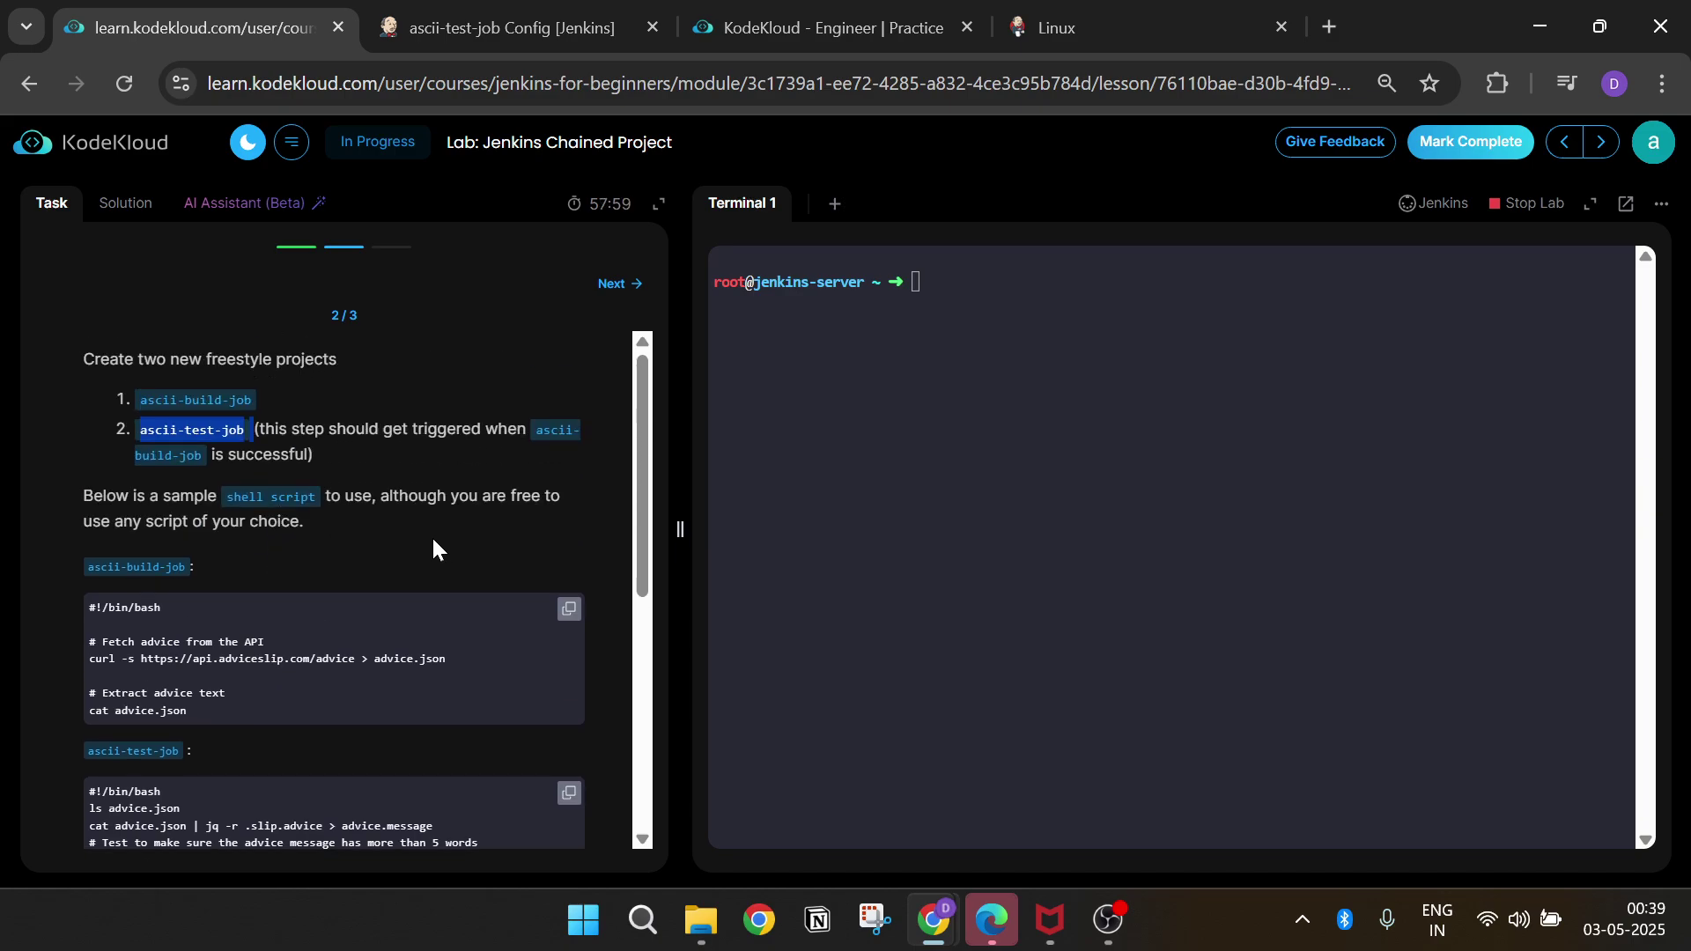
drag(256, 429, 313, 456)
click(312, 456)
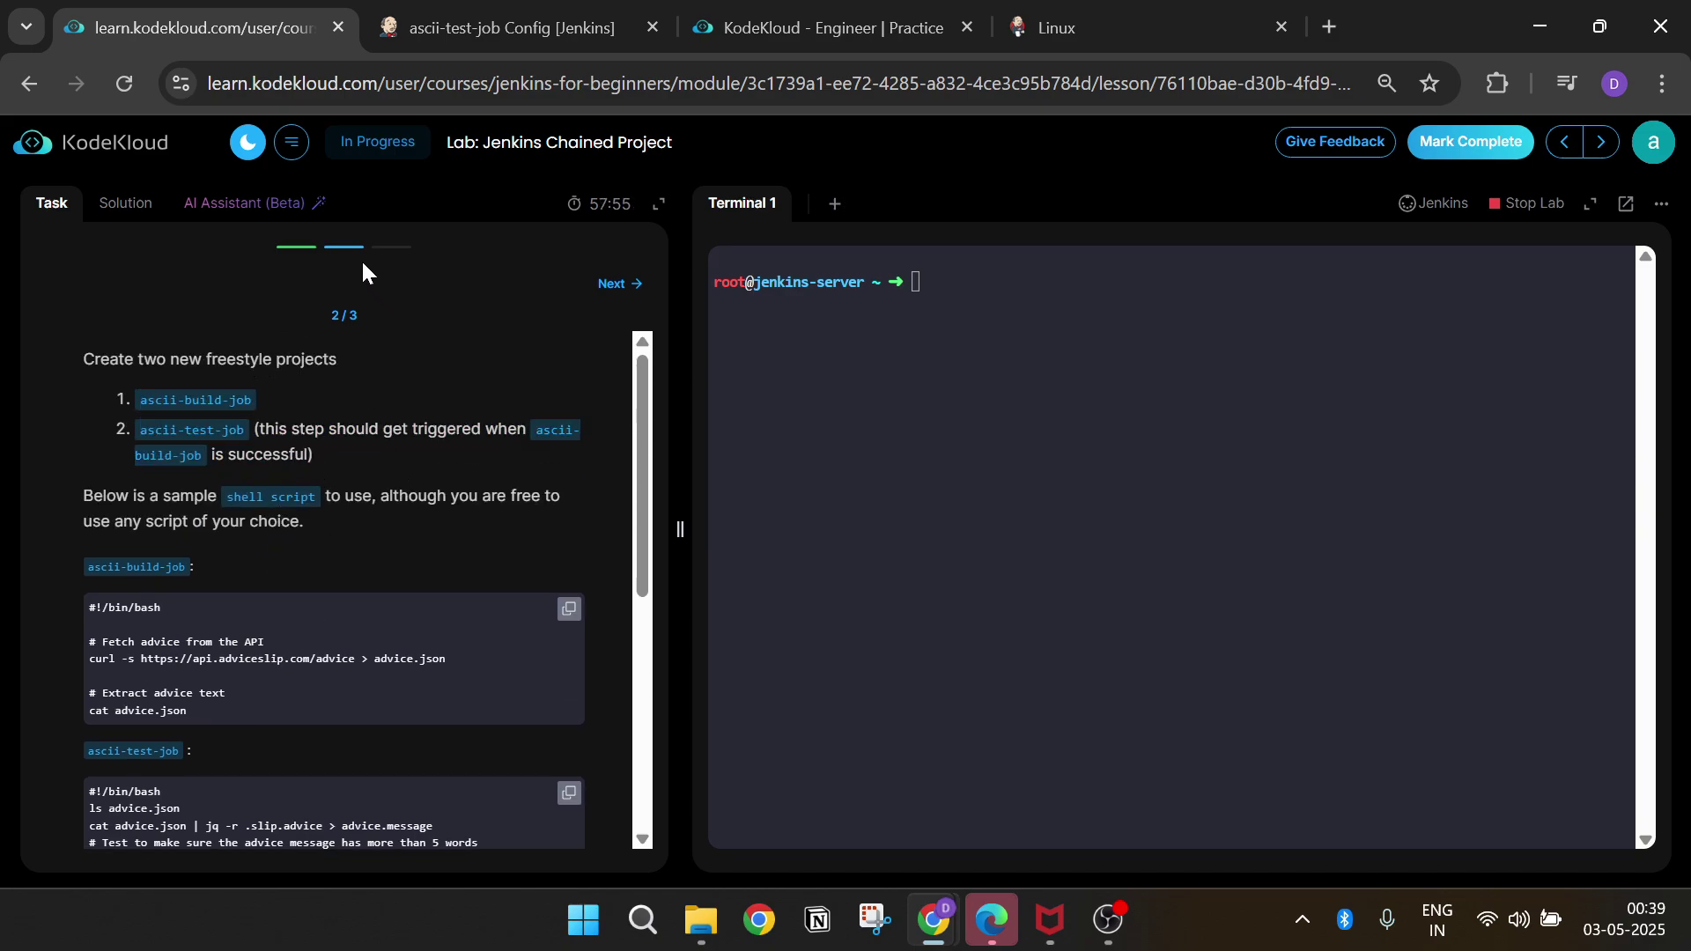
click(138, 211)
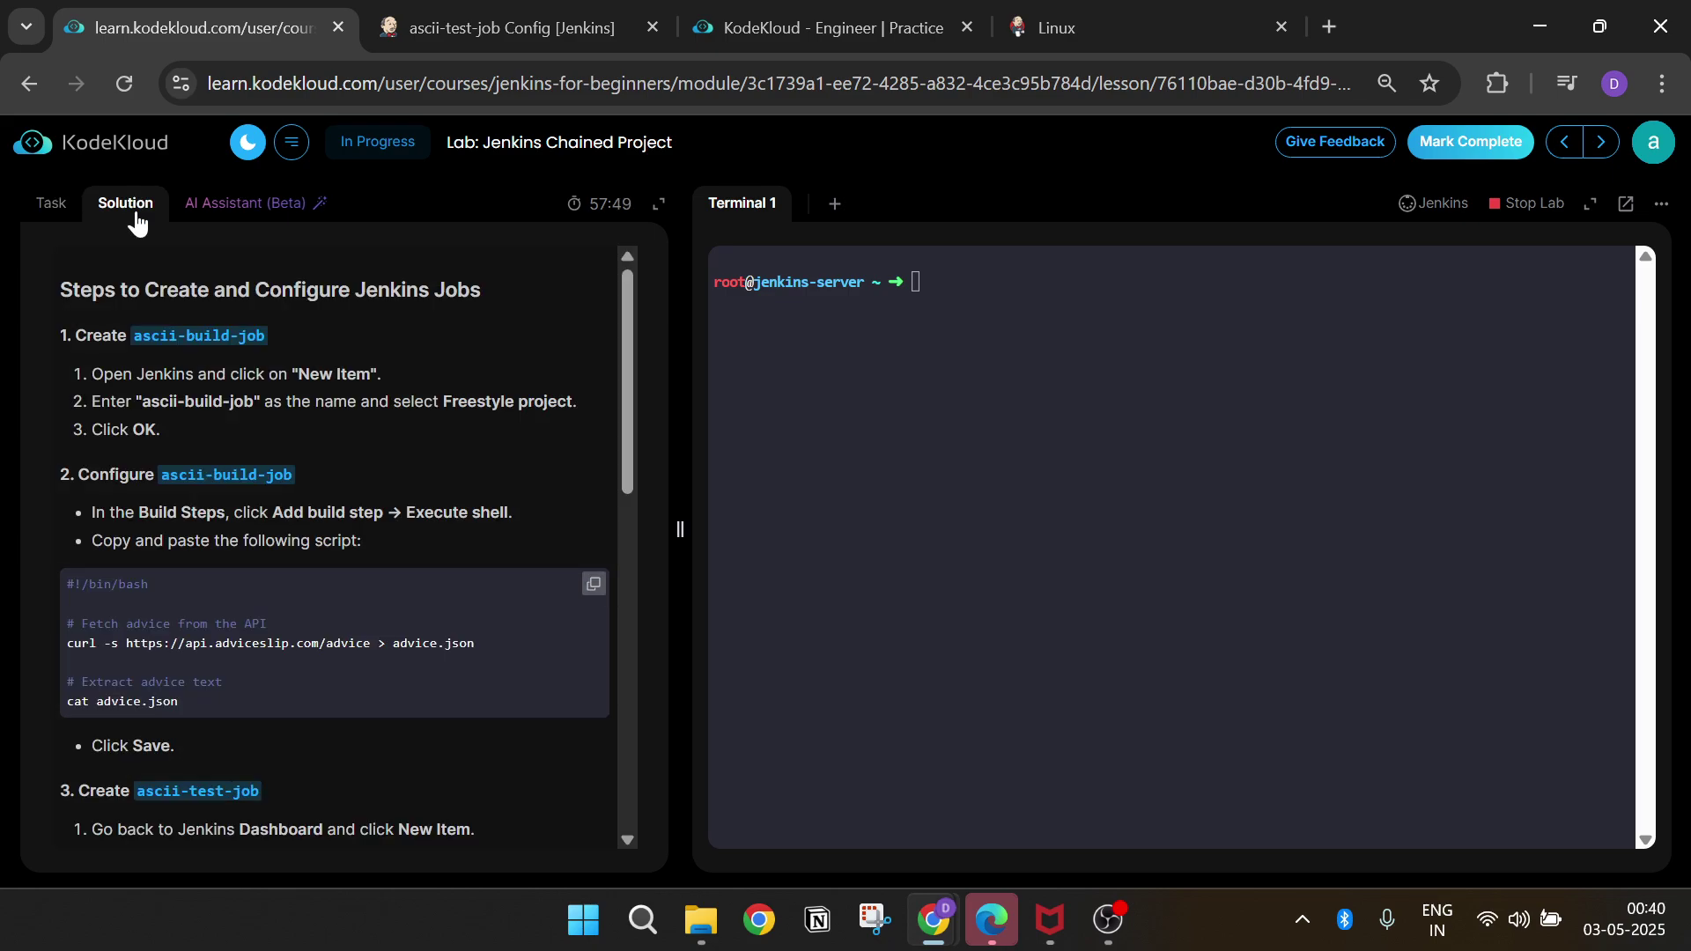
click(67, 206)
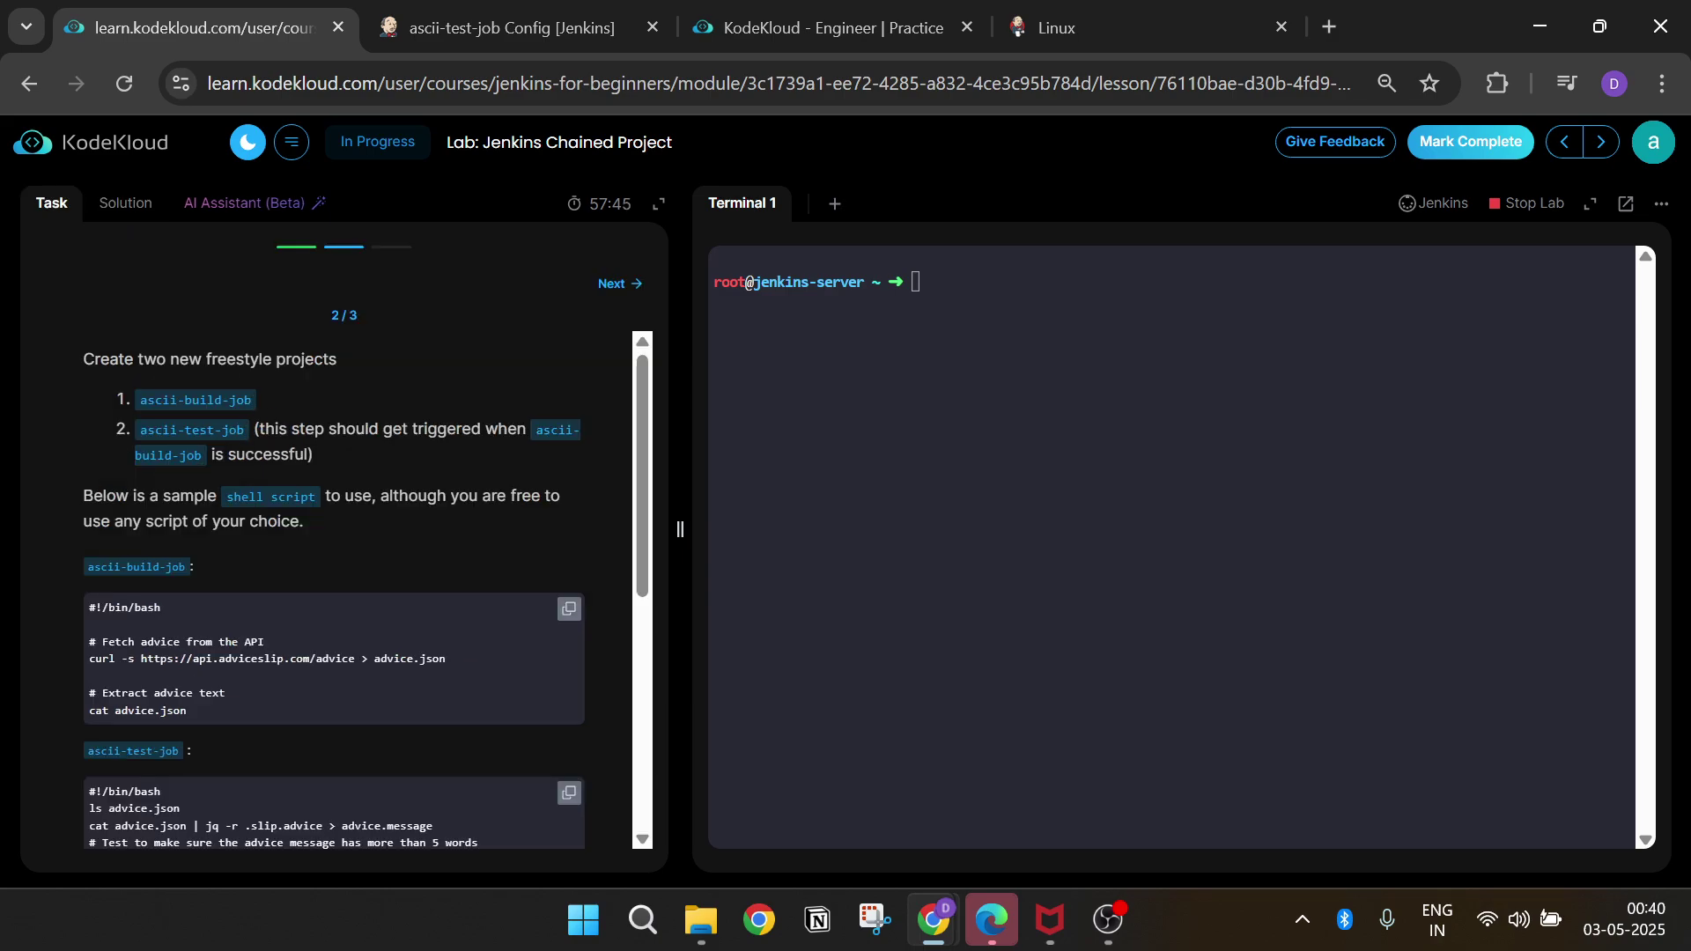
- Save the ascii-test-job configuration in Jenkins with its default settings, rechecking the lab task first
click(458, 22)
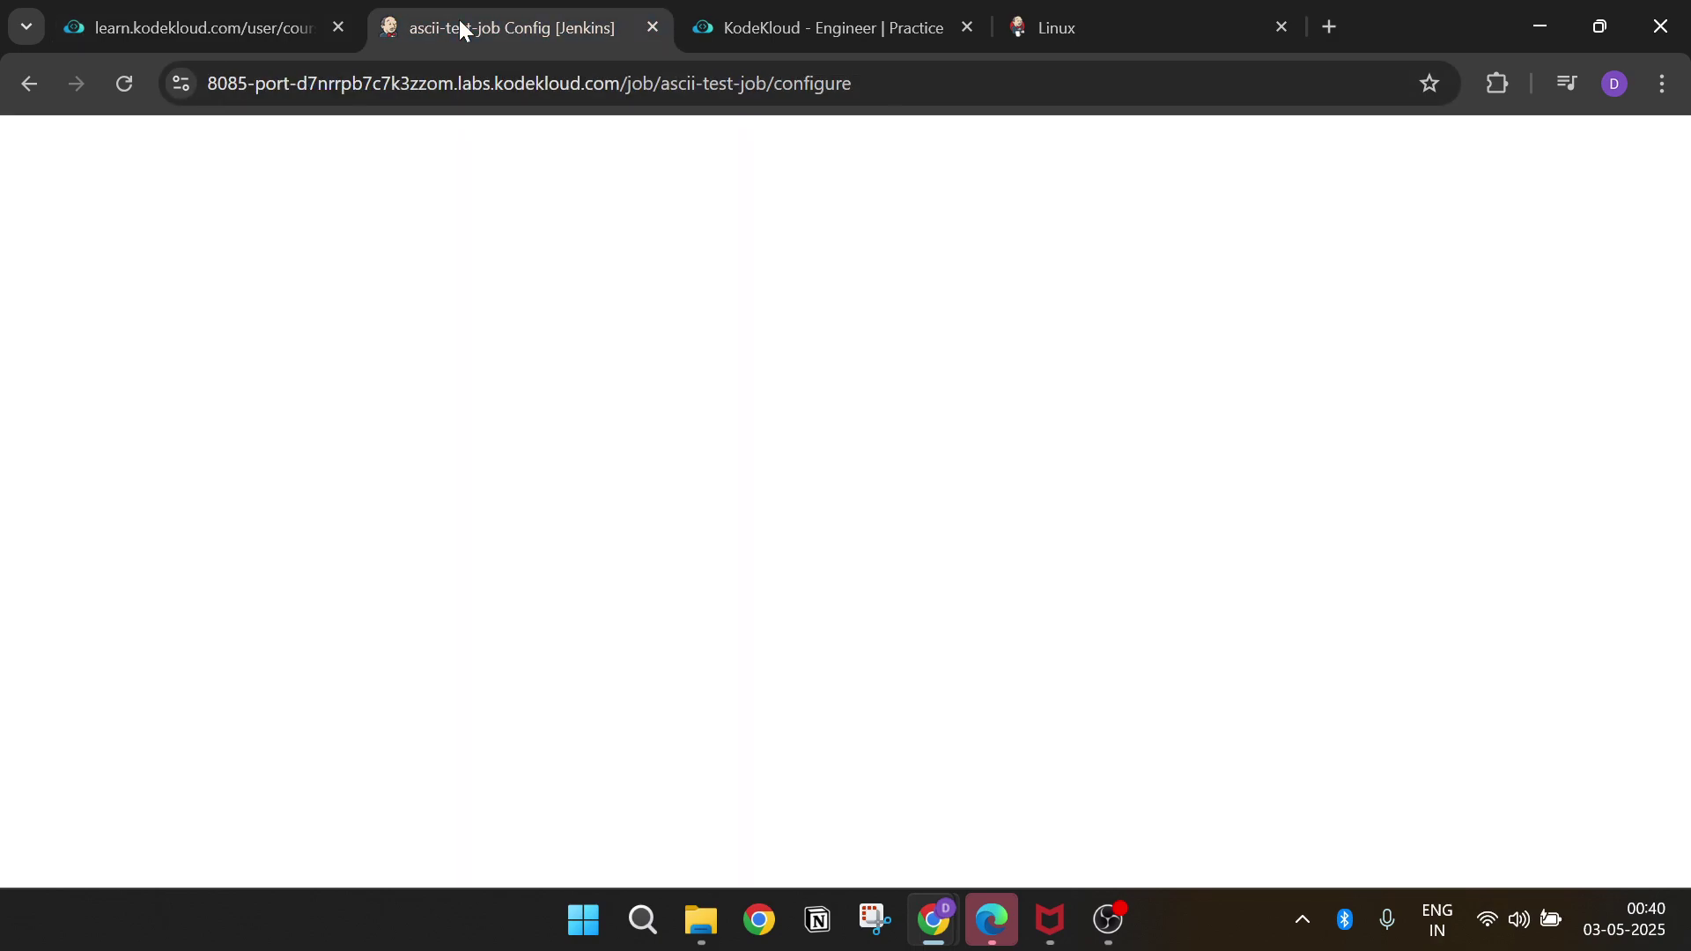
scroll(528, 568, down, 10)
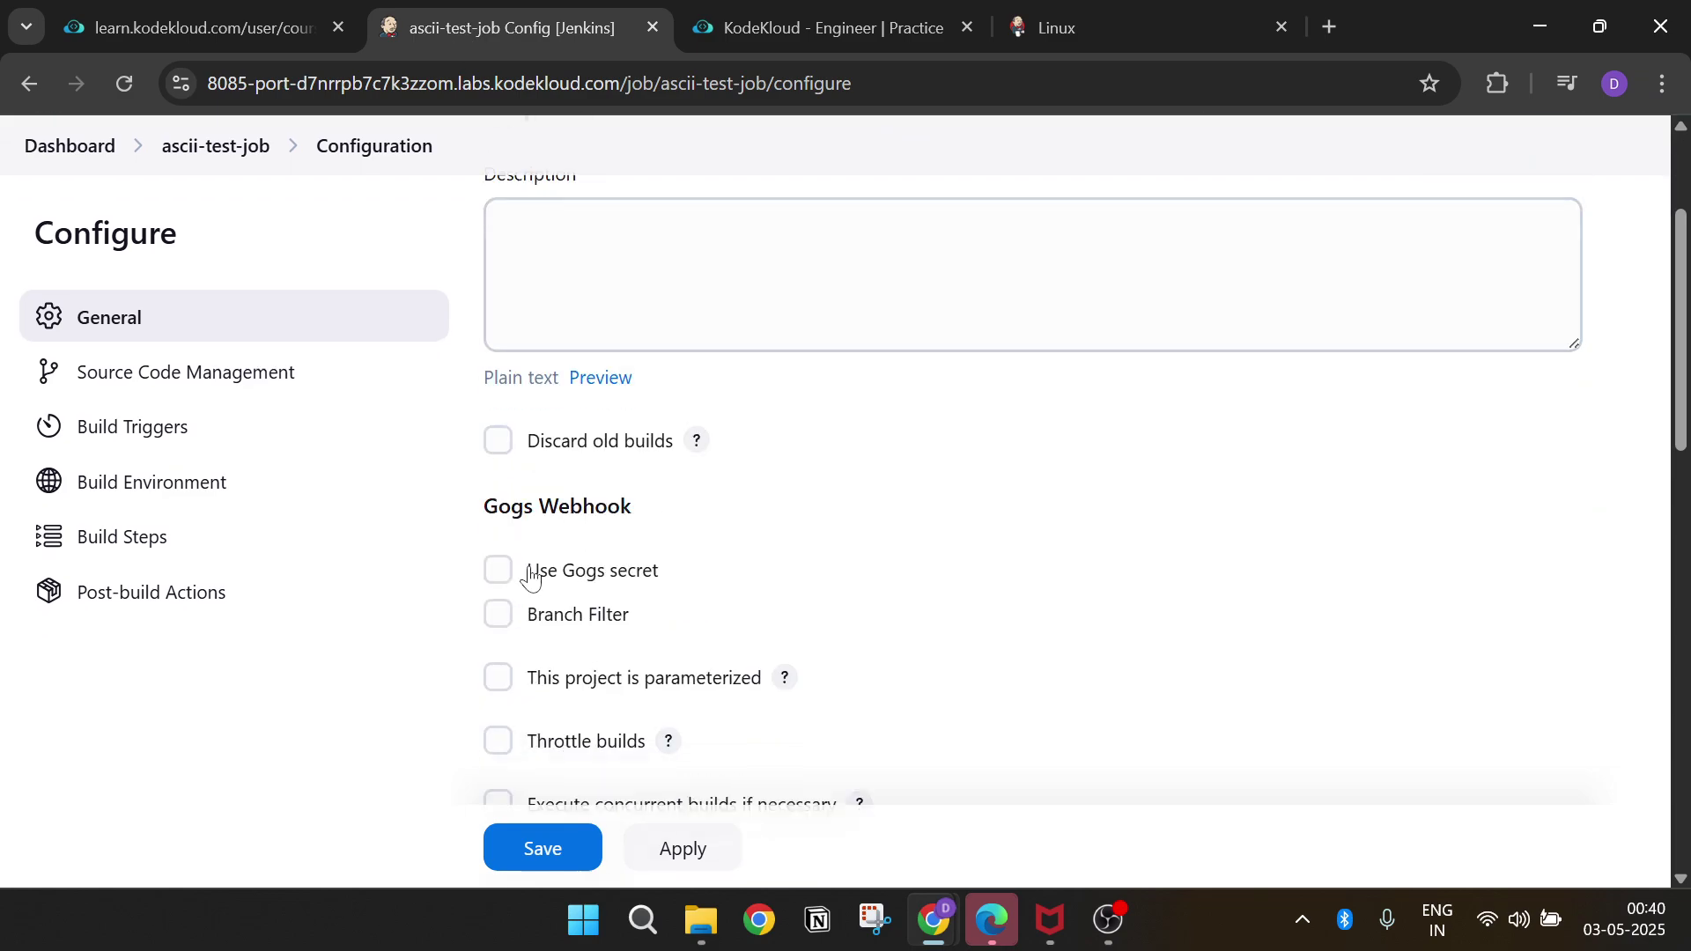
click(242, 11)
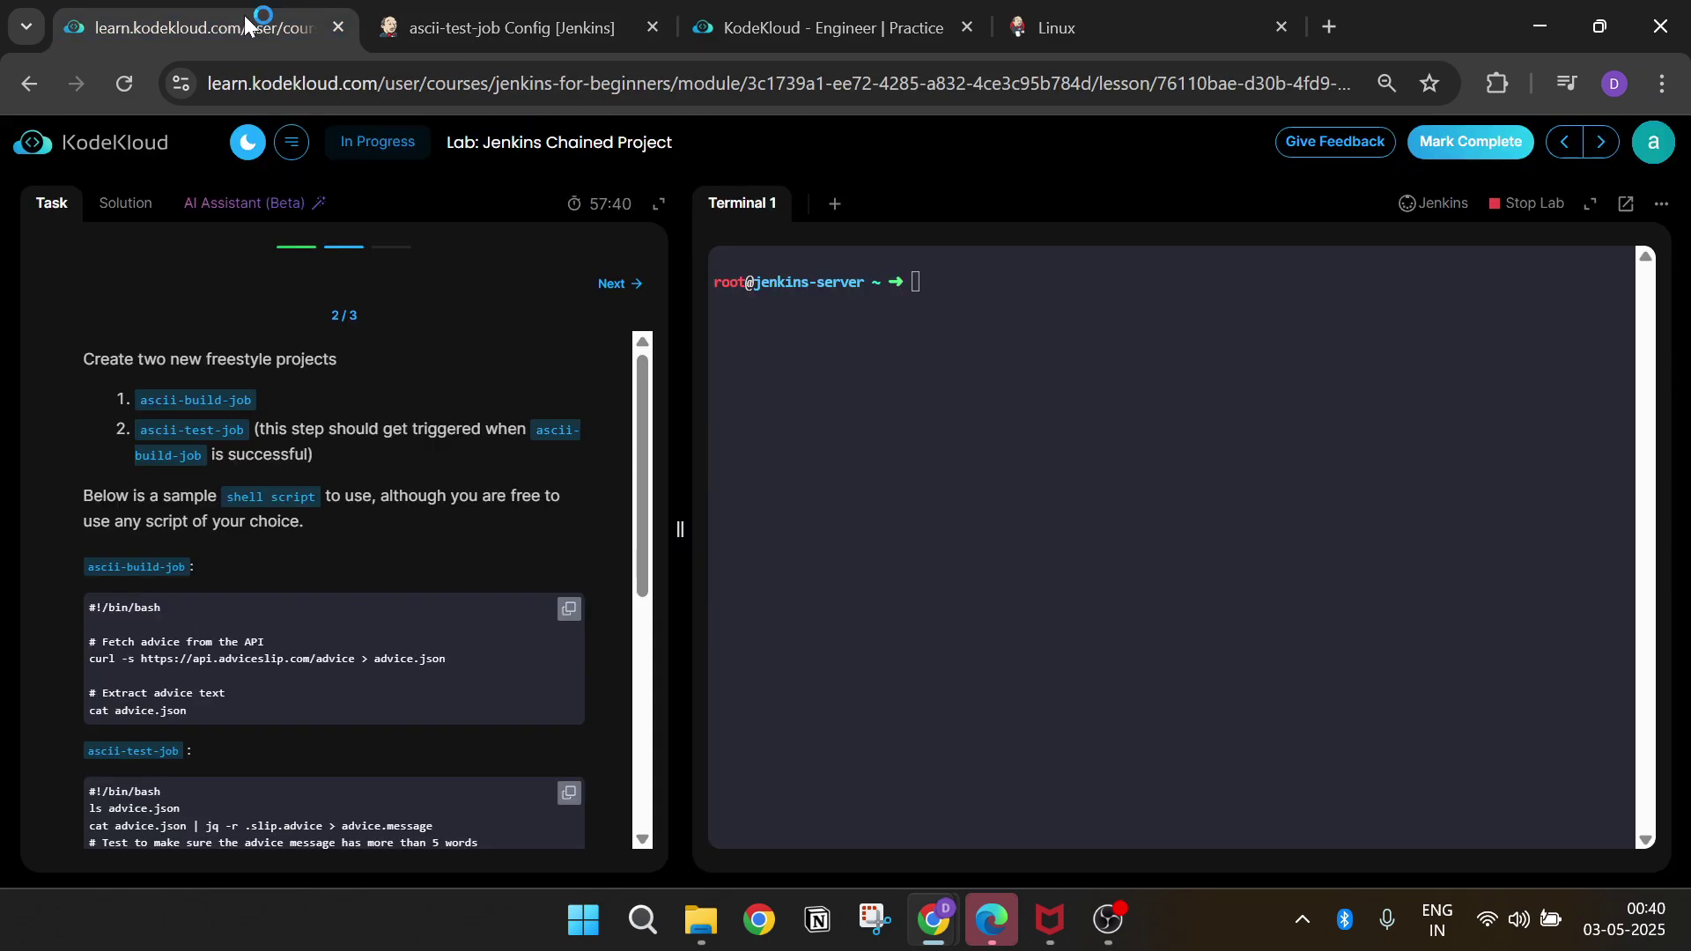
click(476, 33)
scroll(649, 451, down, 2)
click(571, 851)
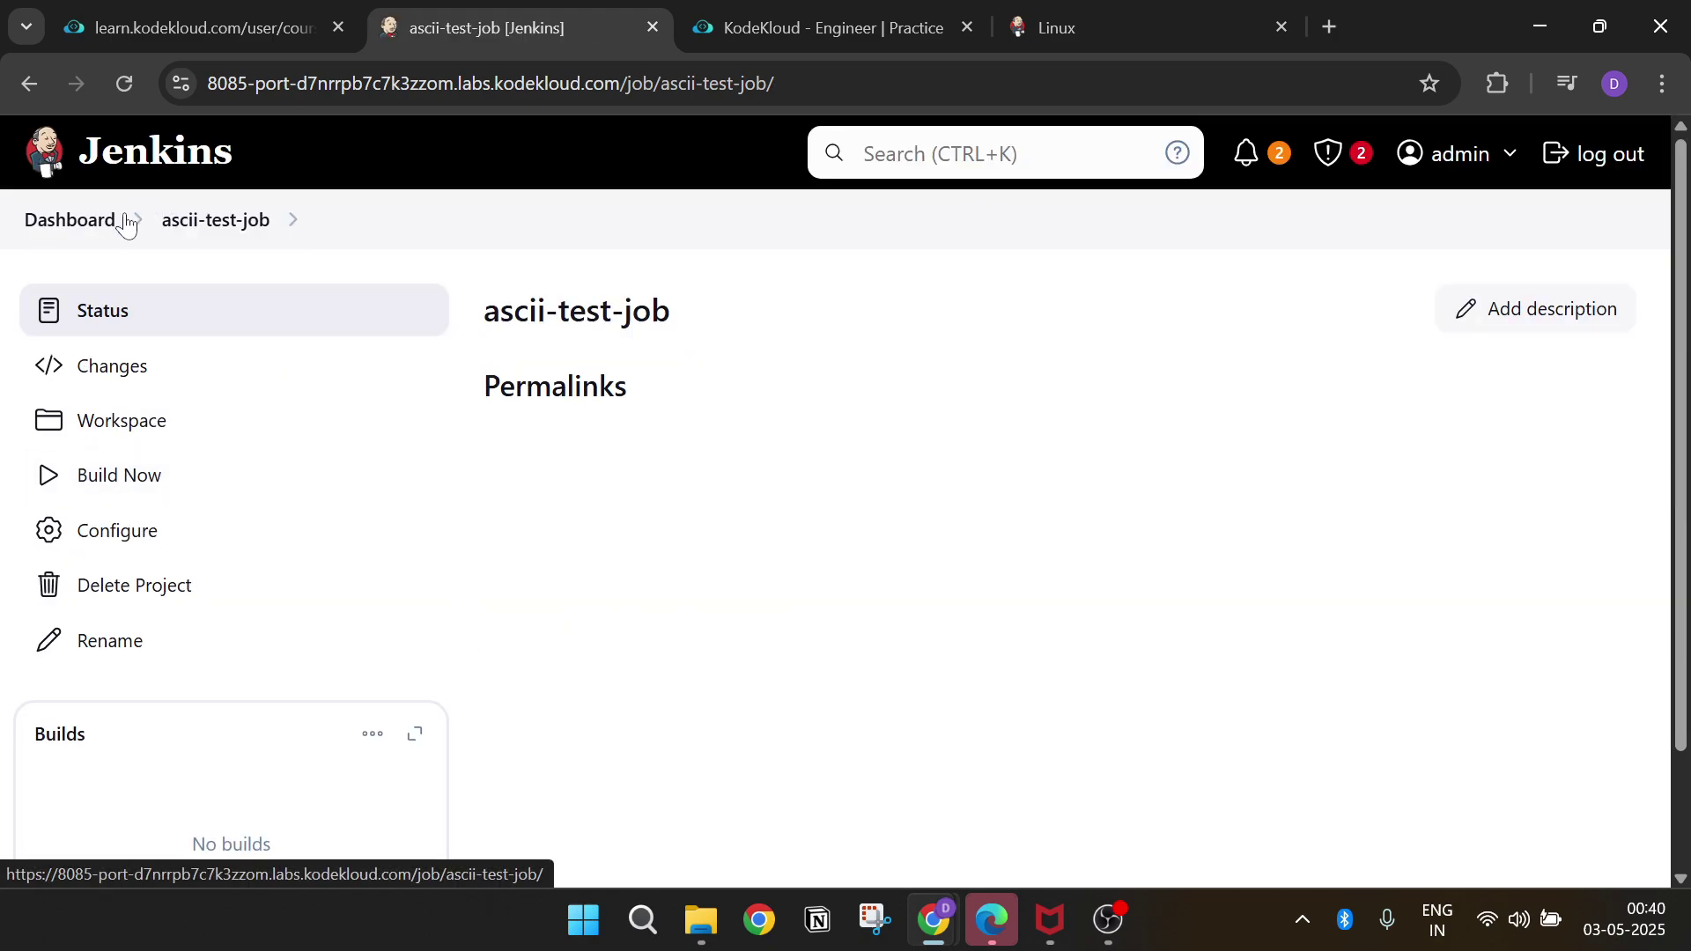
- Open the ascii-build-job configuration from the Jenkins dashboard and go to its build settings, checking the lab task's sample scripts
click(69, 222)
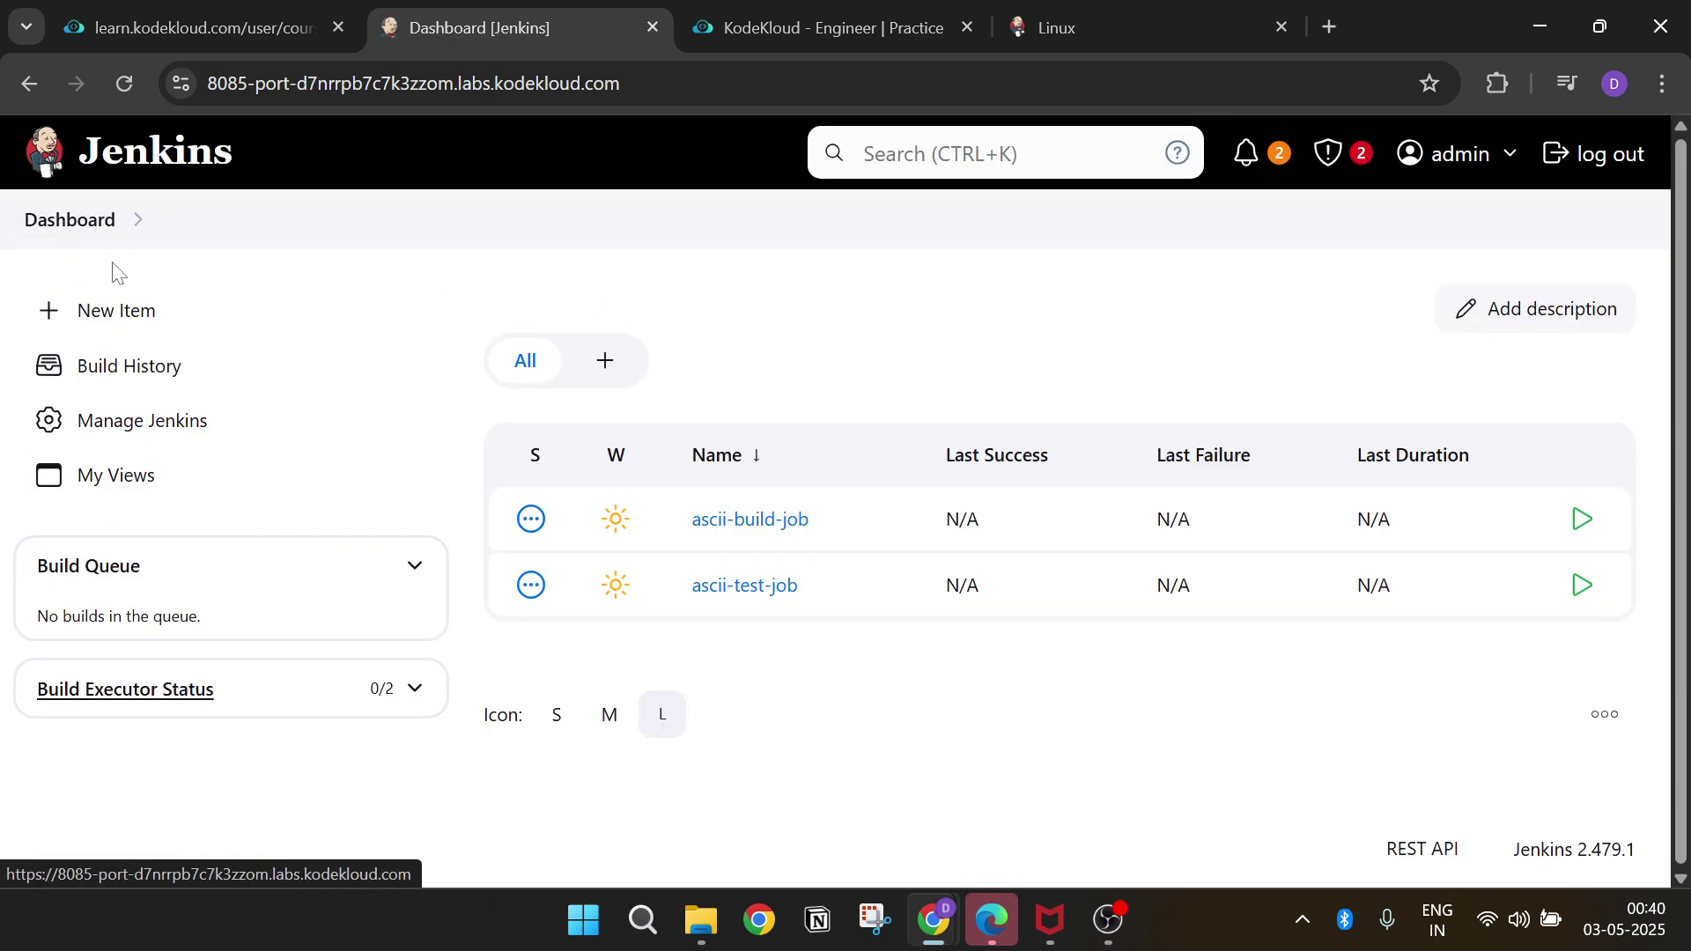
click(748, 527)
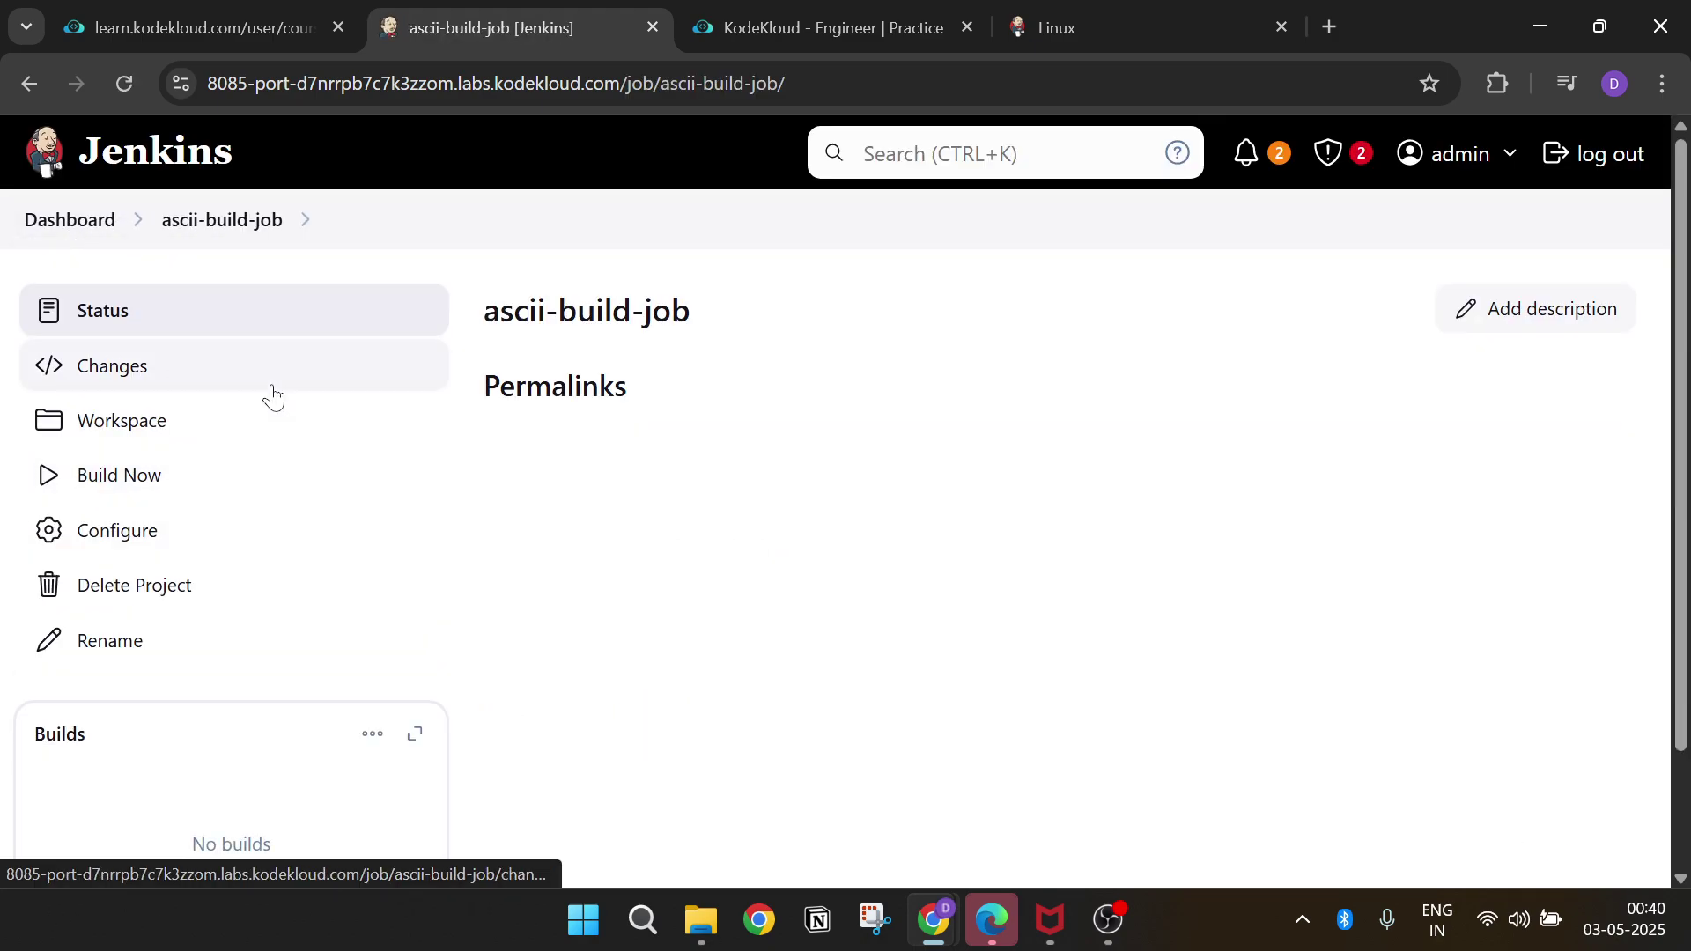
click(272, 519)
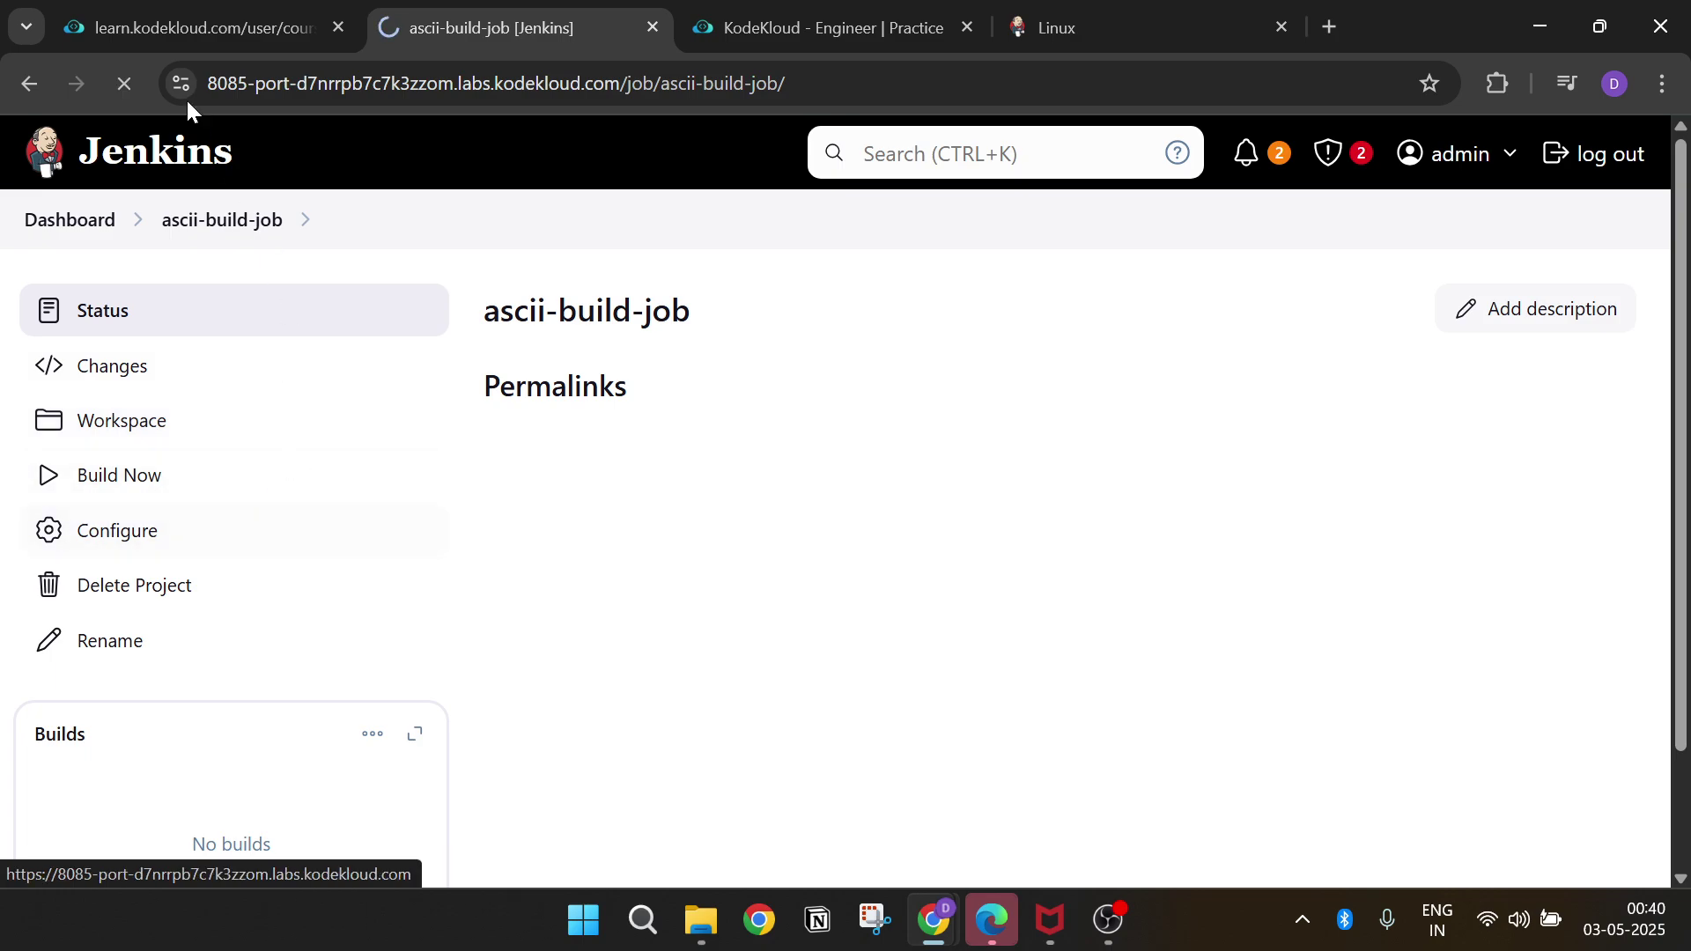
click(197, 30)
scroll(337, 439, down, 2)
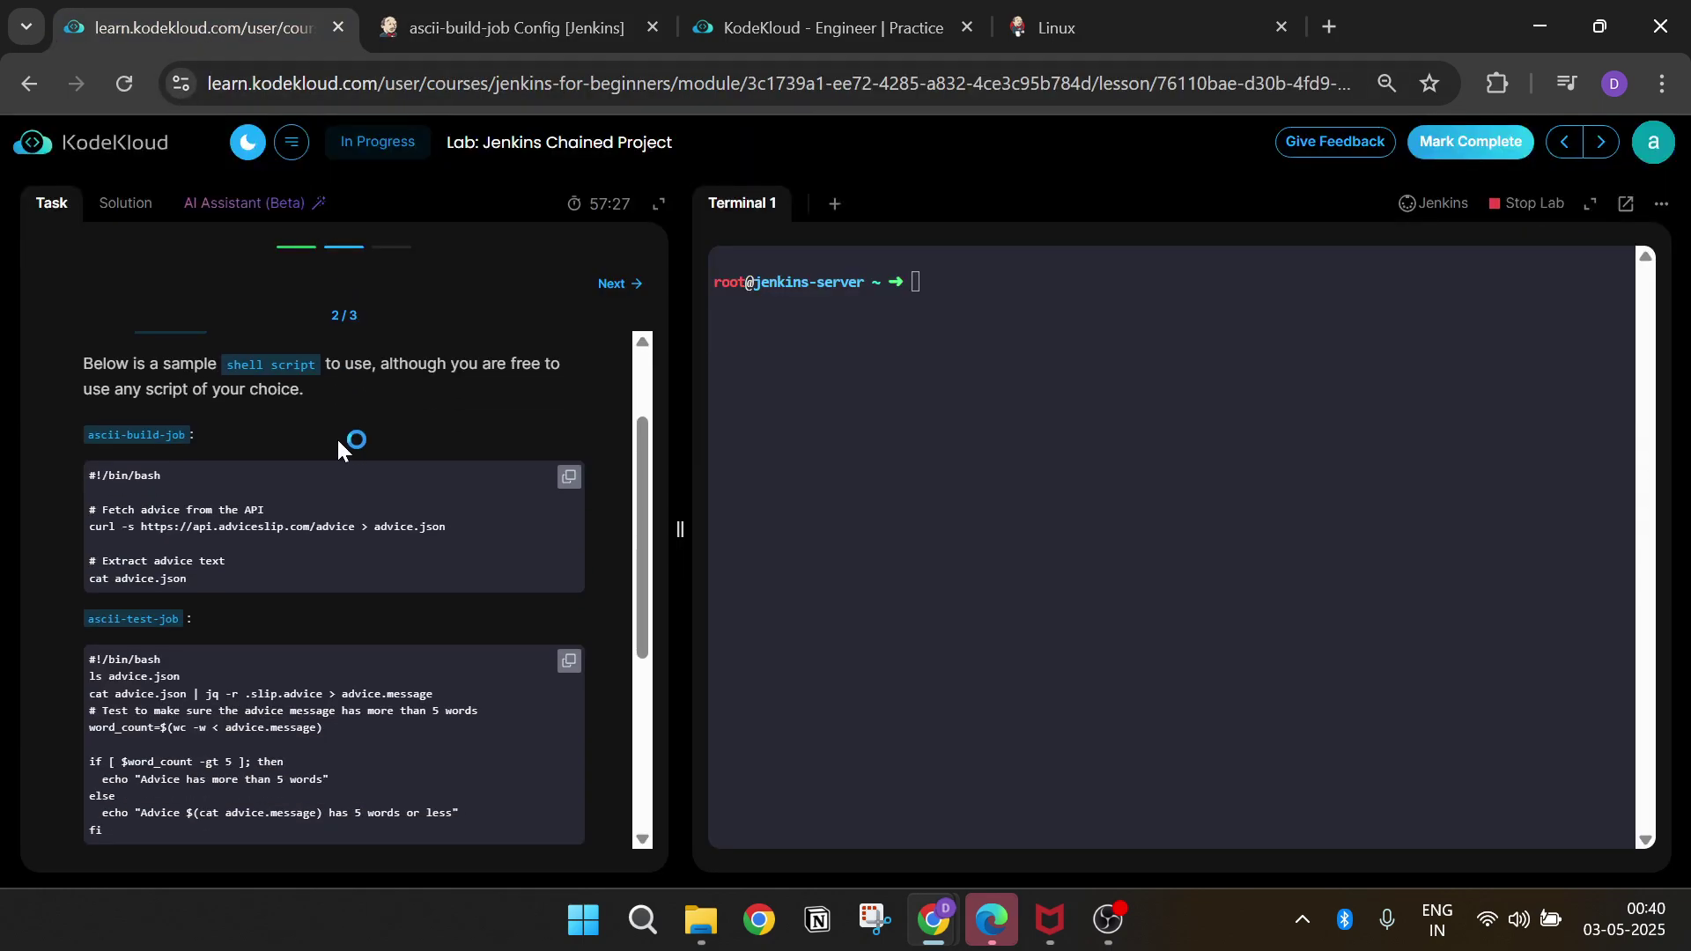
click(458, 17)
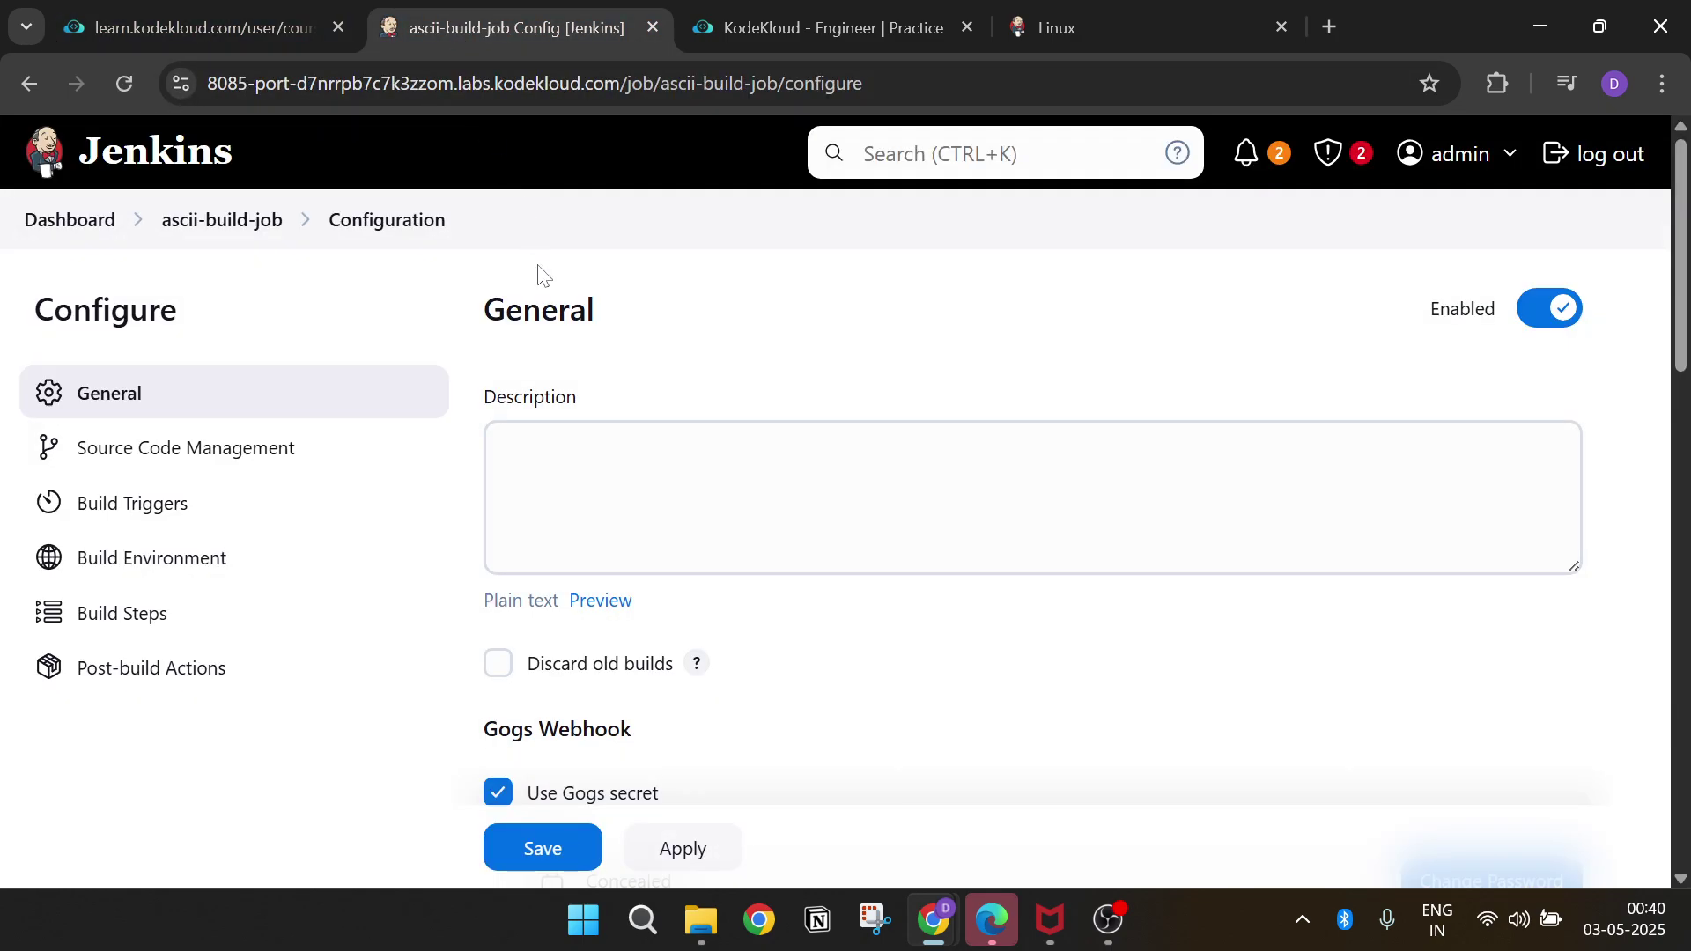
click(299, 506)
scroll(786, 490, down, 1)
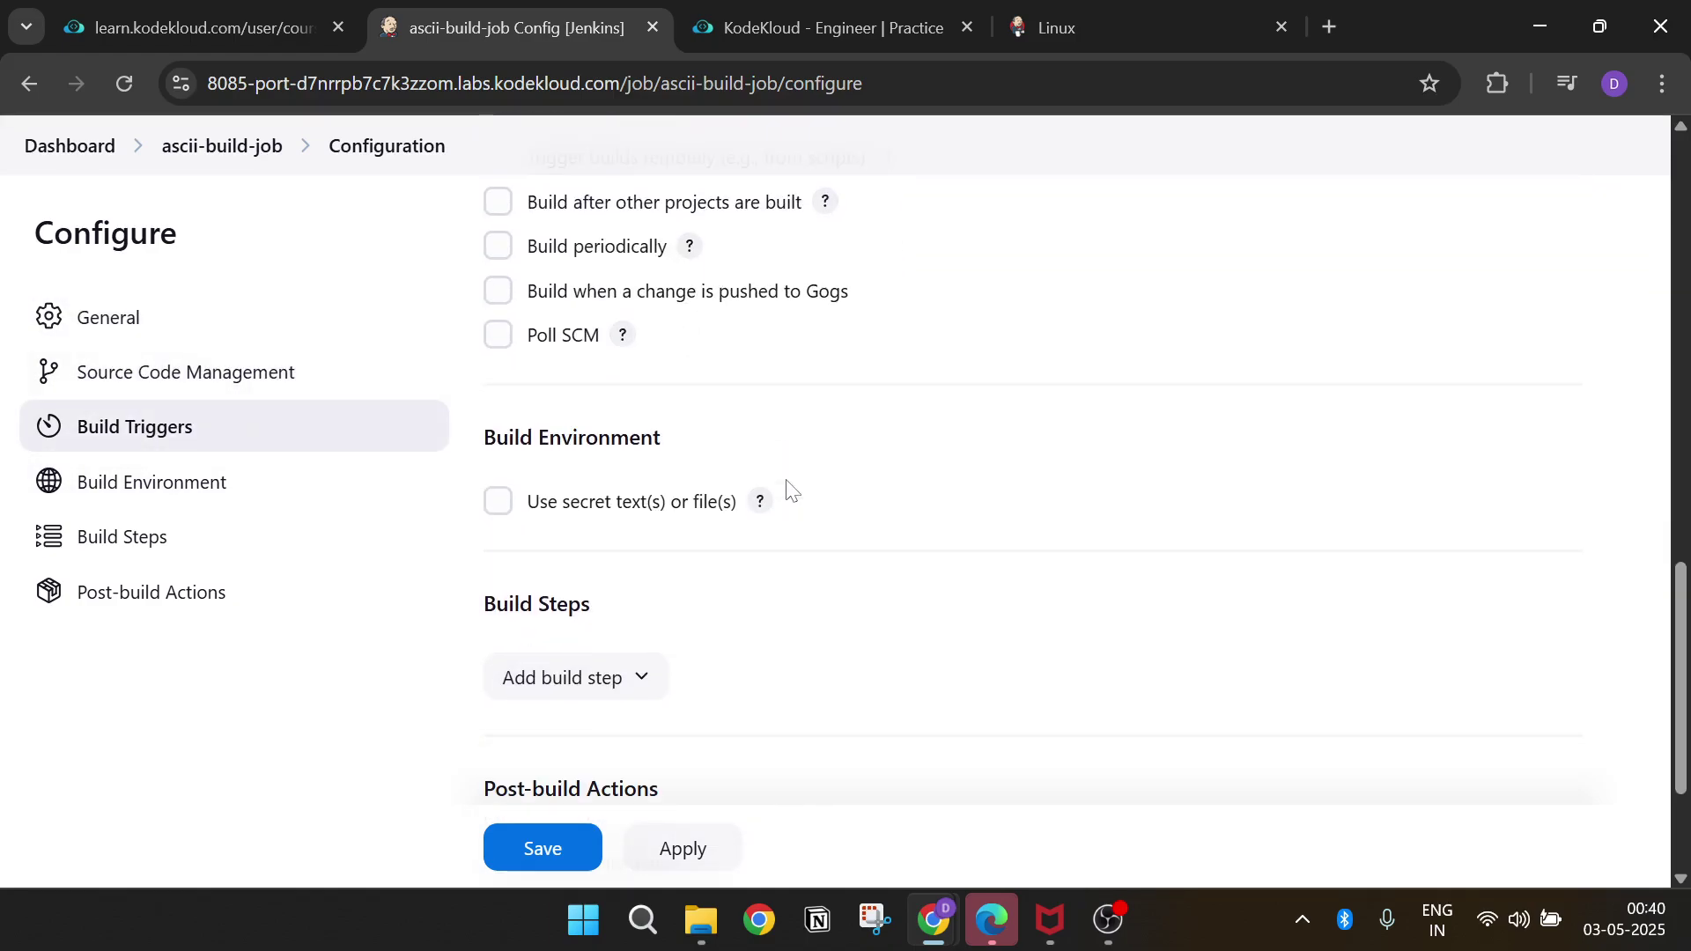
scroll(785, 491, down, 1)
- Examine the lab solution for the build step, file parameter and post-build trigger the two jobs need
click(141, 4)
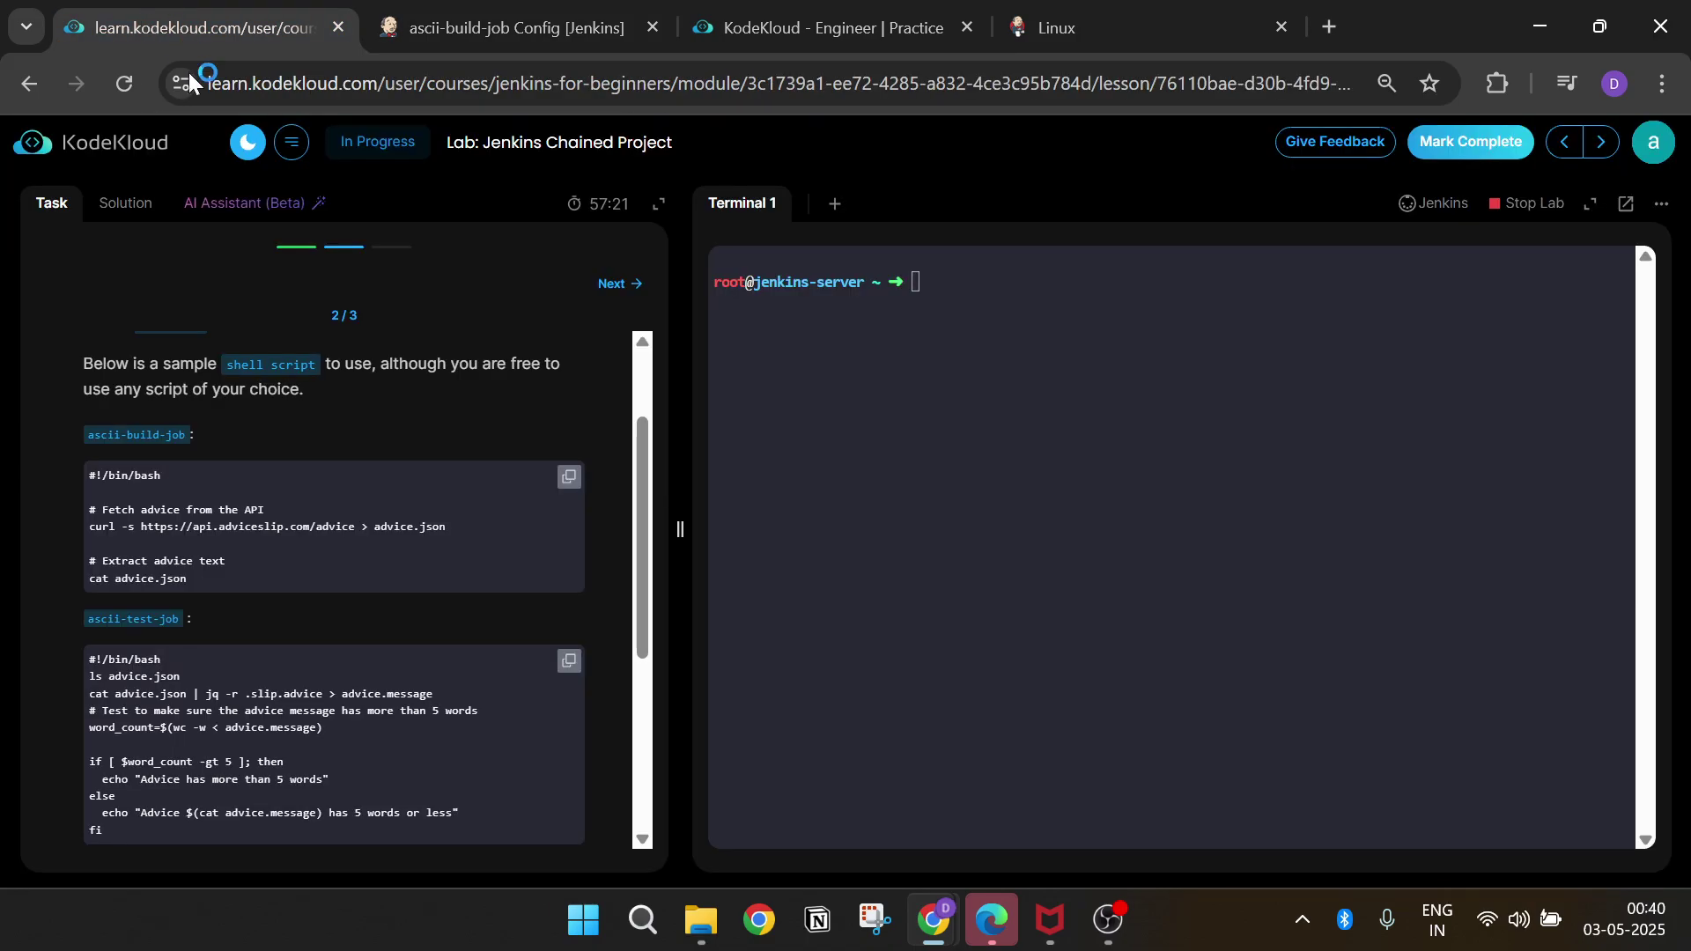
click(148, 209)
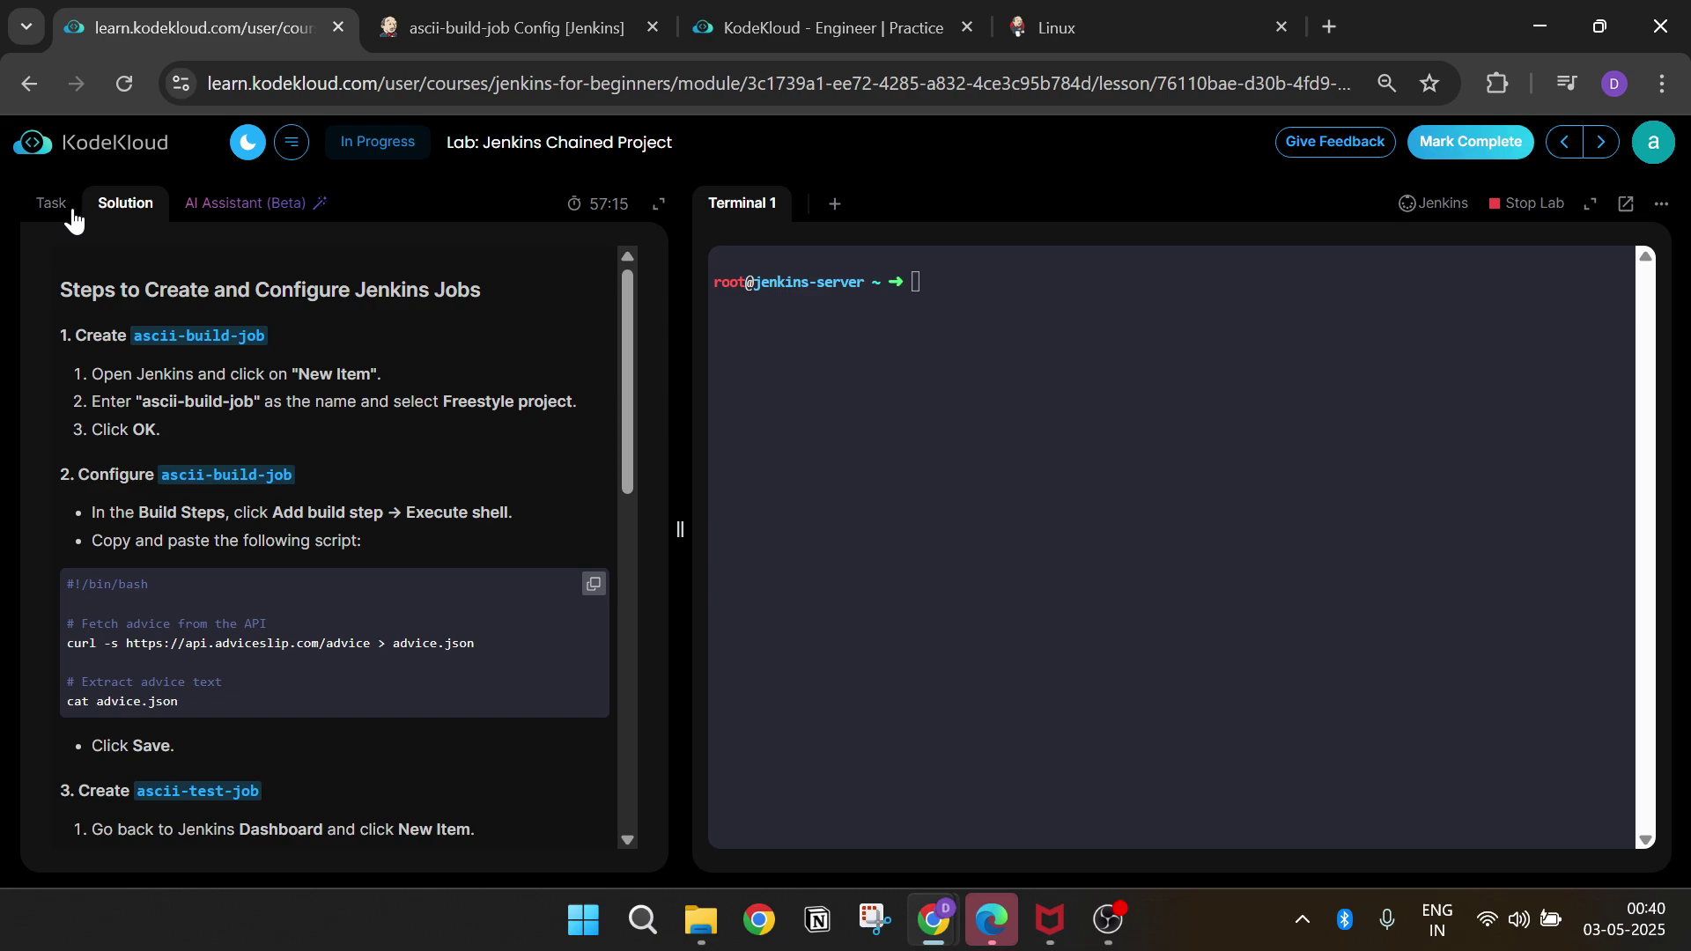
scroll(304, 484, down, 4)
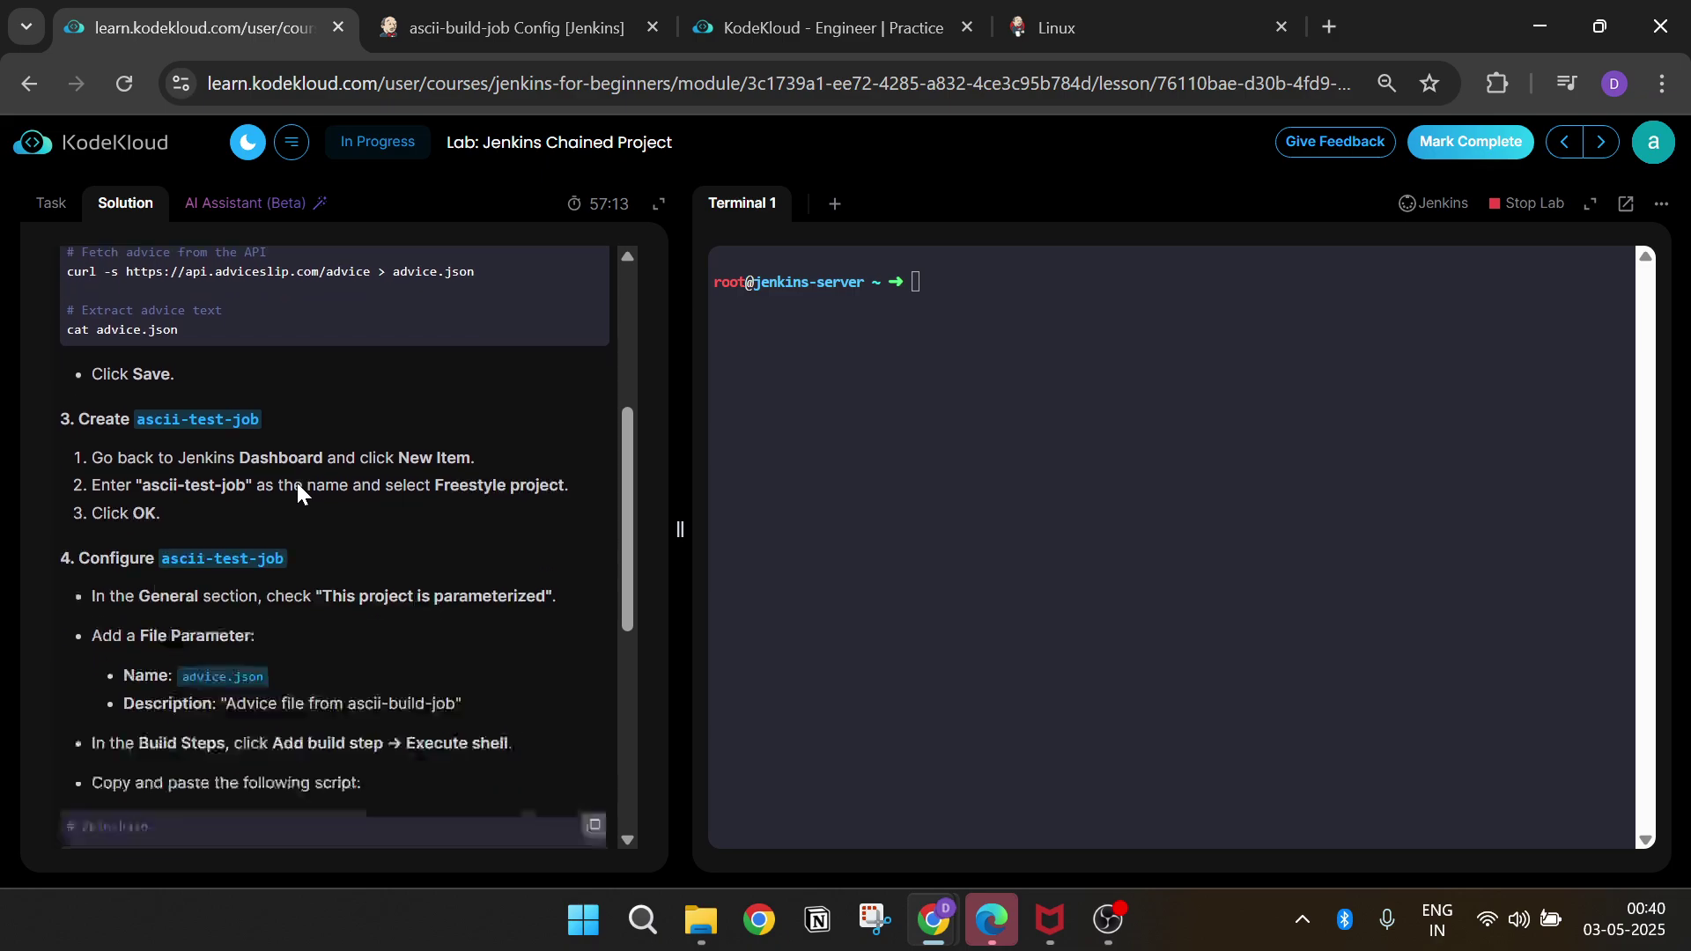
scroll(298, 490, down, 1)
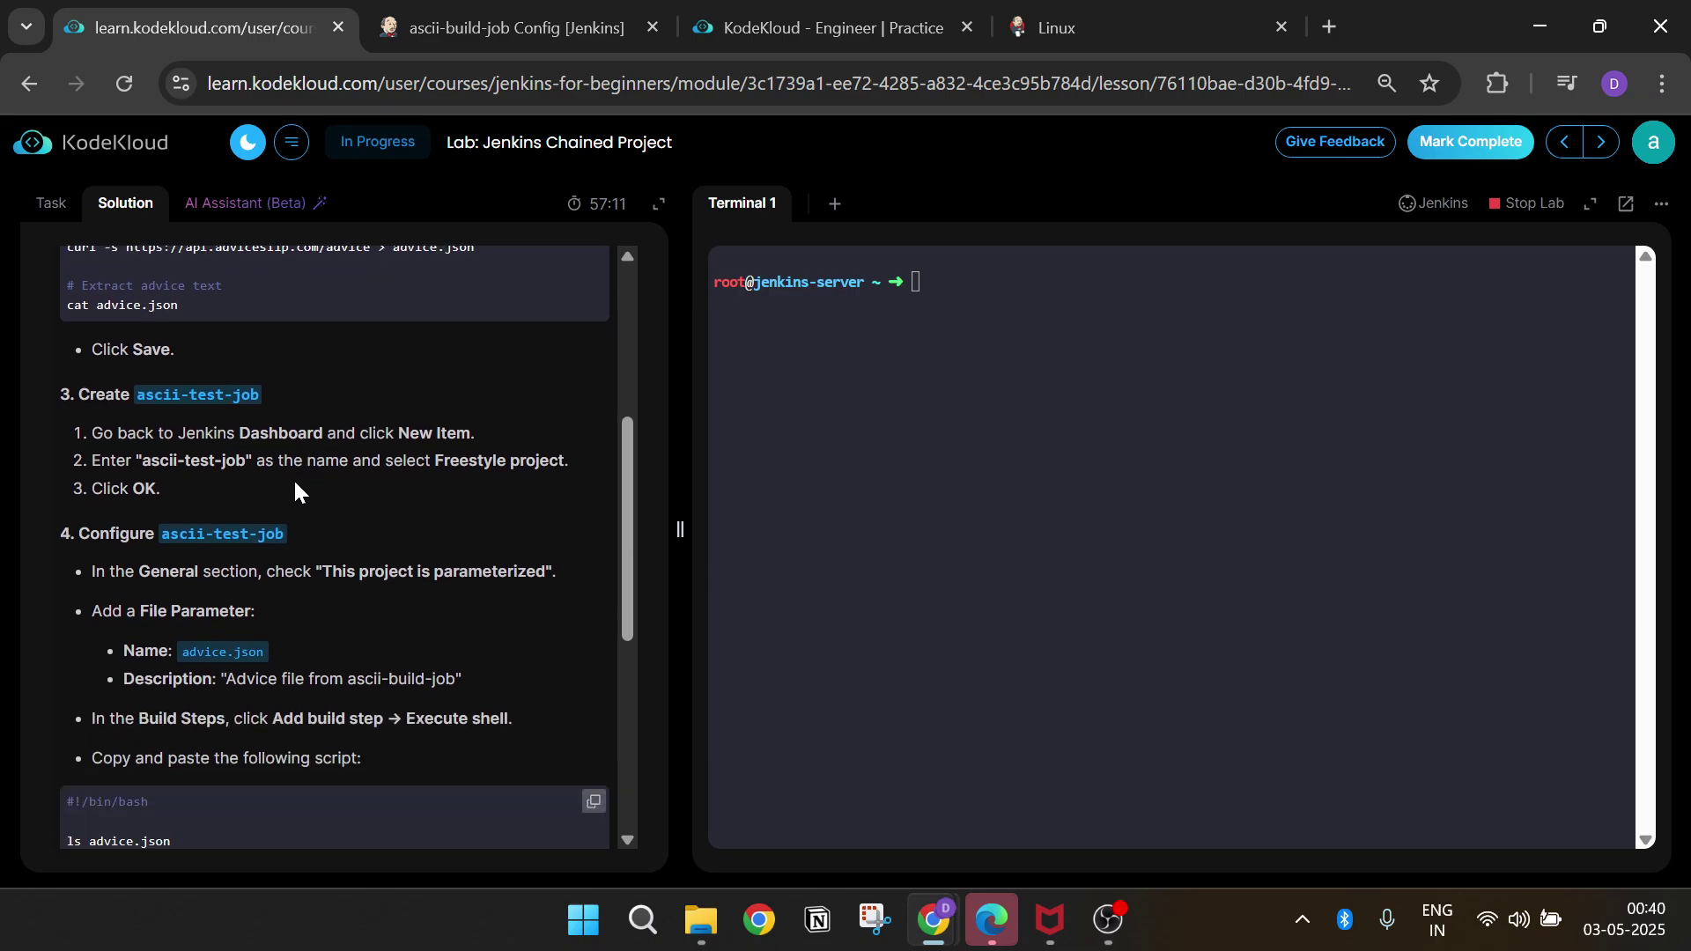
scroll(295, 487, down, 5)
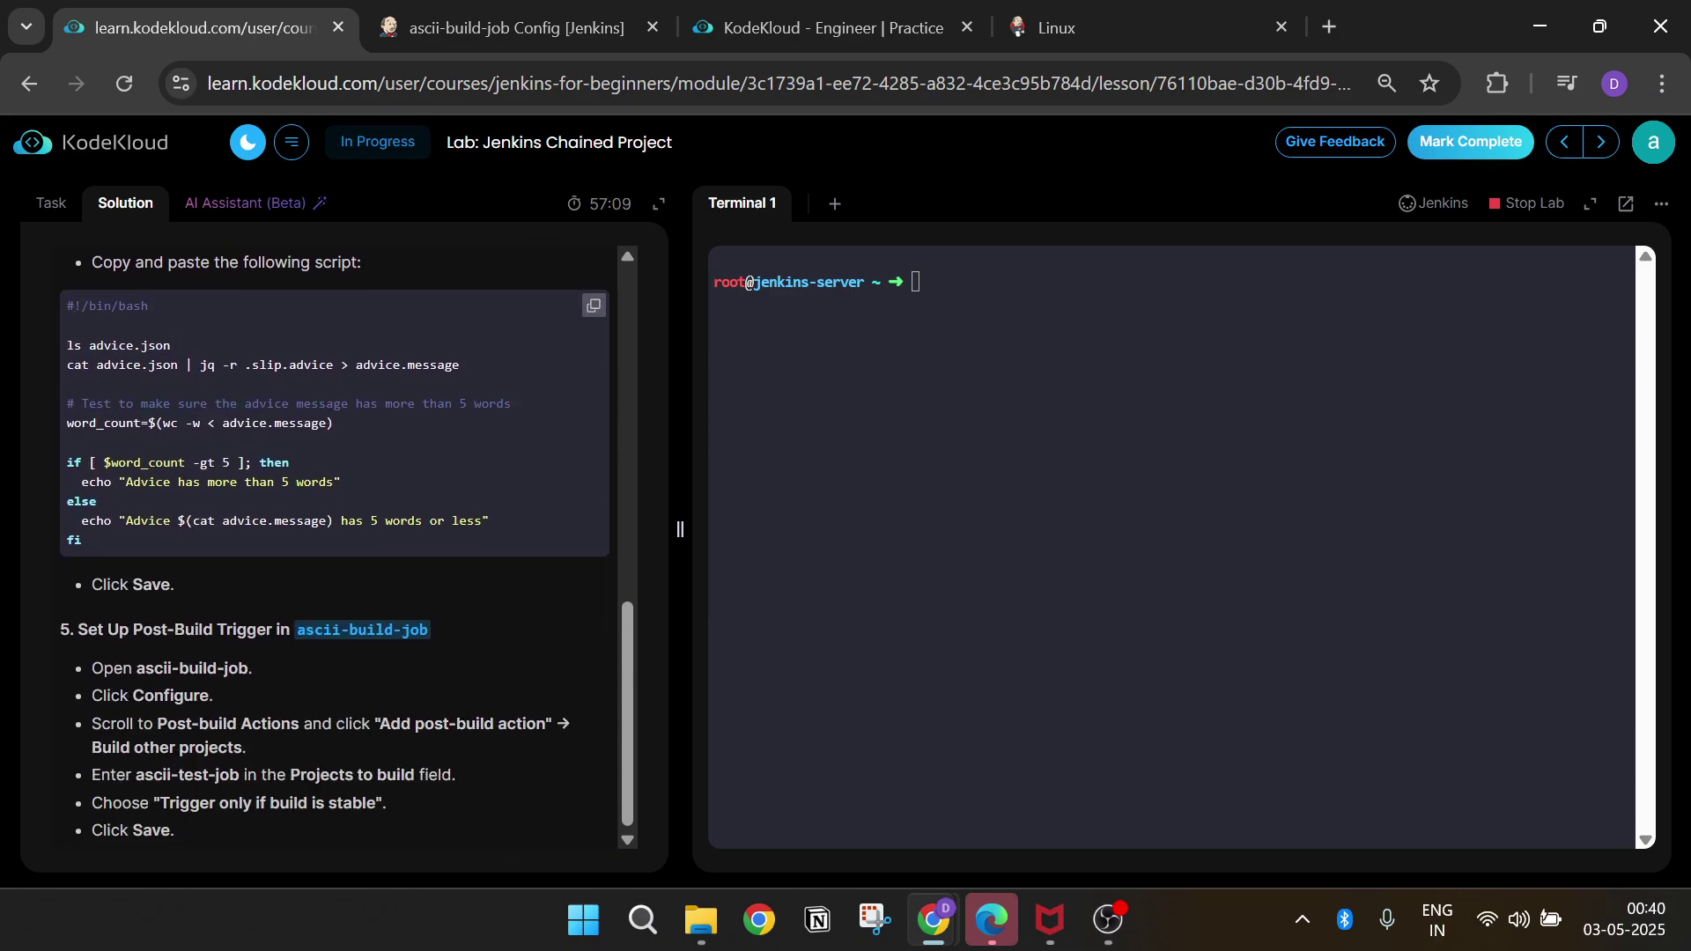
scroll(329, 485, up, 10)
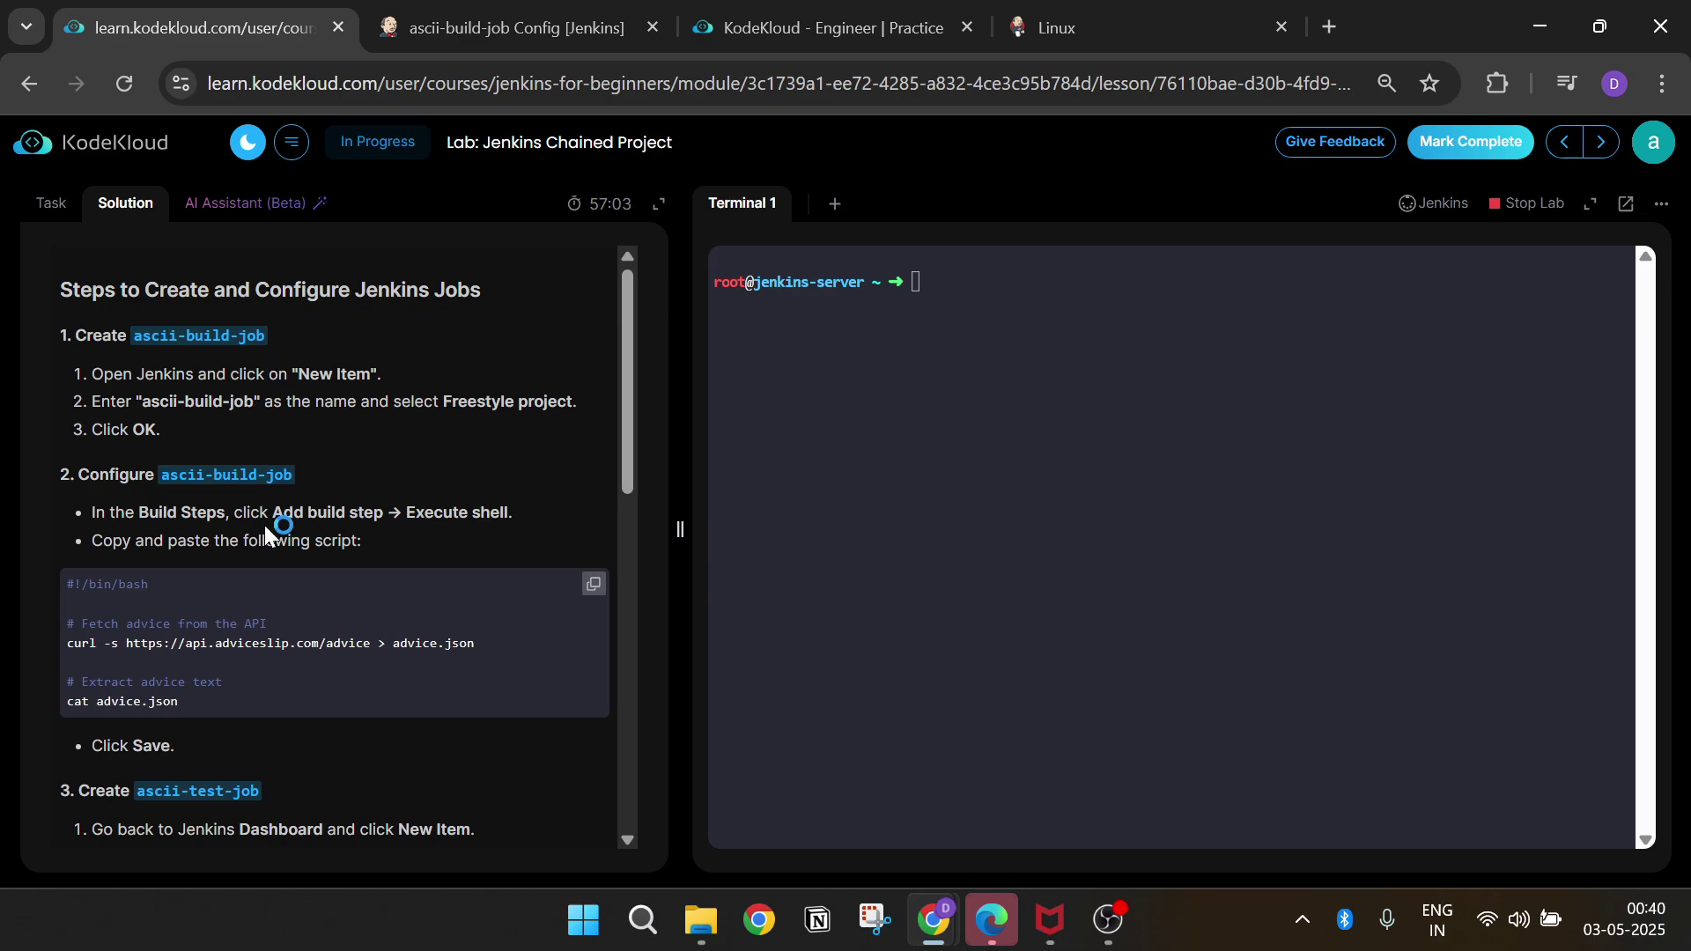
click(465, 35)
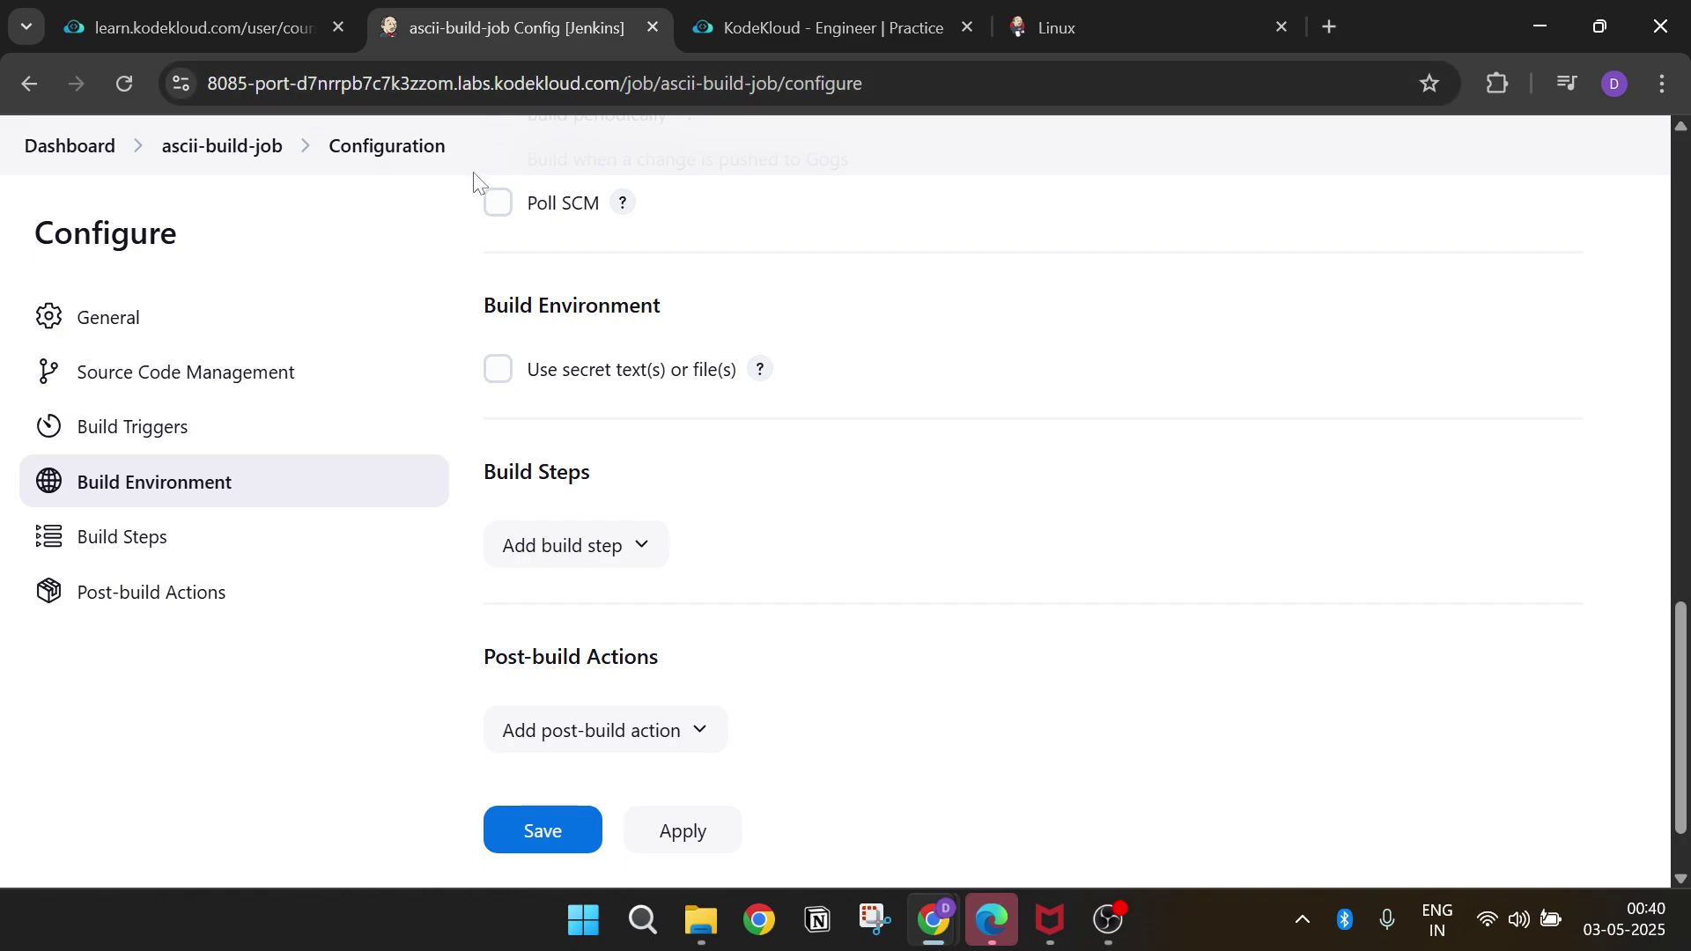
click(281, 11)
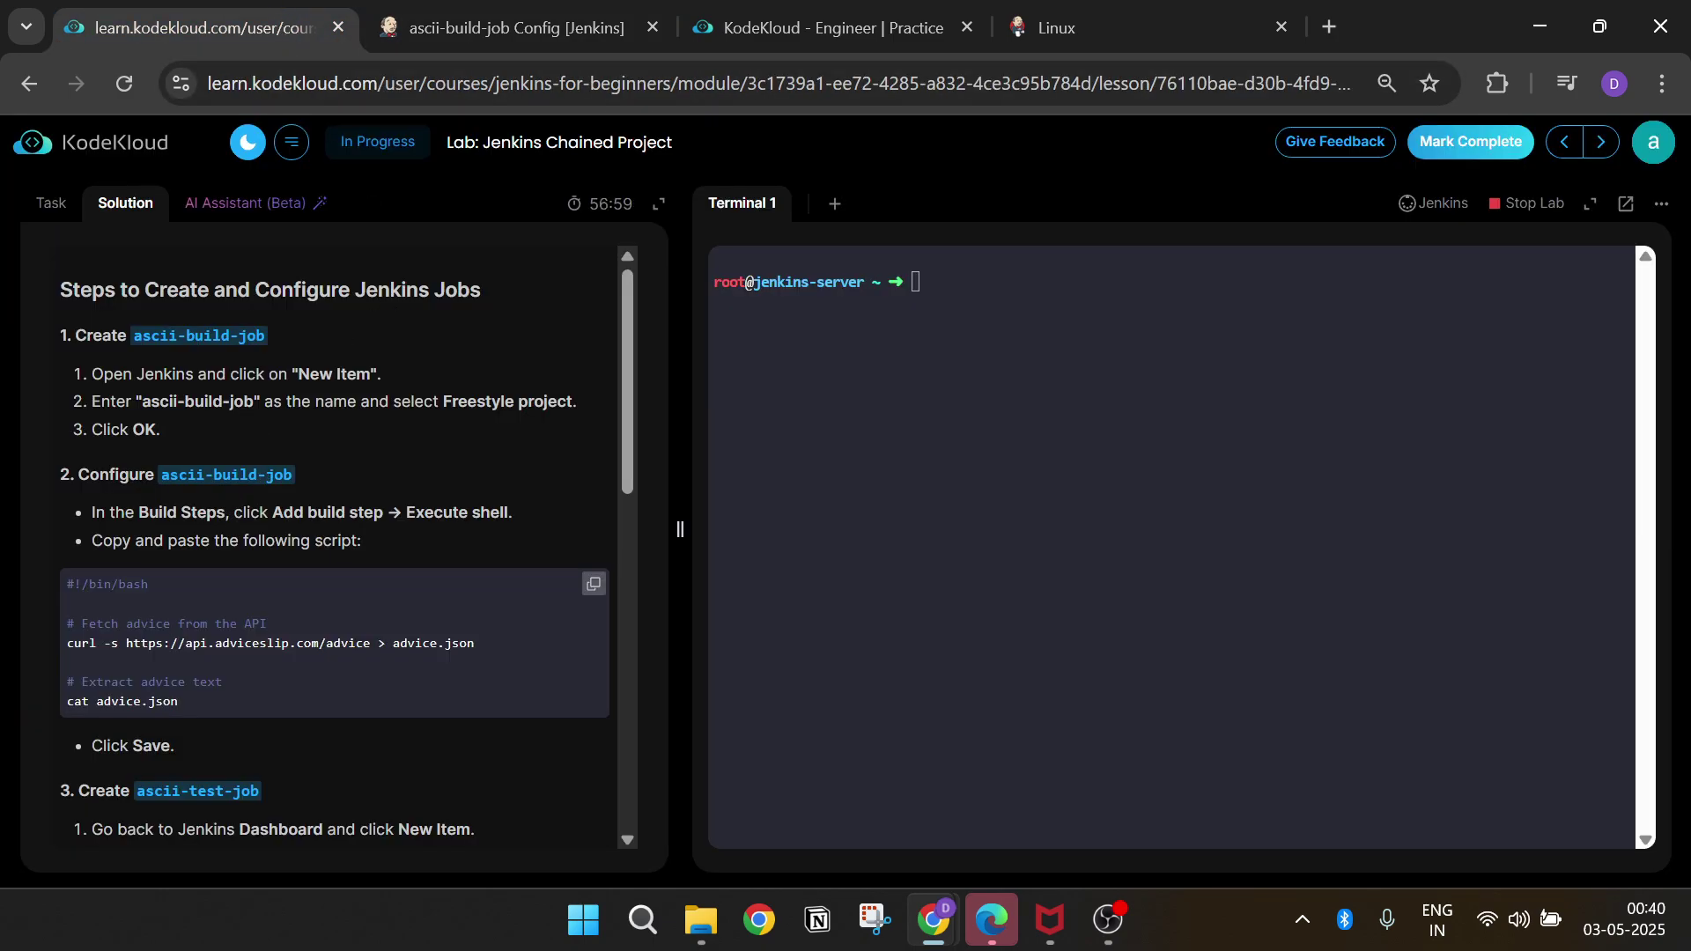
- Add an Execute shell build step to ascii-build-job with the lab's script that fetches advice into advice.json and prints it
click(515, 10)
click(276, 539)
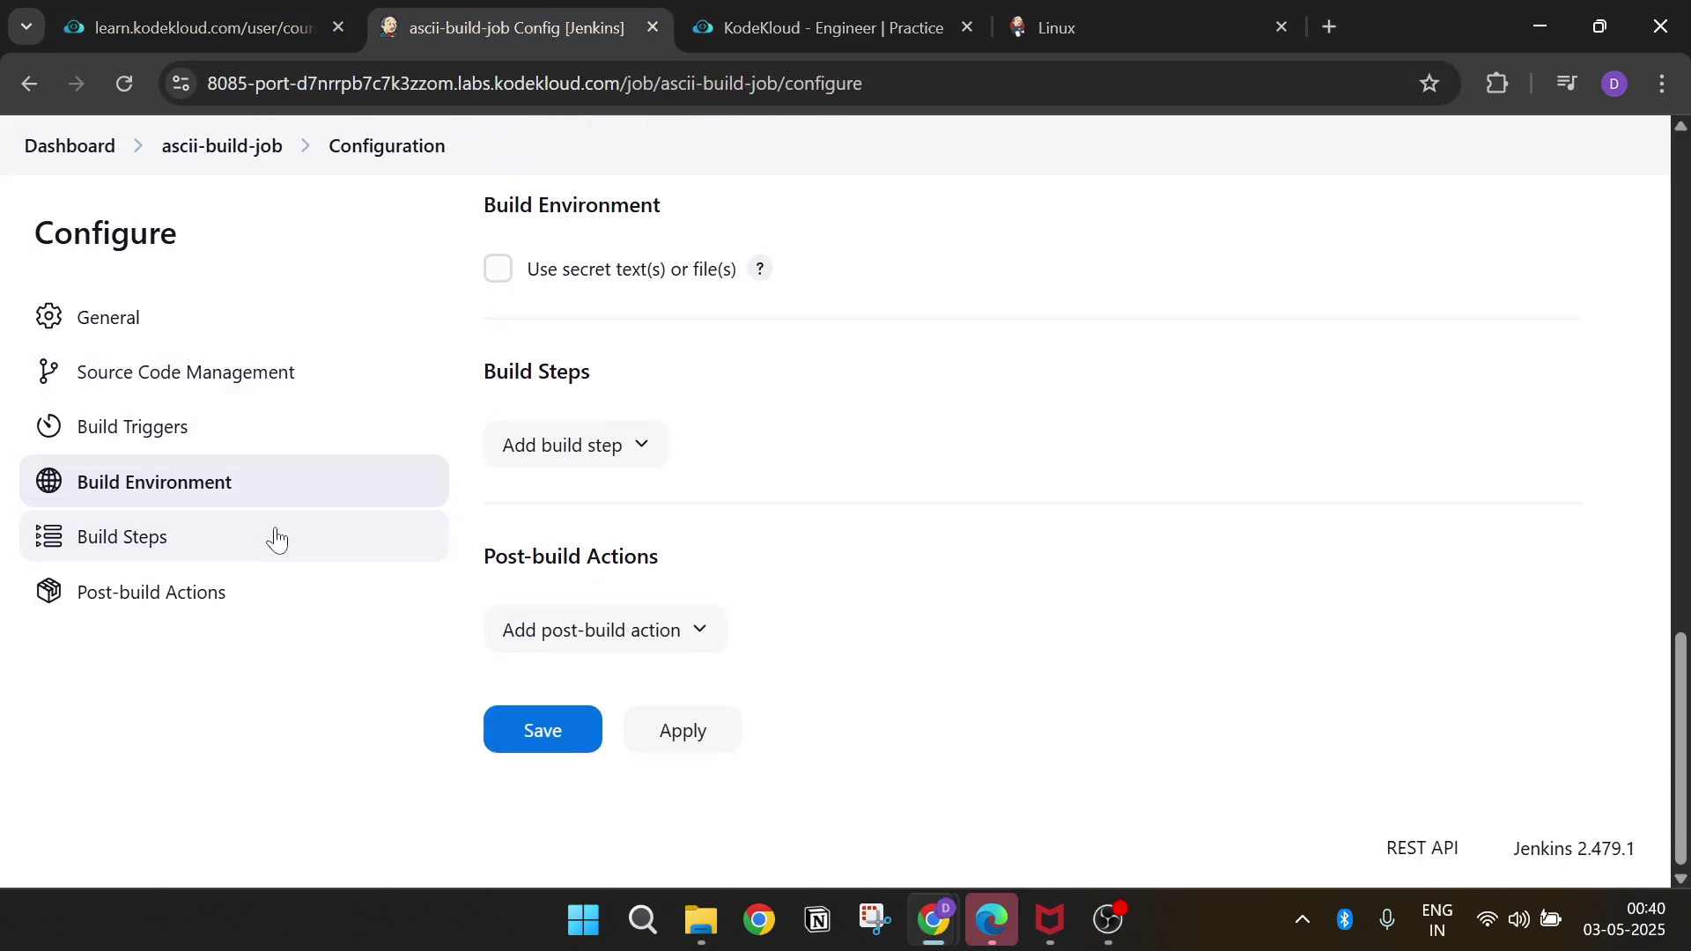
click(562, 448)
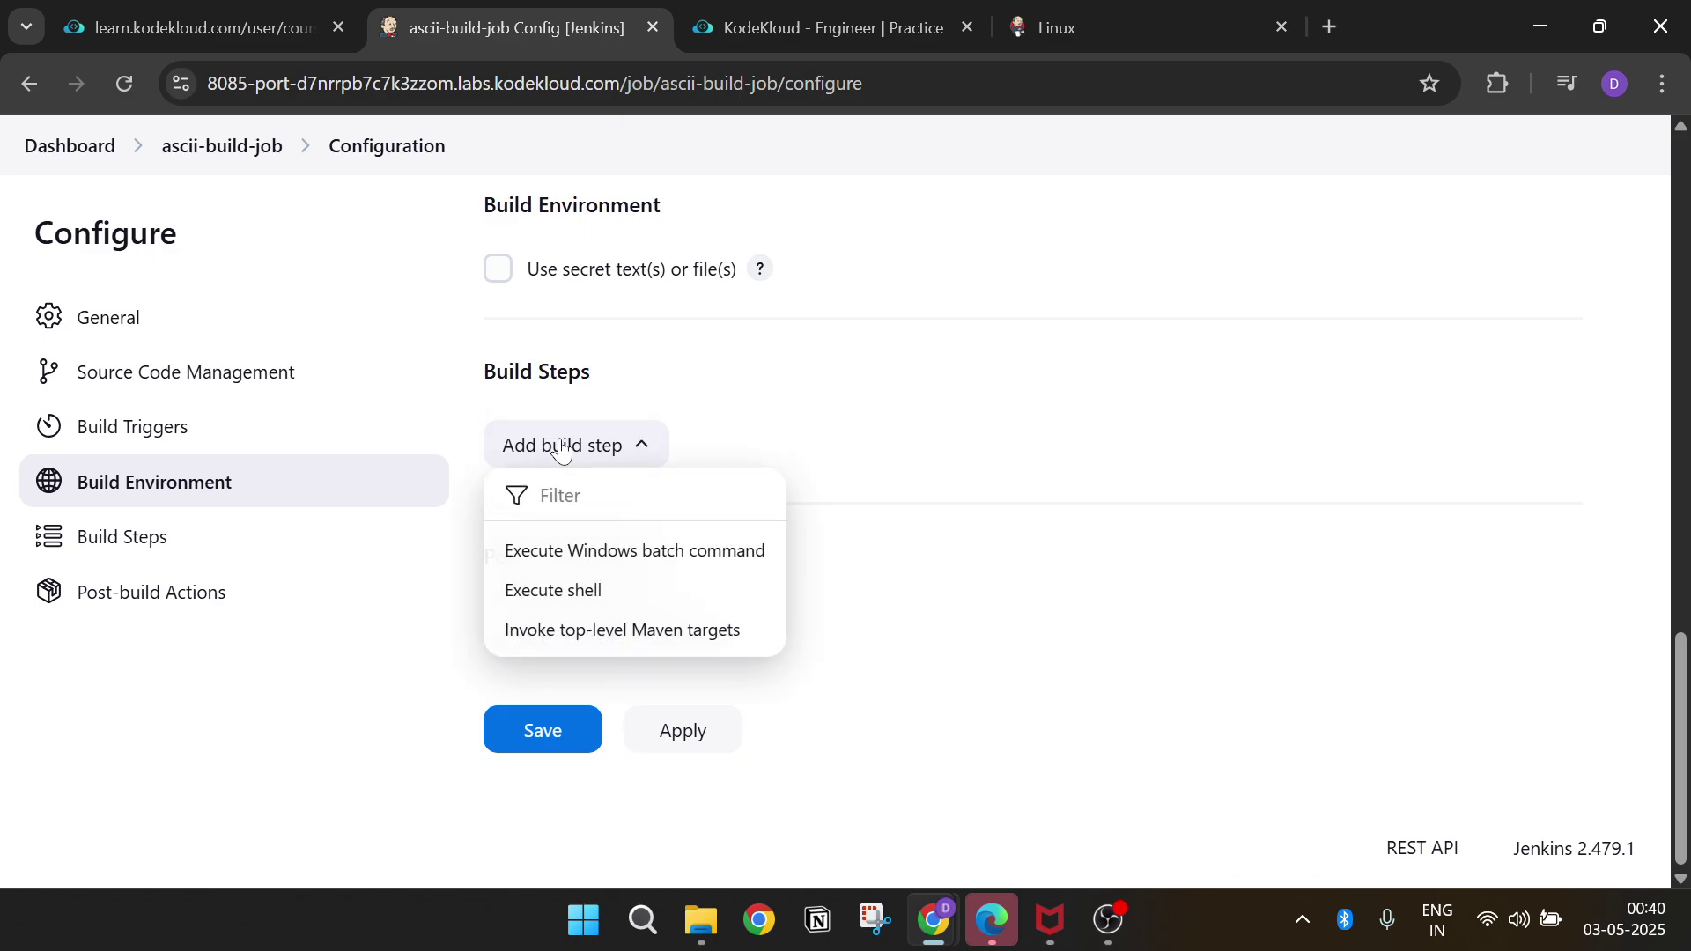
click(293, 11)
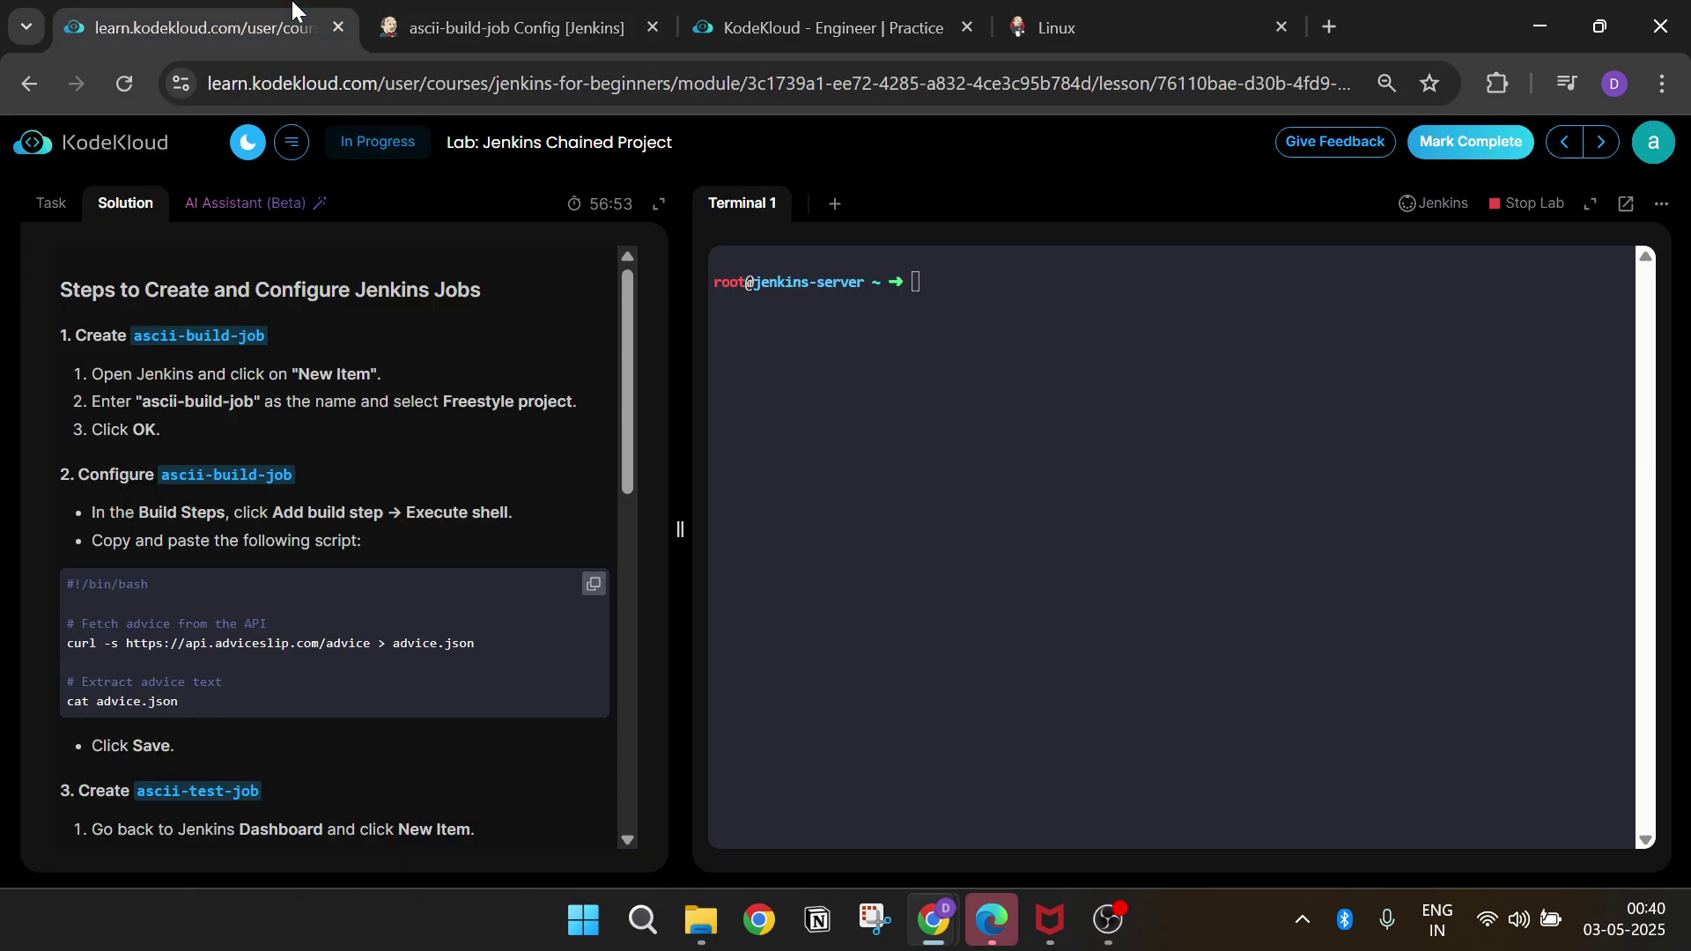
click(488, 11)
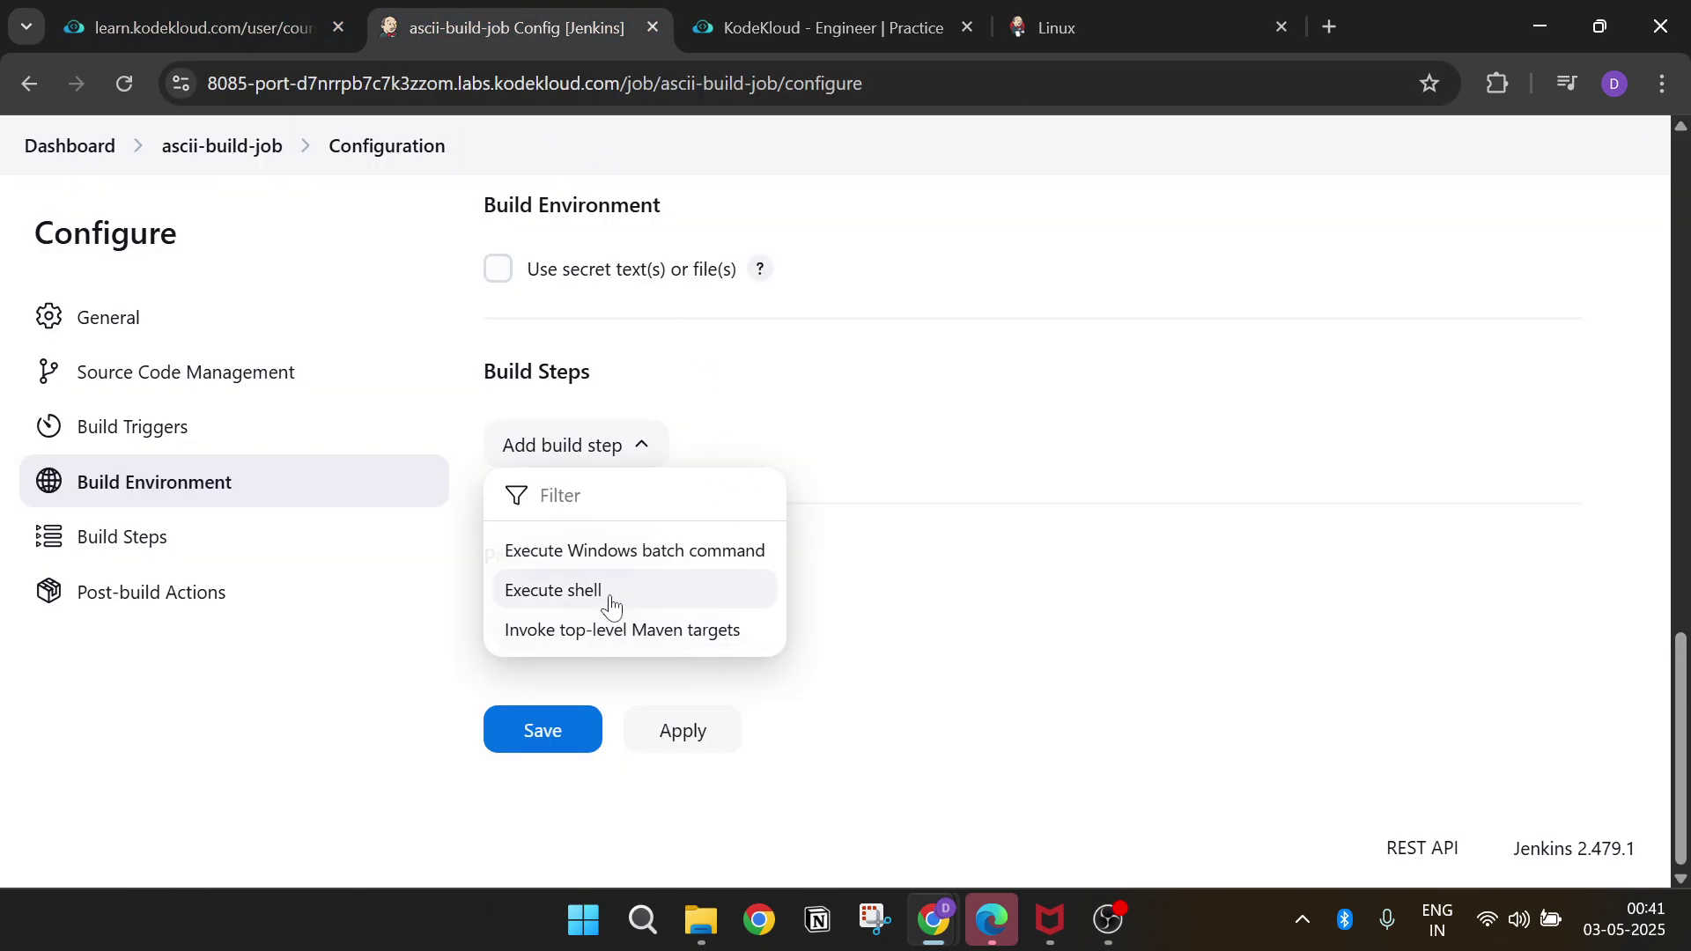
click(411, 337)
click(285, 32)
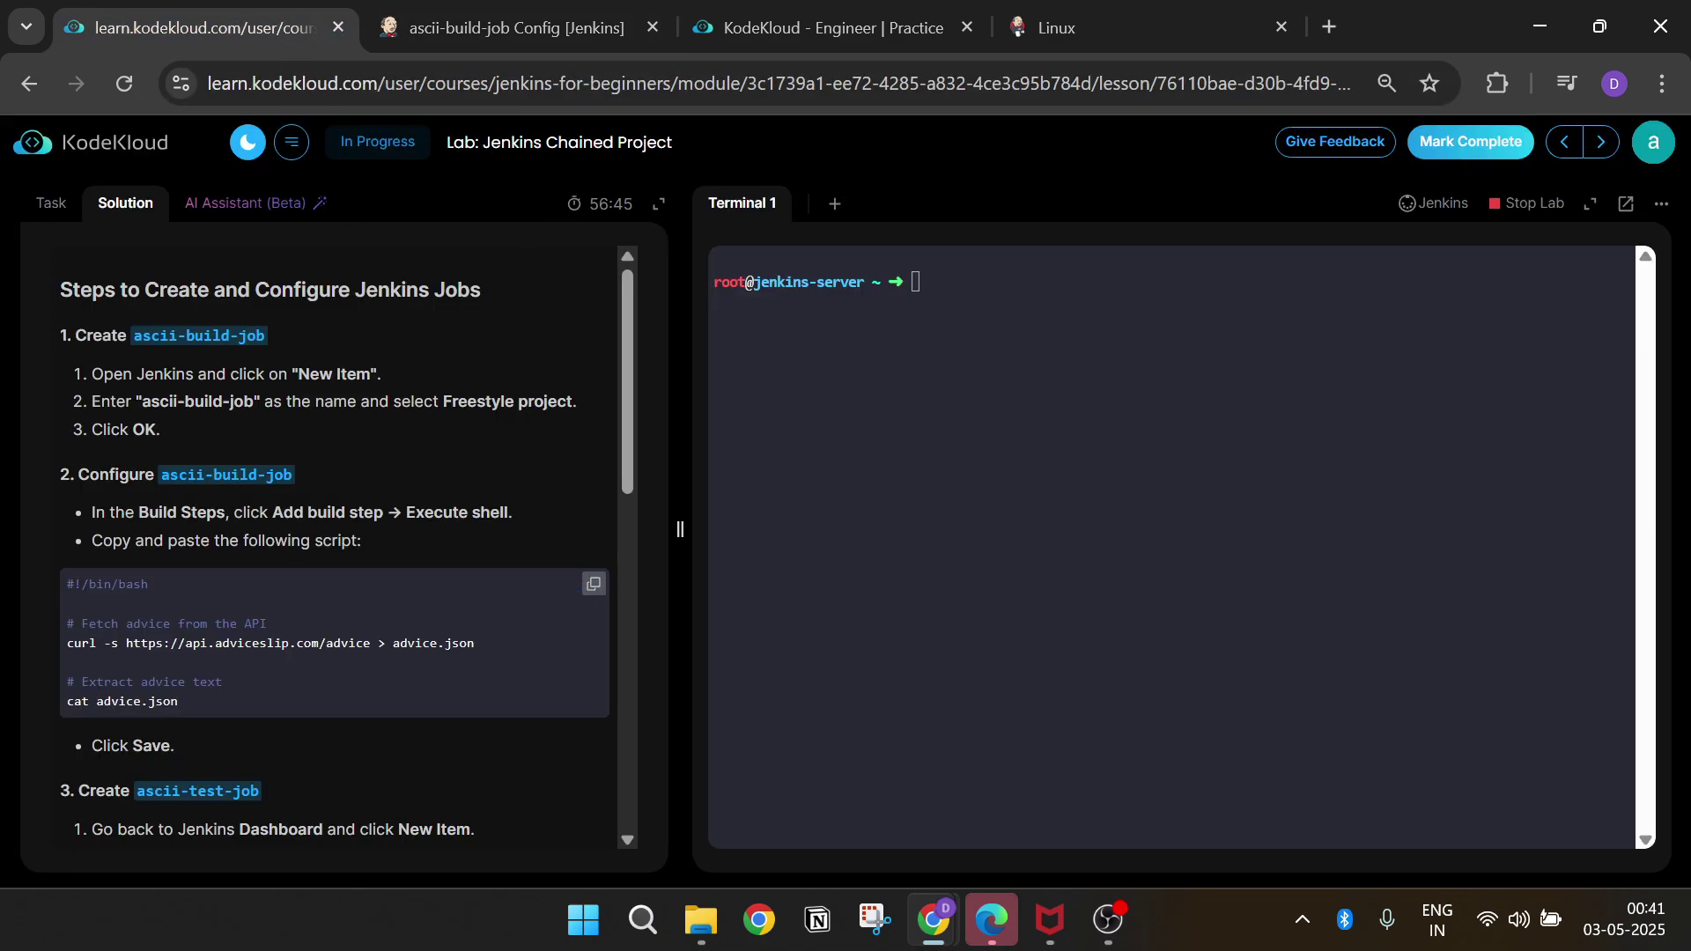
click(536, 27)
click(525, 520)
text(#!/bin/bash  # Fetch advice from the API curl -s https://api.adviceslip.com/advice > advice.json  # Extract advice text cat advice.json)
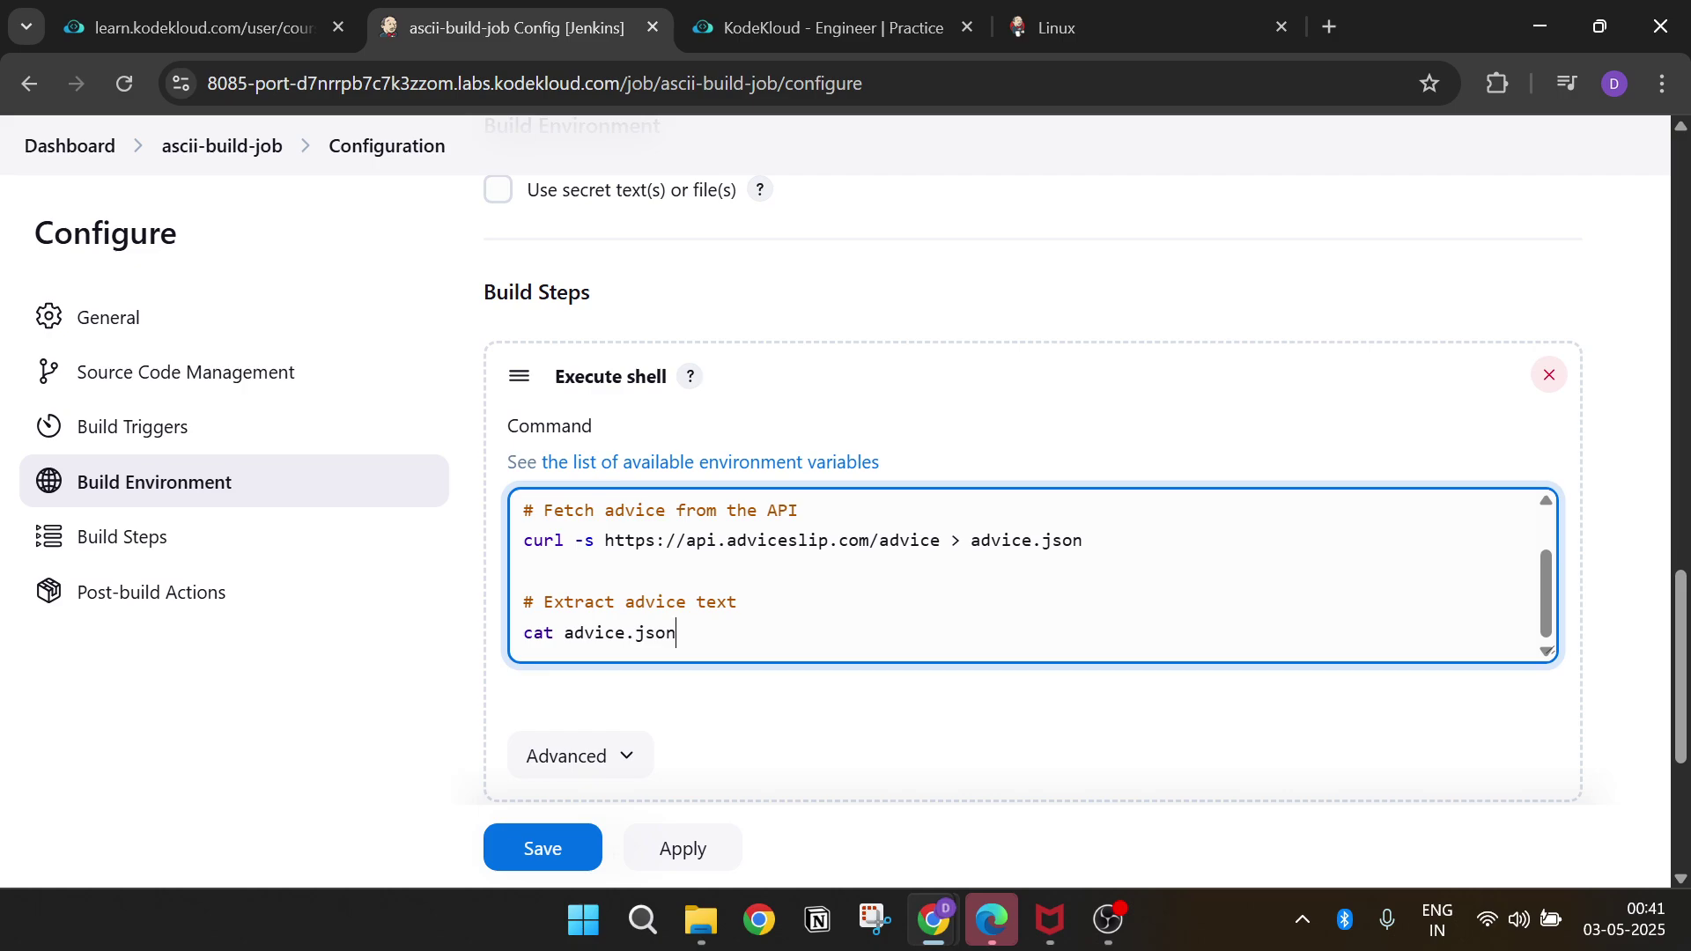
- Review the lab solution's instructions for configuring ascii-test-job and for setting up the post-build trigger in ascii-build-job
scroll(729, 585, down, 2)
click(189, 27)
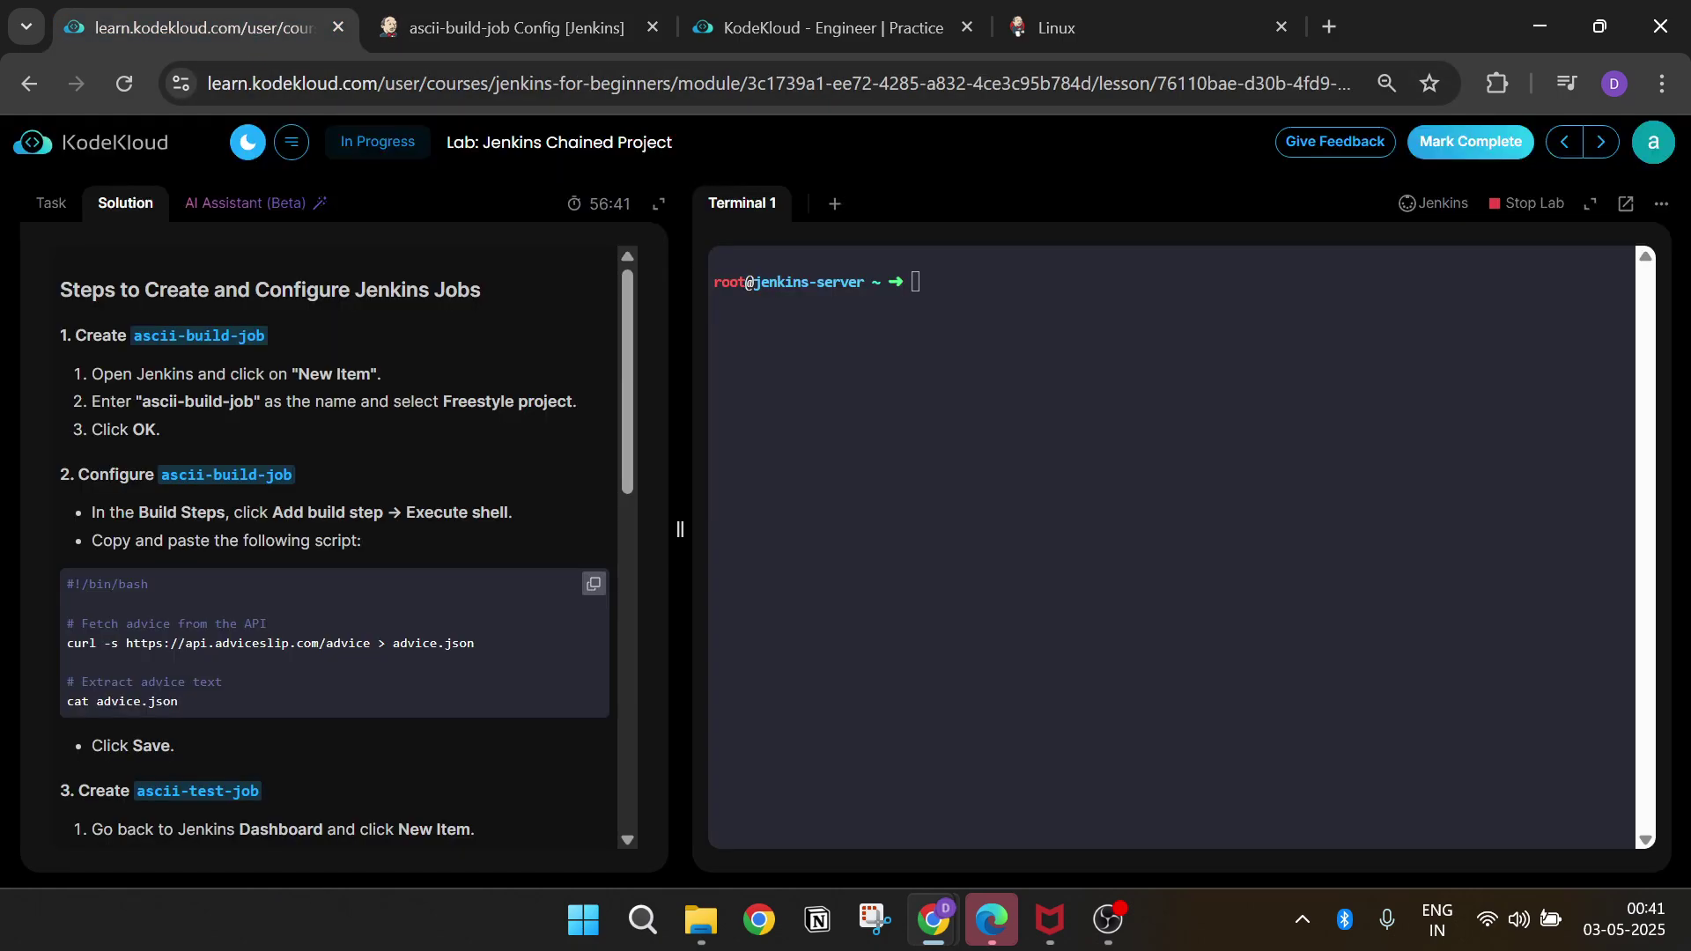
scroll(295, 541, down, 3)
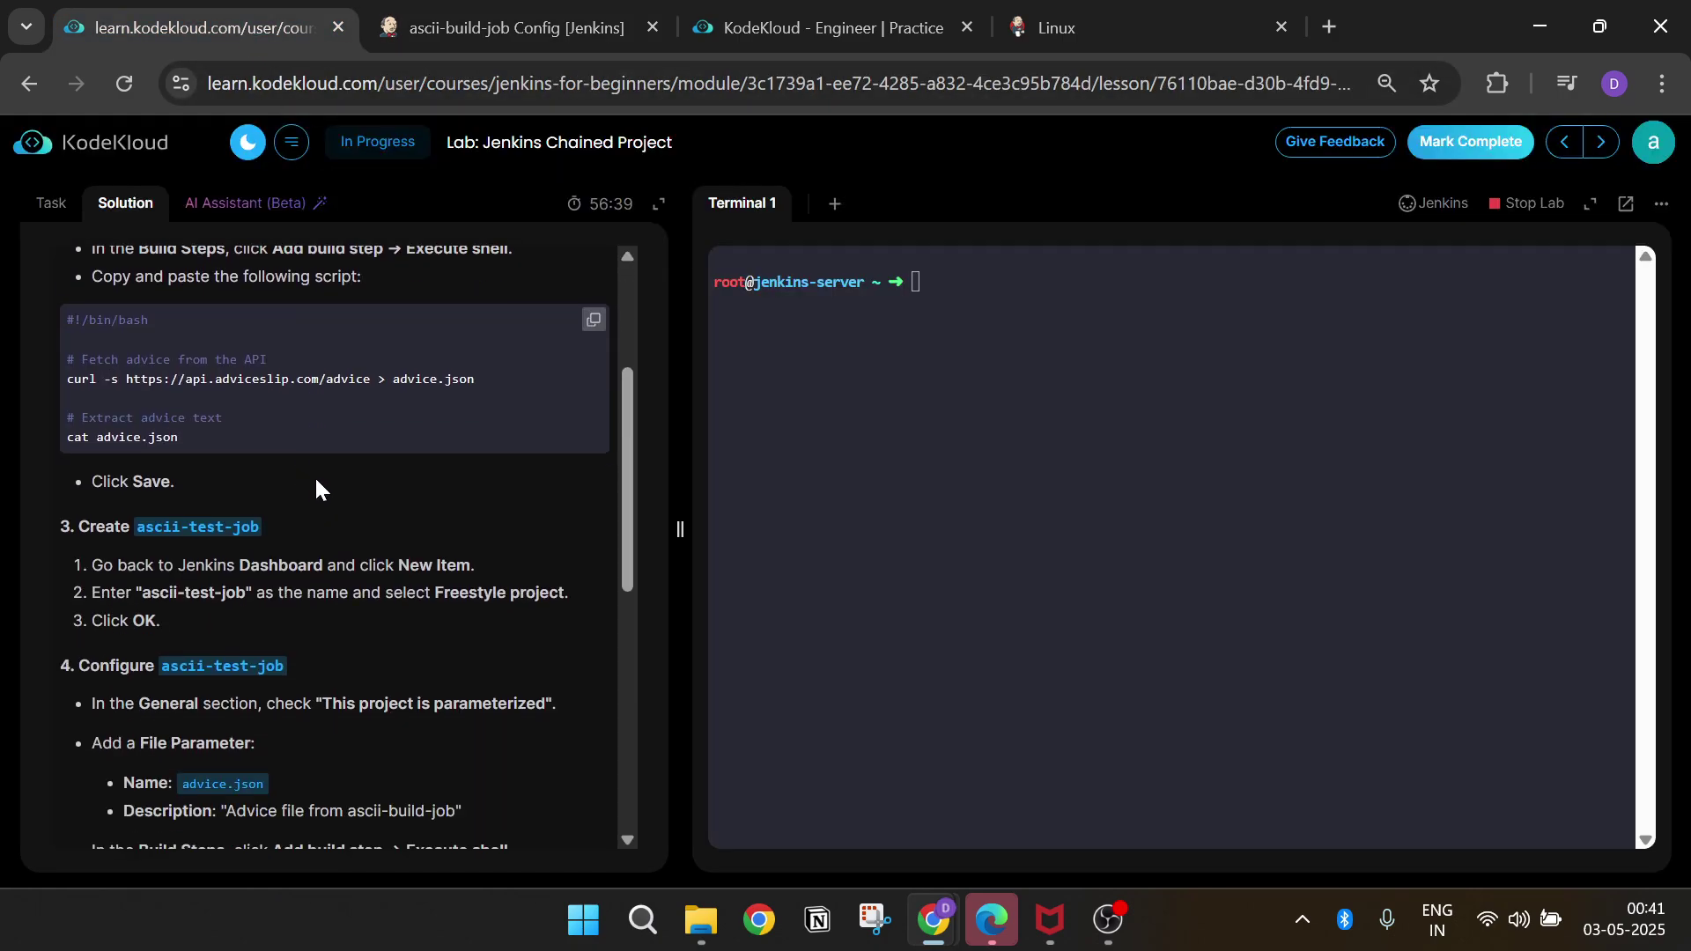
scroll(316, 487, down, 2)
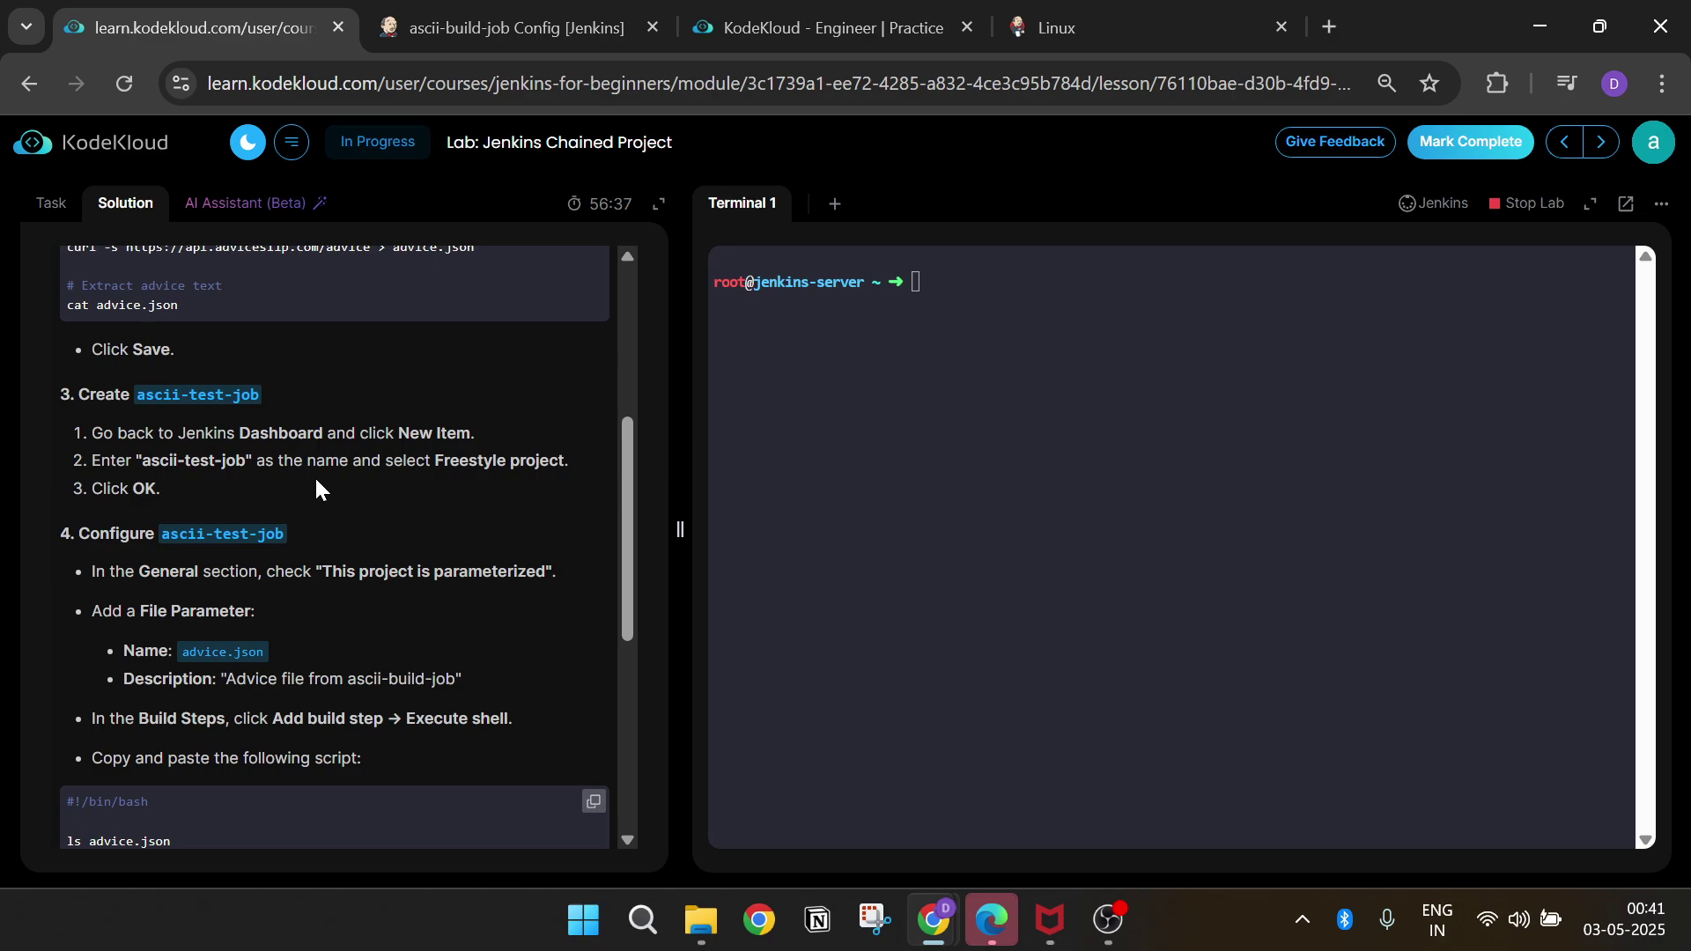
scroll(452, 463, down, 3)
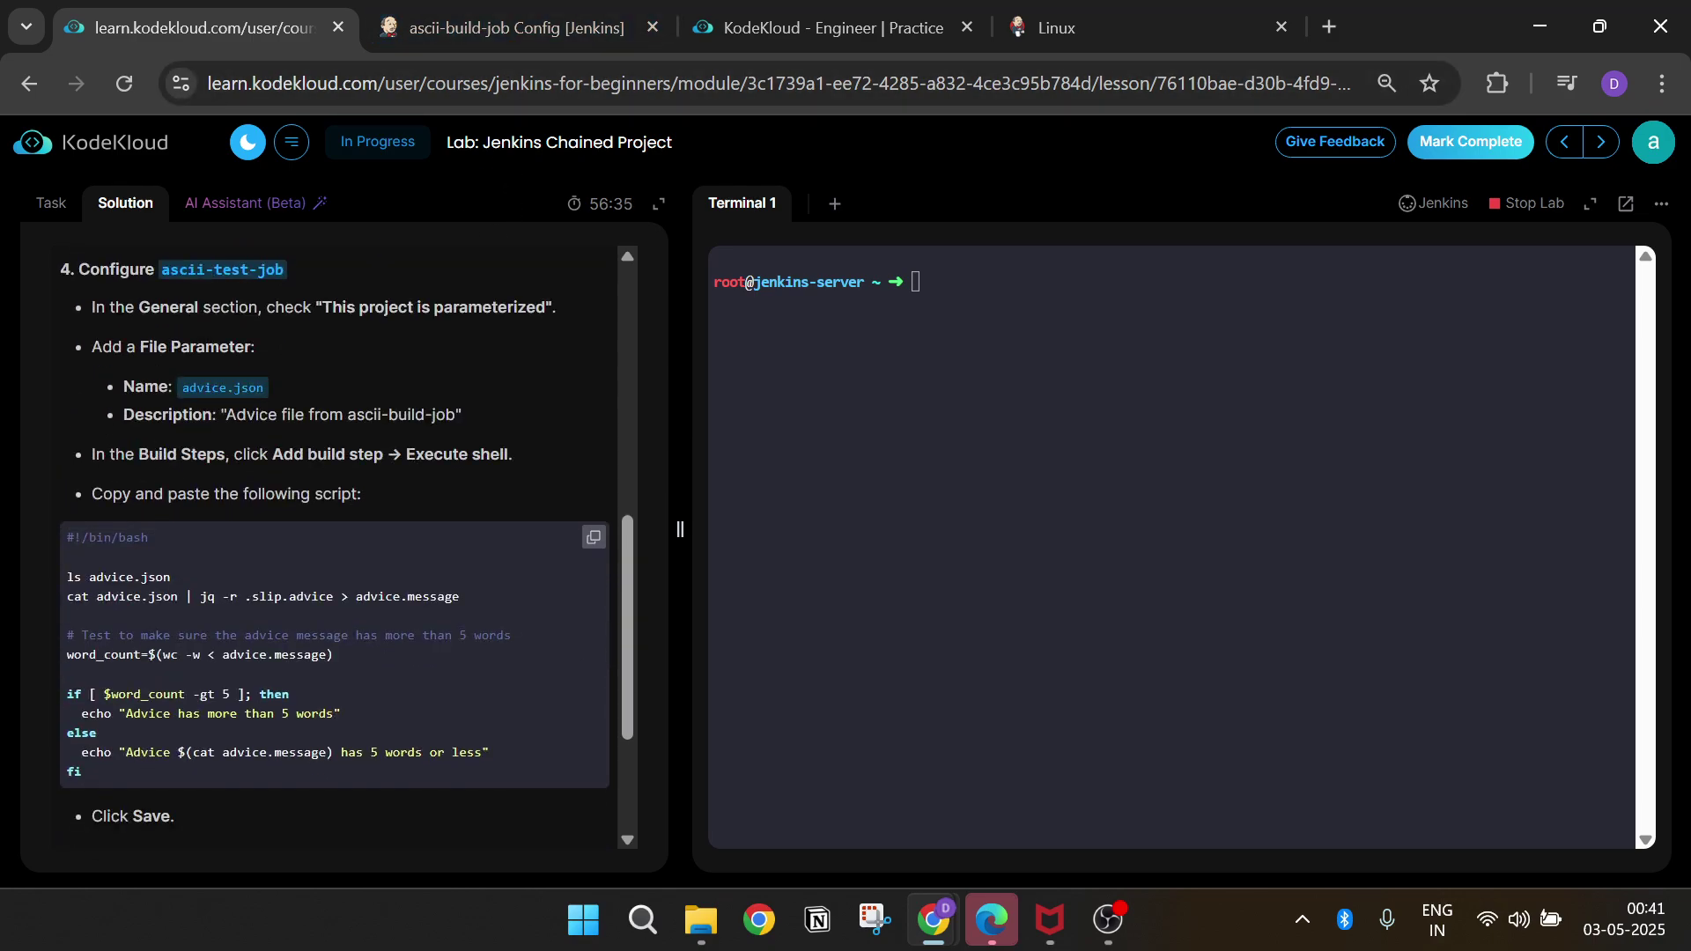
scroll(335, 529, down, 3)
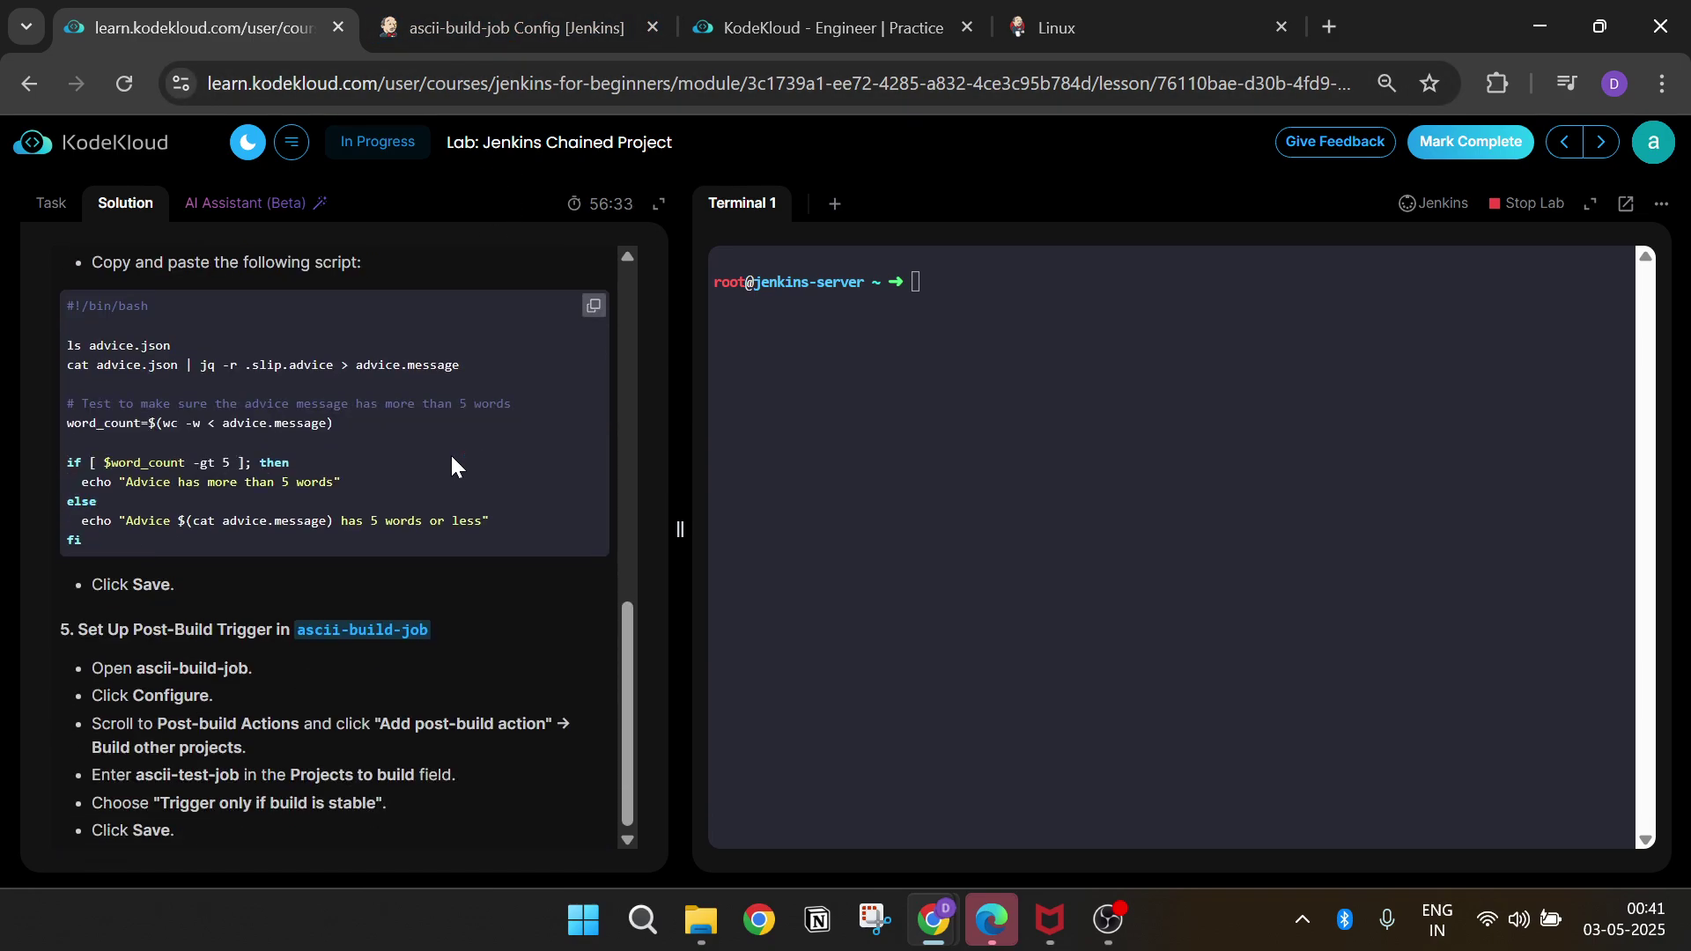
scroll(451, 466, up, 2)
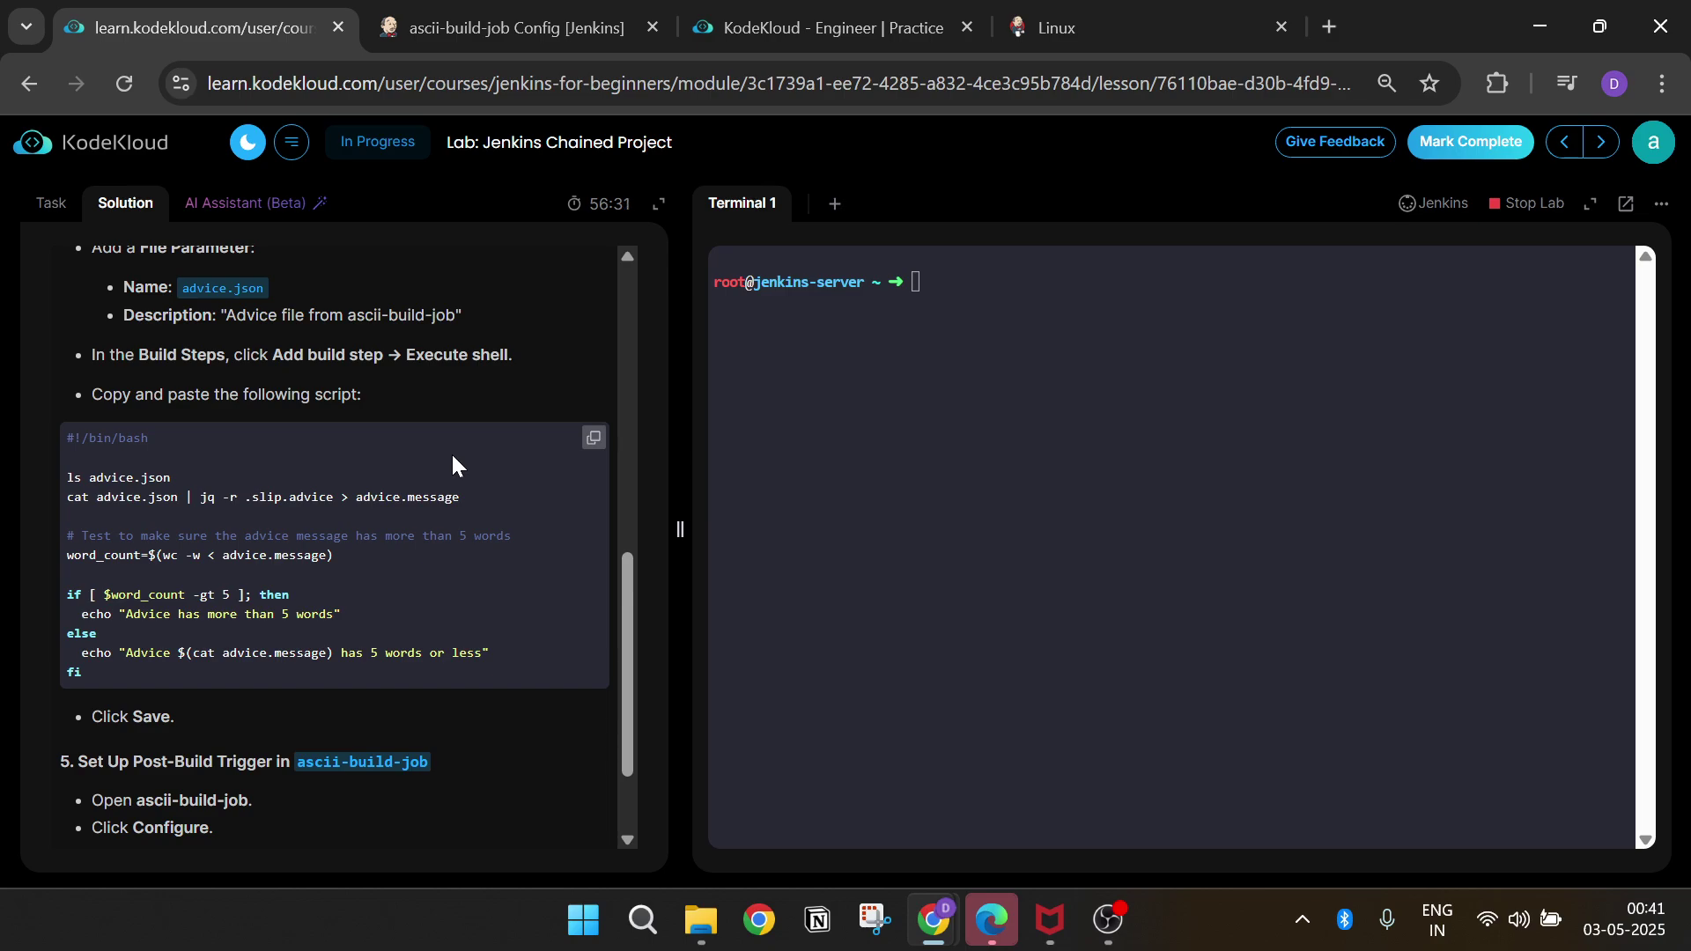
scroll(451, 453, up, 5)
- Add a Build other projects post-build action to the ascii-build-job configuration in Jenkins
click(548, 27)
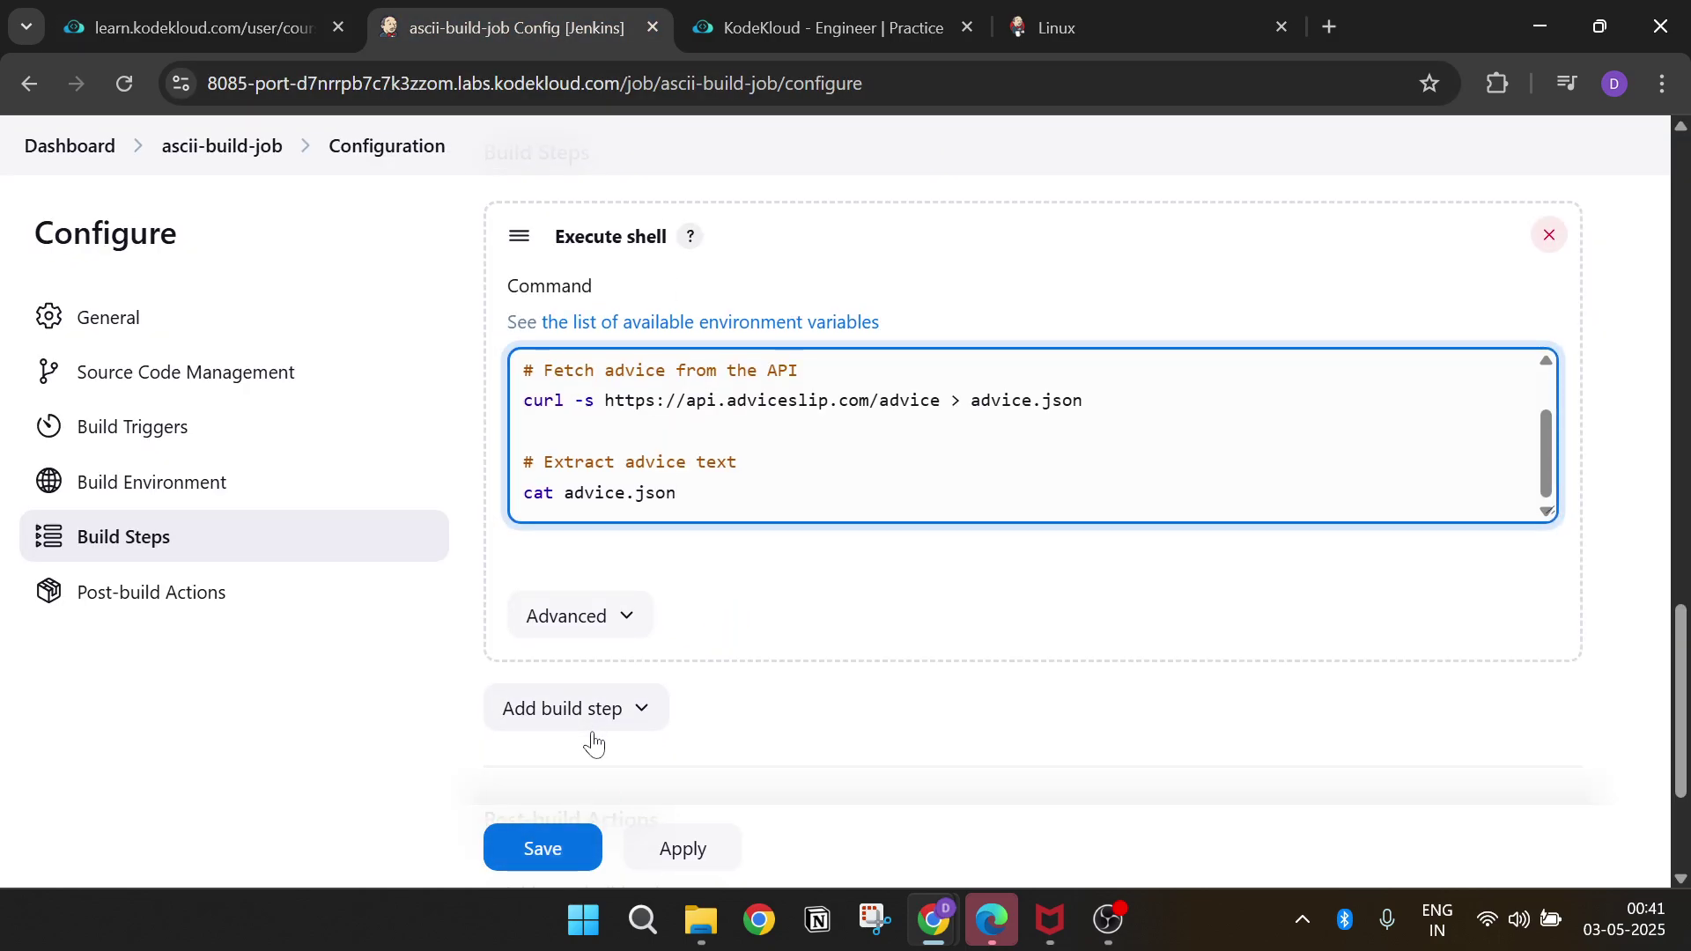
scroll(593, 740, down, 3)
click(652, 651)
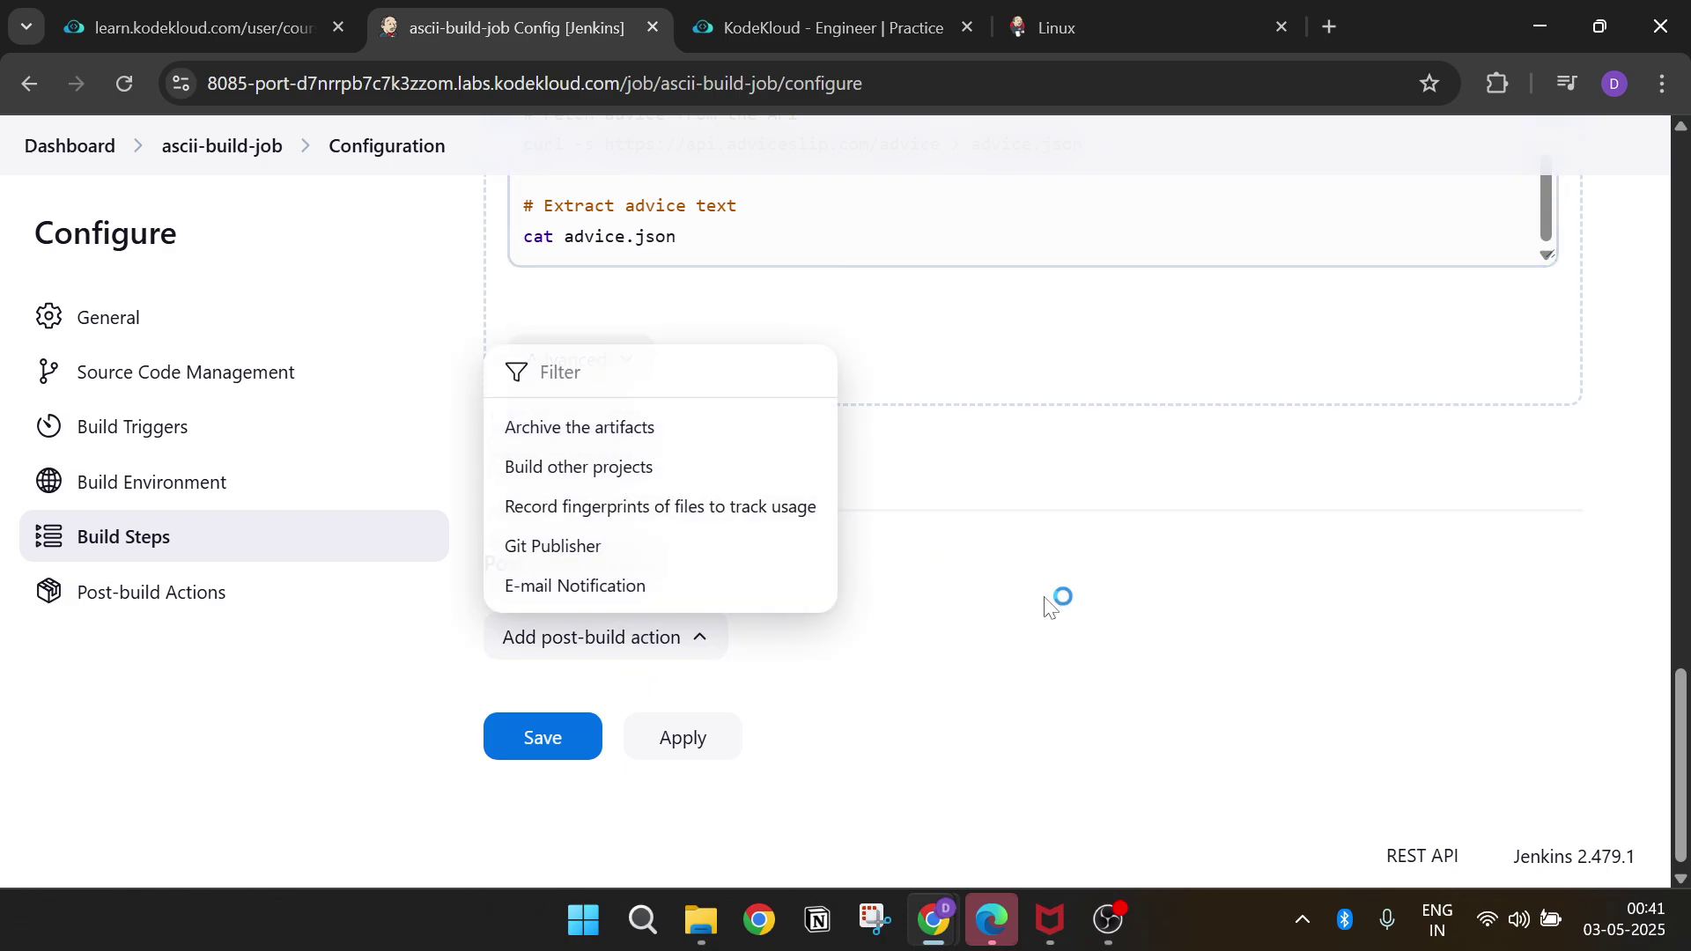
click(696, 627)
click(669, 634)
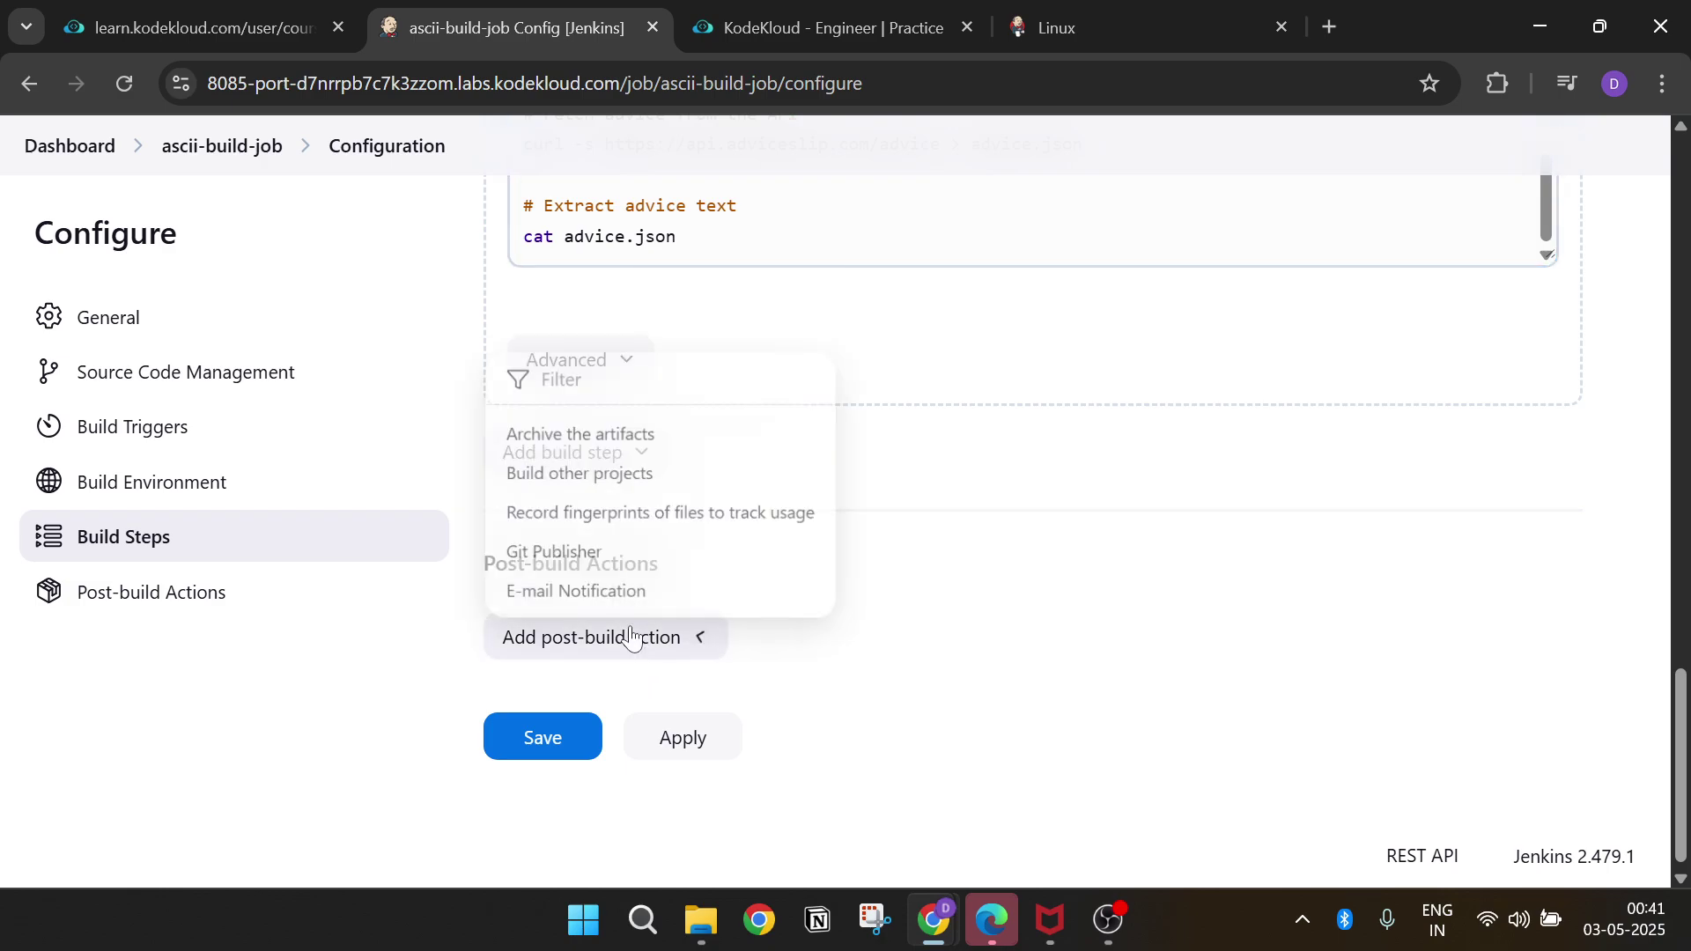
click(616, 465)
scroll(735, 552, down, 3)
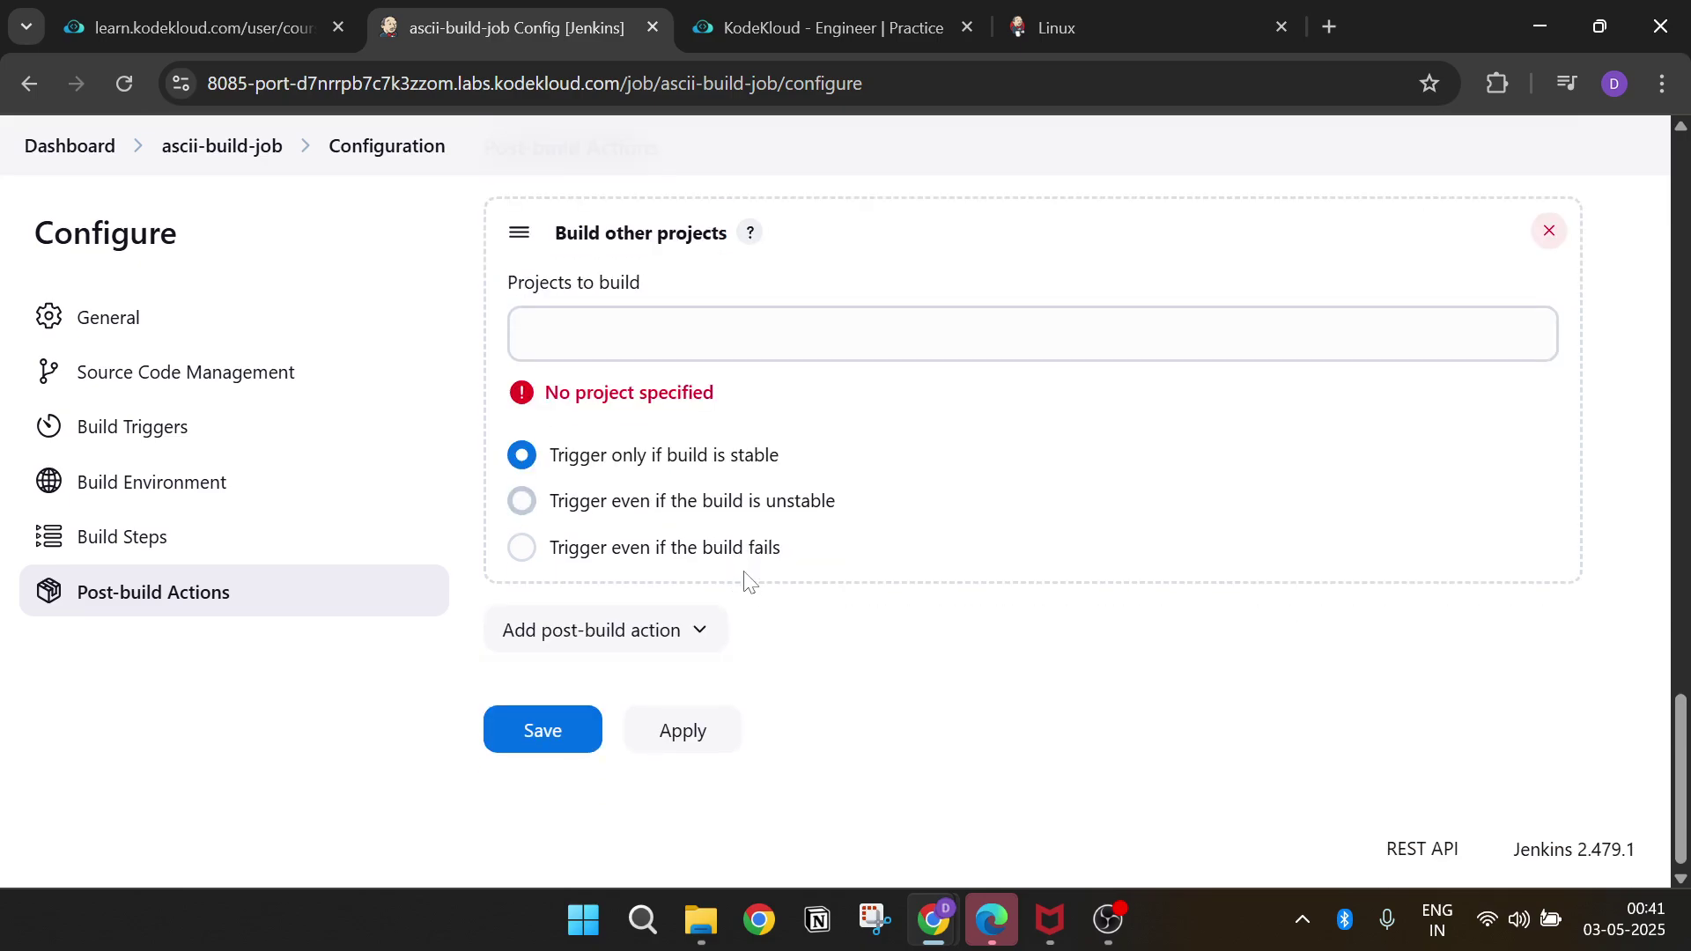
- Set ascii-test-job as the project to build, keeping the stable-build-only trigger, and save the ascii-build-job configuration
click(621, 348)
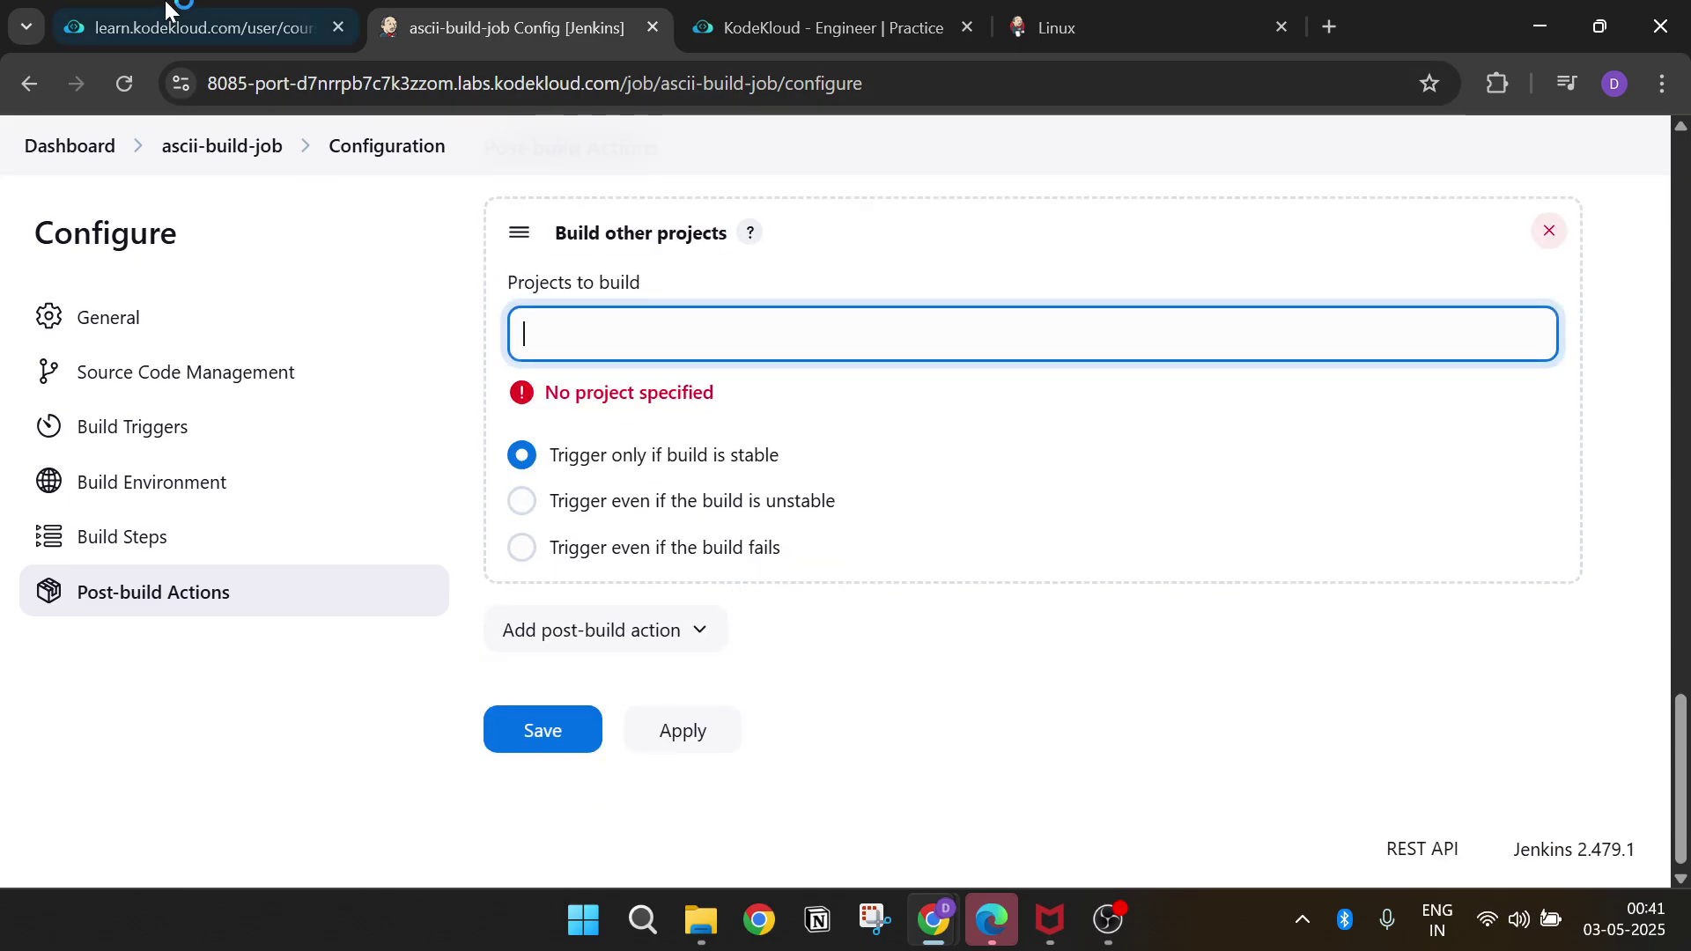
click(185, 28)
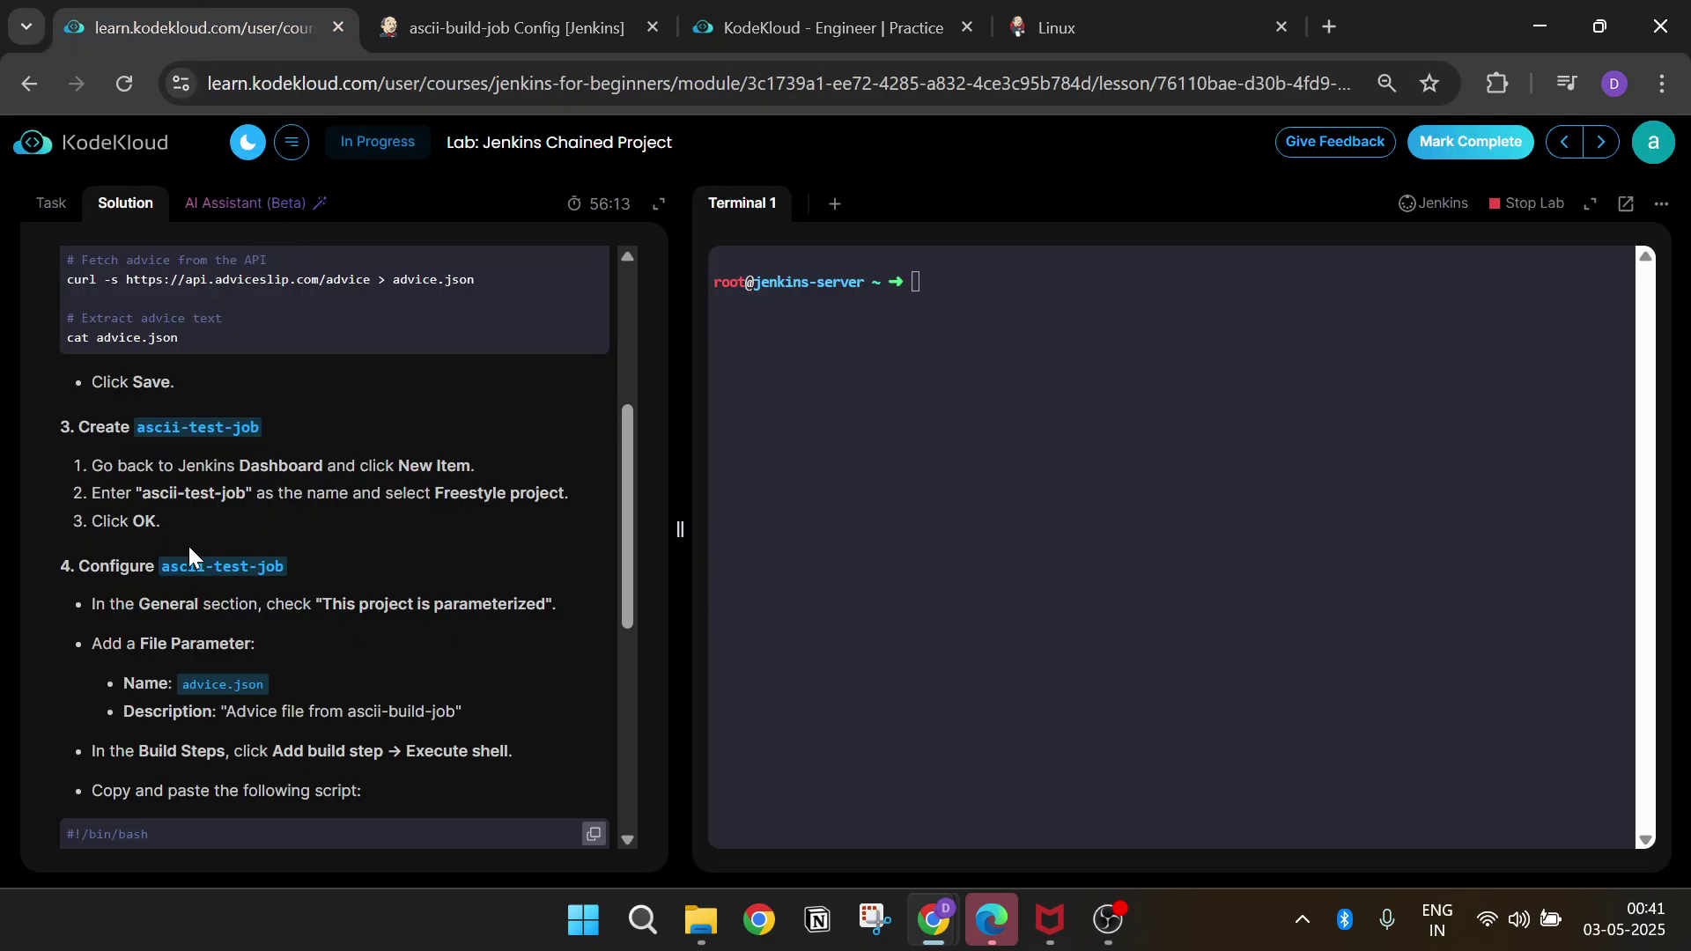
drag(162, 567, 307, 582)
scroll(342, 523, down, 2)
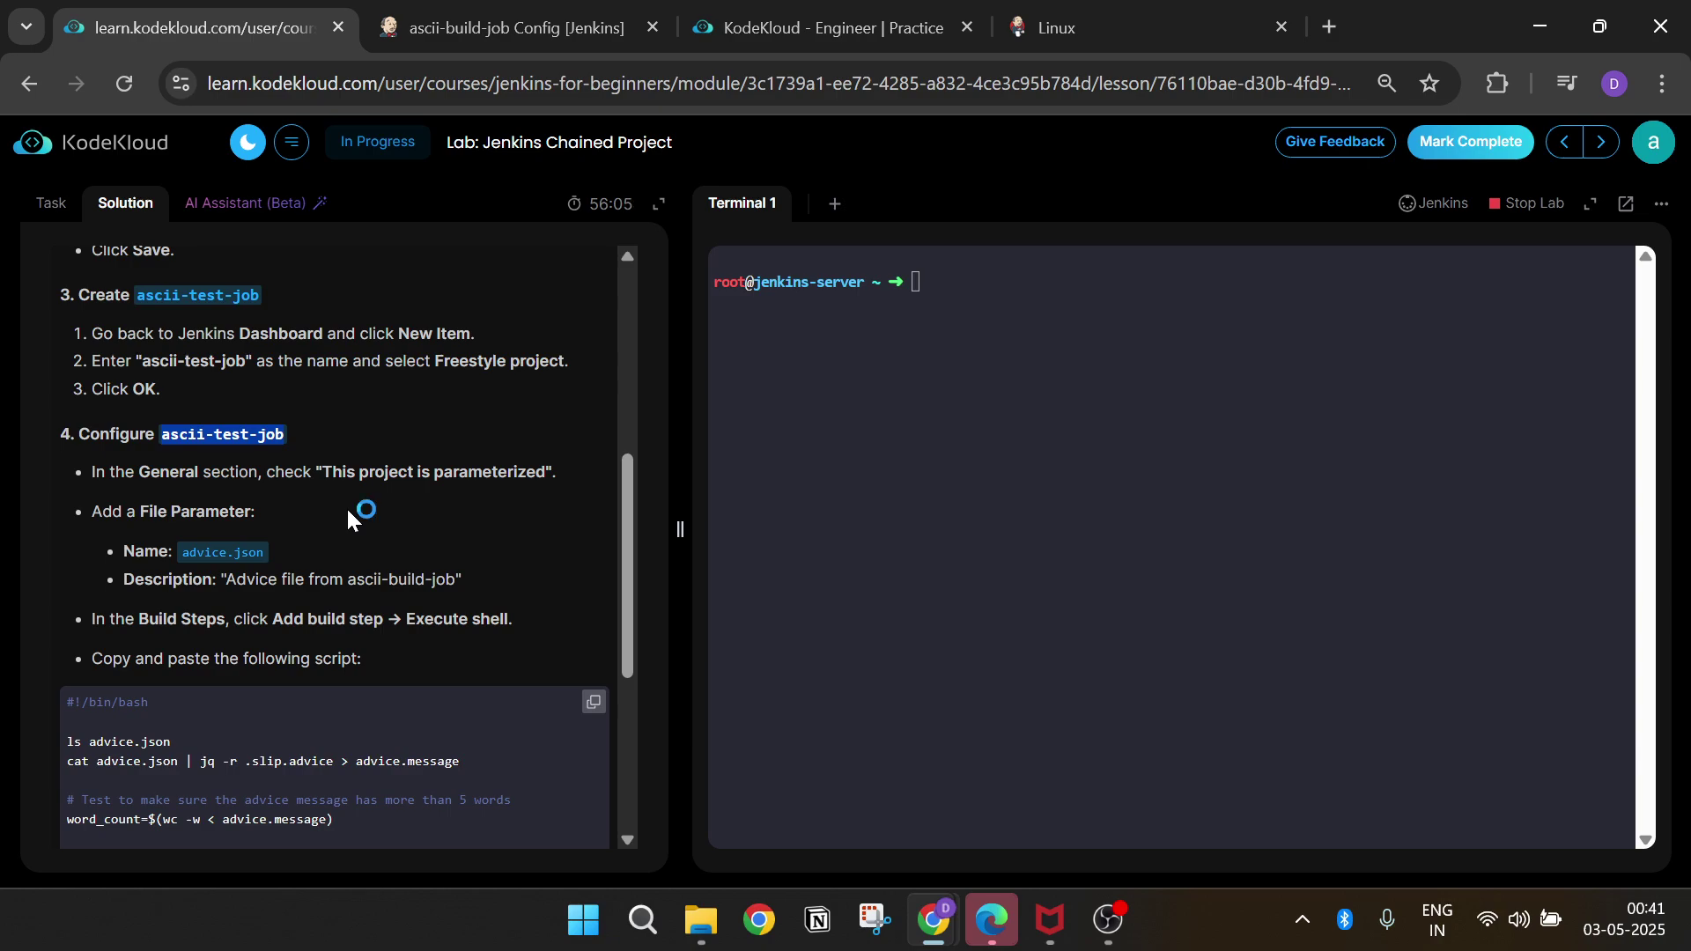
scroll(349, 520, down, 5)
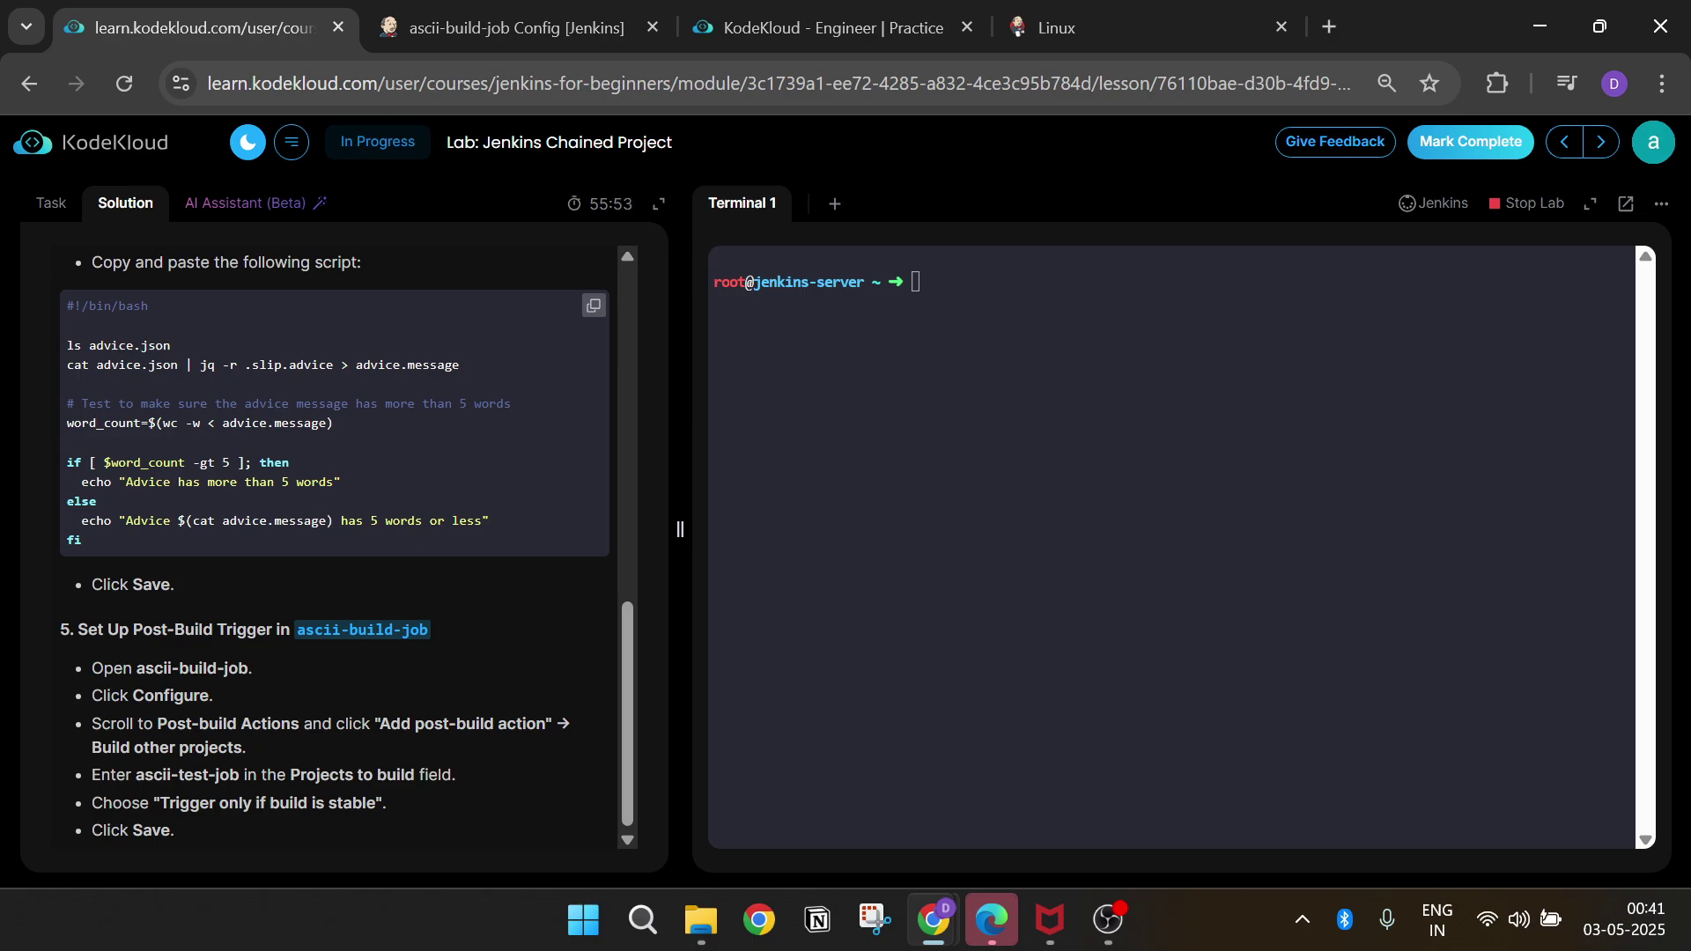
click(494, 28)
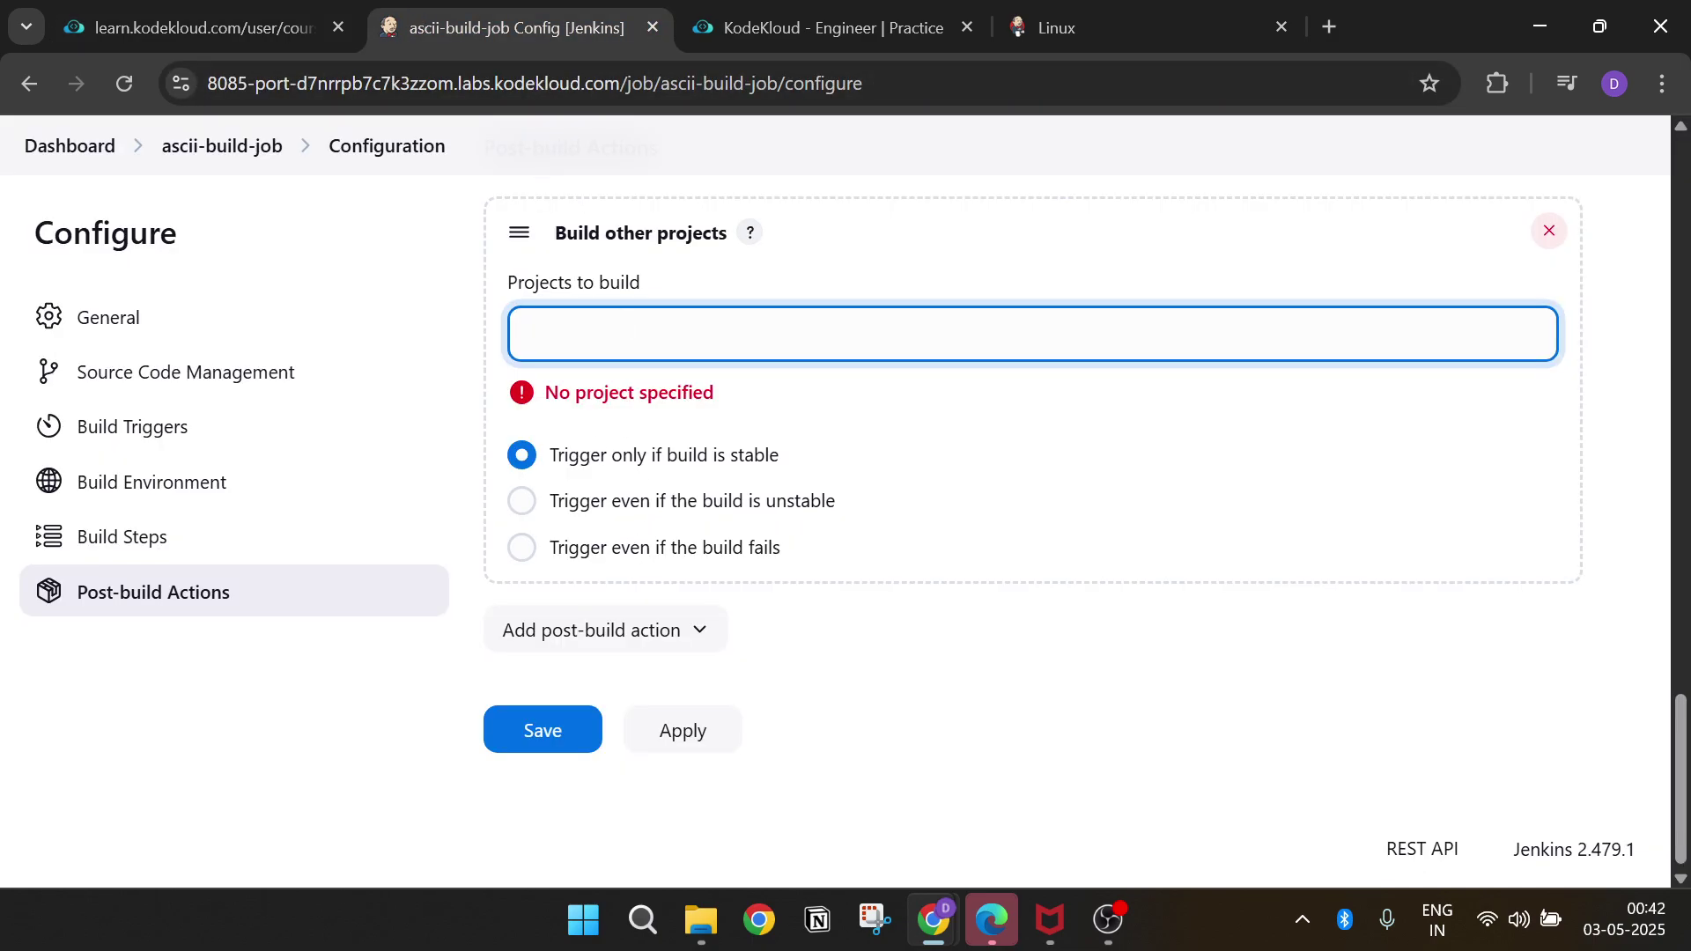
text(ascii-test-job)
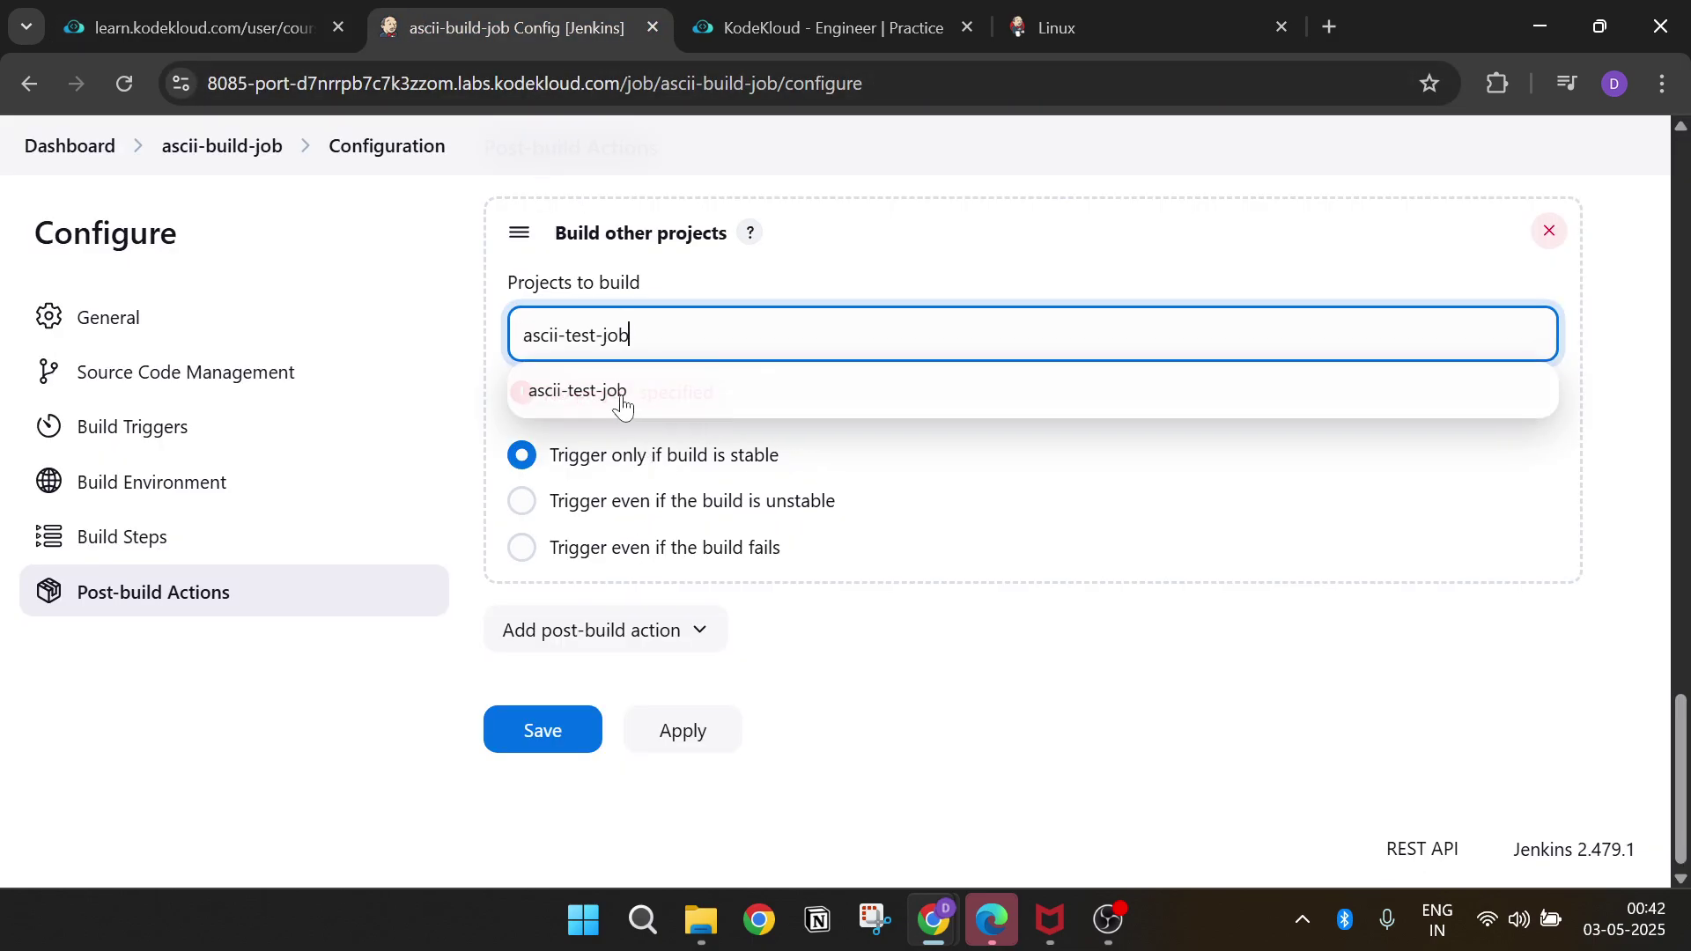
click(621, 400)
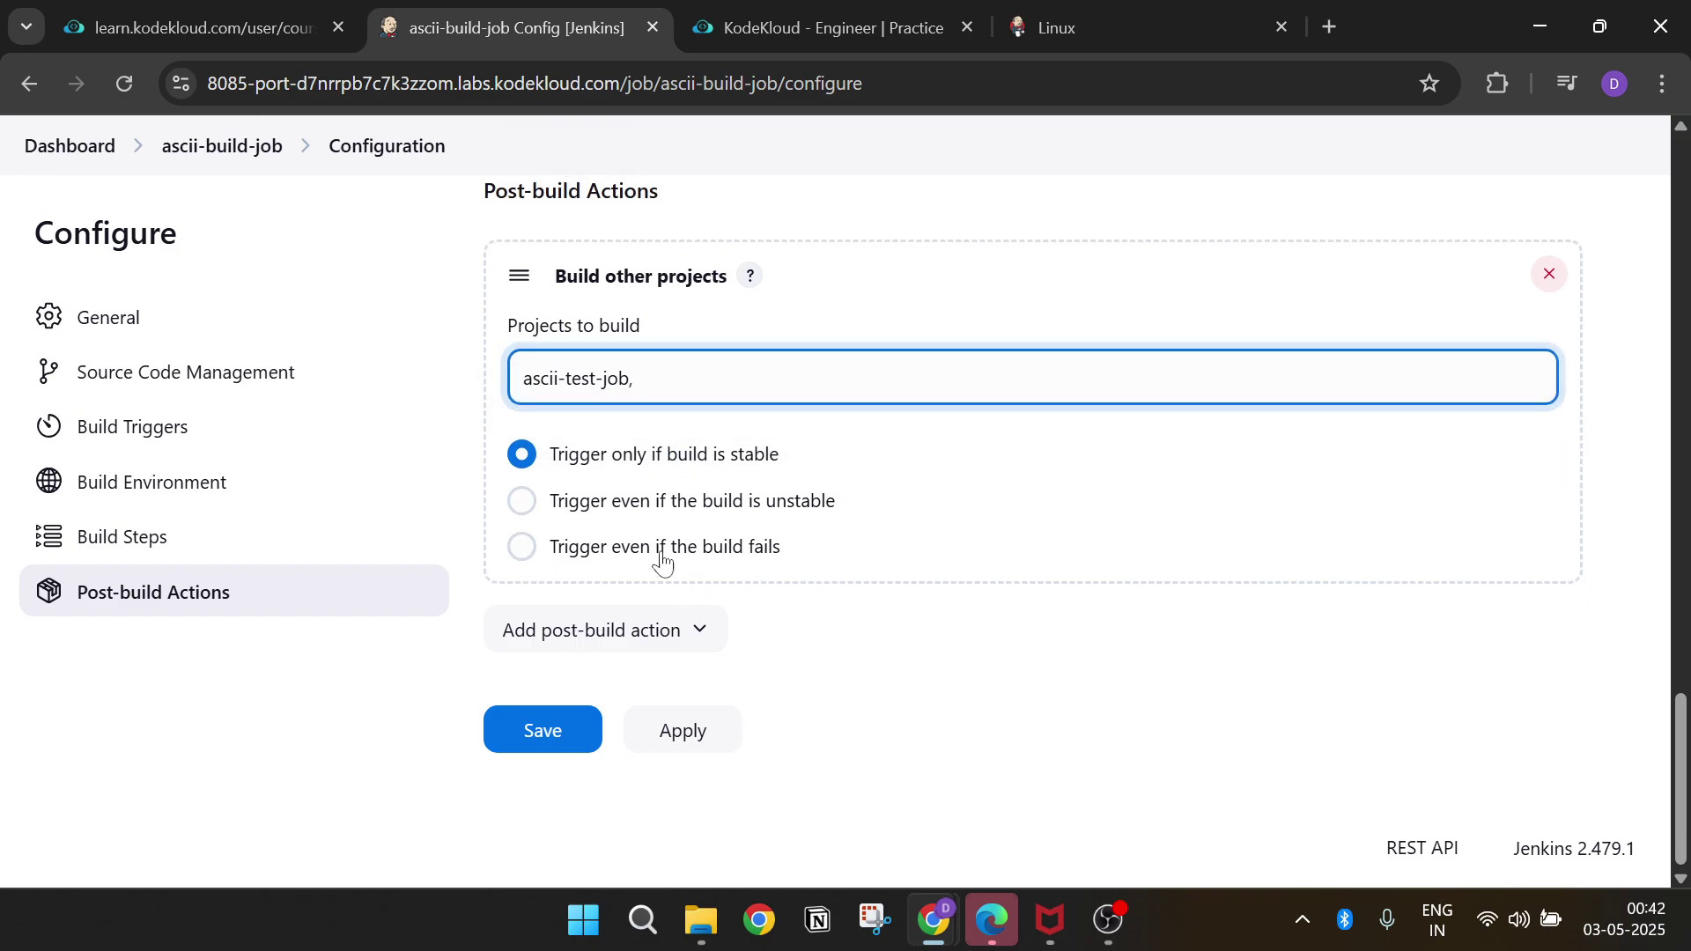
click(256, 7)
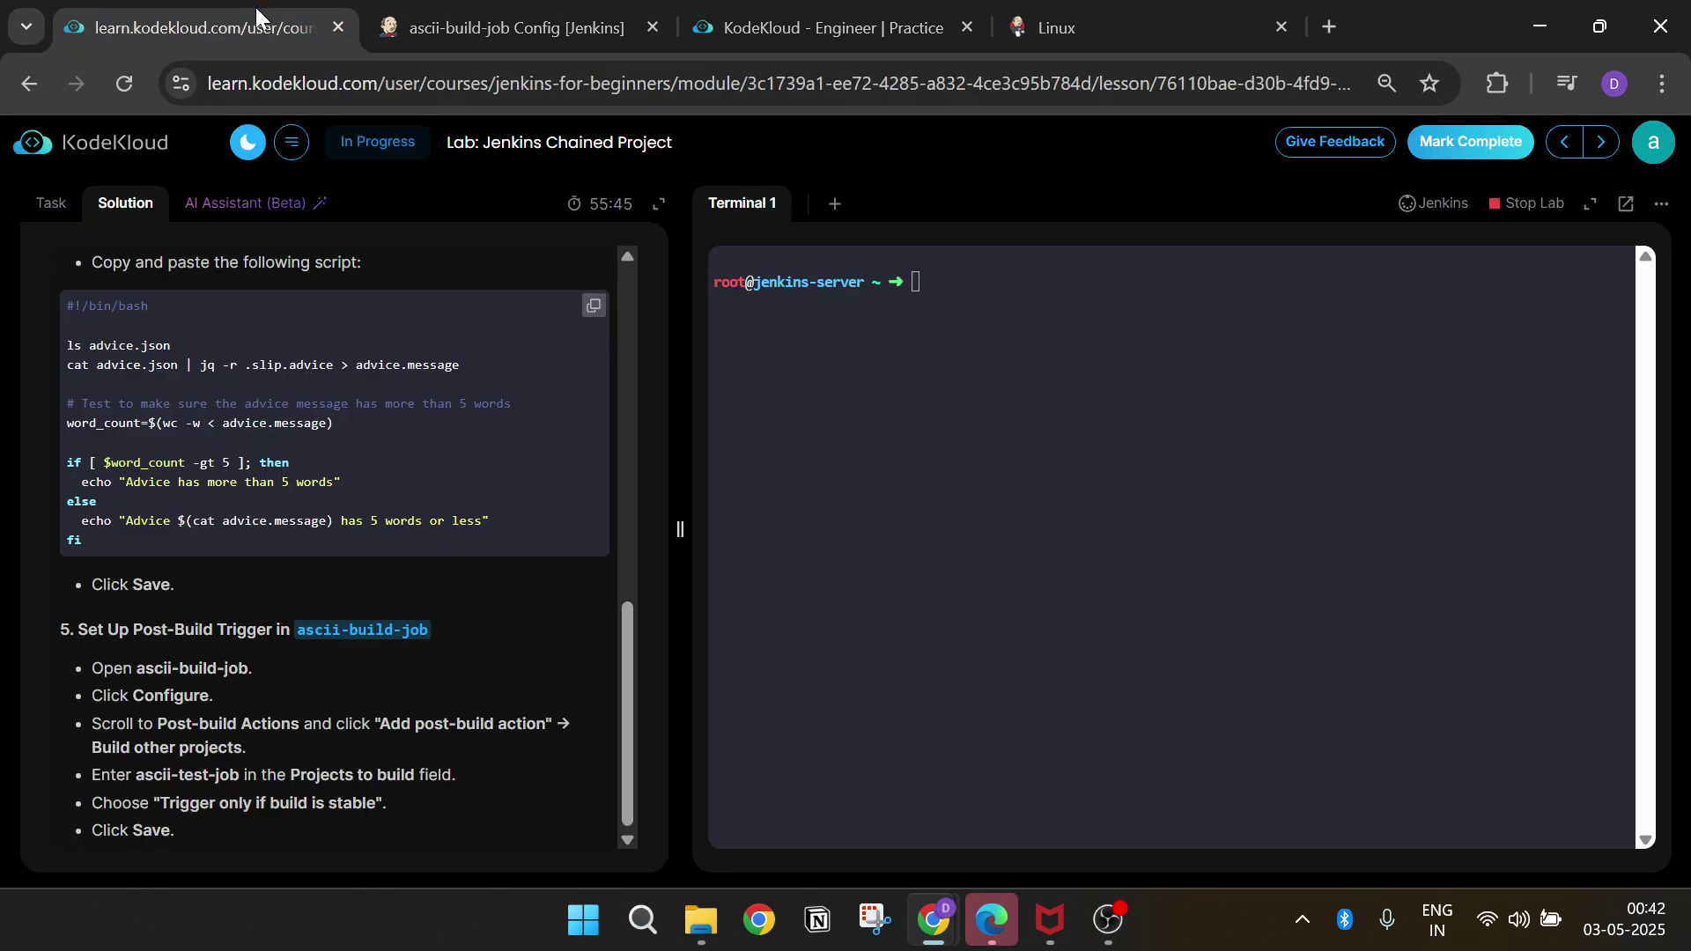
click(467, 29)
click(569, 731)
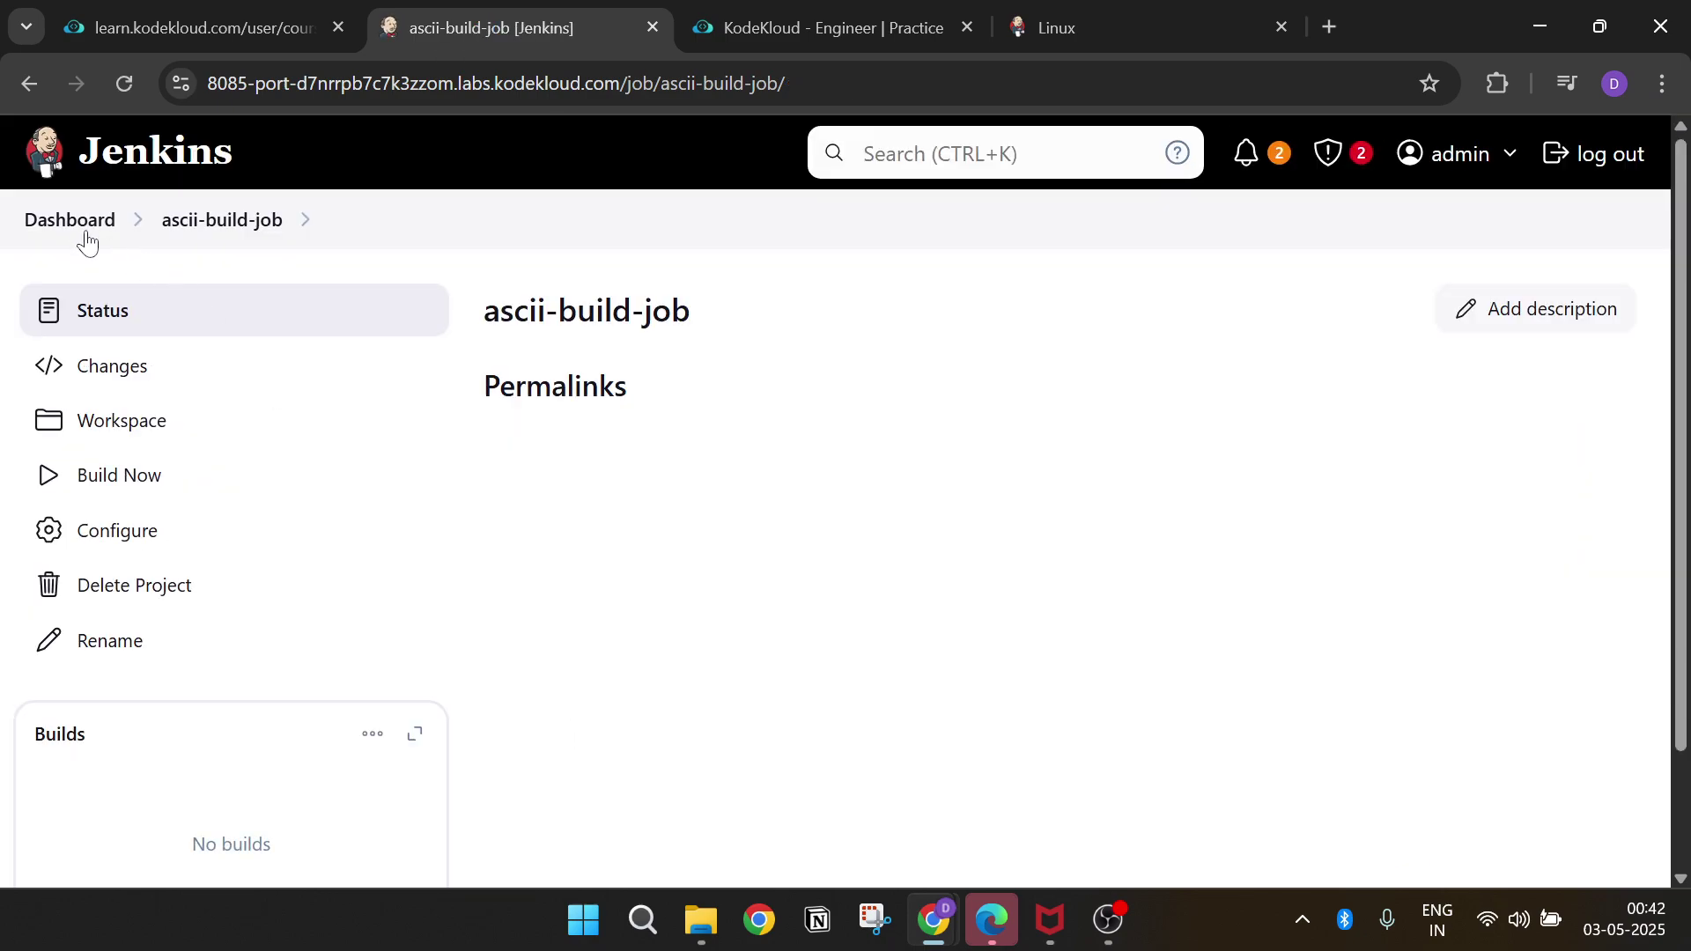
- Open the ascii-test-job configuration and make the project parameterized, as the lab solution instructs
click(76, 227)
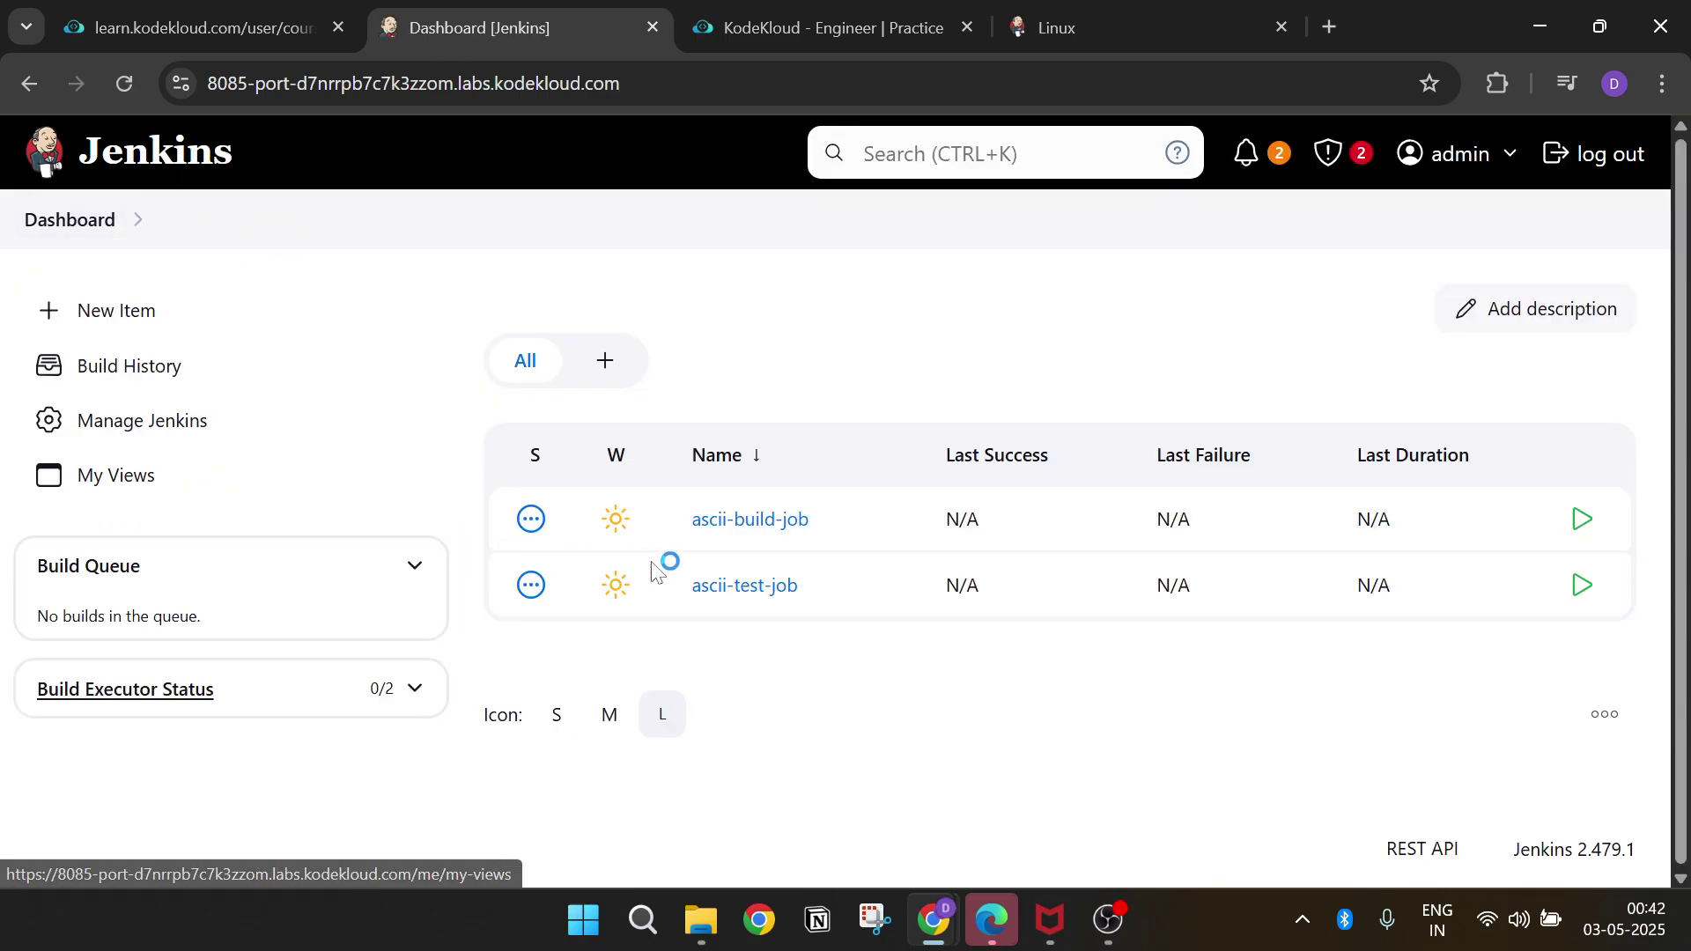
click(735, 589)
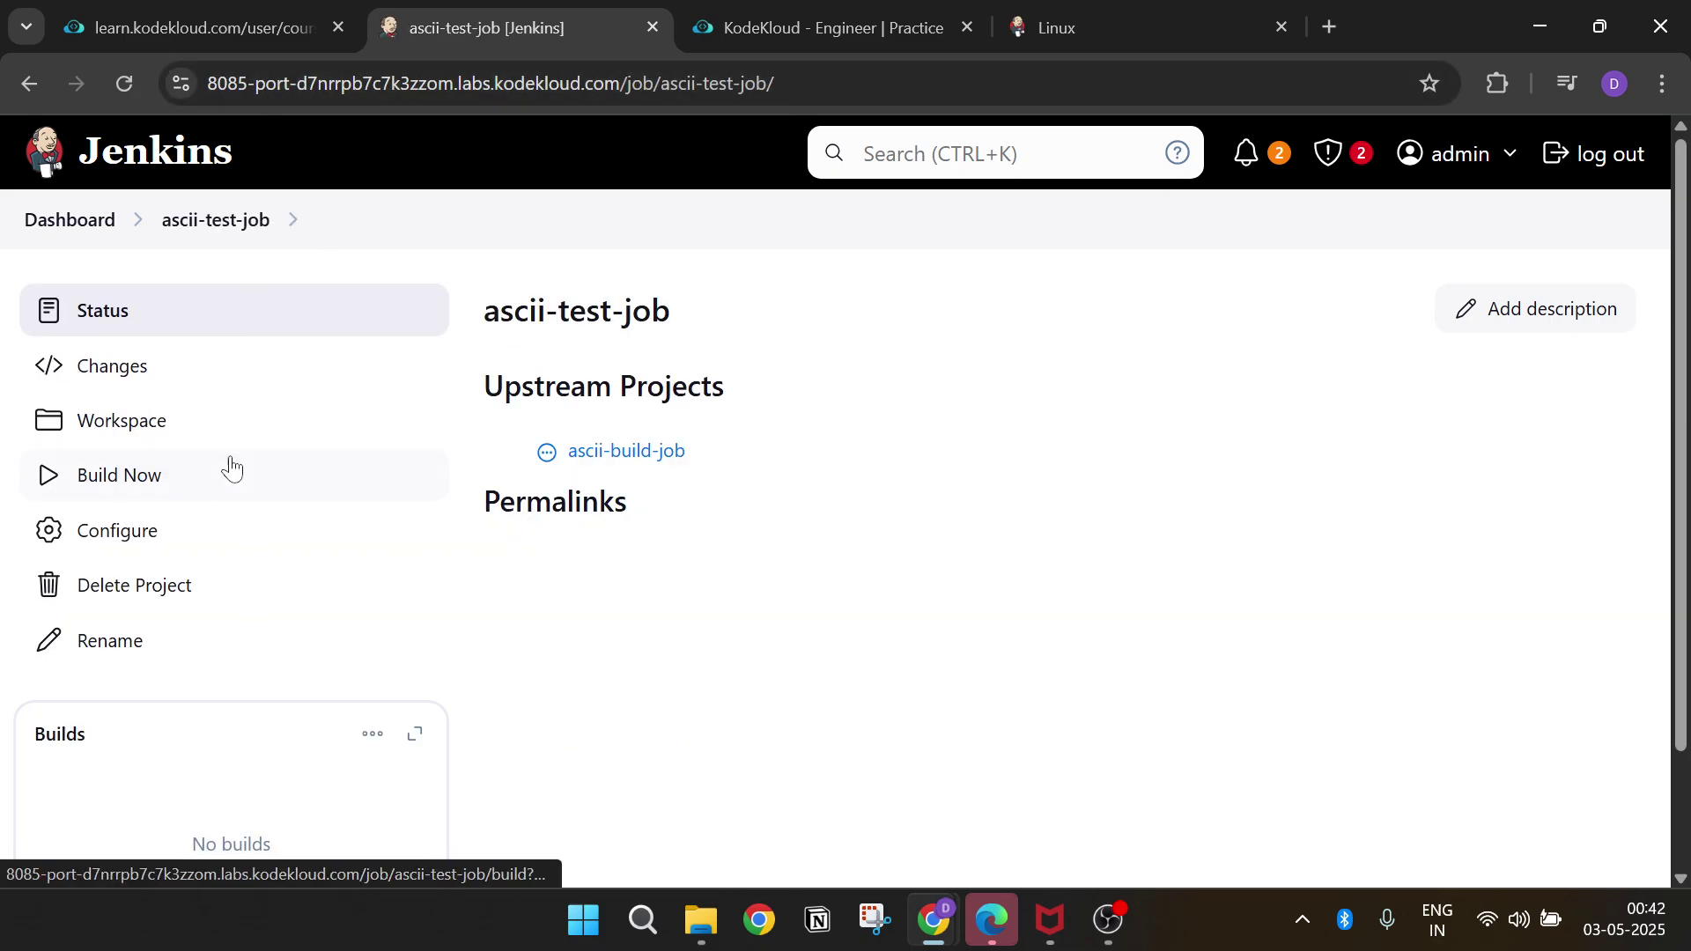
click(208, 526)
click(135, 19)
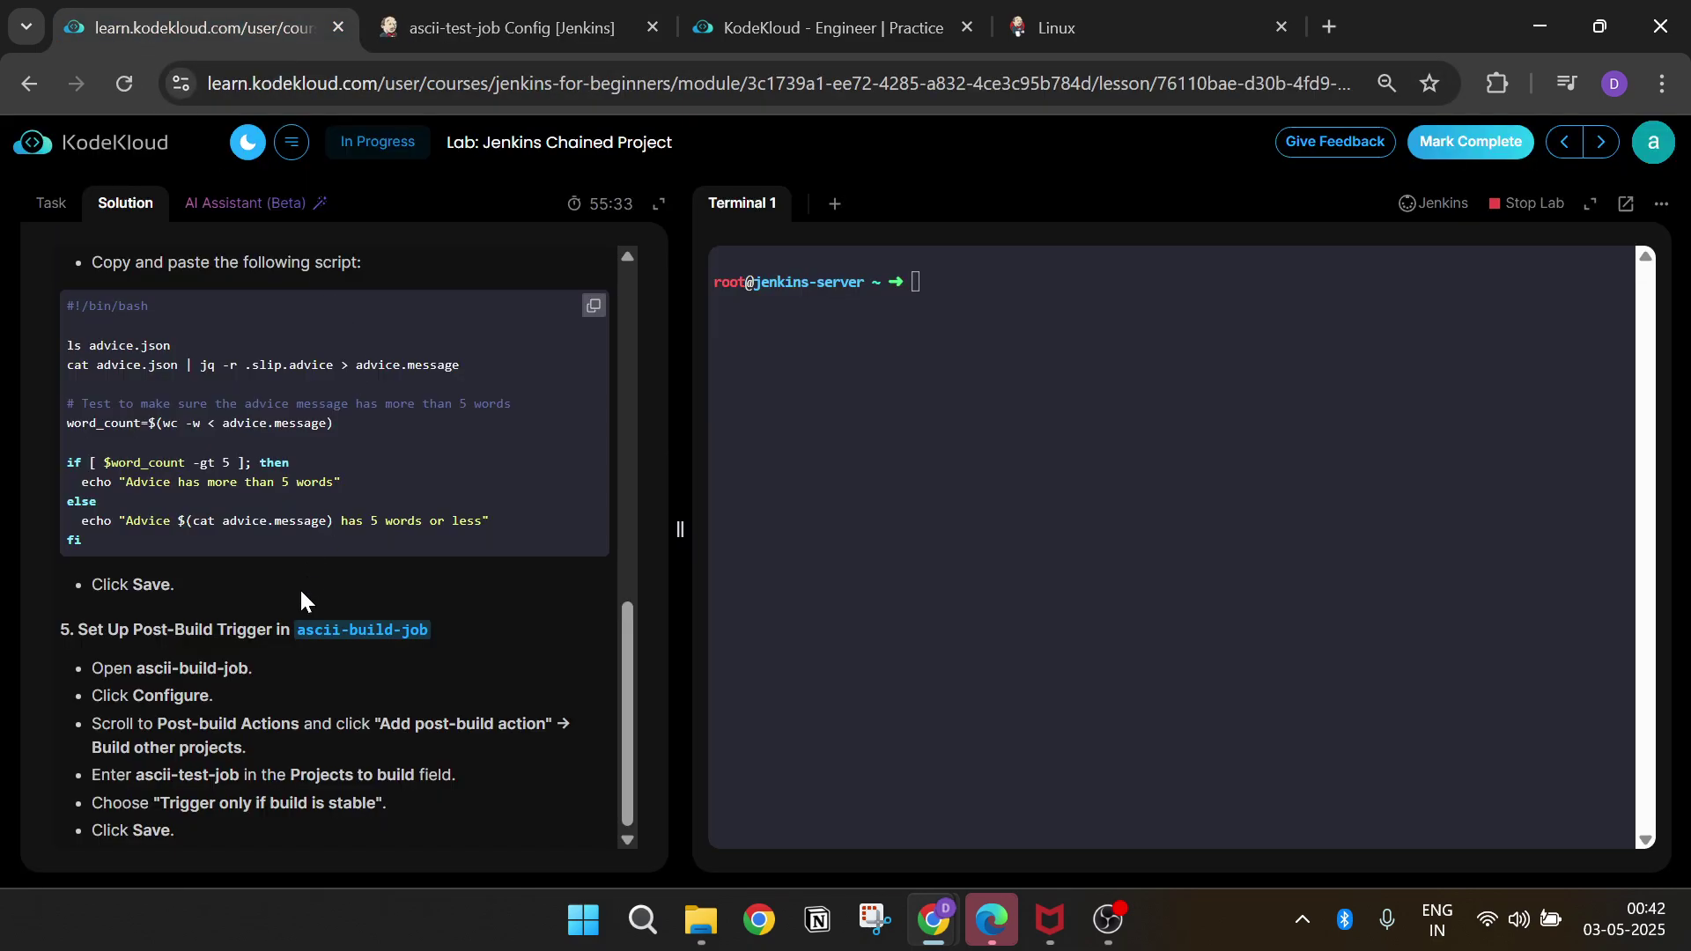
scroll(301, 601, up, 3)
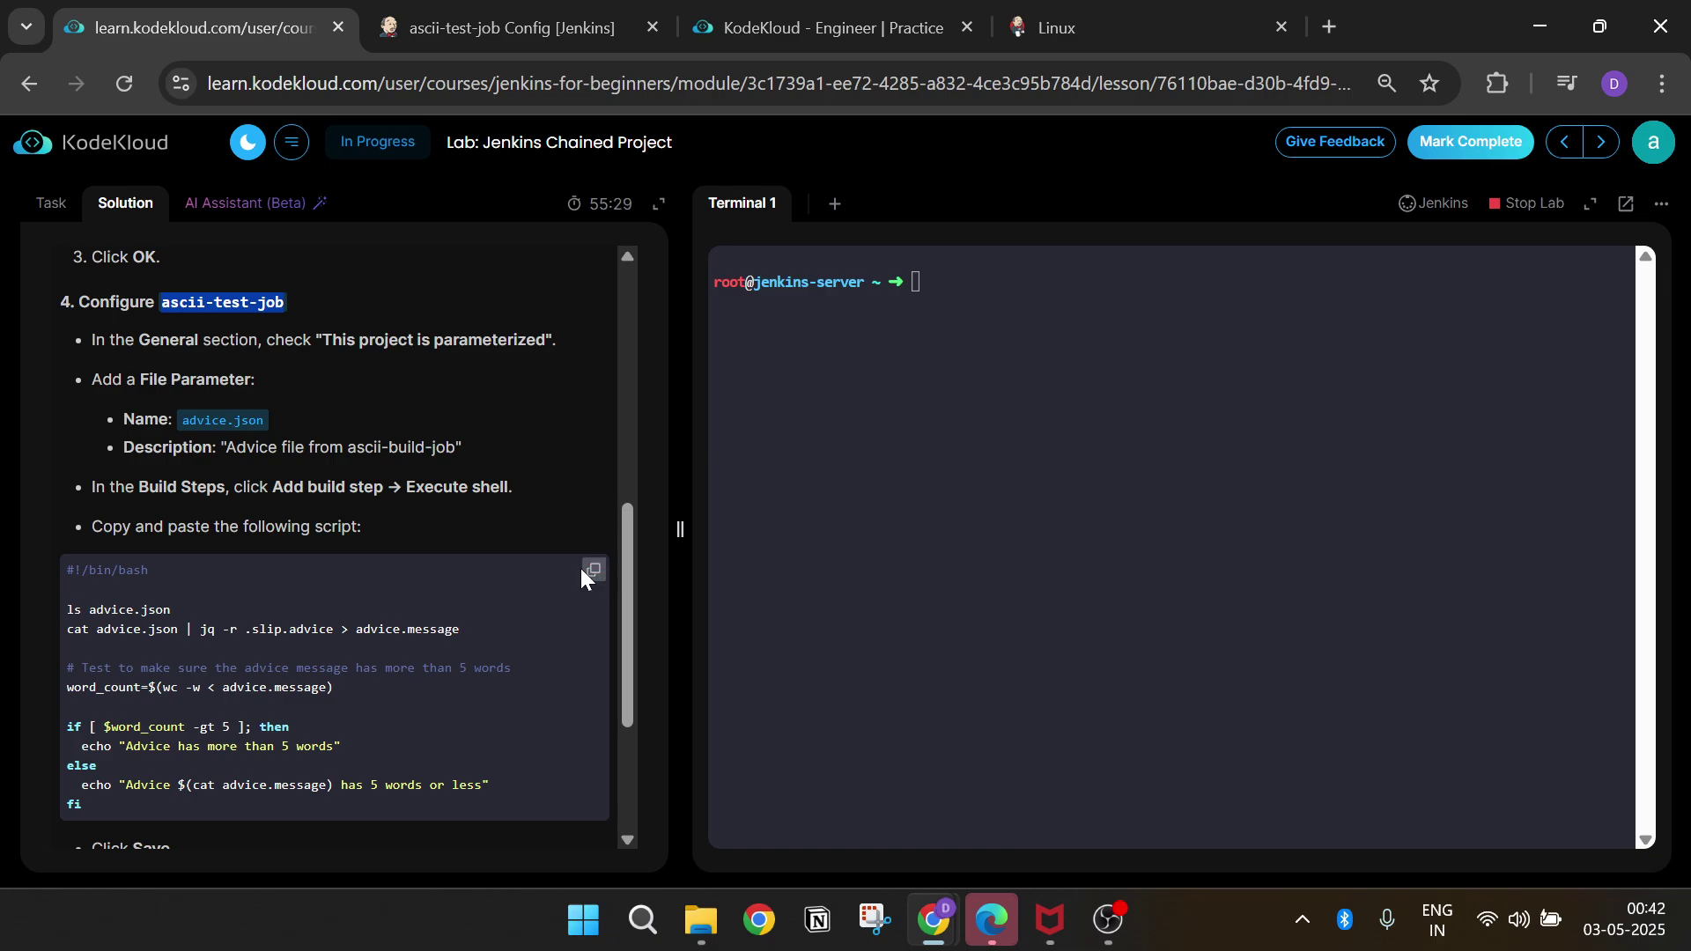
click(516, 36)
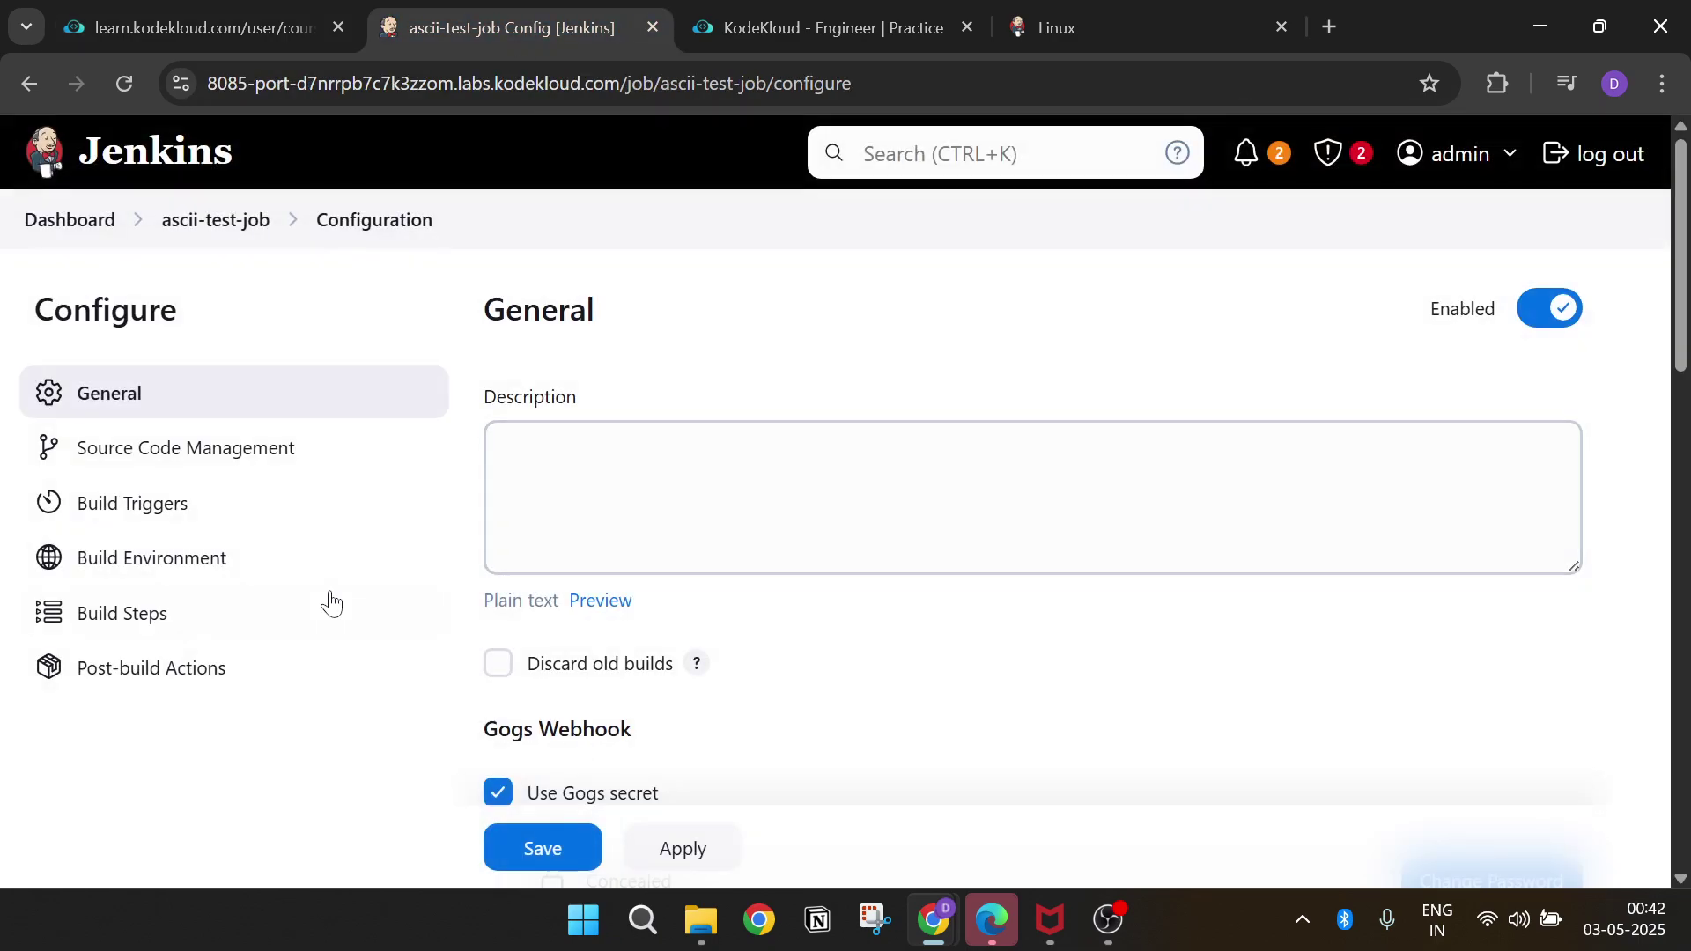
scroll(787, 535, down, 4)
scroll(782, 532, down, 3)
click(617, 342)
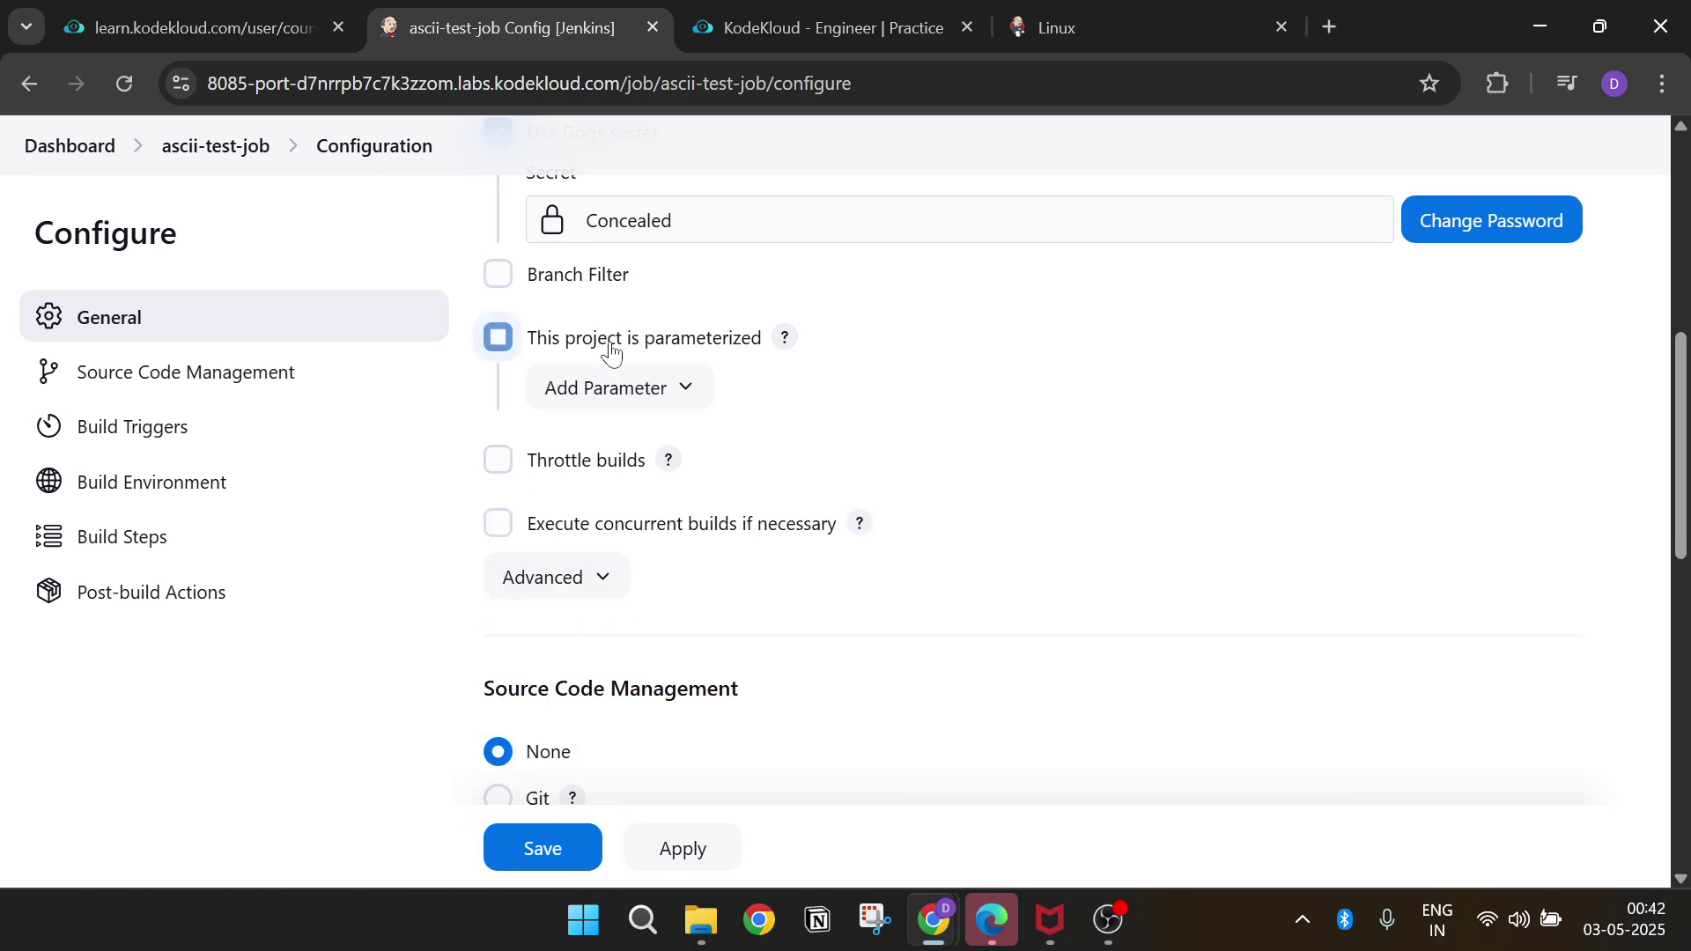
- Add a File Parameter to ascii-test-job with advice.json from the lab solution as its file location
click(252, 20)
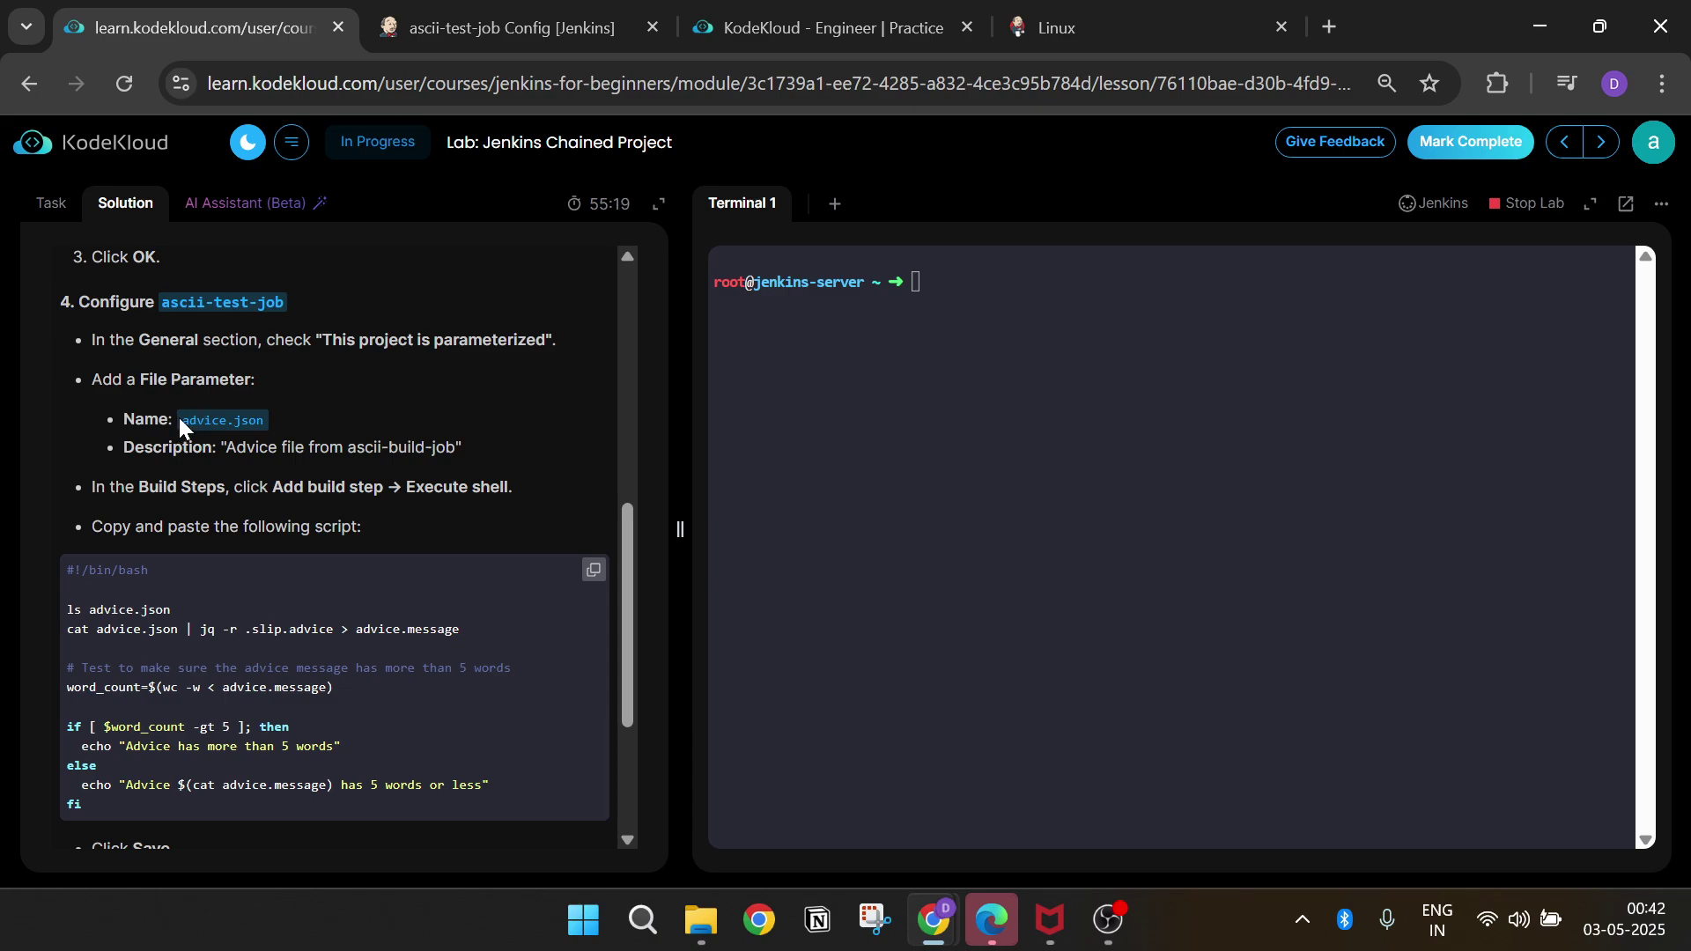
drag(177, 415, 270, 415)
key(ctrl+c)
click(509, 28)
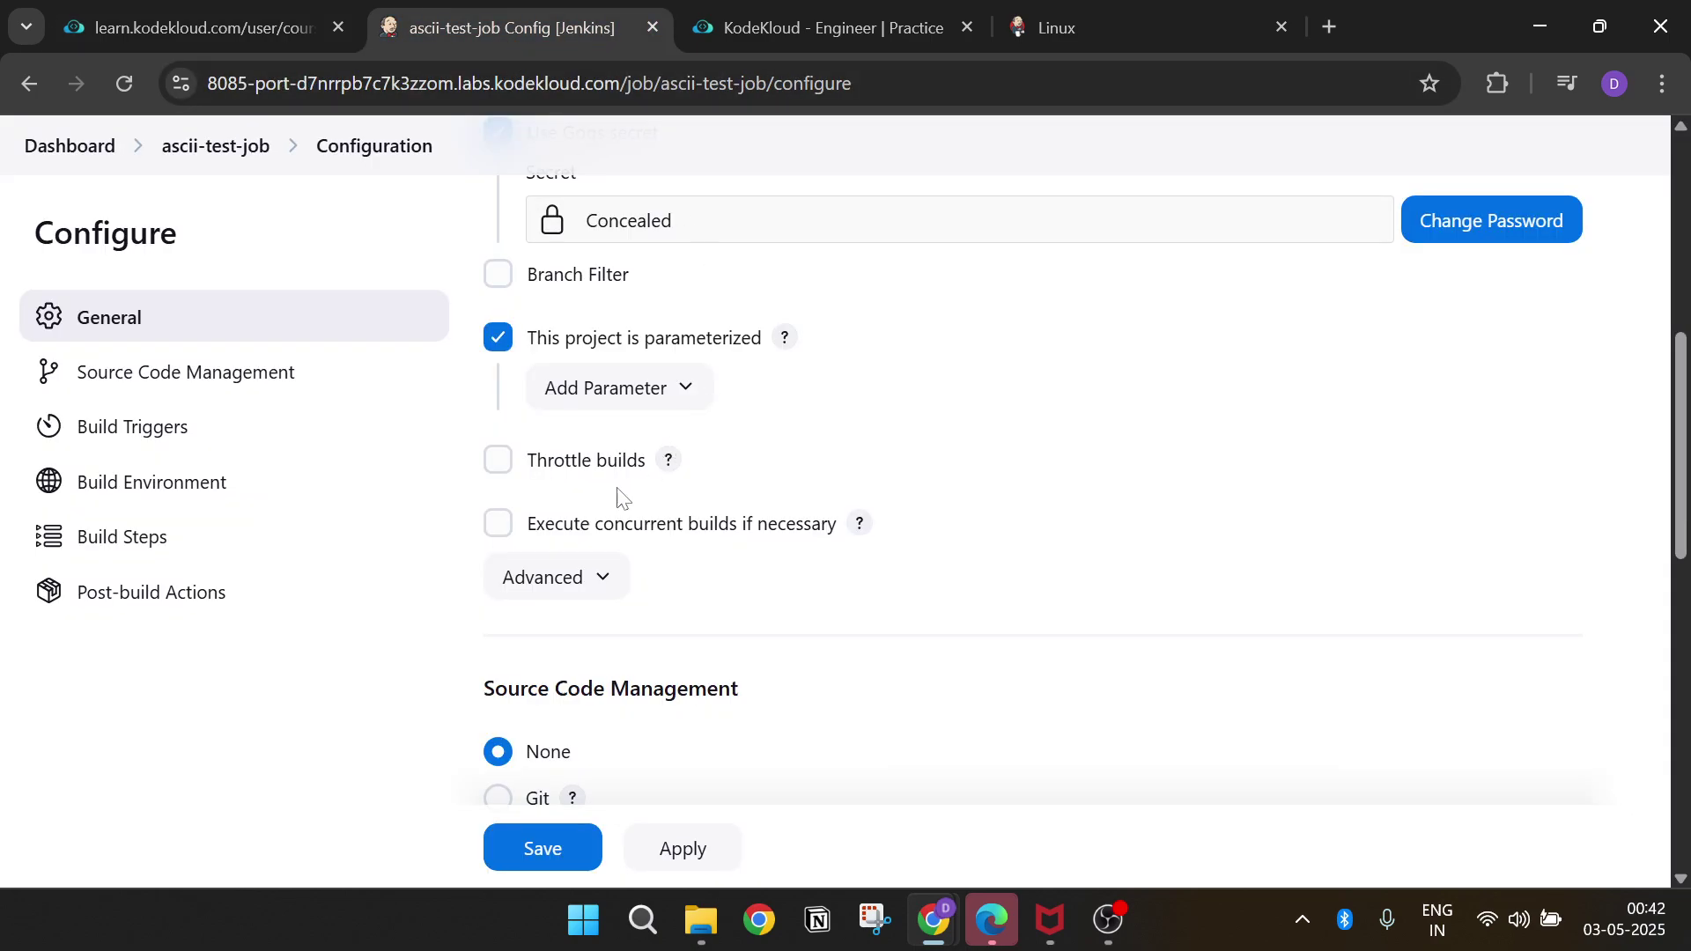
click(606, 388)
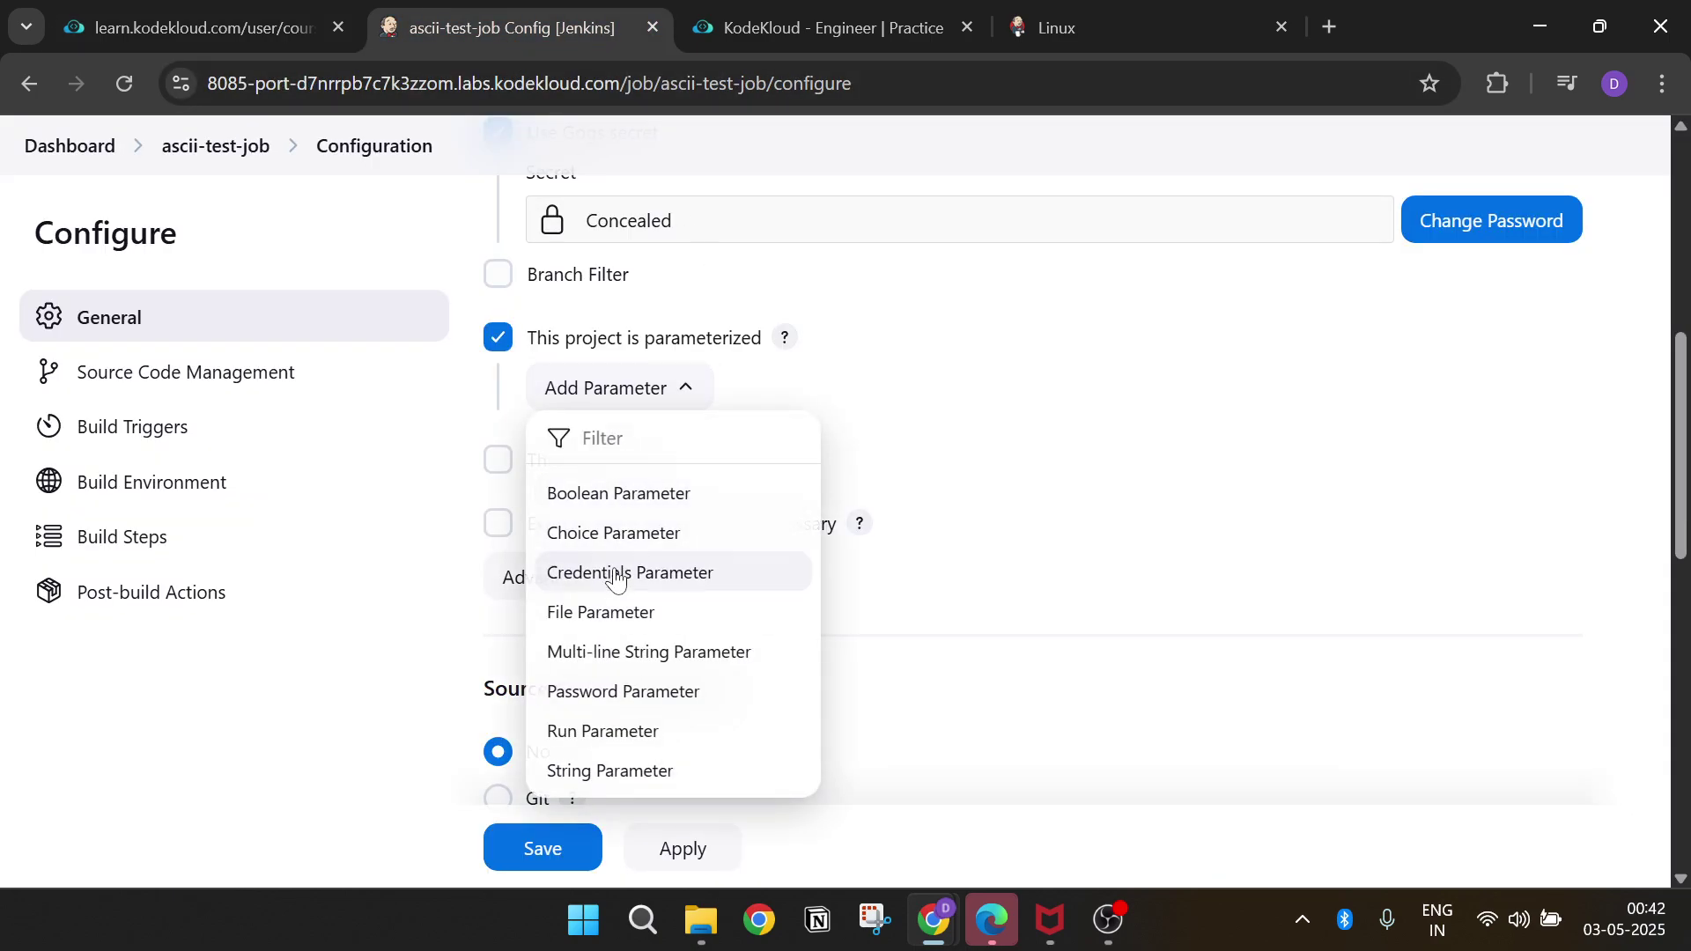
click(618, 612)
click(617, 484)
key(ctrl+v)
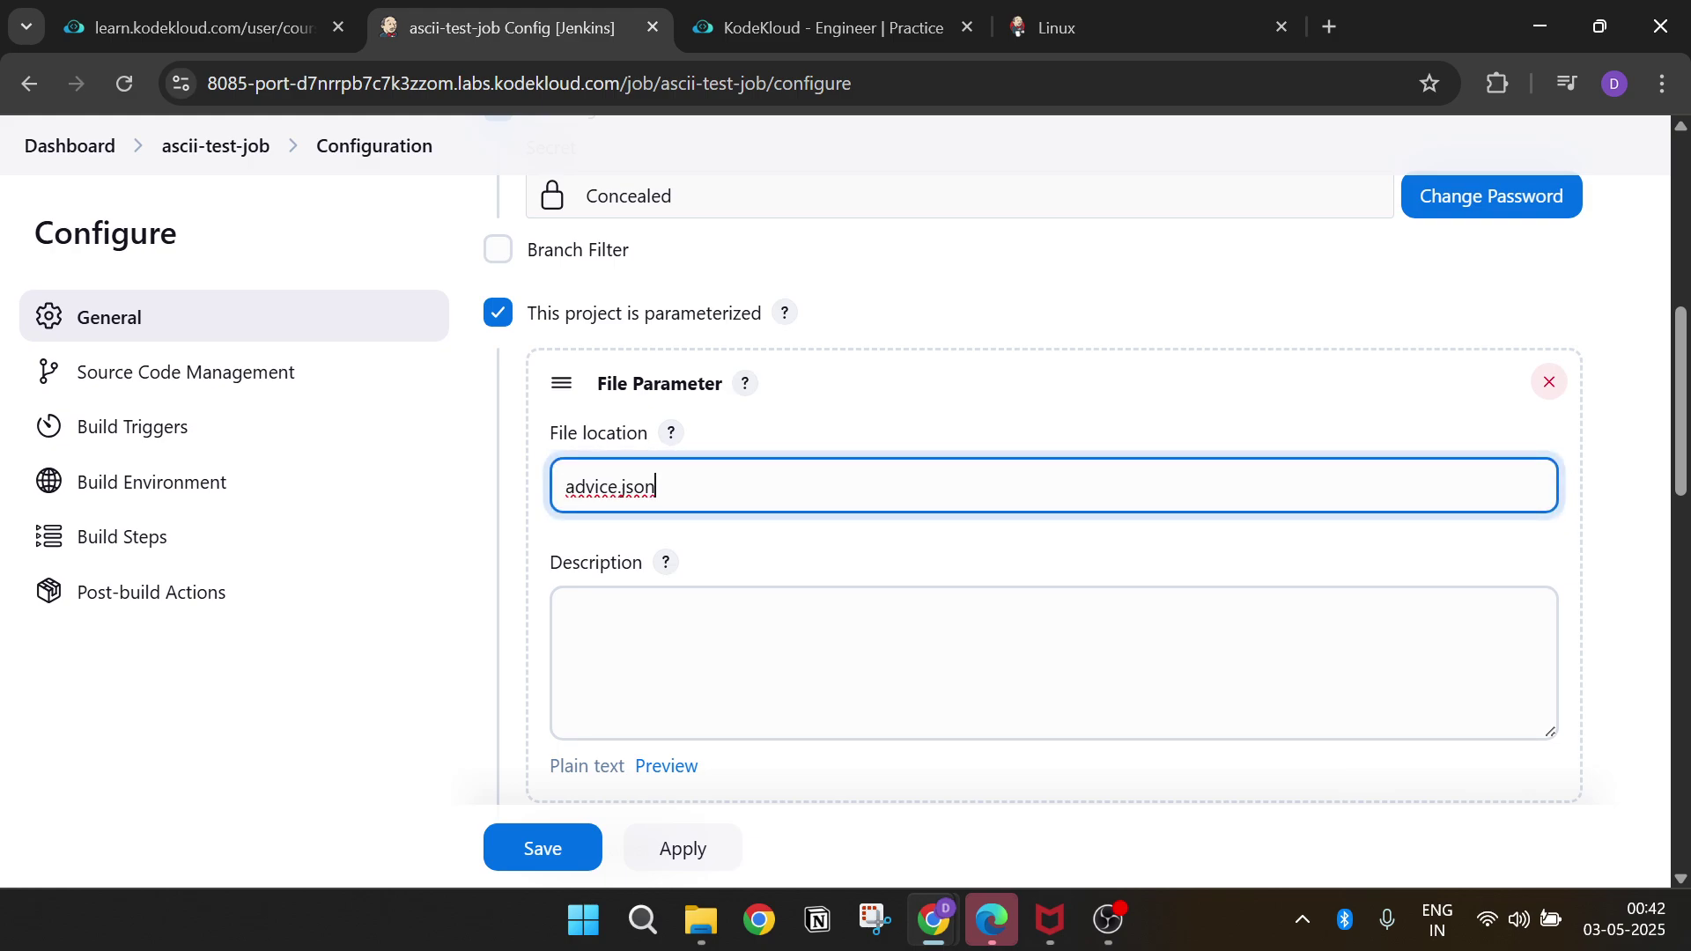
- Fill in the general description of ascii-test-job with the lab solution's text "Advice file from ascii-build-job", including the quotation marks
scroll(1057, 485, down, 2)
scroll(634, 581, down, 2)
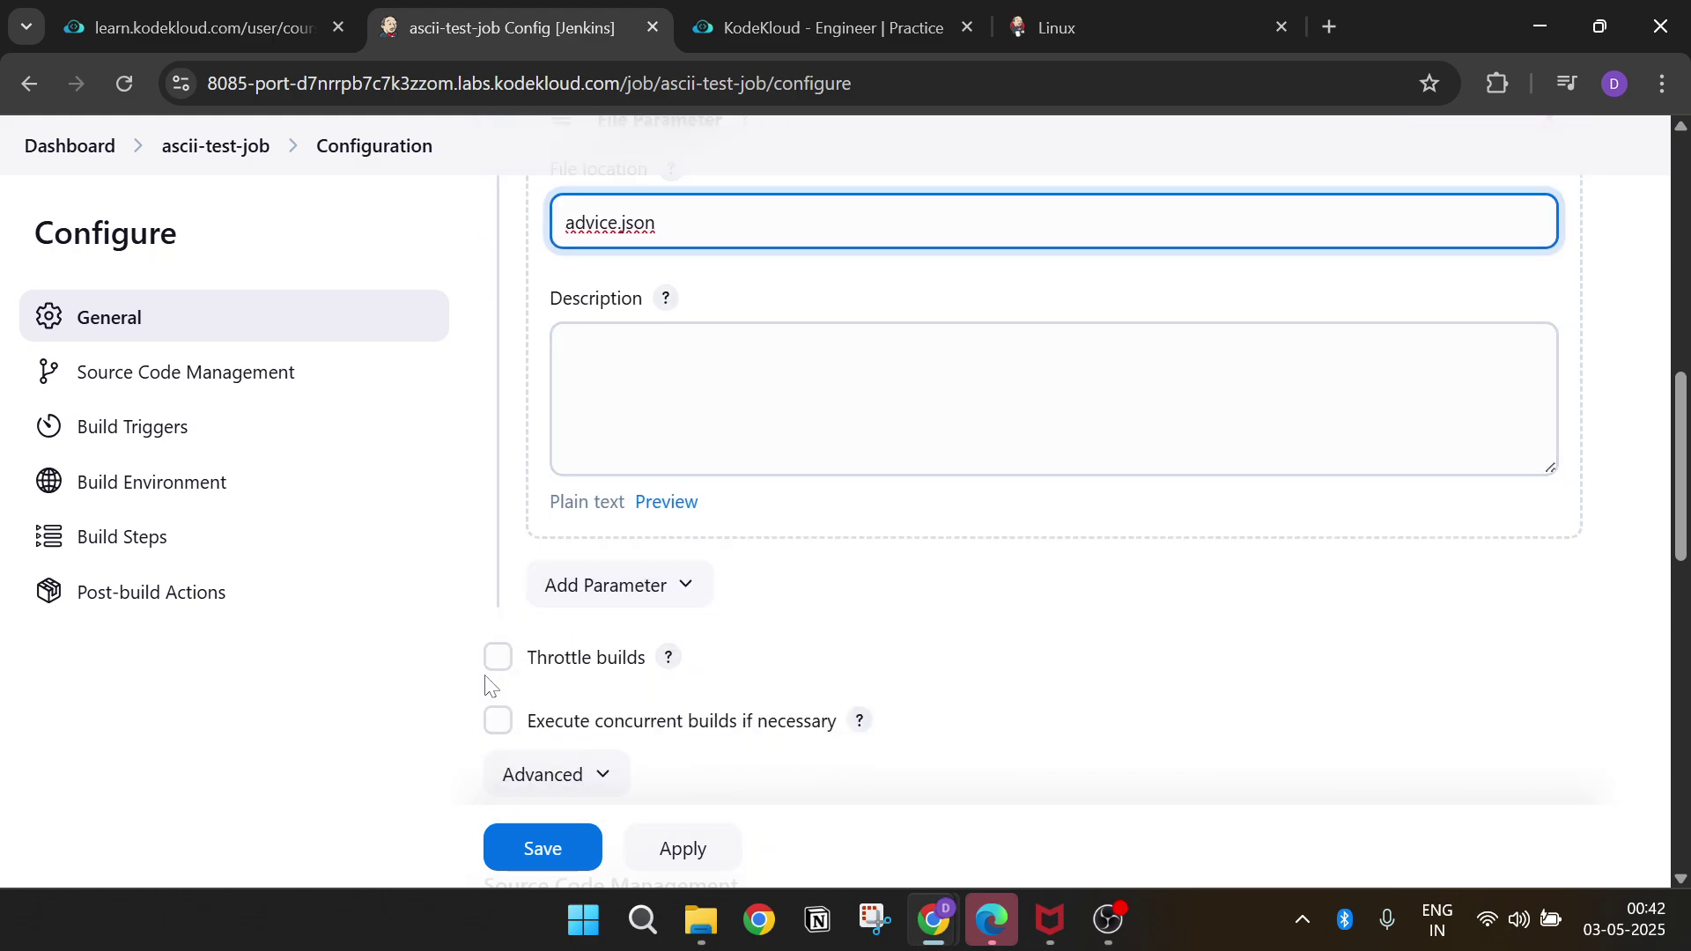
scroll(493, 616, down, 3)
scroll(506, 544, up, 10)
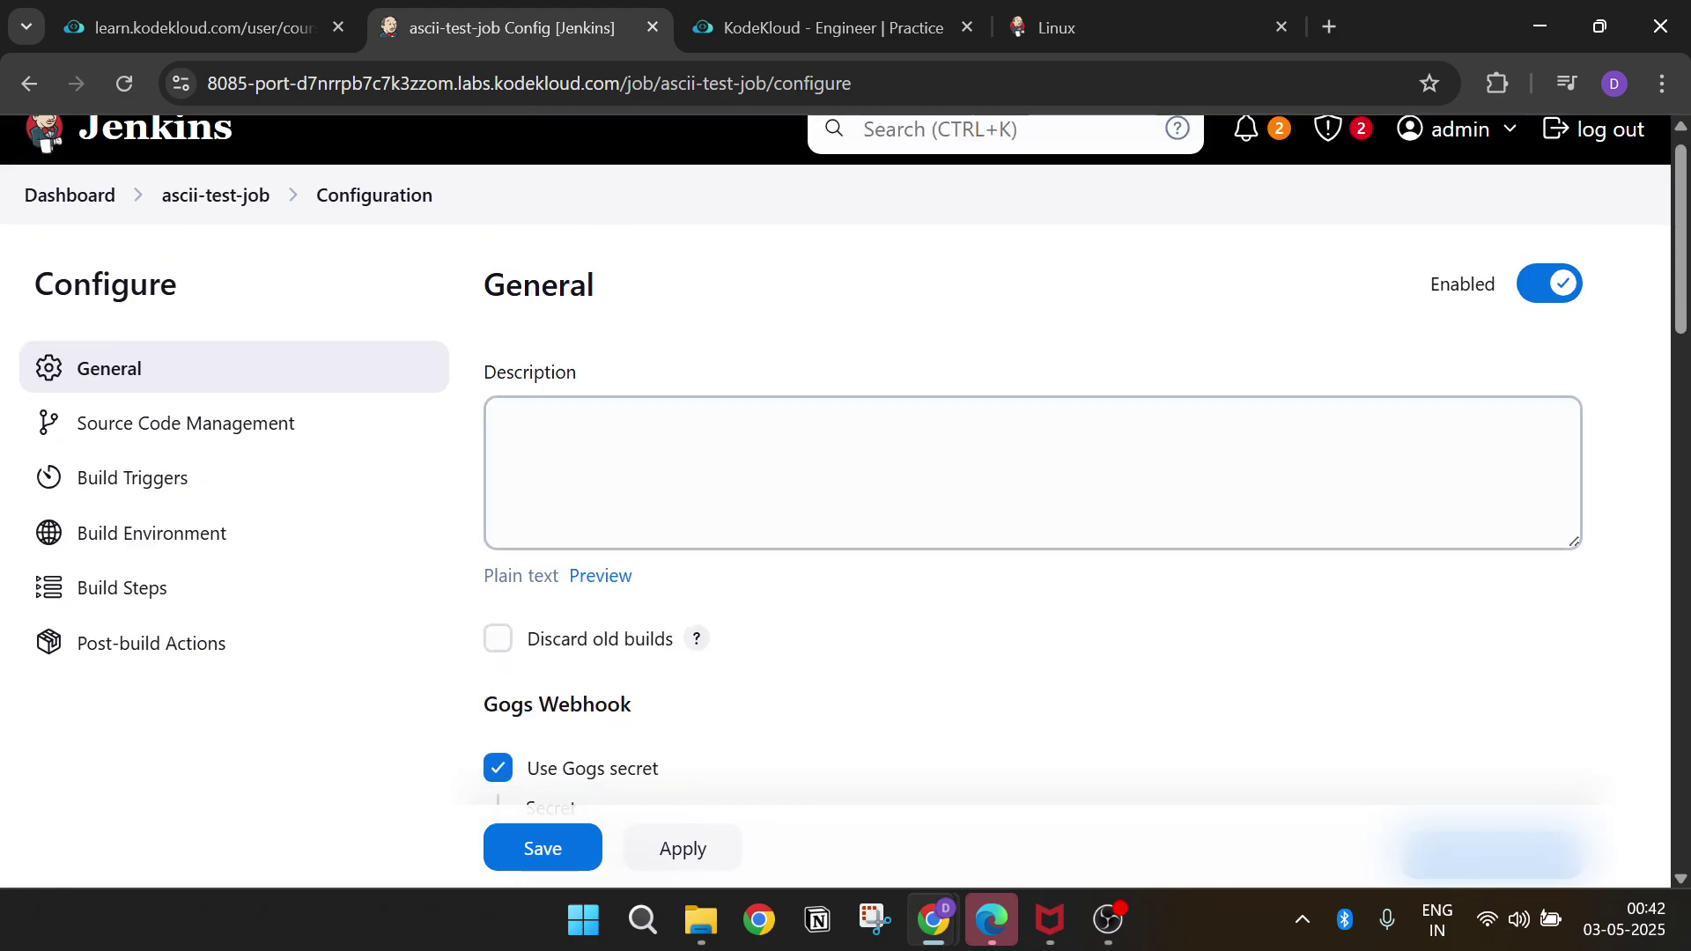
click(287, 29)
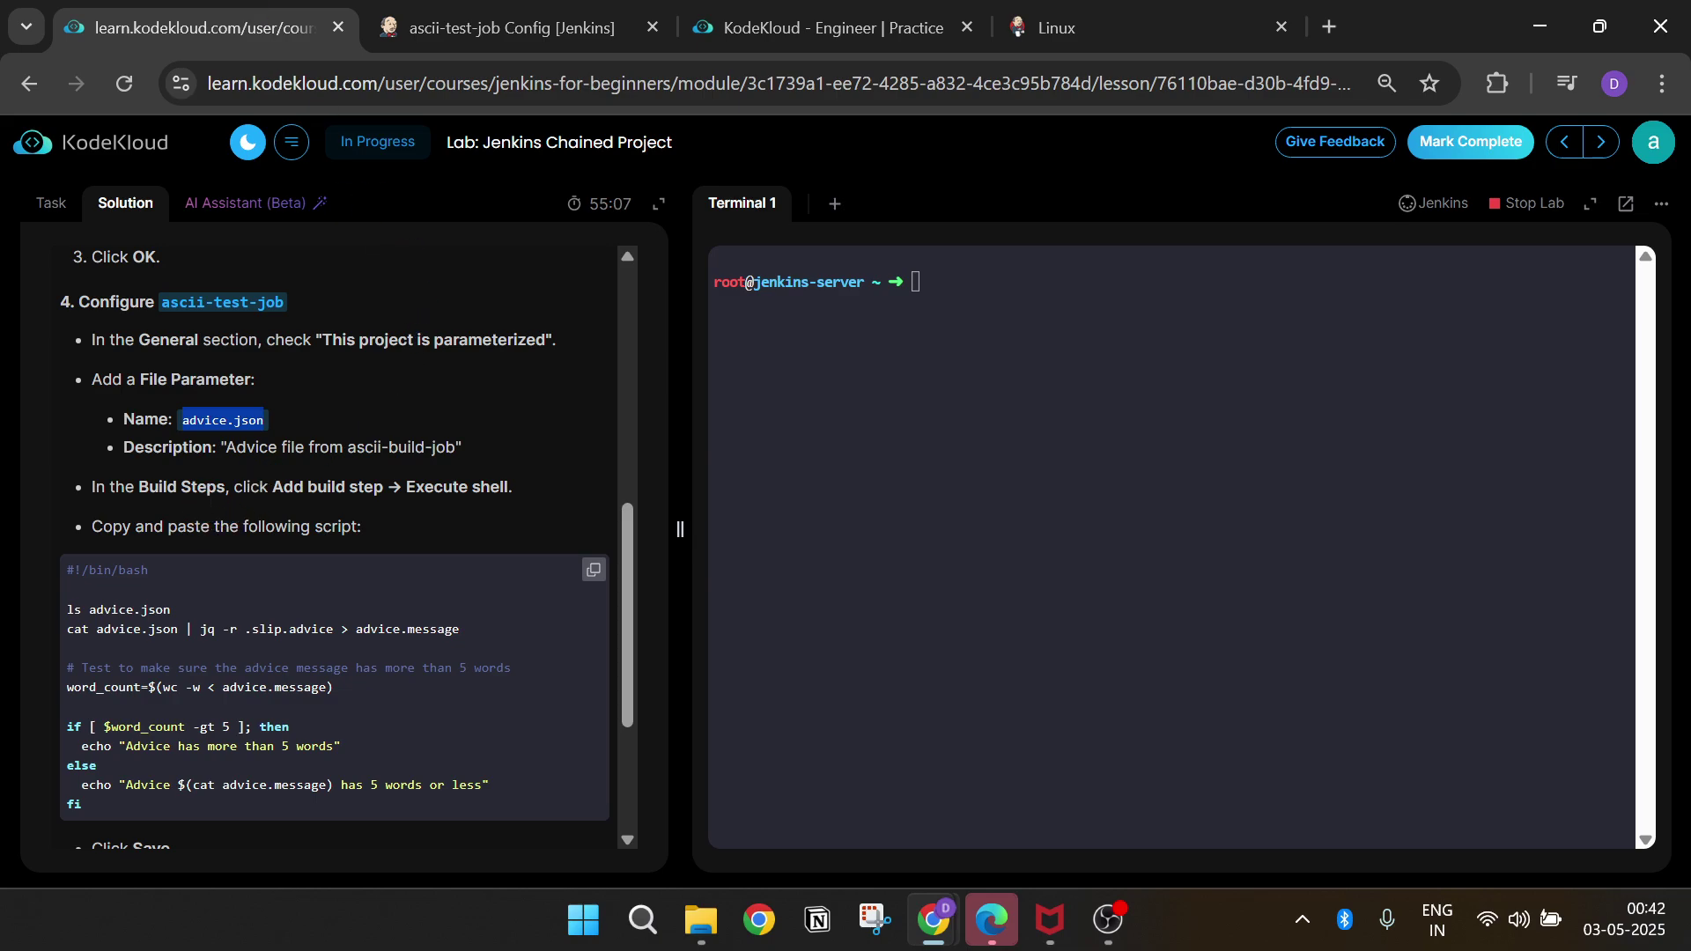
drag(222, 448, 475, 451)
key(ctrl+c)
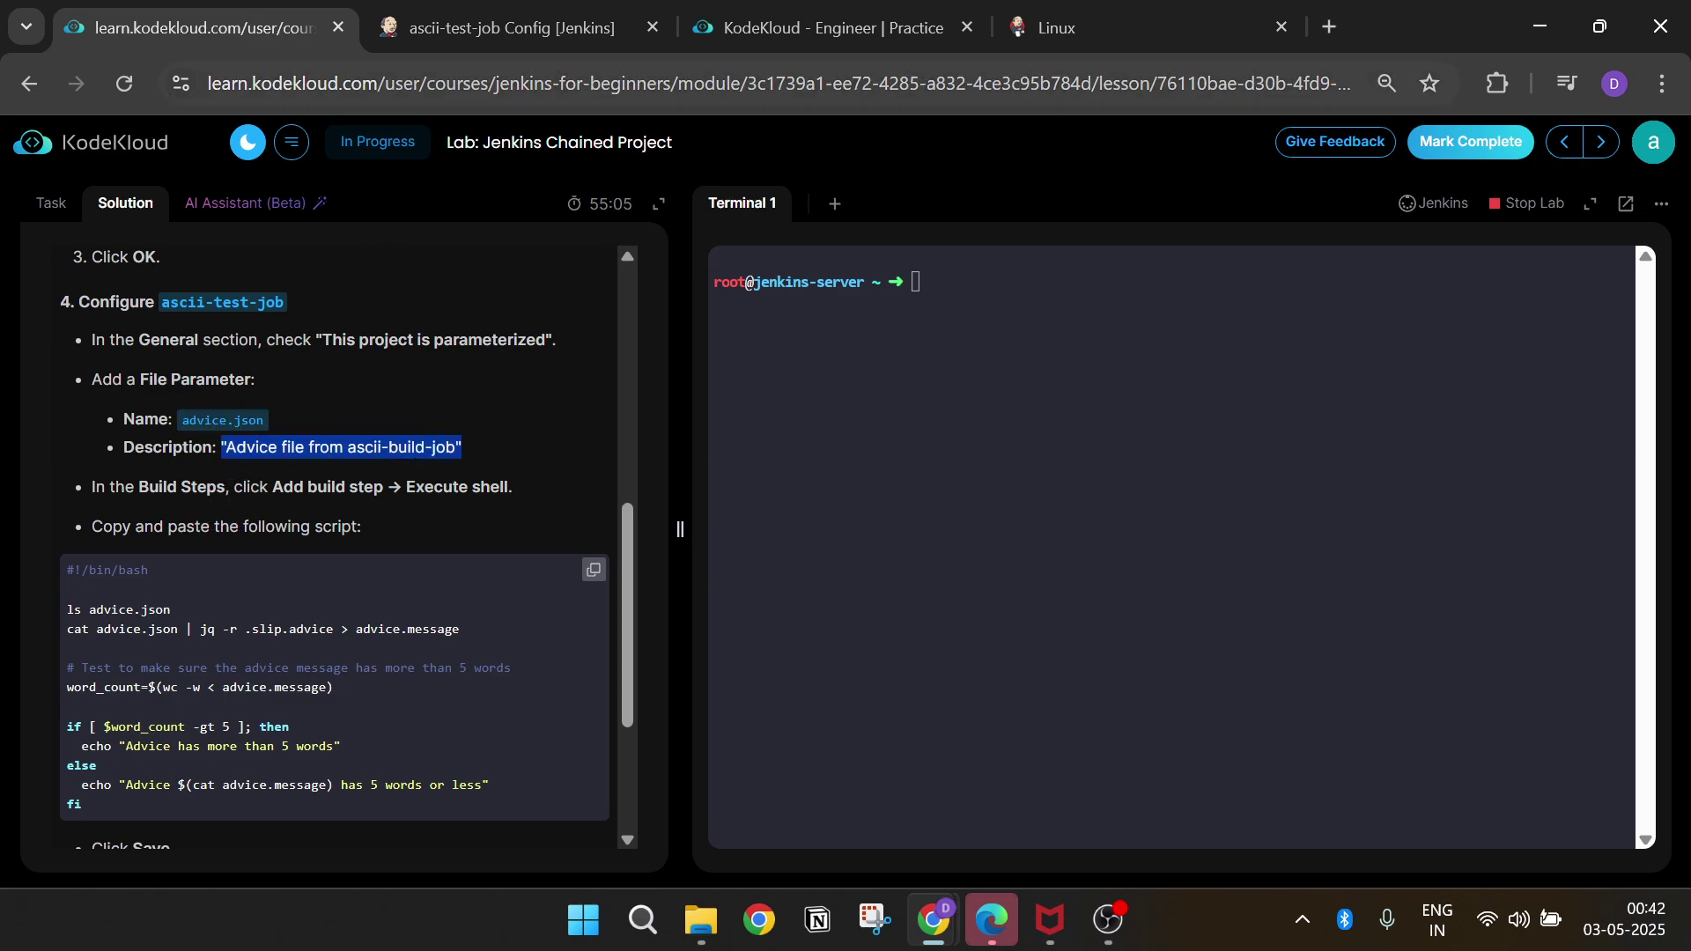
click(511, 28)
key(ctrl+v)
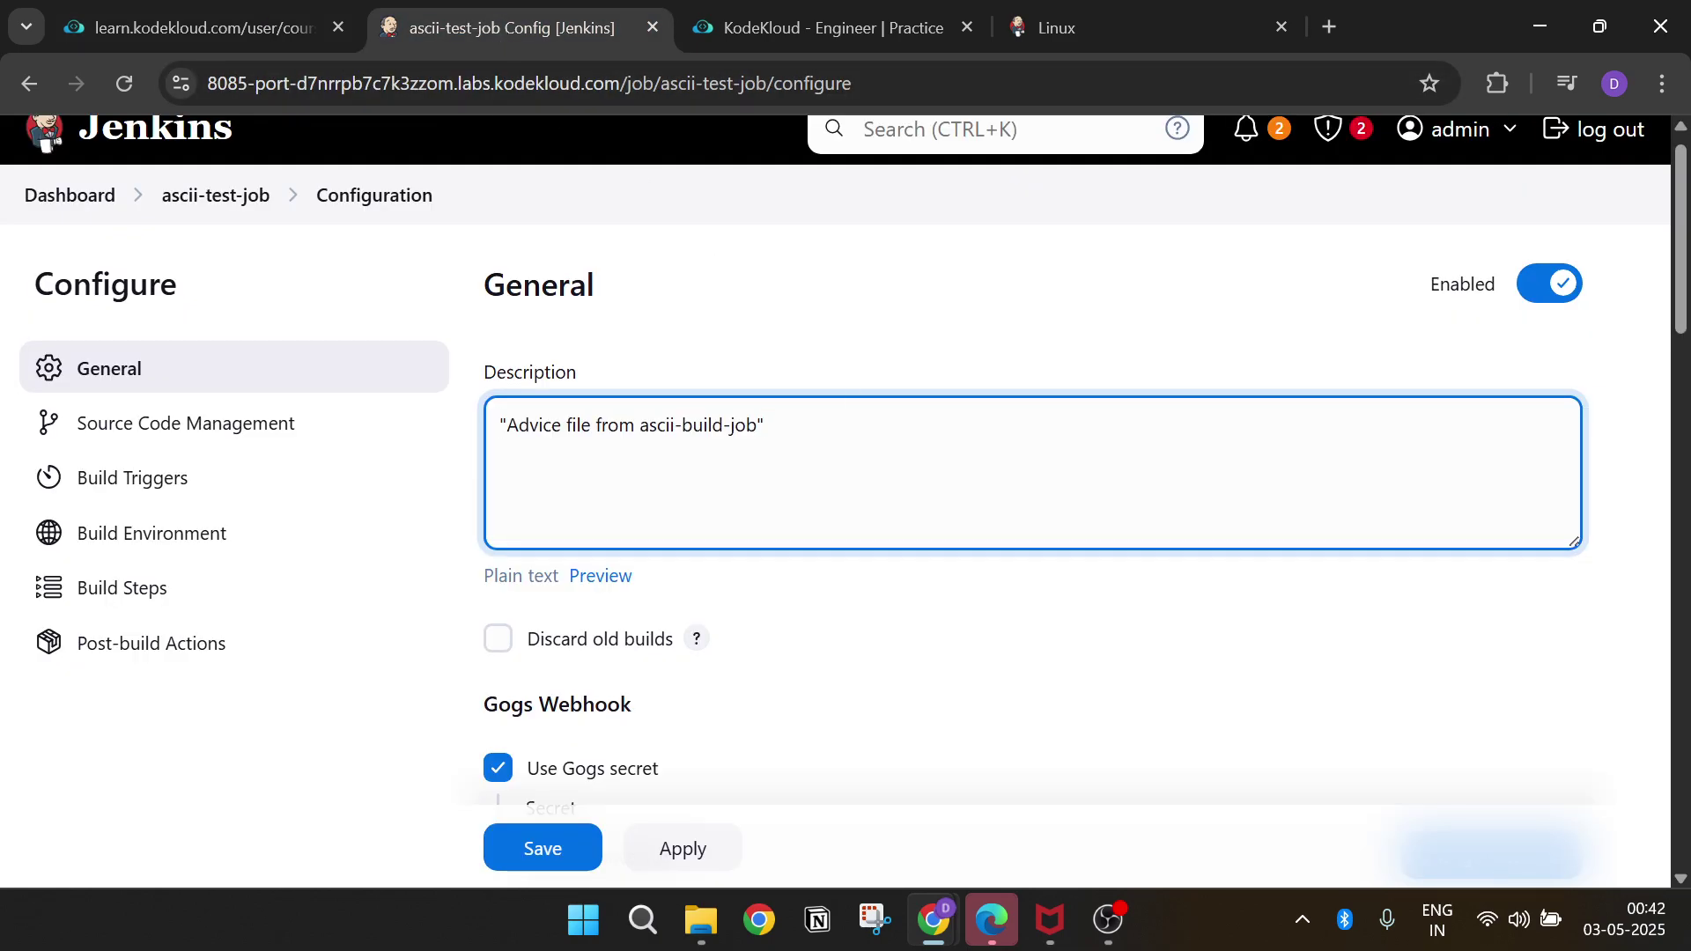
- Add an Execute shell build step with the lab's script that checks the advice message for more than 5 words, and save ascii-test-job
scroll(688, 542, down, 20)
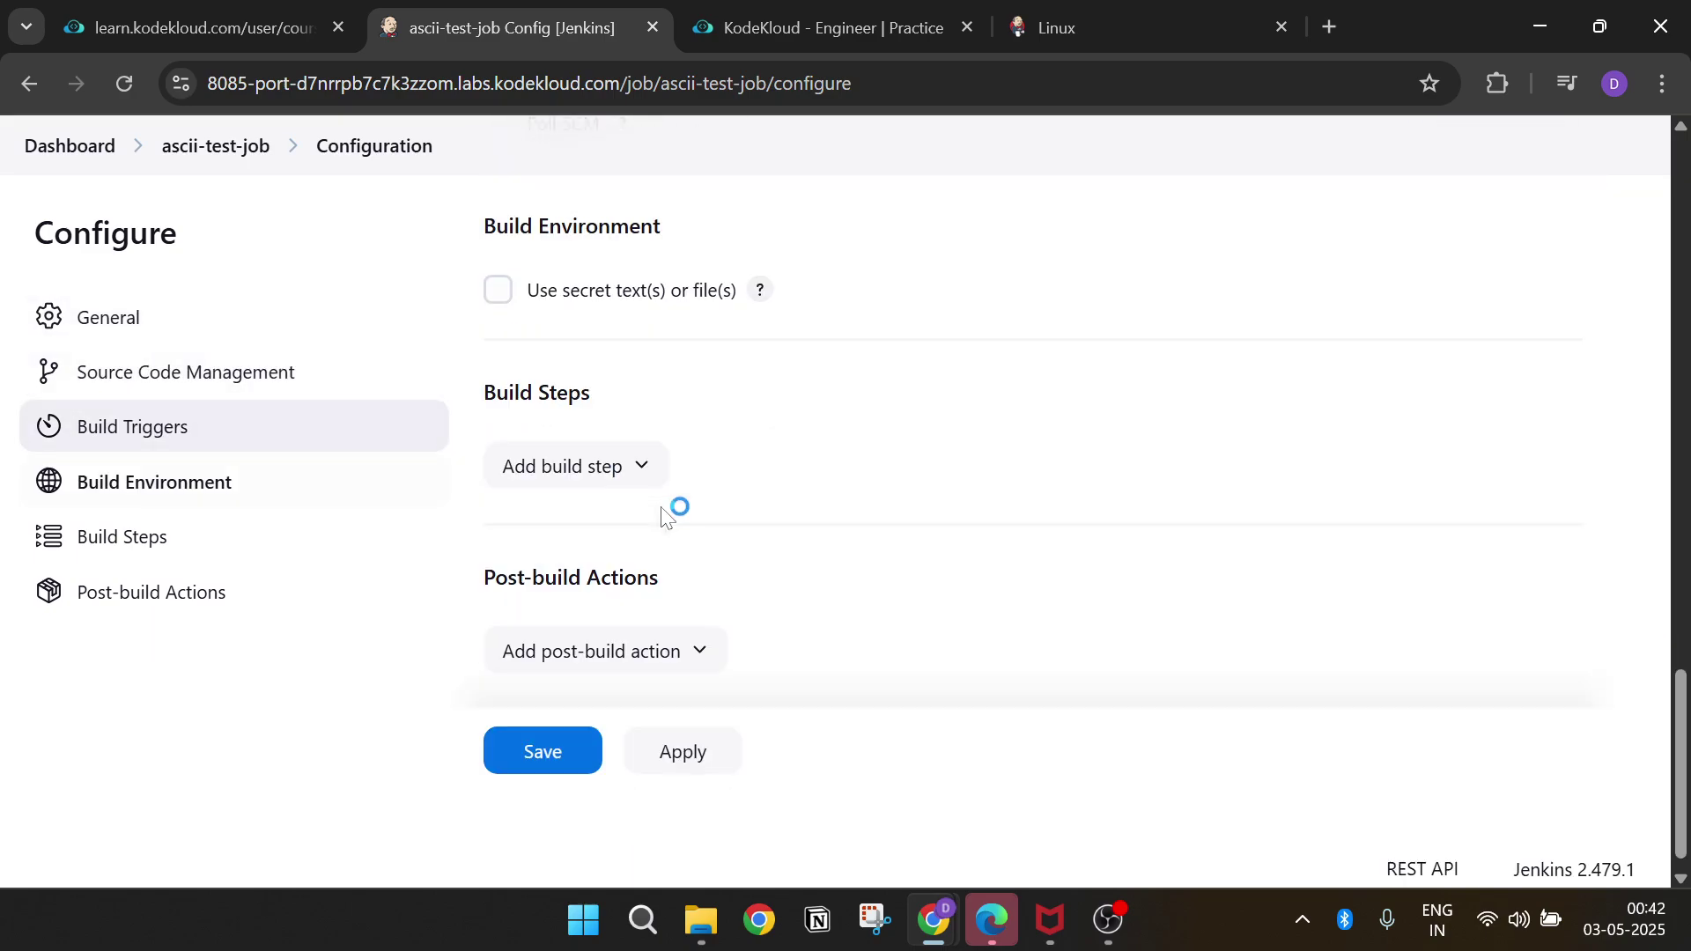
click(263, 37)
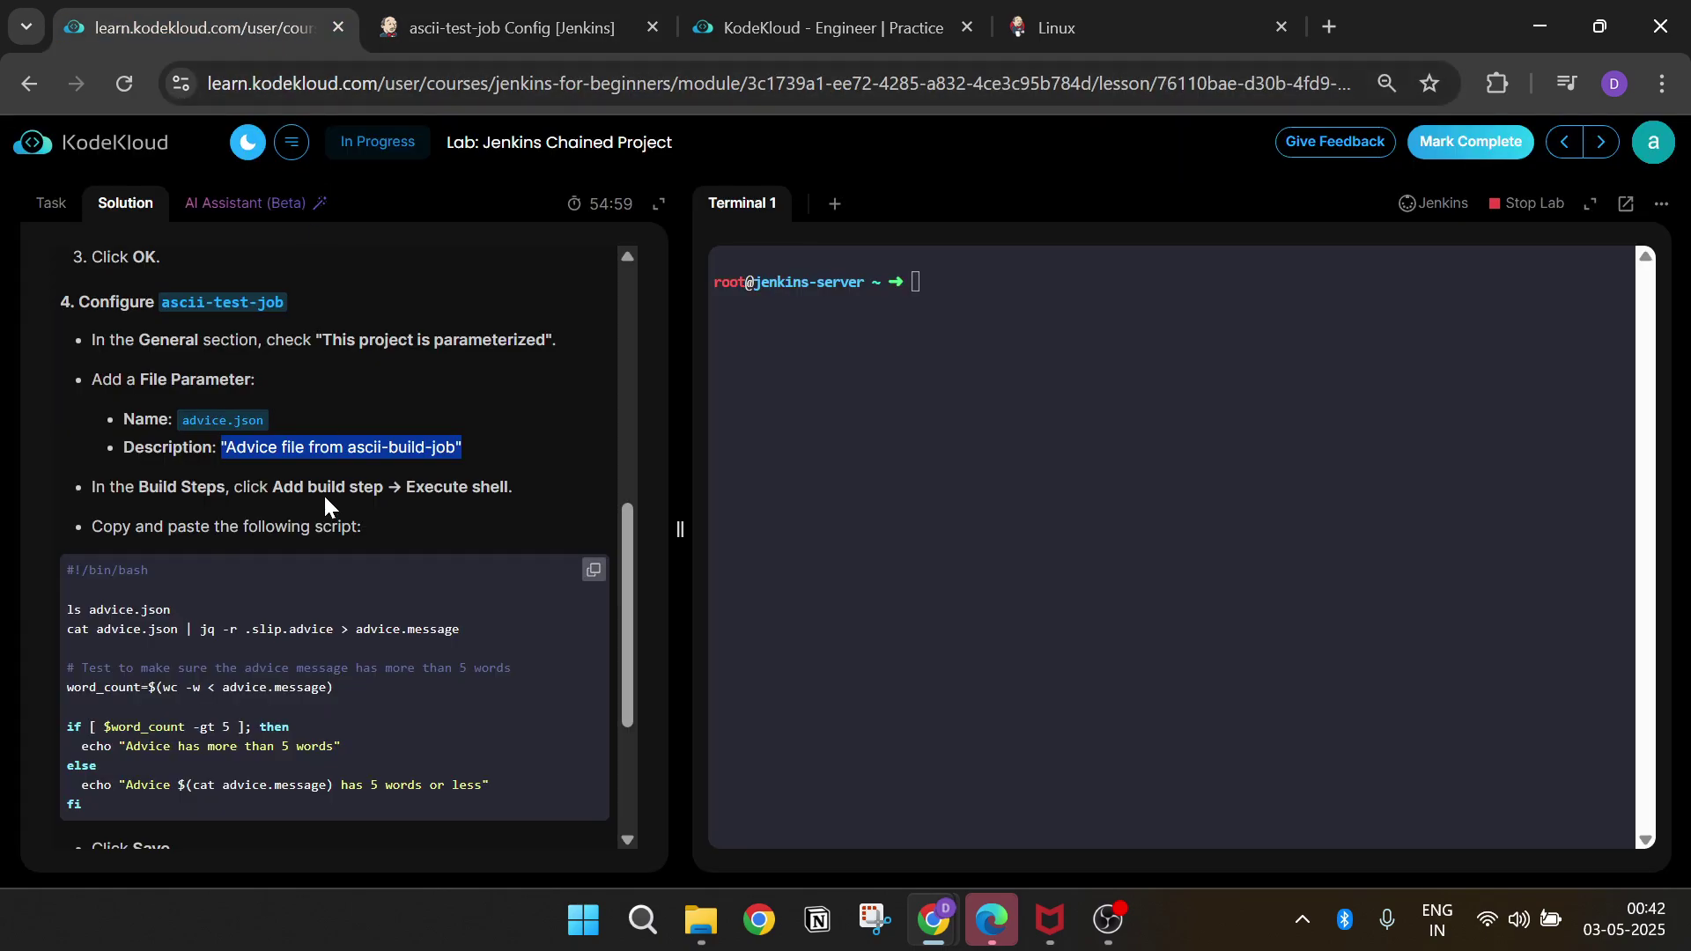
click(593, 570)
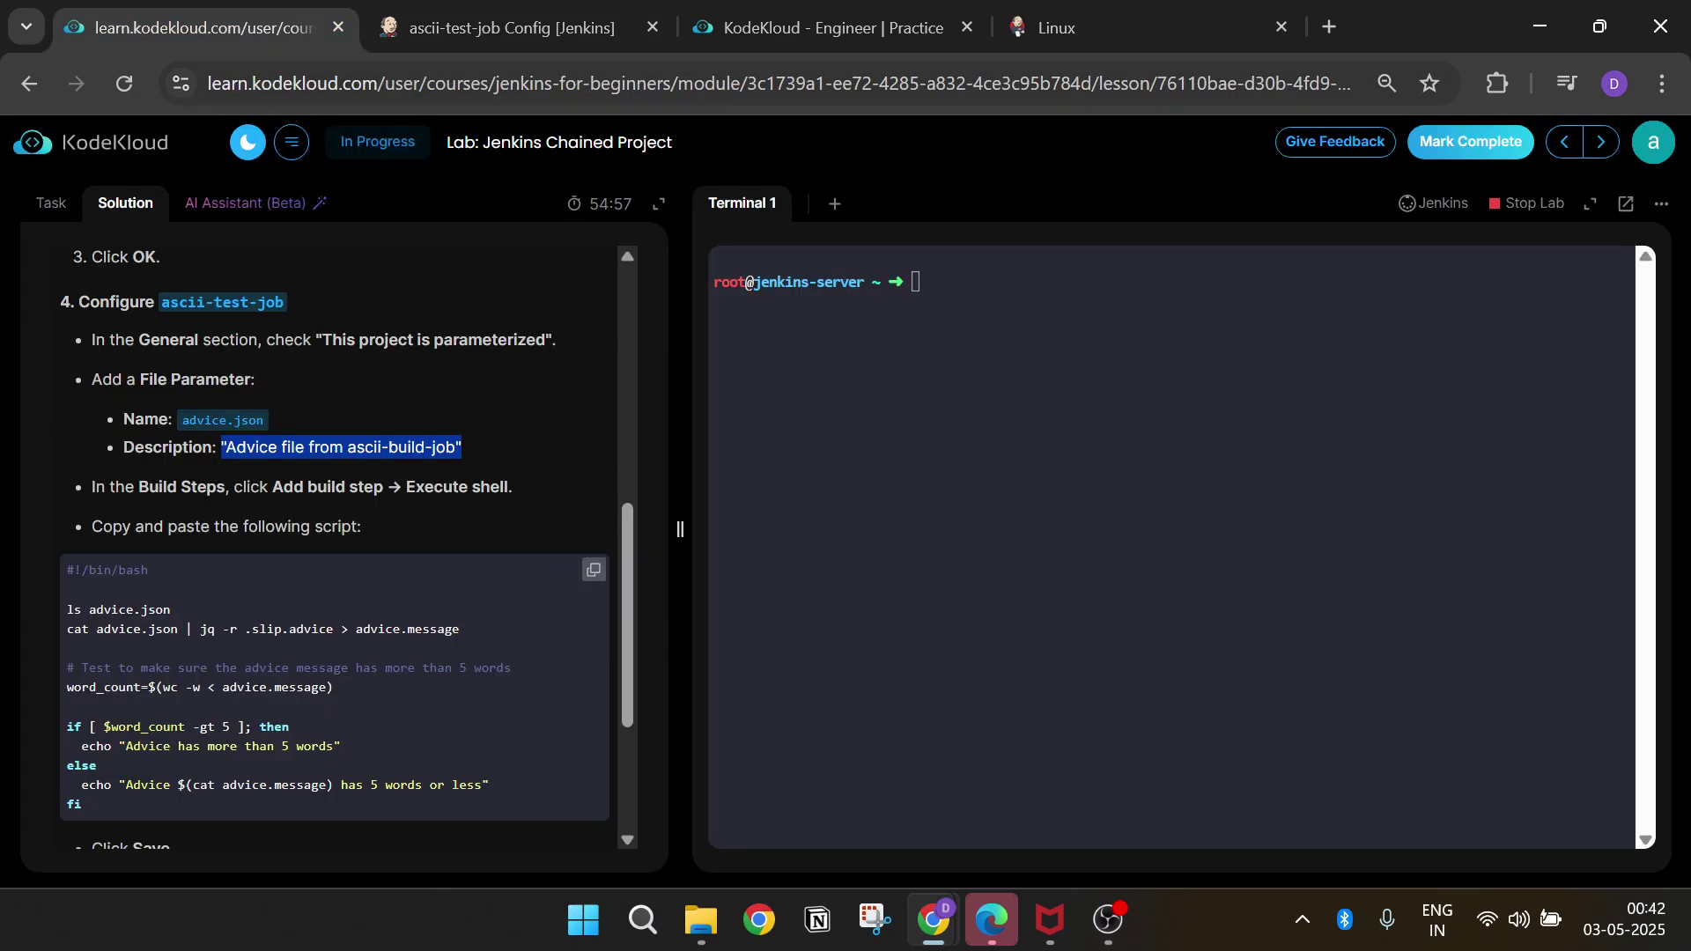
click(511, 27)
click(585, 462)
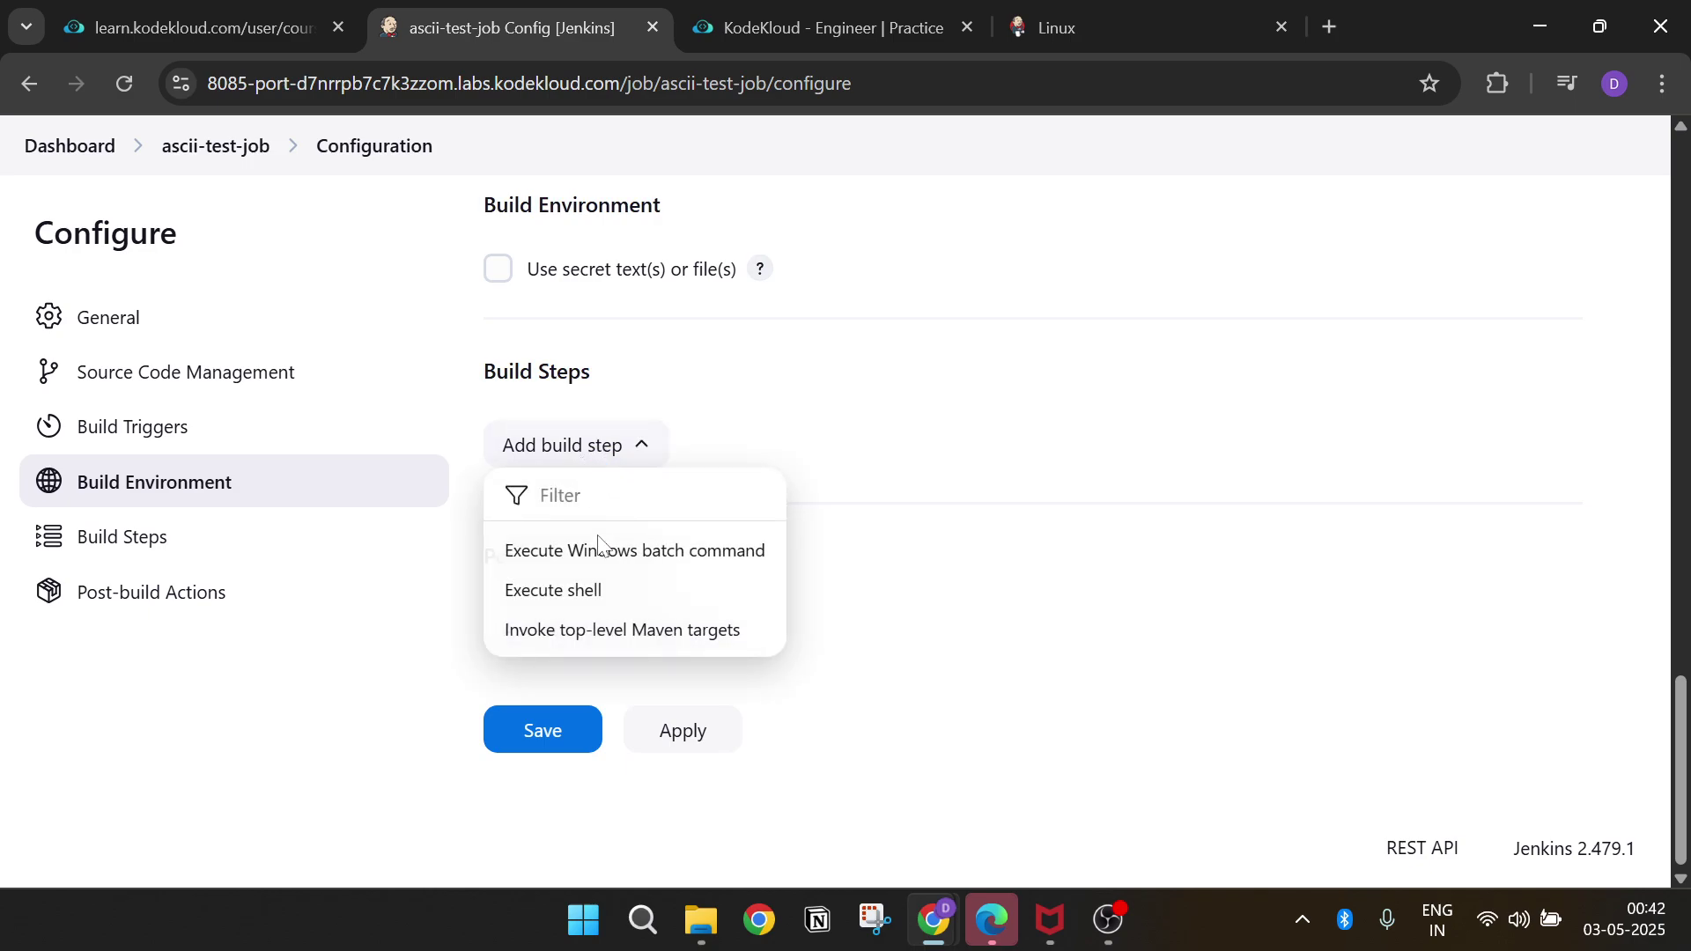
click(593, 589)
click(616, 608)
key(ctrl+v)
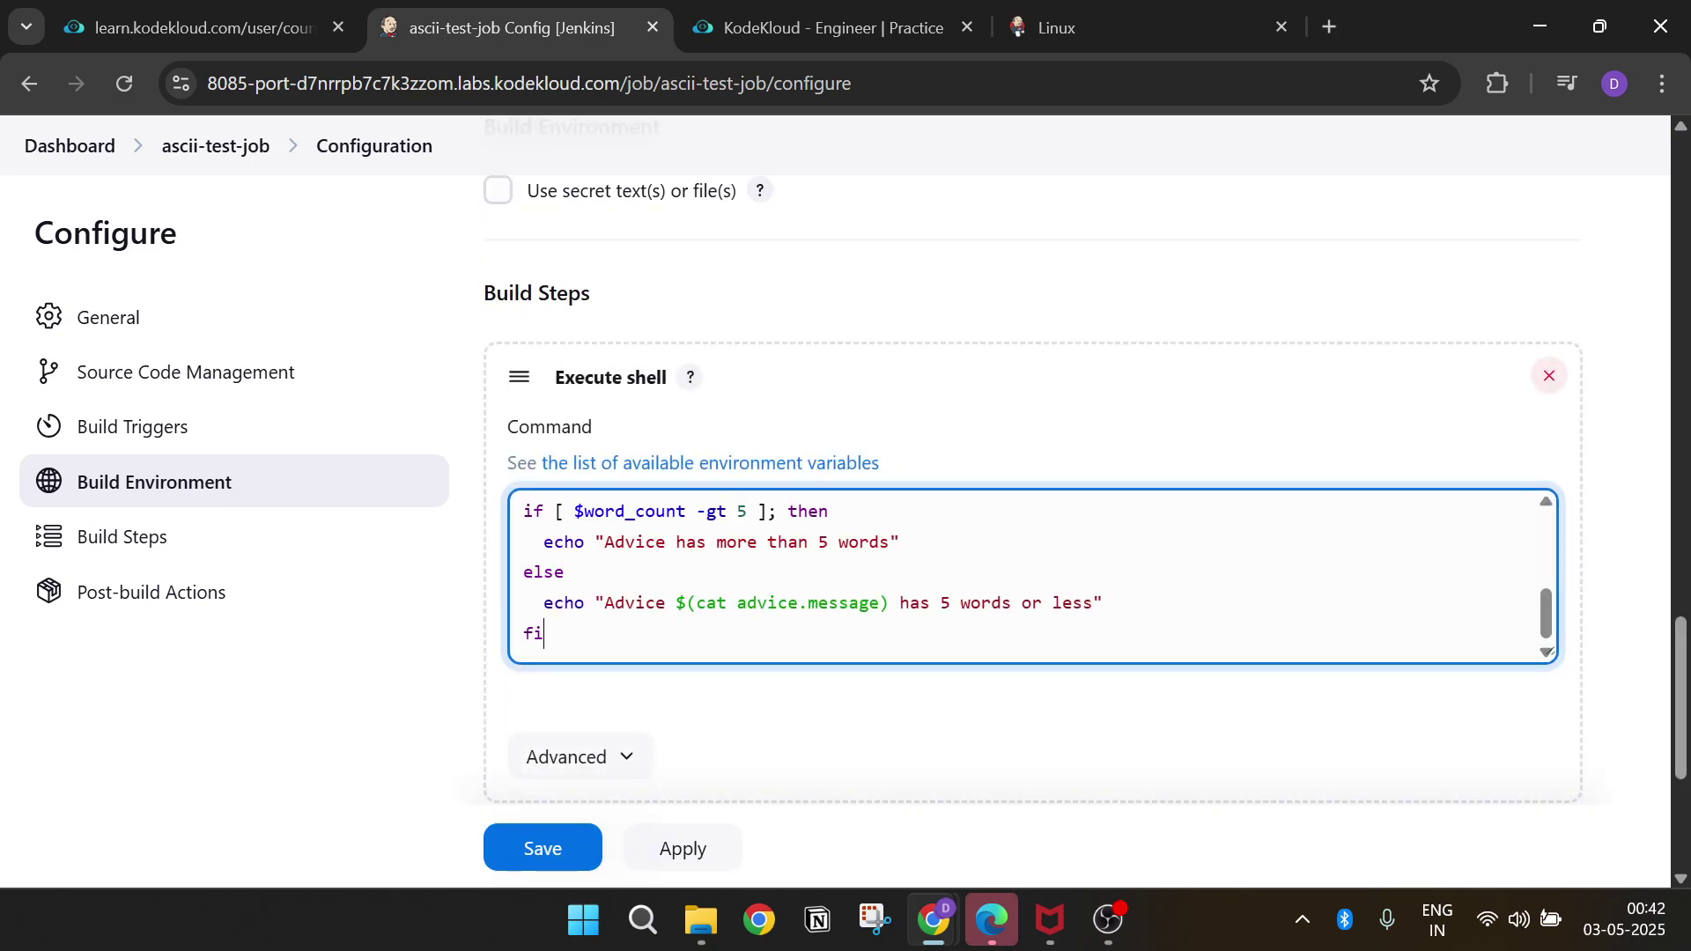
click(565, 852)
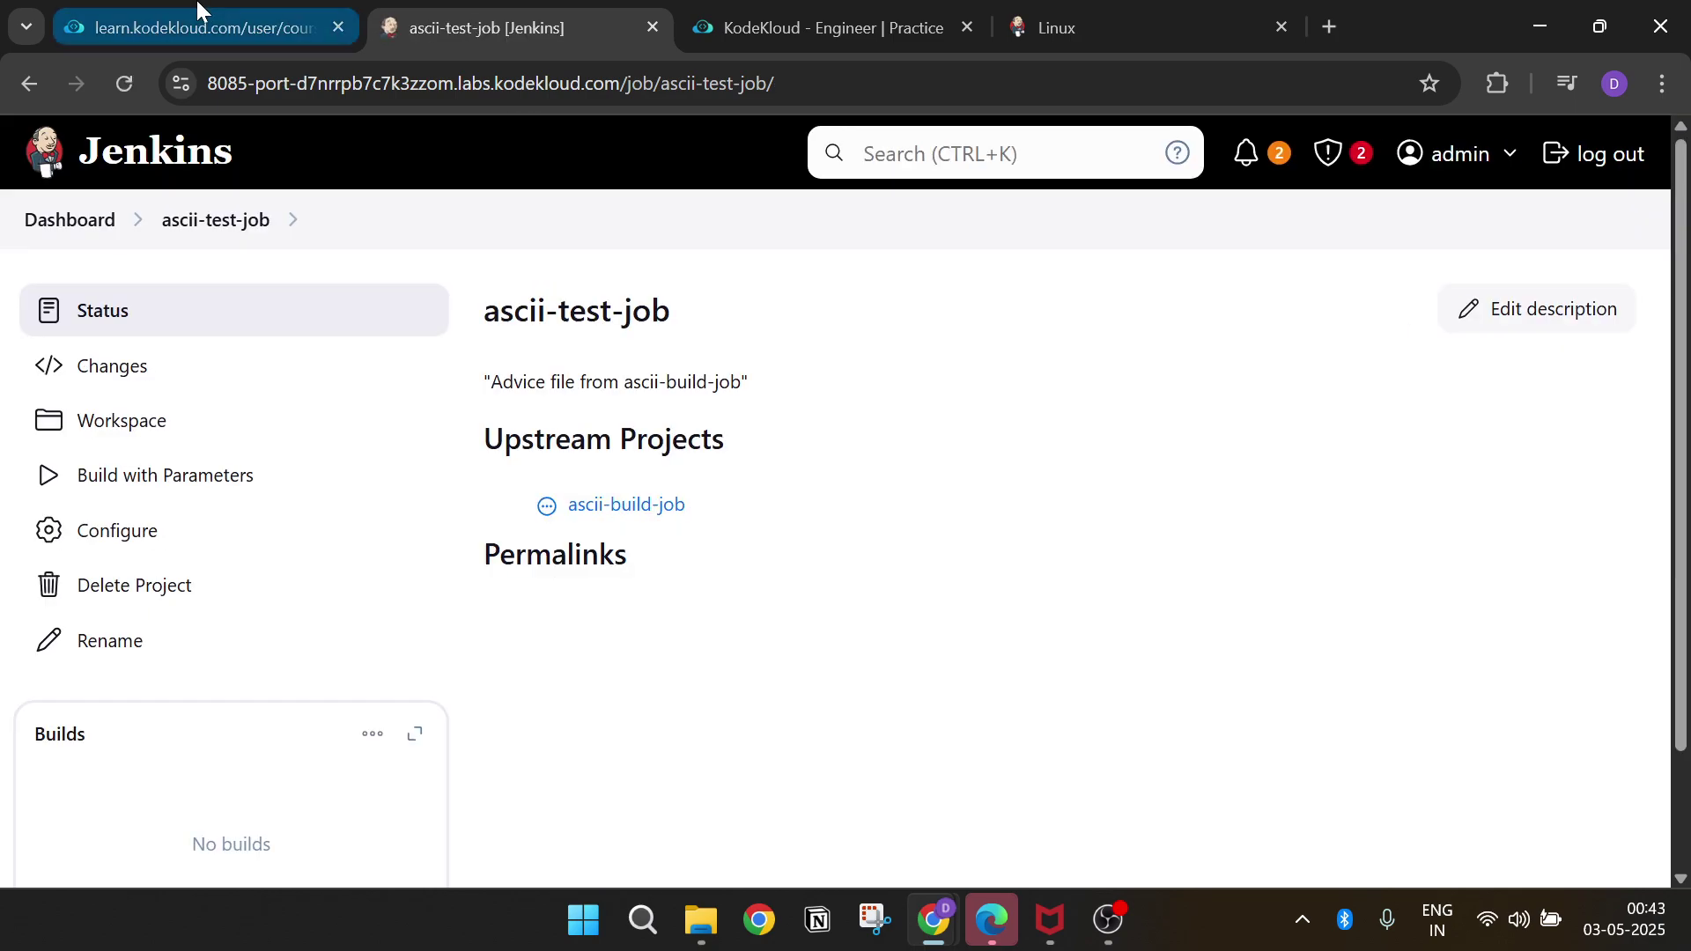
- Review the lab's remaining solution steps and the task requirements for the two freestyle projects, and return to Jenkins
click(198, 12)
scroll(350, 284, down, 3)
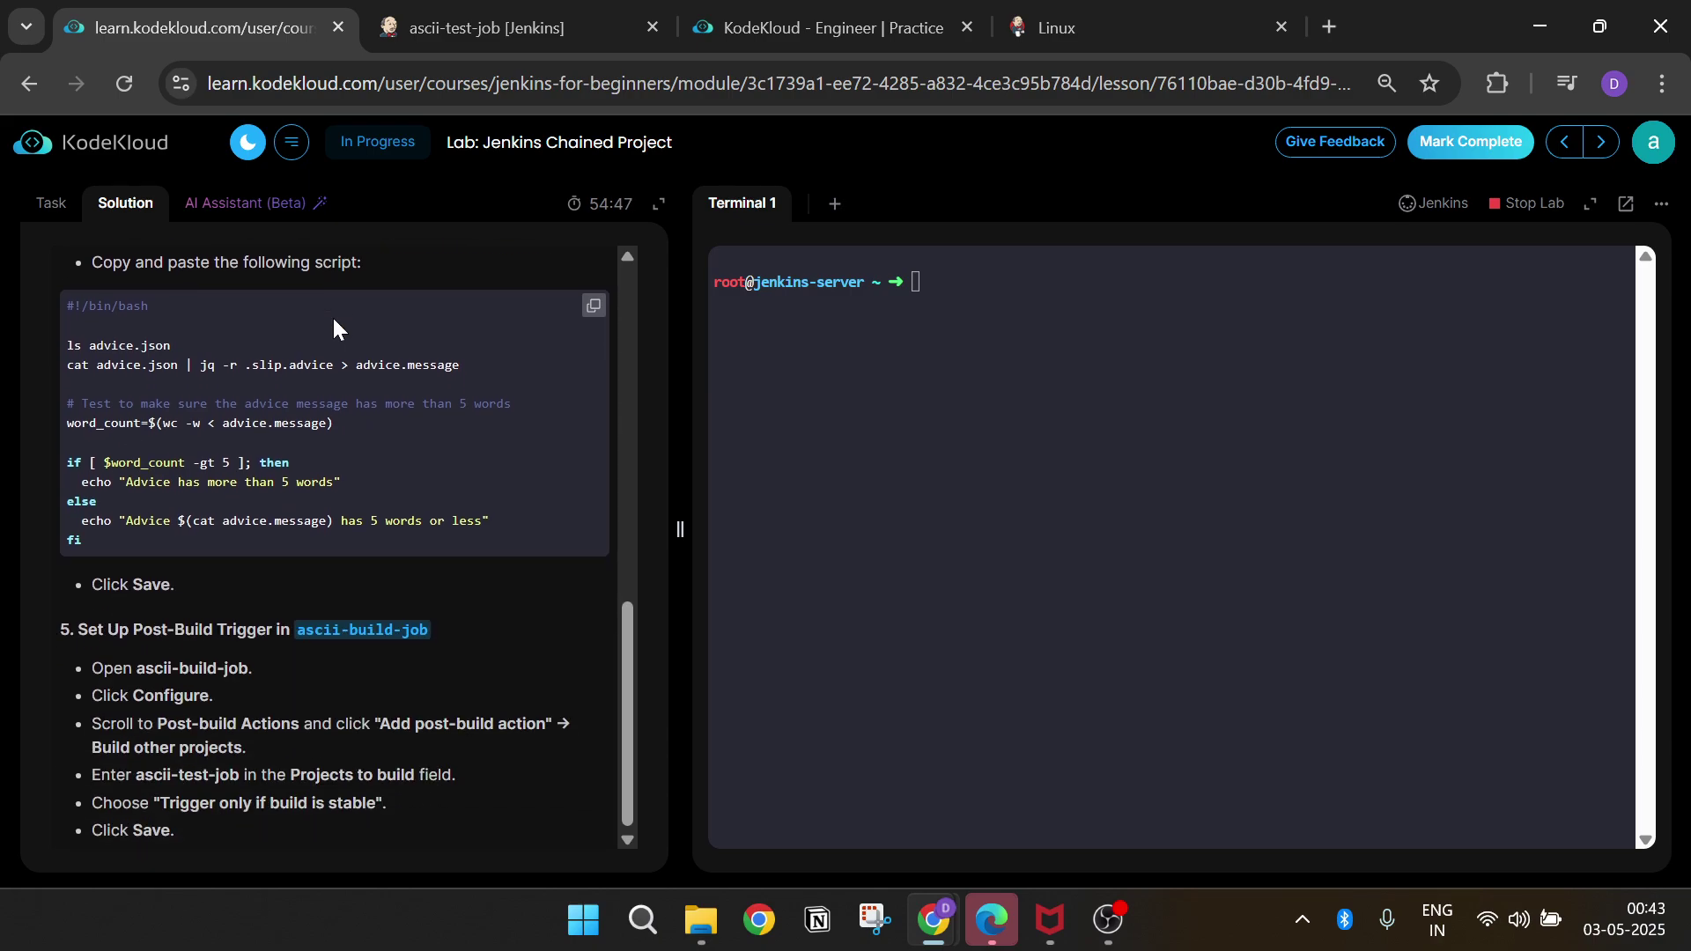
scroll(331, 315, up, 10)
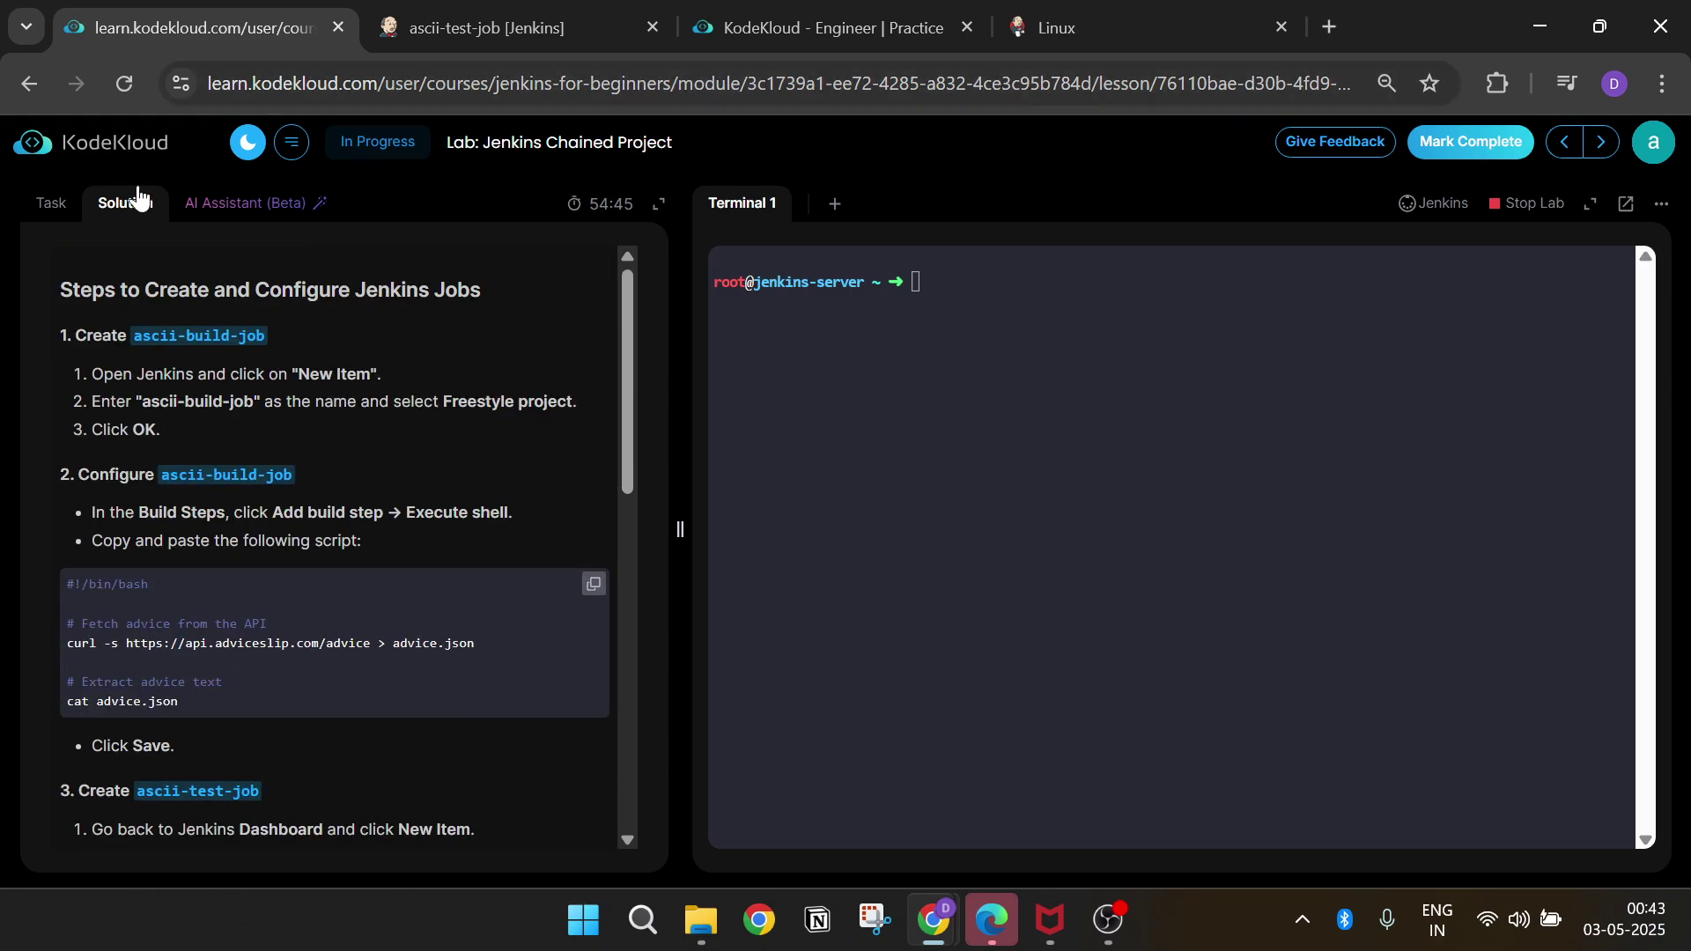
click(49, 205)
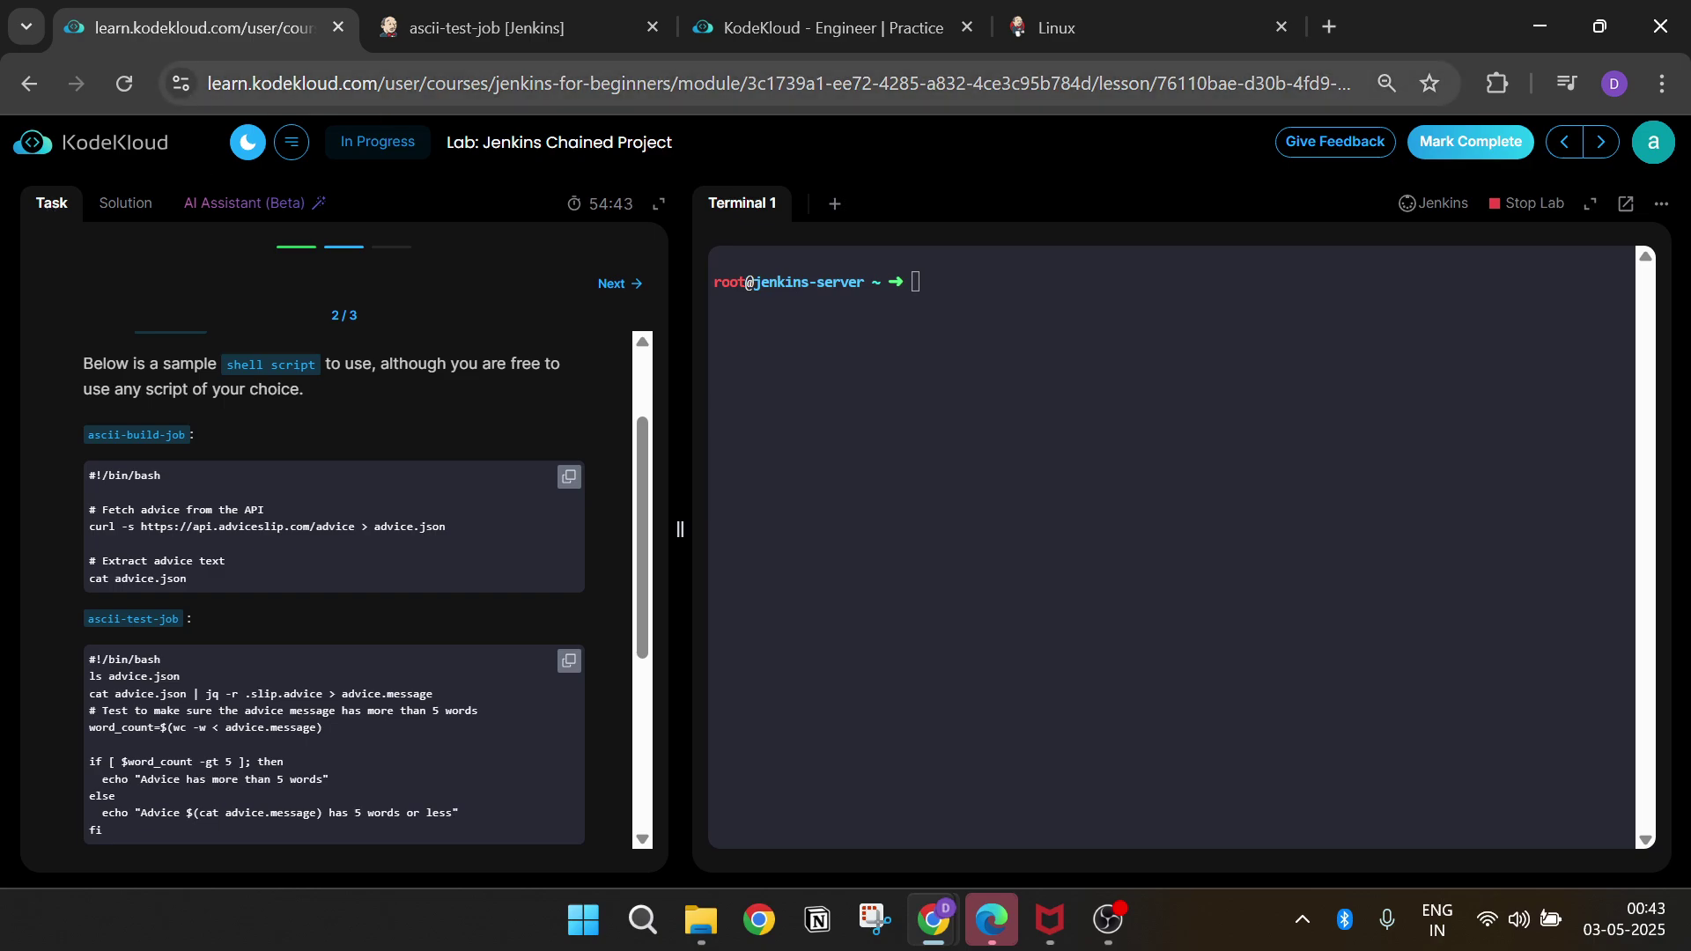
scroll(352, 361, up, 2)
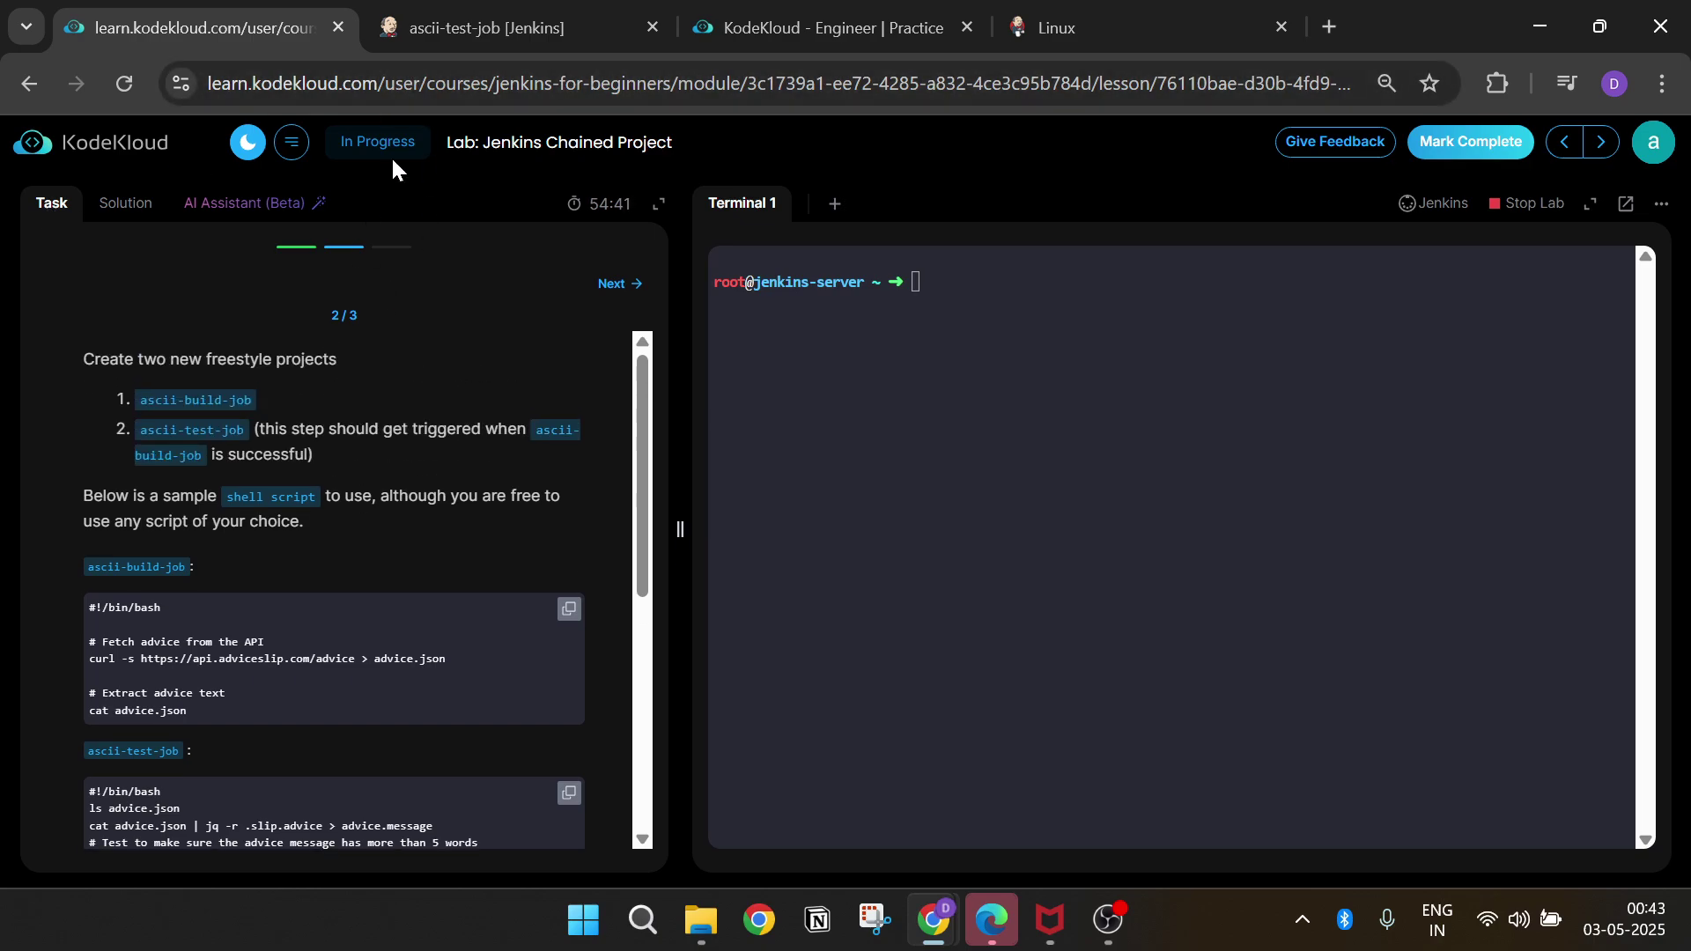
click(465, 34)
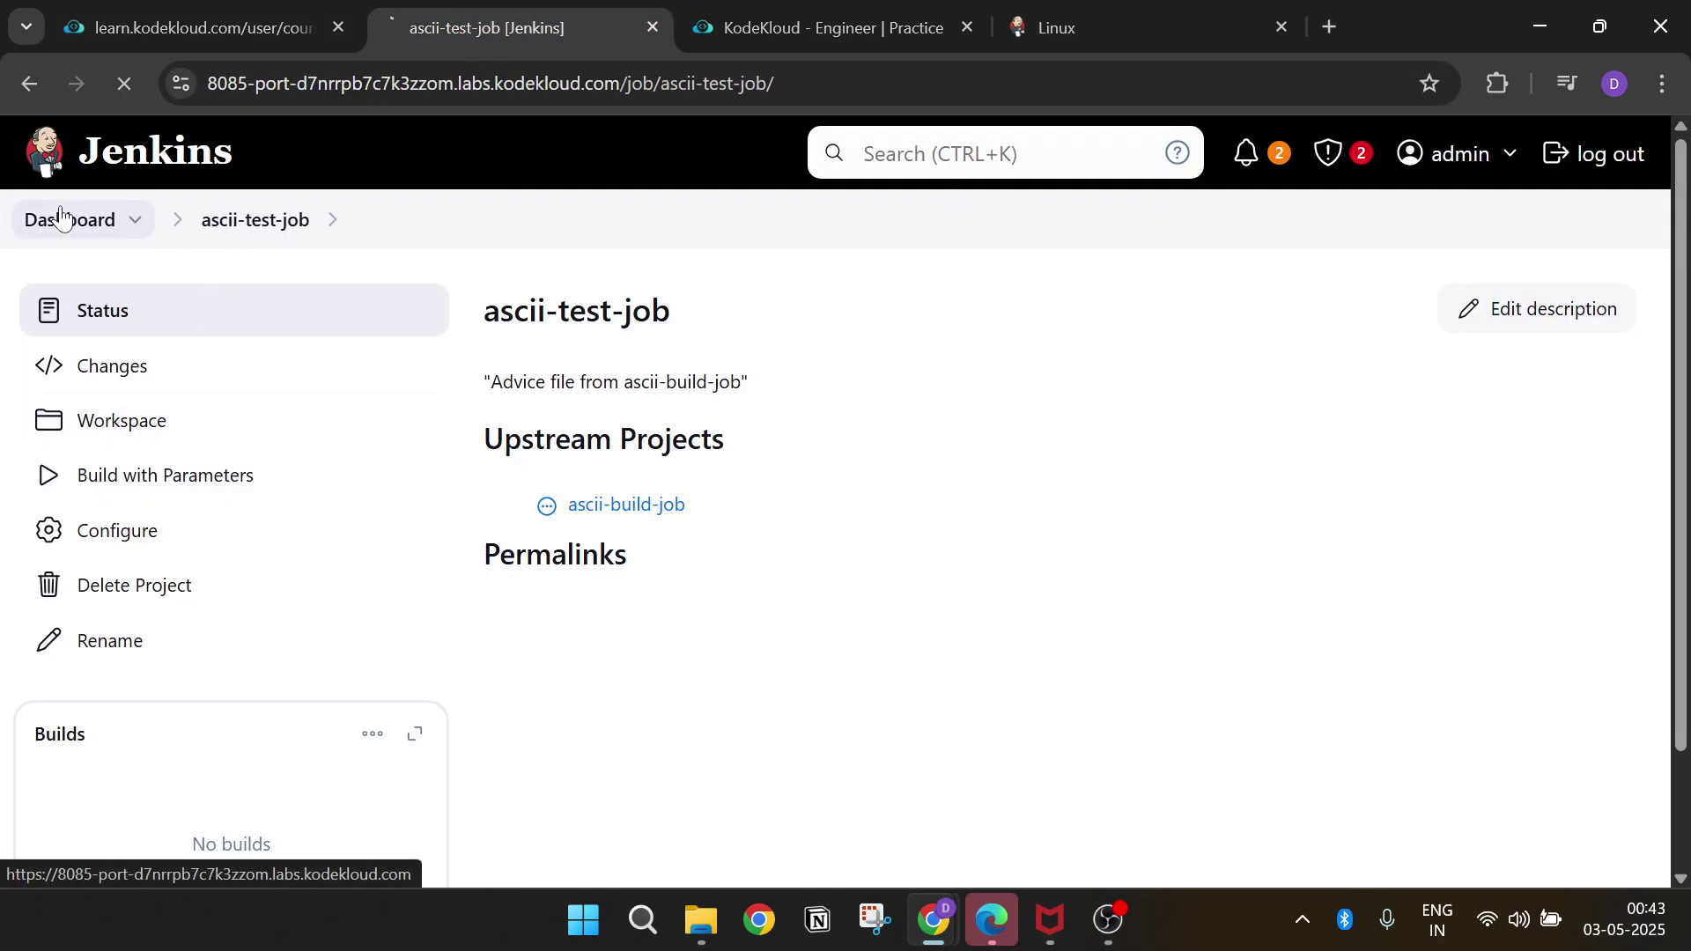
- Run a build of ascii-build-job and check its build history
click(60, 216)
drag(811, 521, 722, 532)
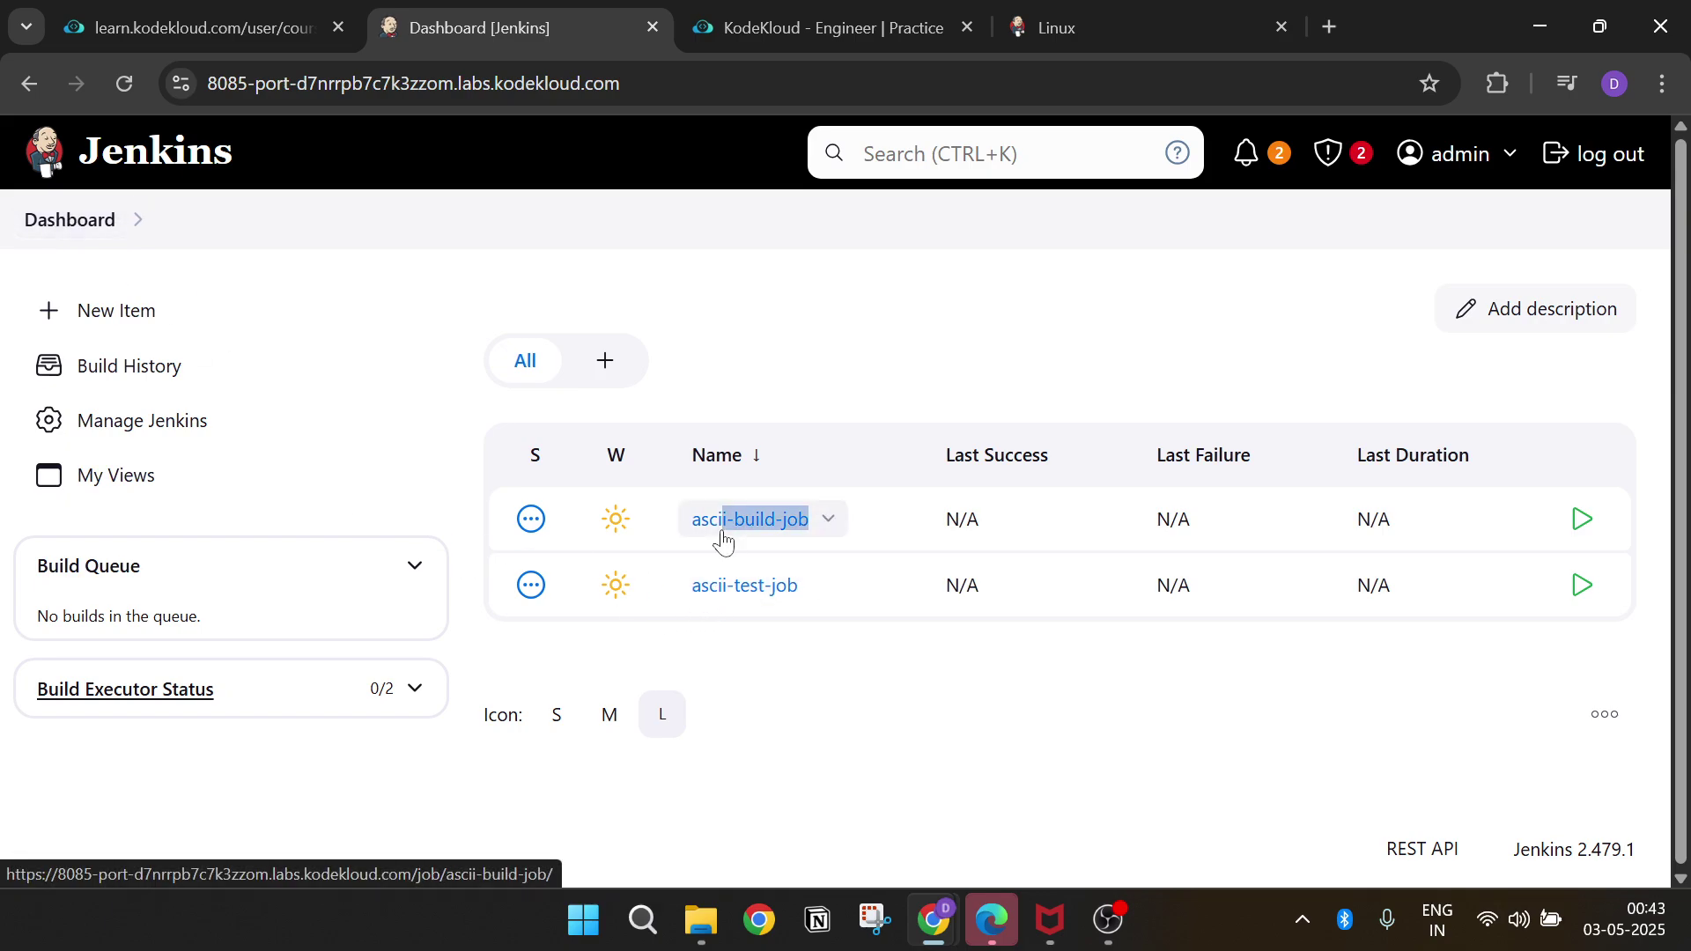
click(690, 525)
click(717, 528)
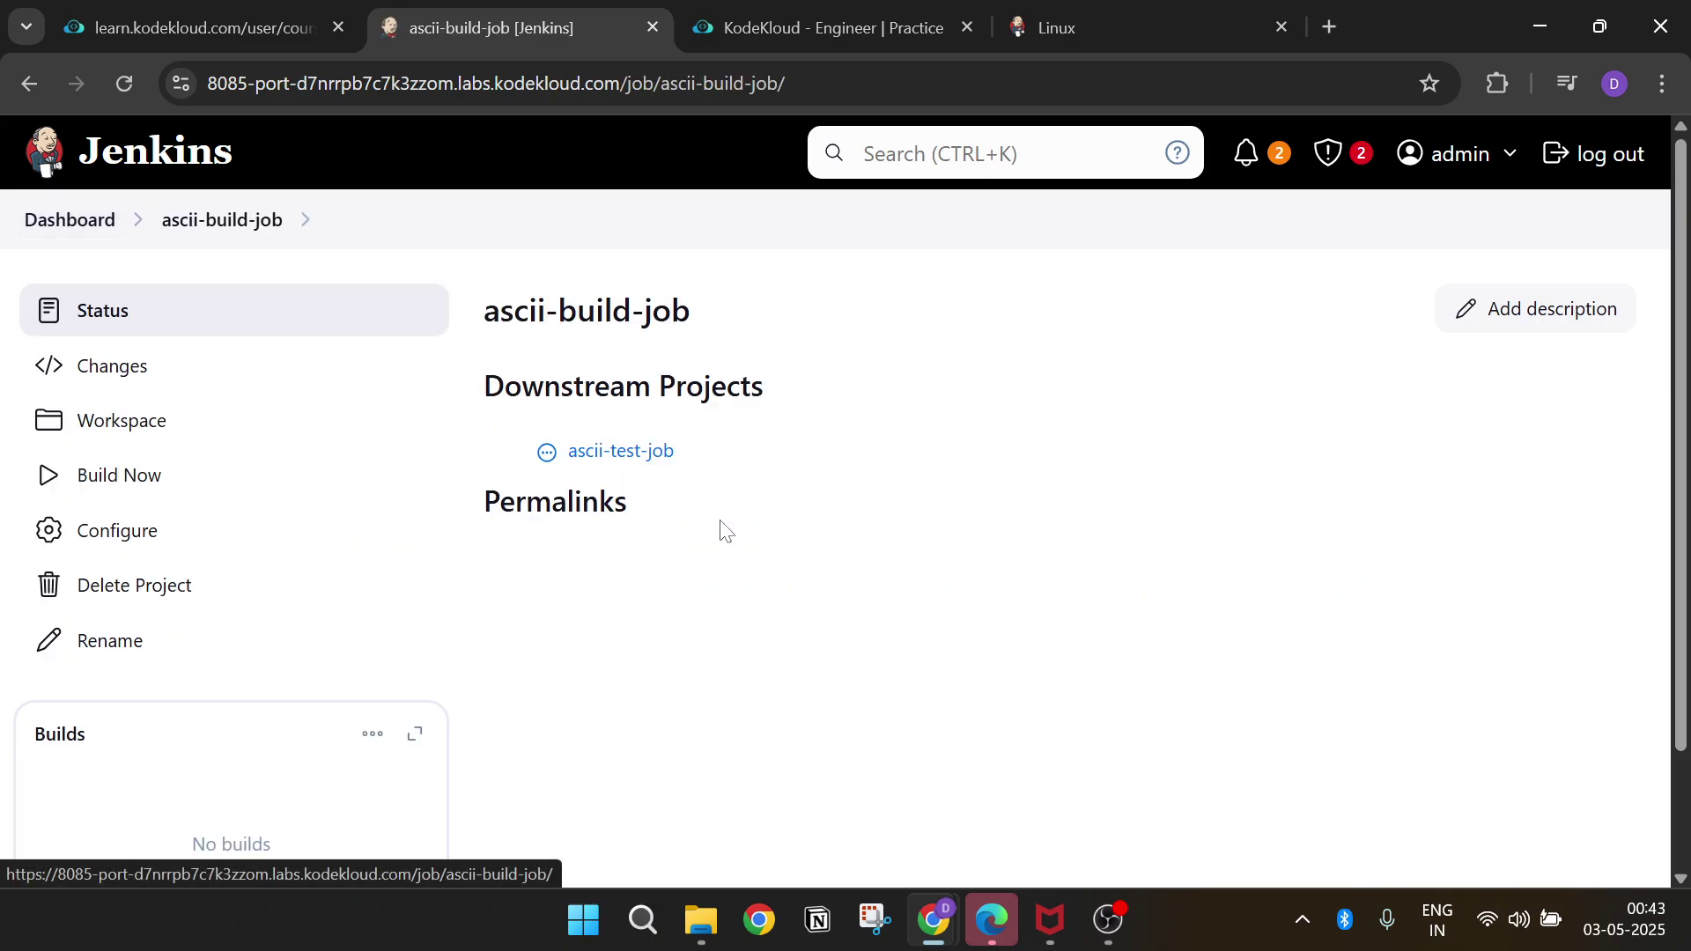
click(188, 483)
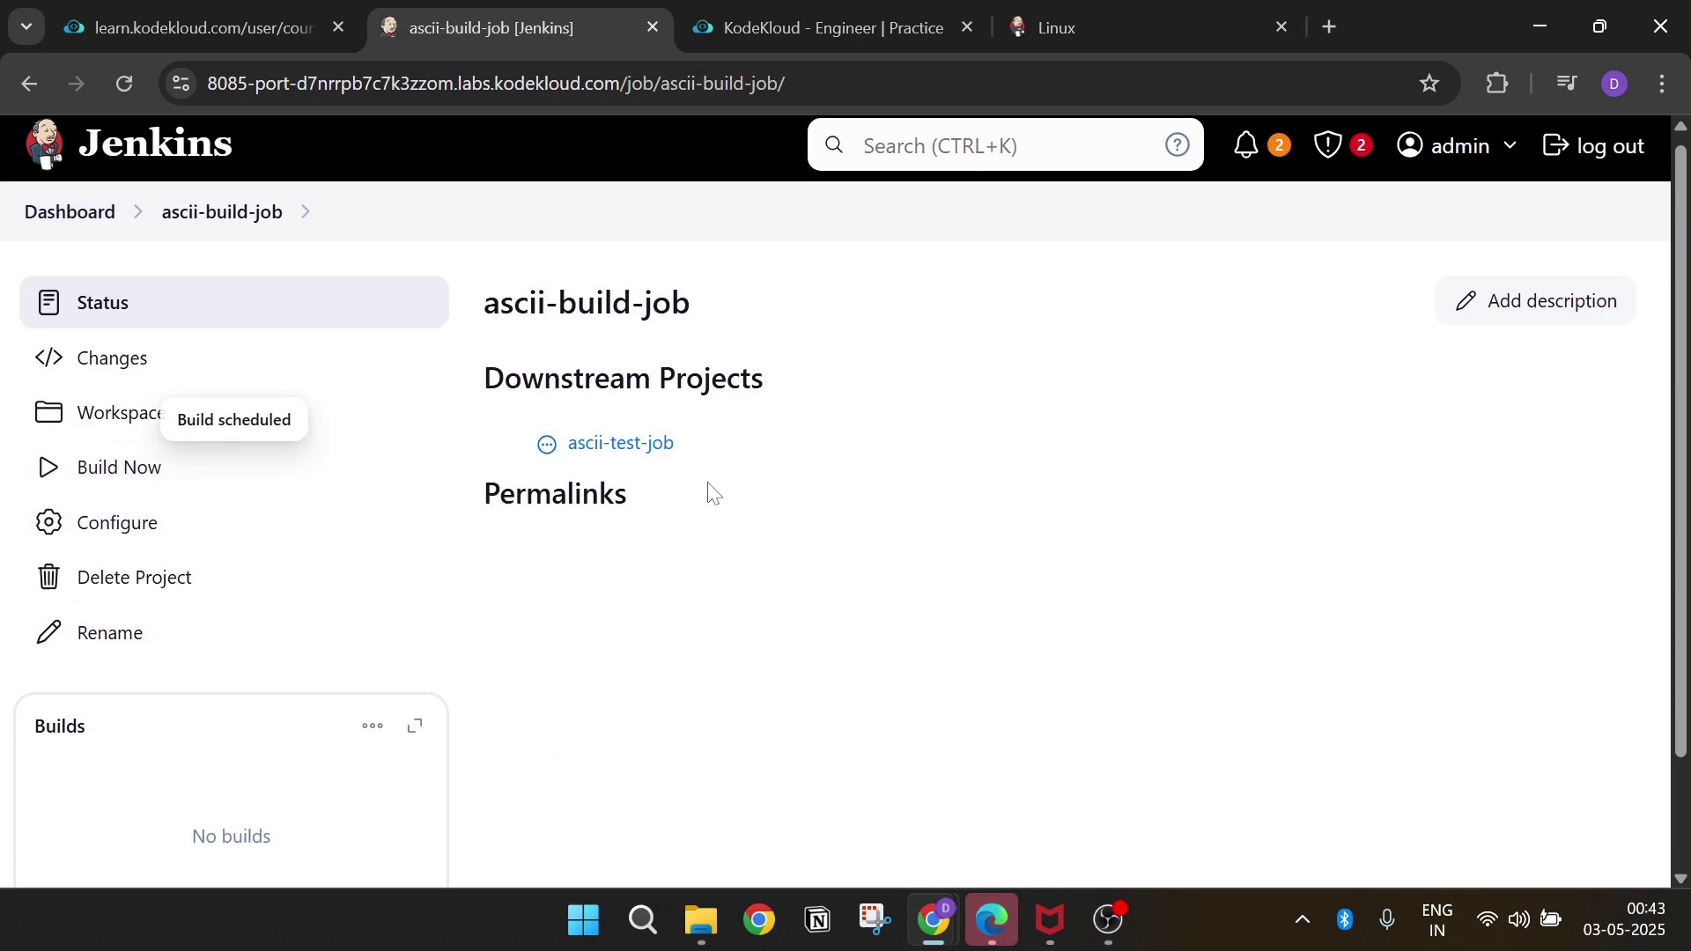
scroll(714, 493, down, 2)
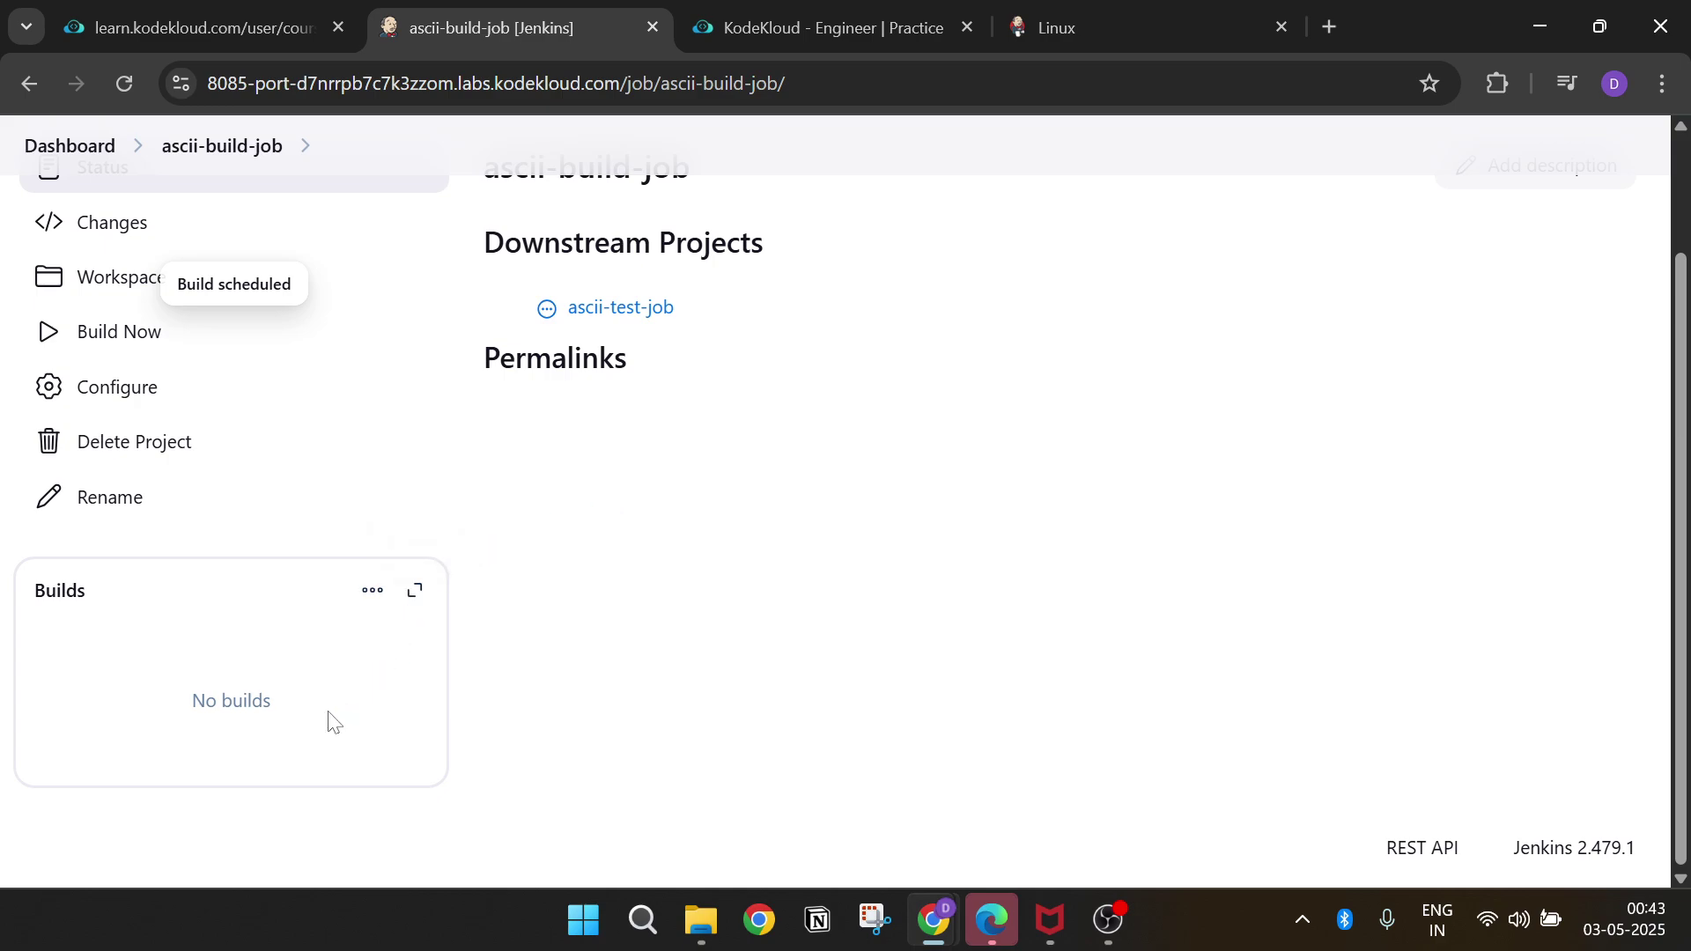
scroll(381, 679, up, 2)
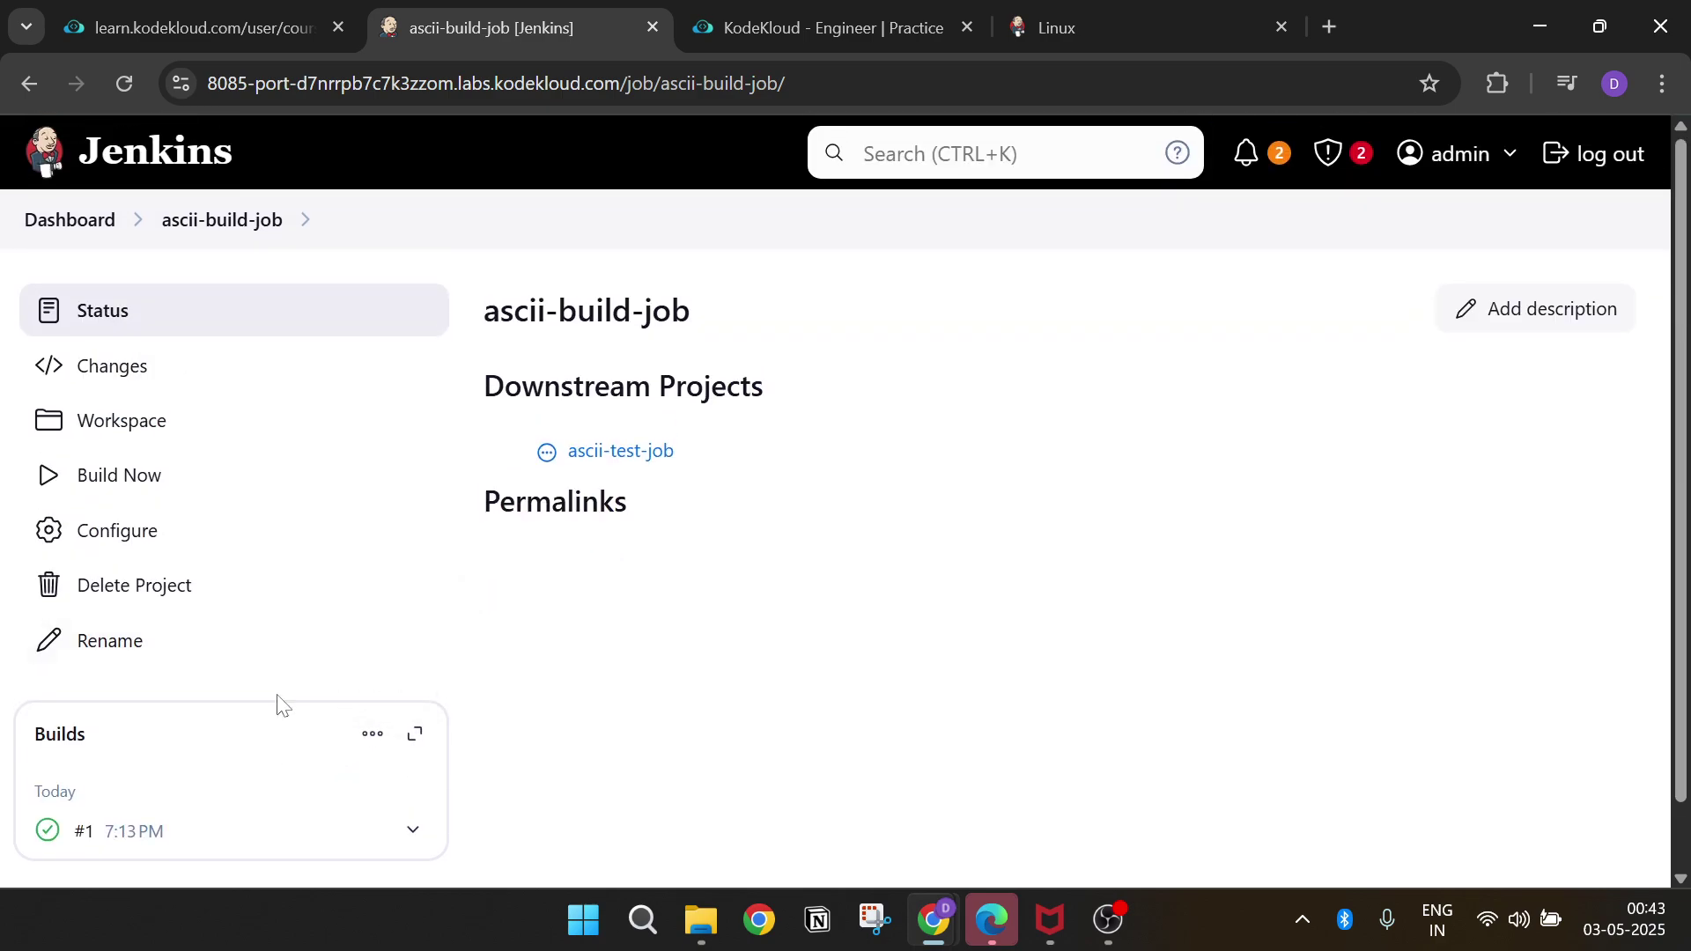
scroll(176, 740, down, 2)
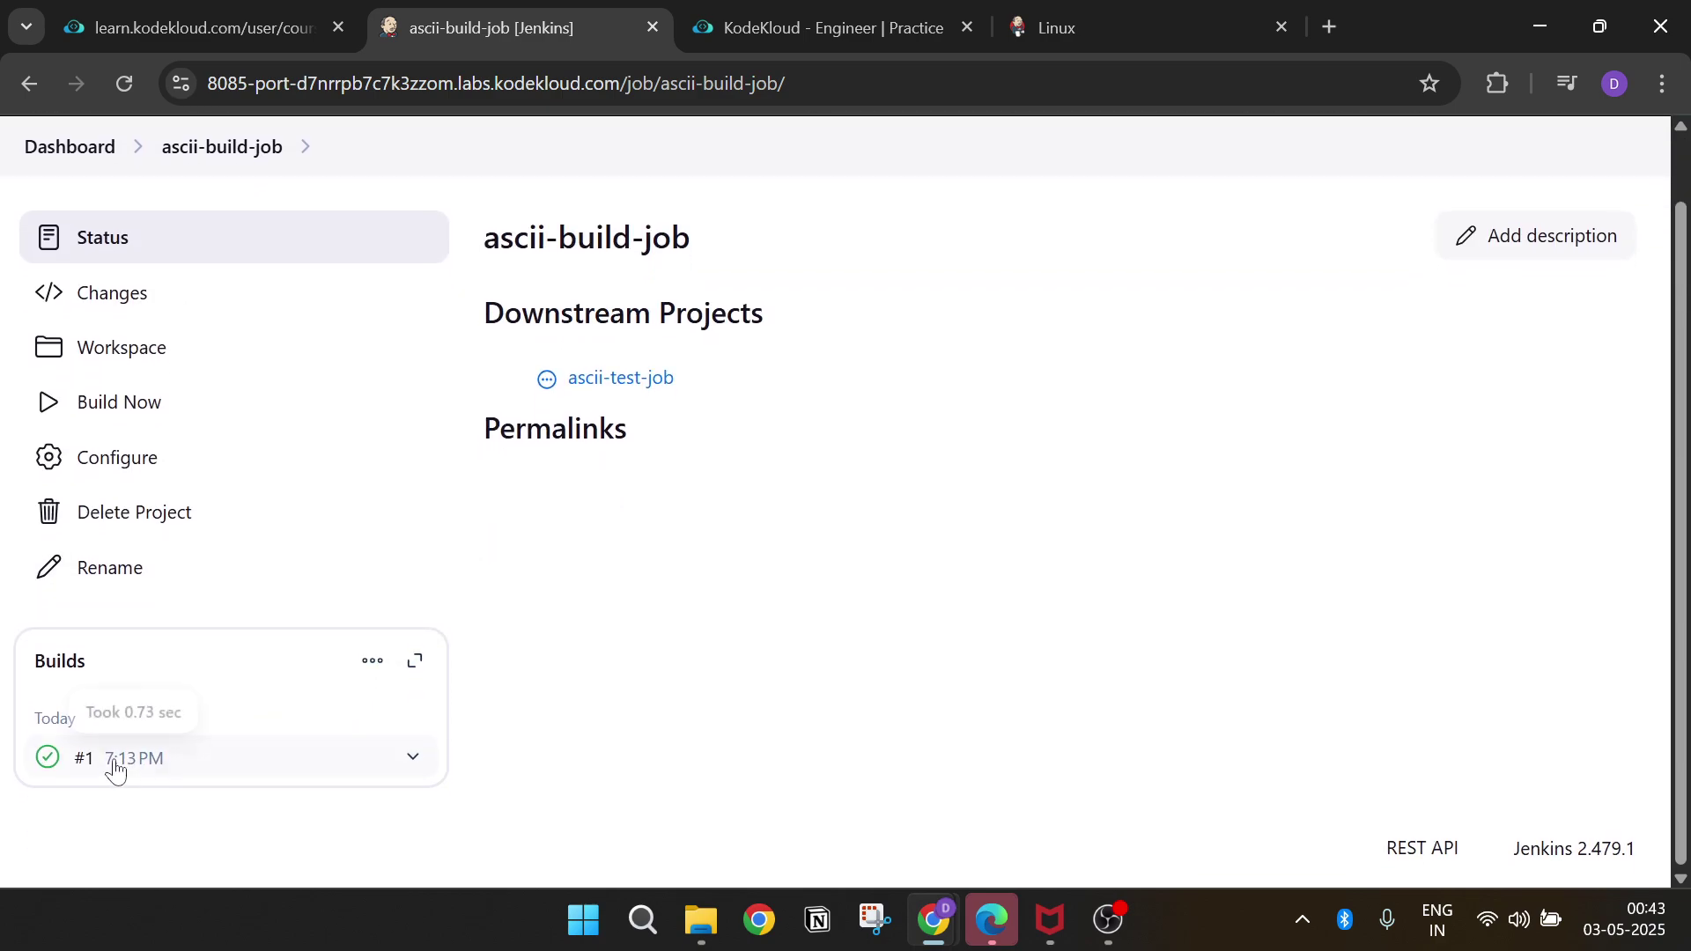
- Check the build history of the downstream ascii-test-job and return to the Jenkins dashboard
click(592, 380)
scroll(540, 474, down, 2)
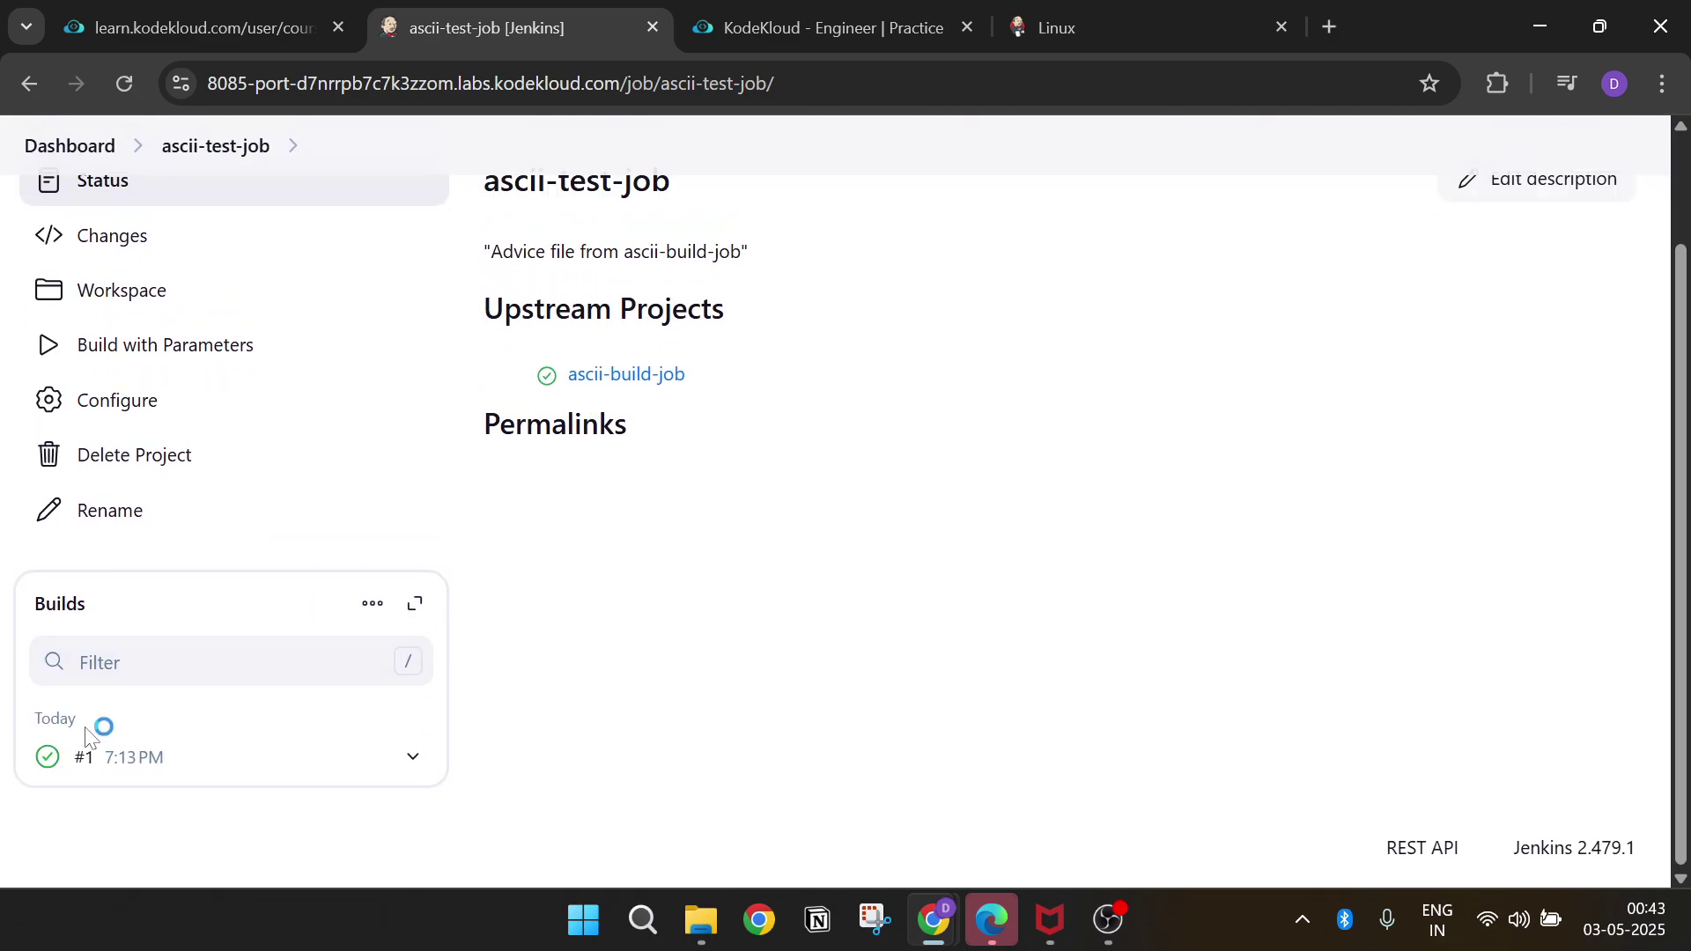
click(104, 151)
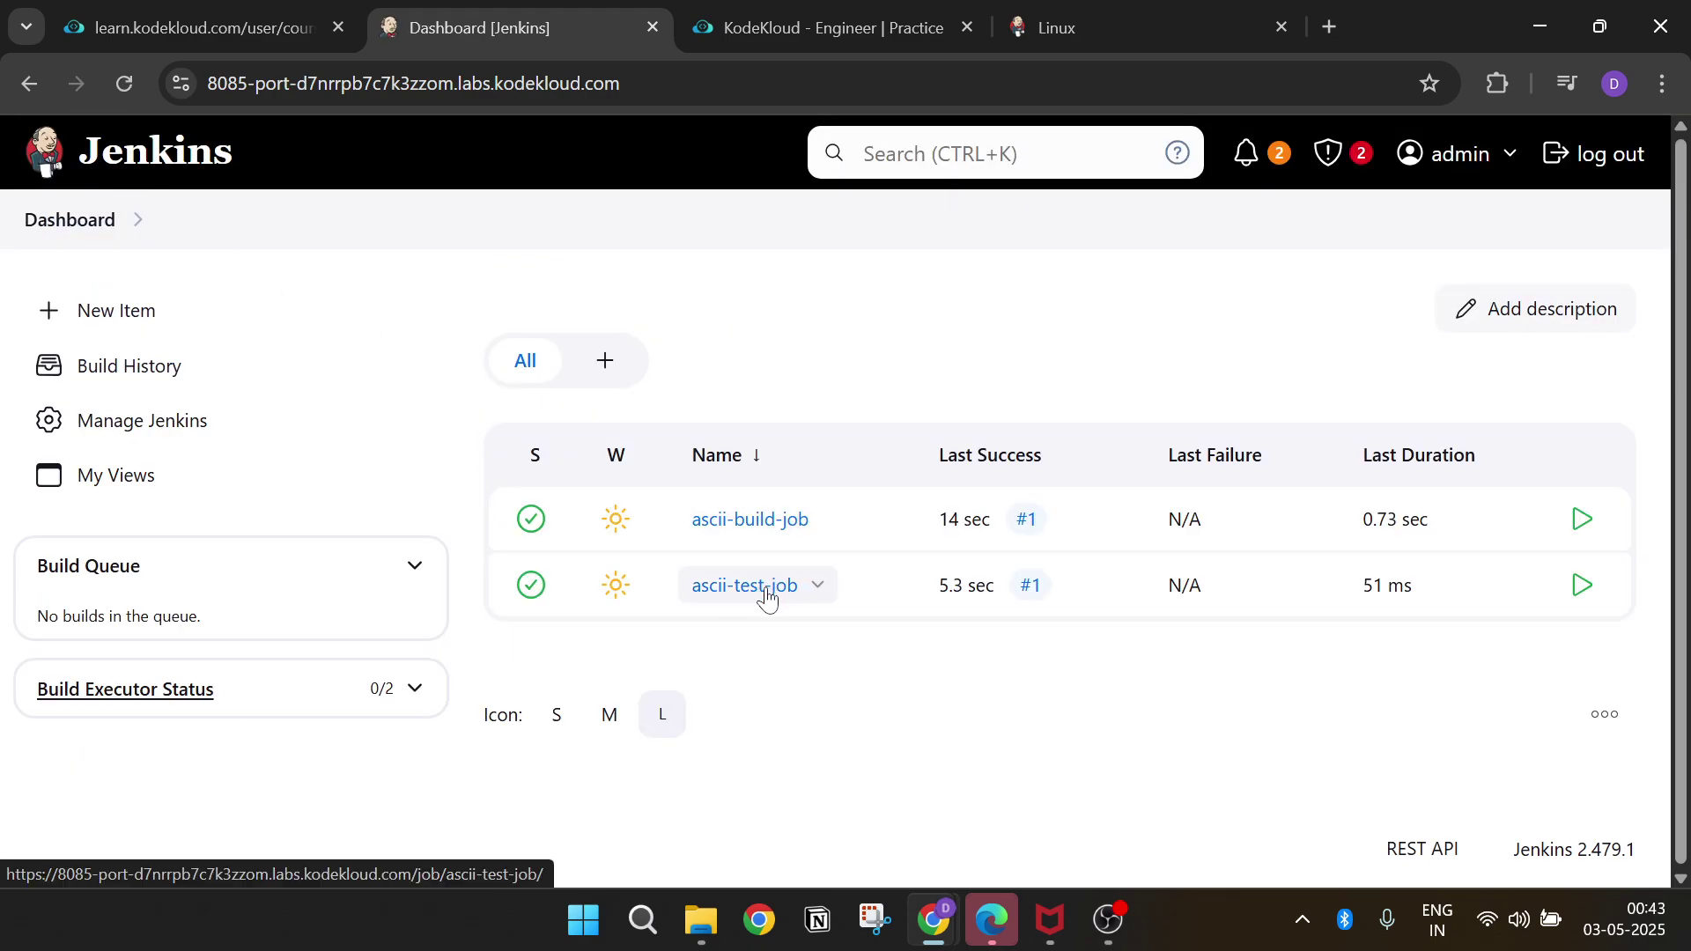
- Switch to the KodeKloud lab, run the check for task 2 and continue to task 3
click(251, 27)
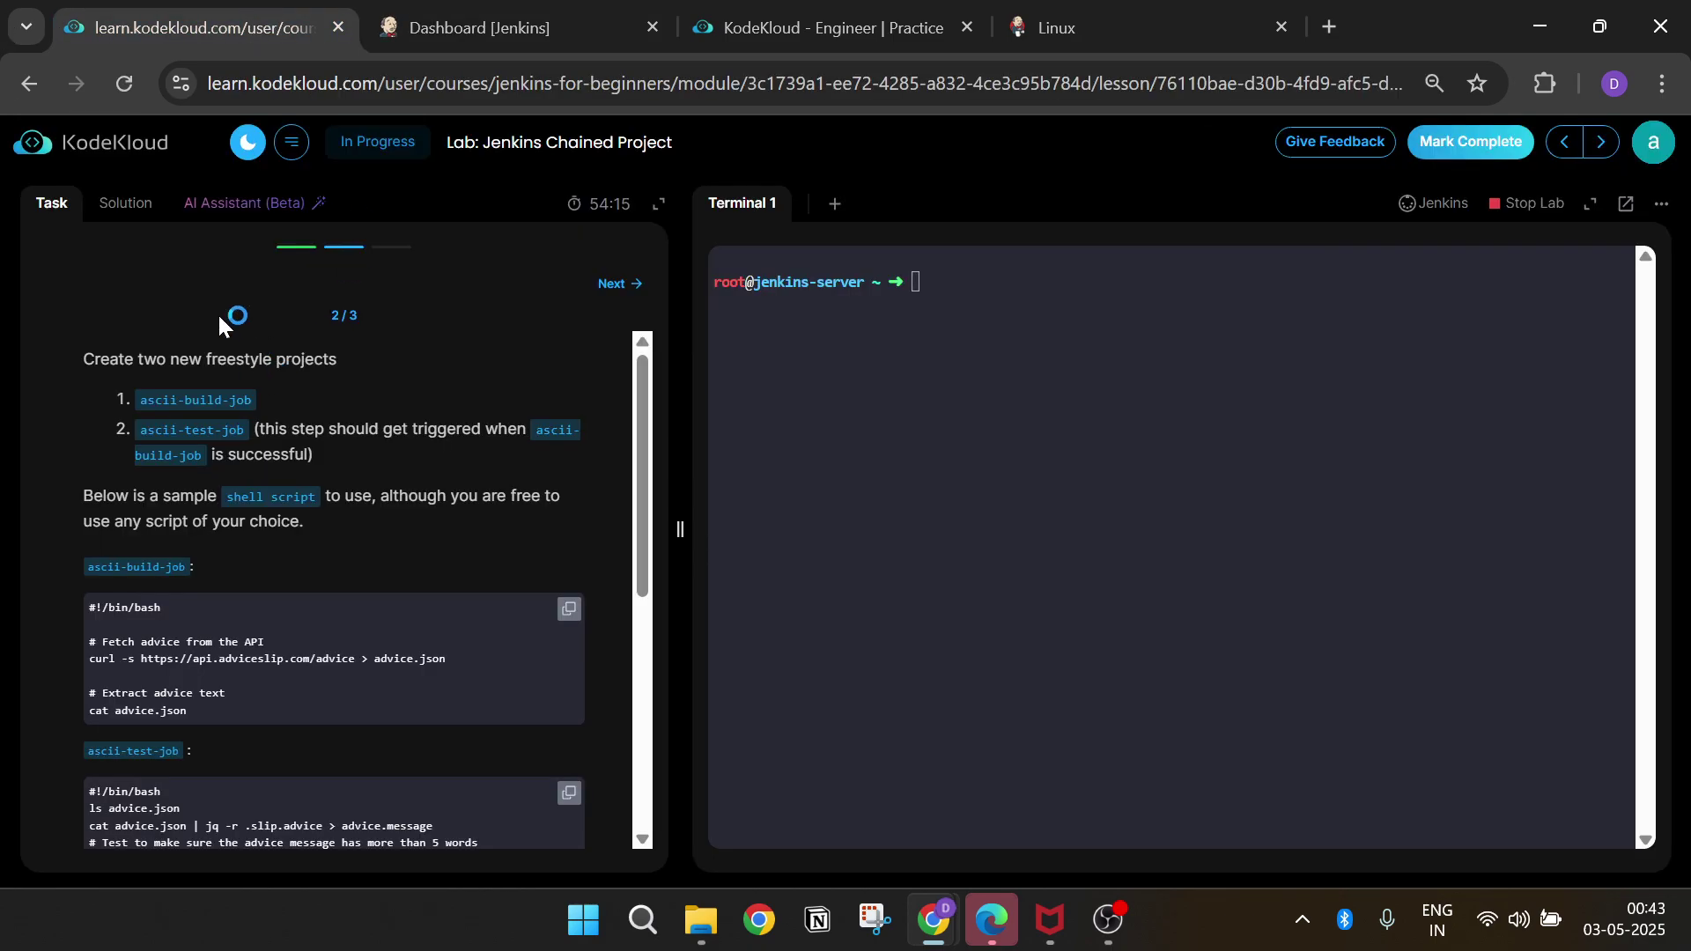
scroll(157, 395, down, 5)
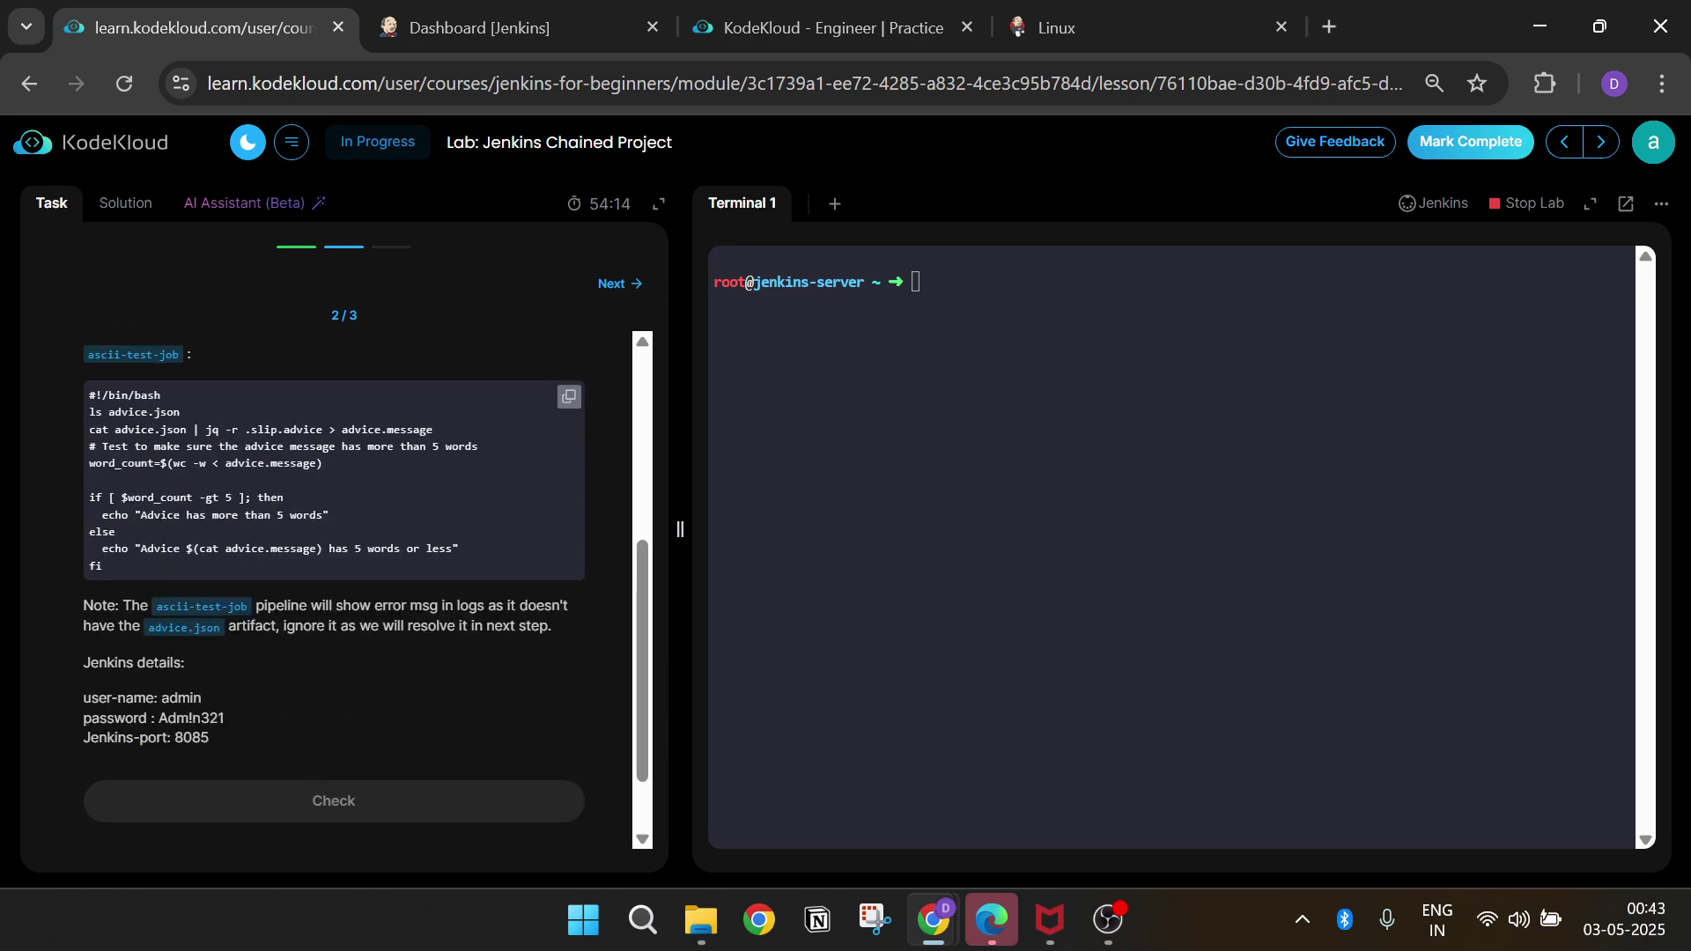
click(256, 801)
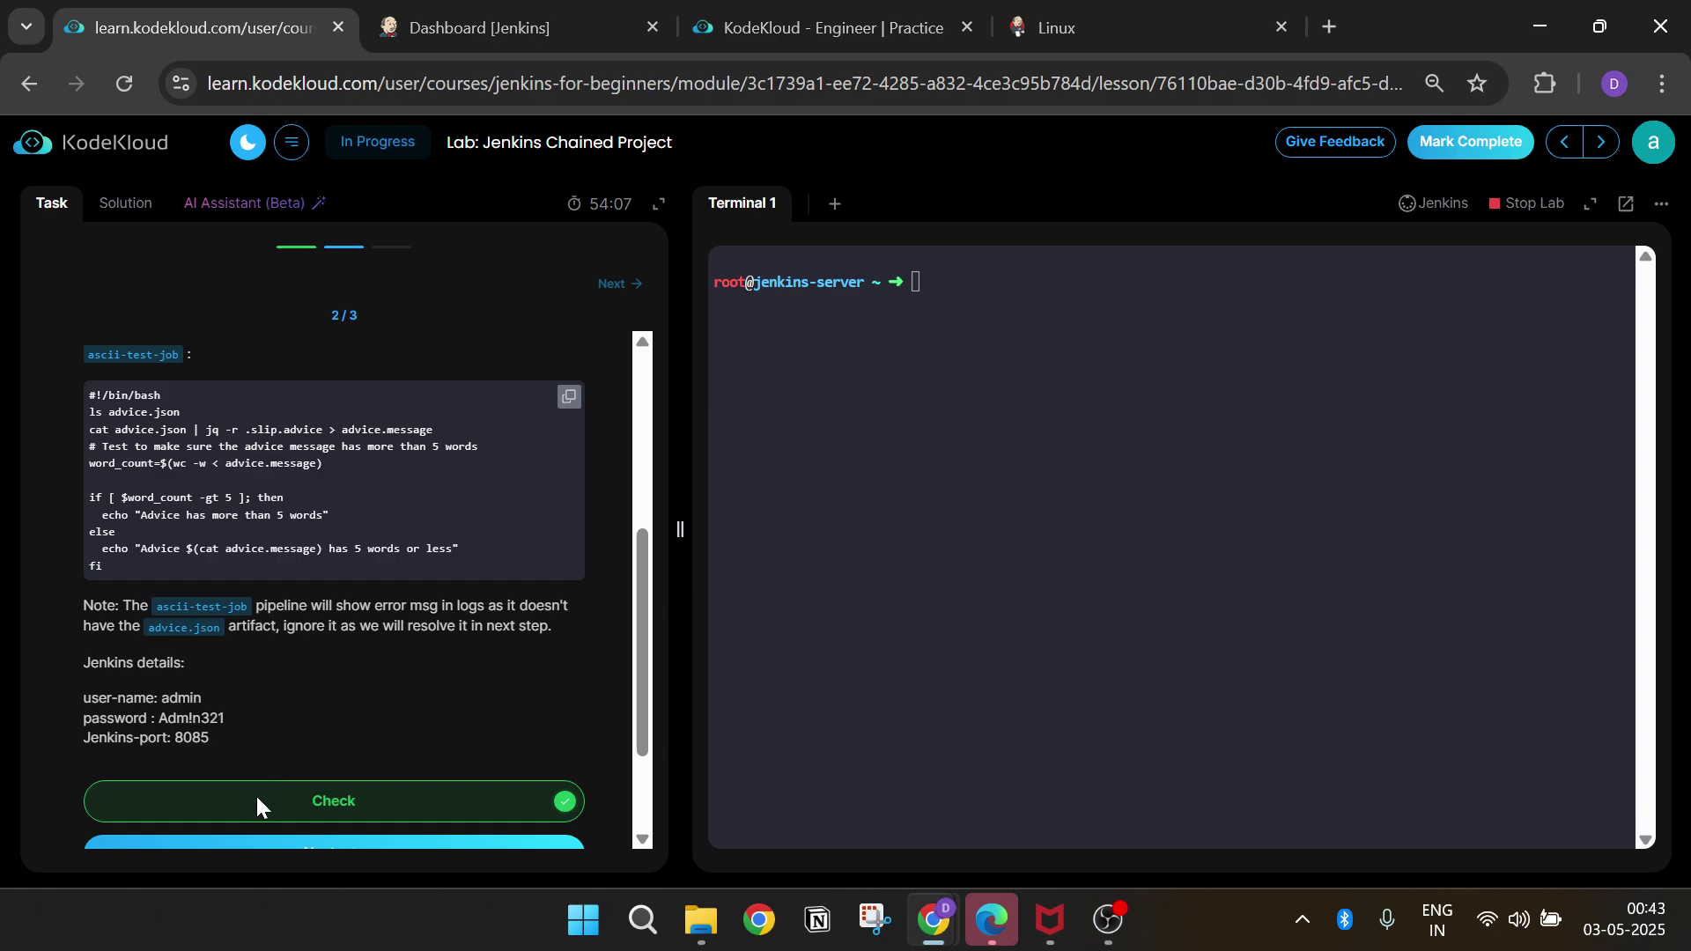
scroll(308, 734, down, 2)
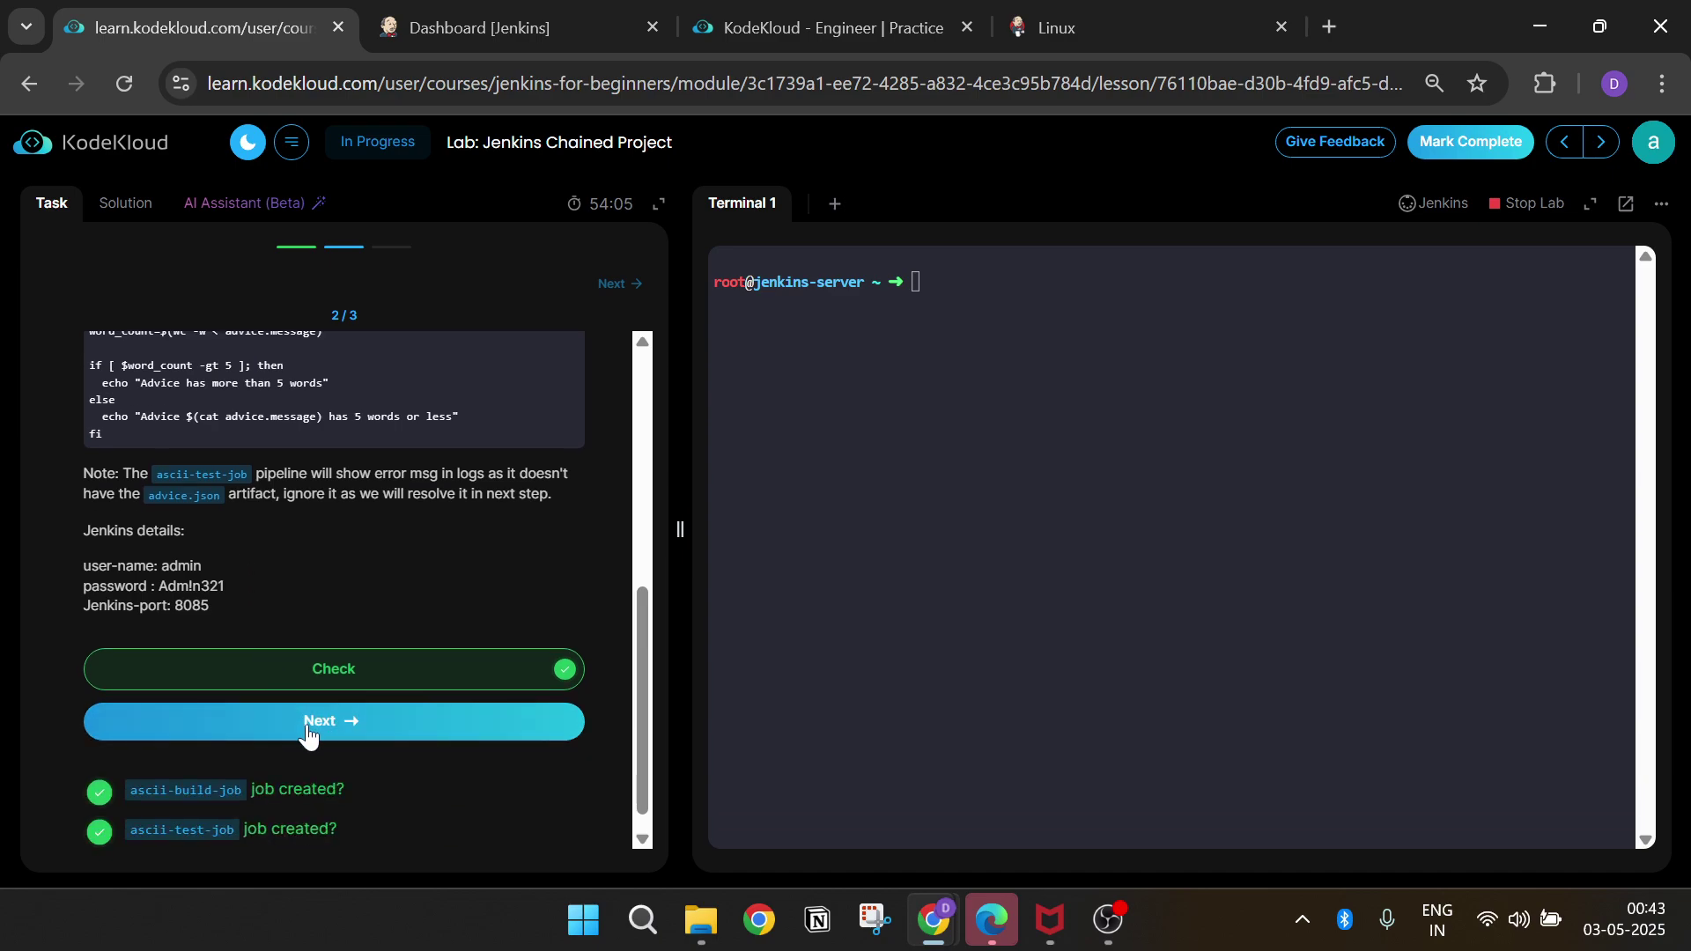
click(308, 731)
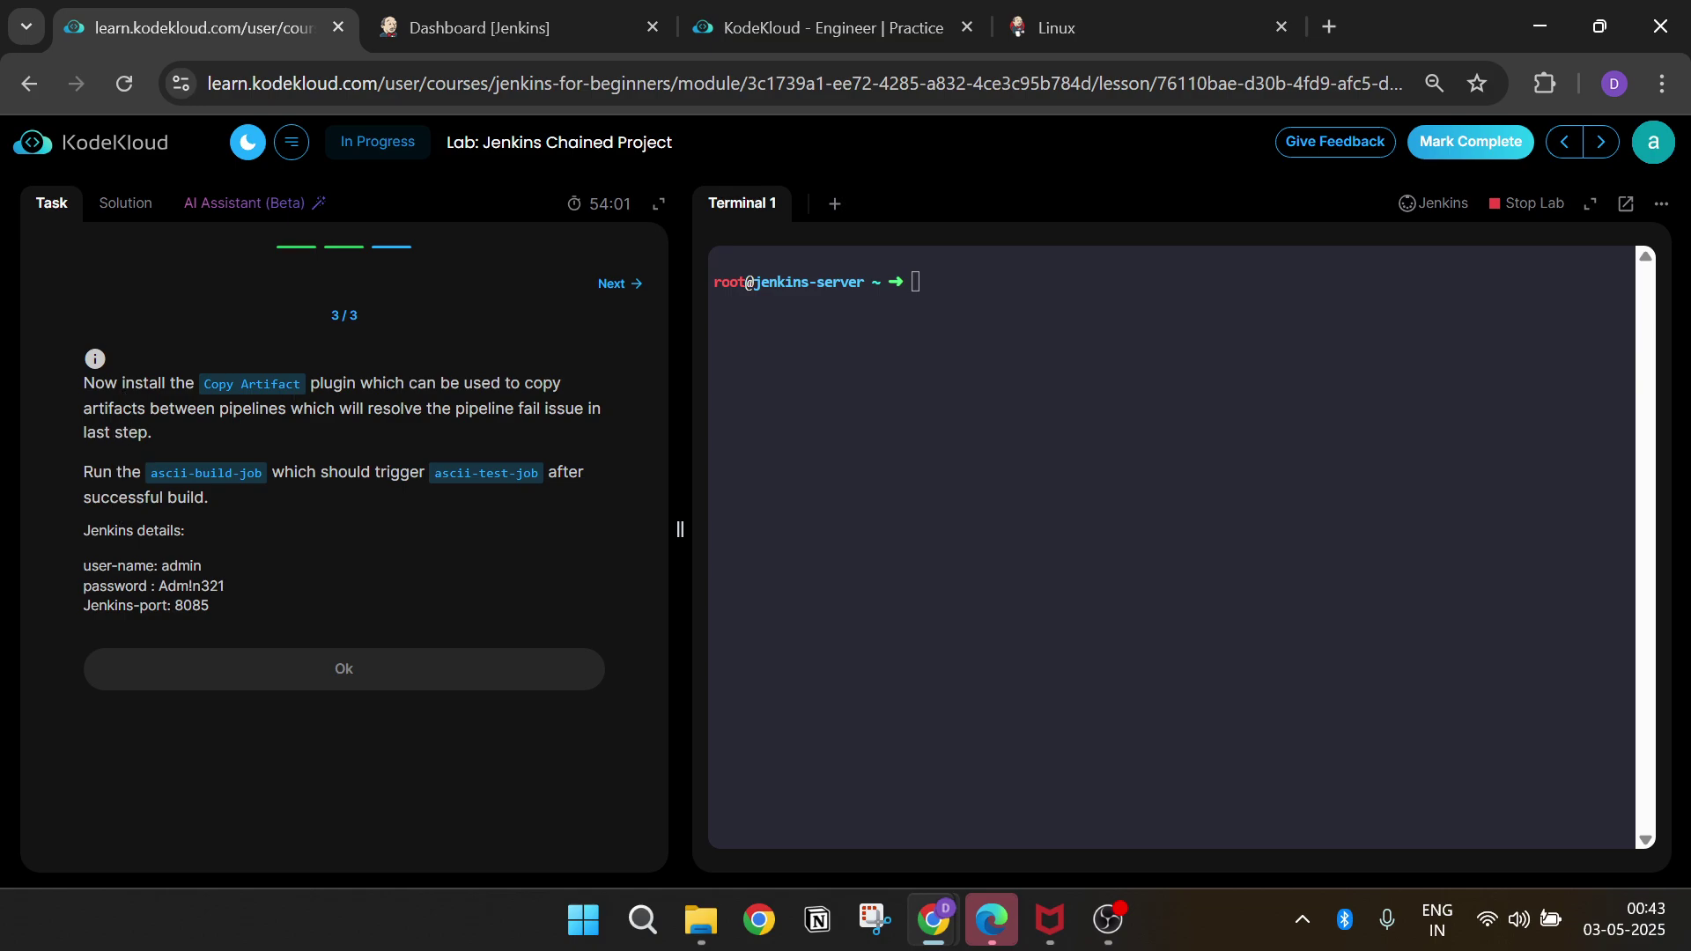
- Read the task 3 instructions on the Copy Artifact plugin and running ascii-build-job, including the introduction of the lab solution
drag(84, 382, 560, 380)
click(561, 381)
drag(72, 410, 629, 414)
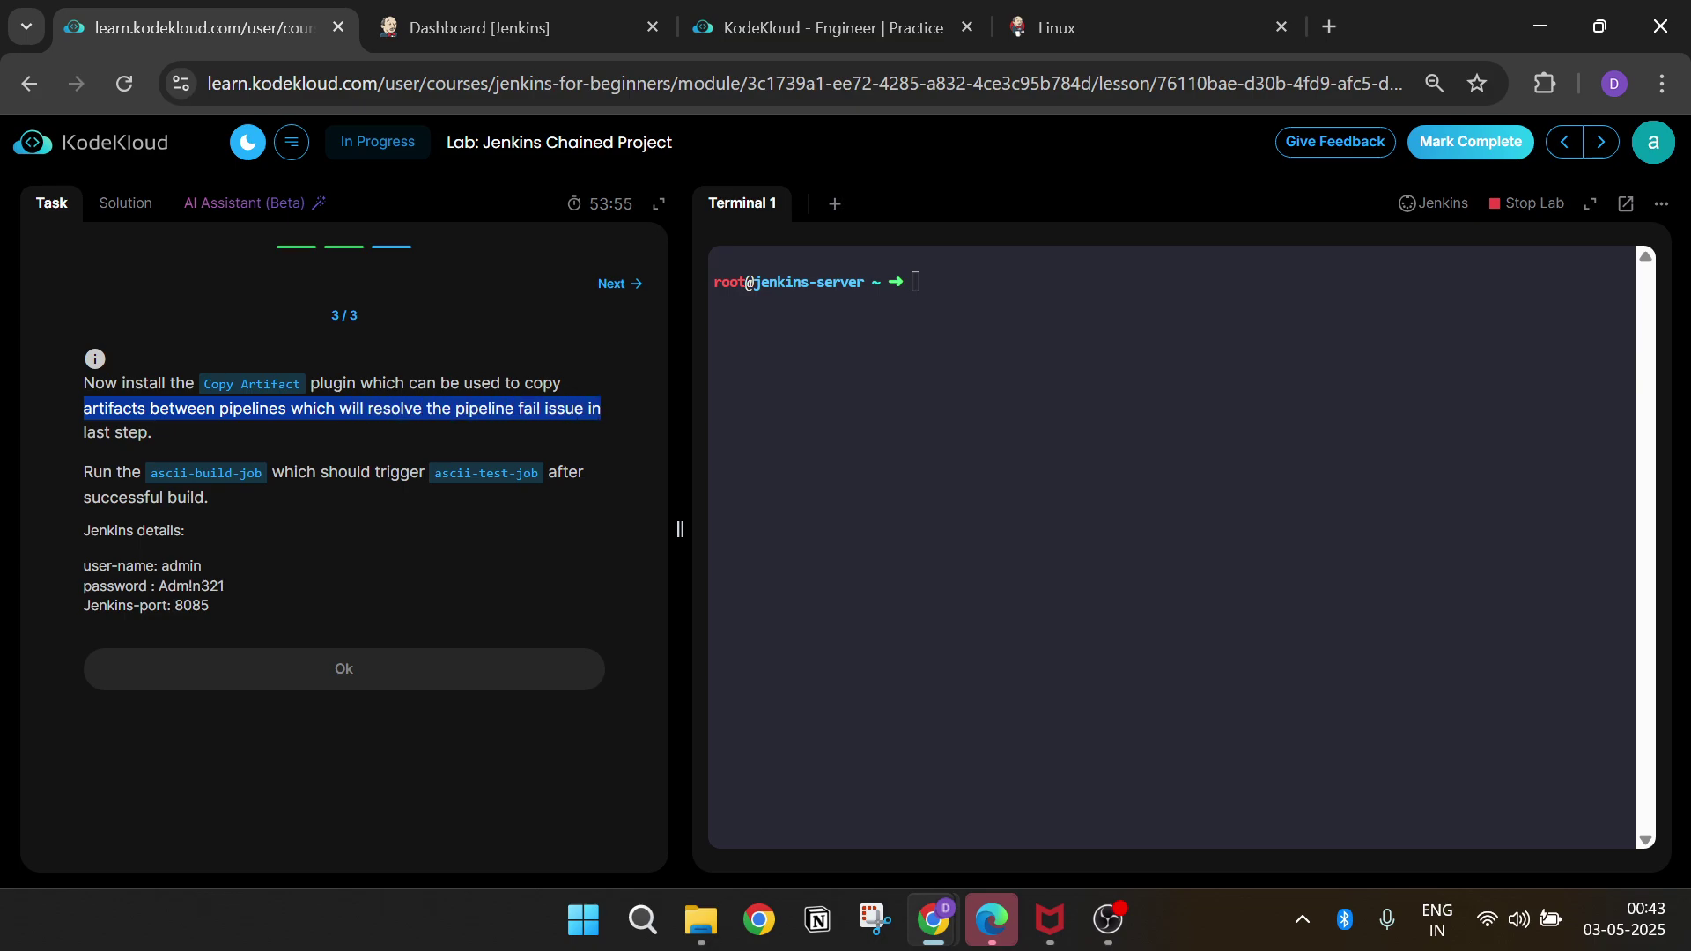
click(629, 414)
drag(76, 424, 578, 458)
click(211, 425)
click(578, 457)
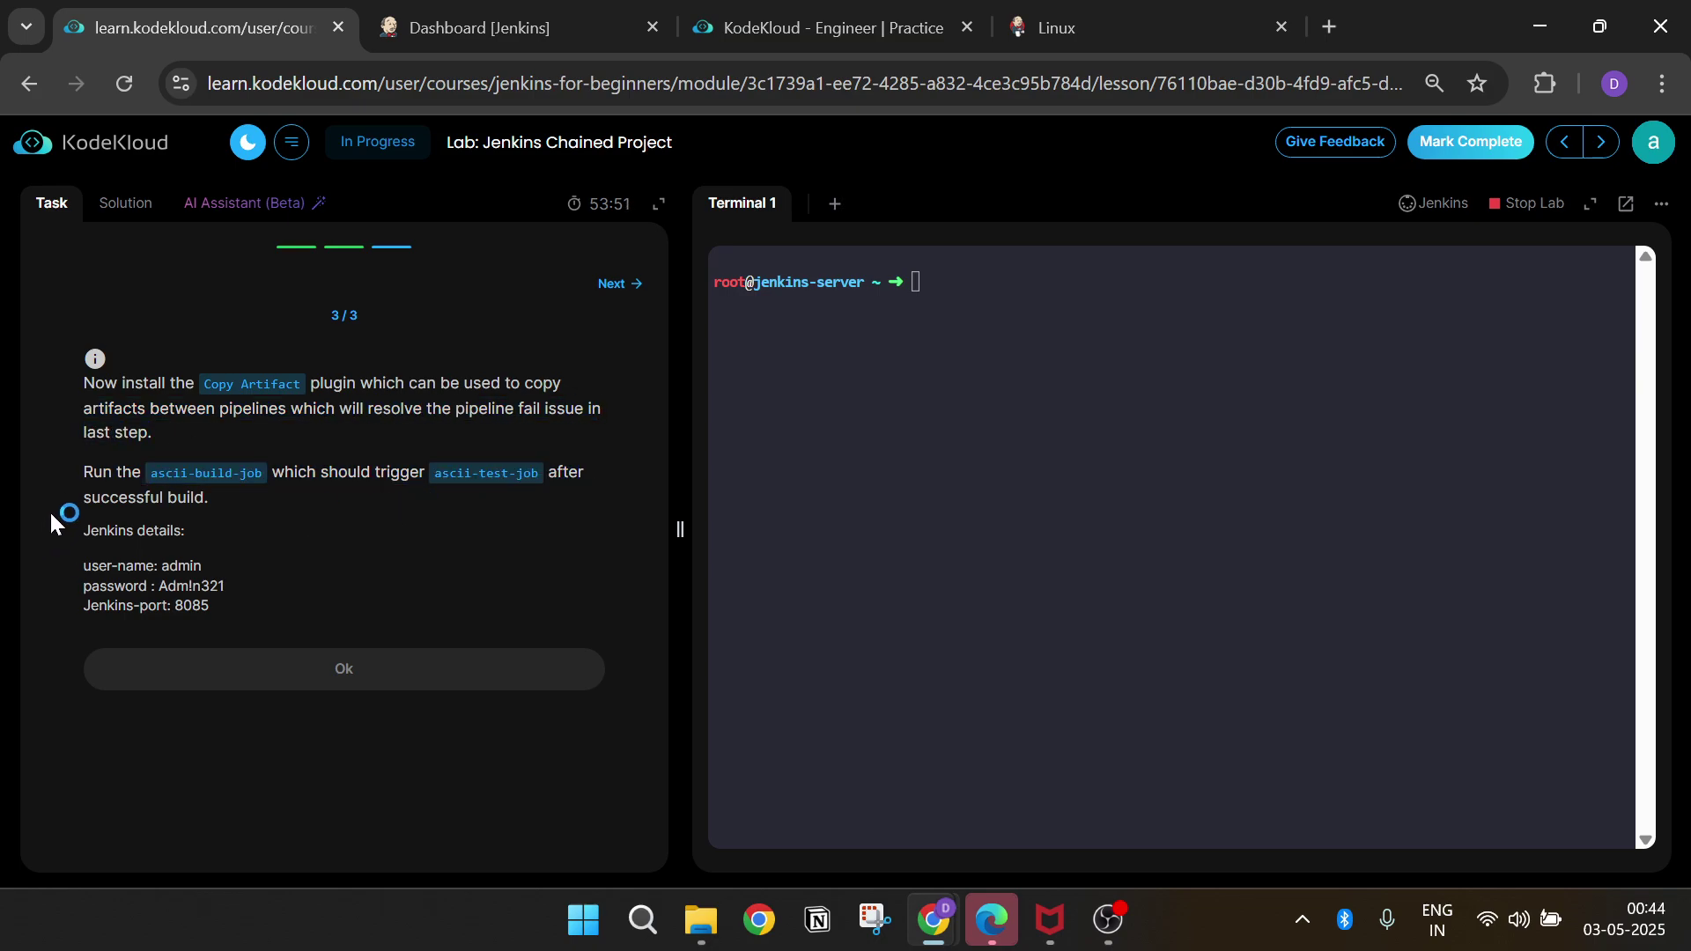
drag(69, 500, 220, 525)
click(220, 525)
click(128, 212)
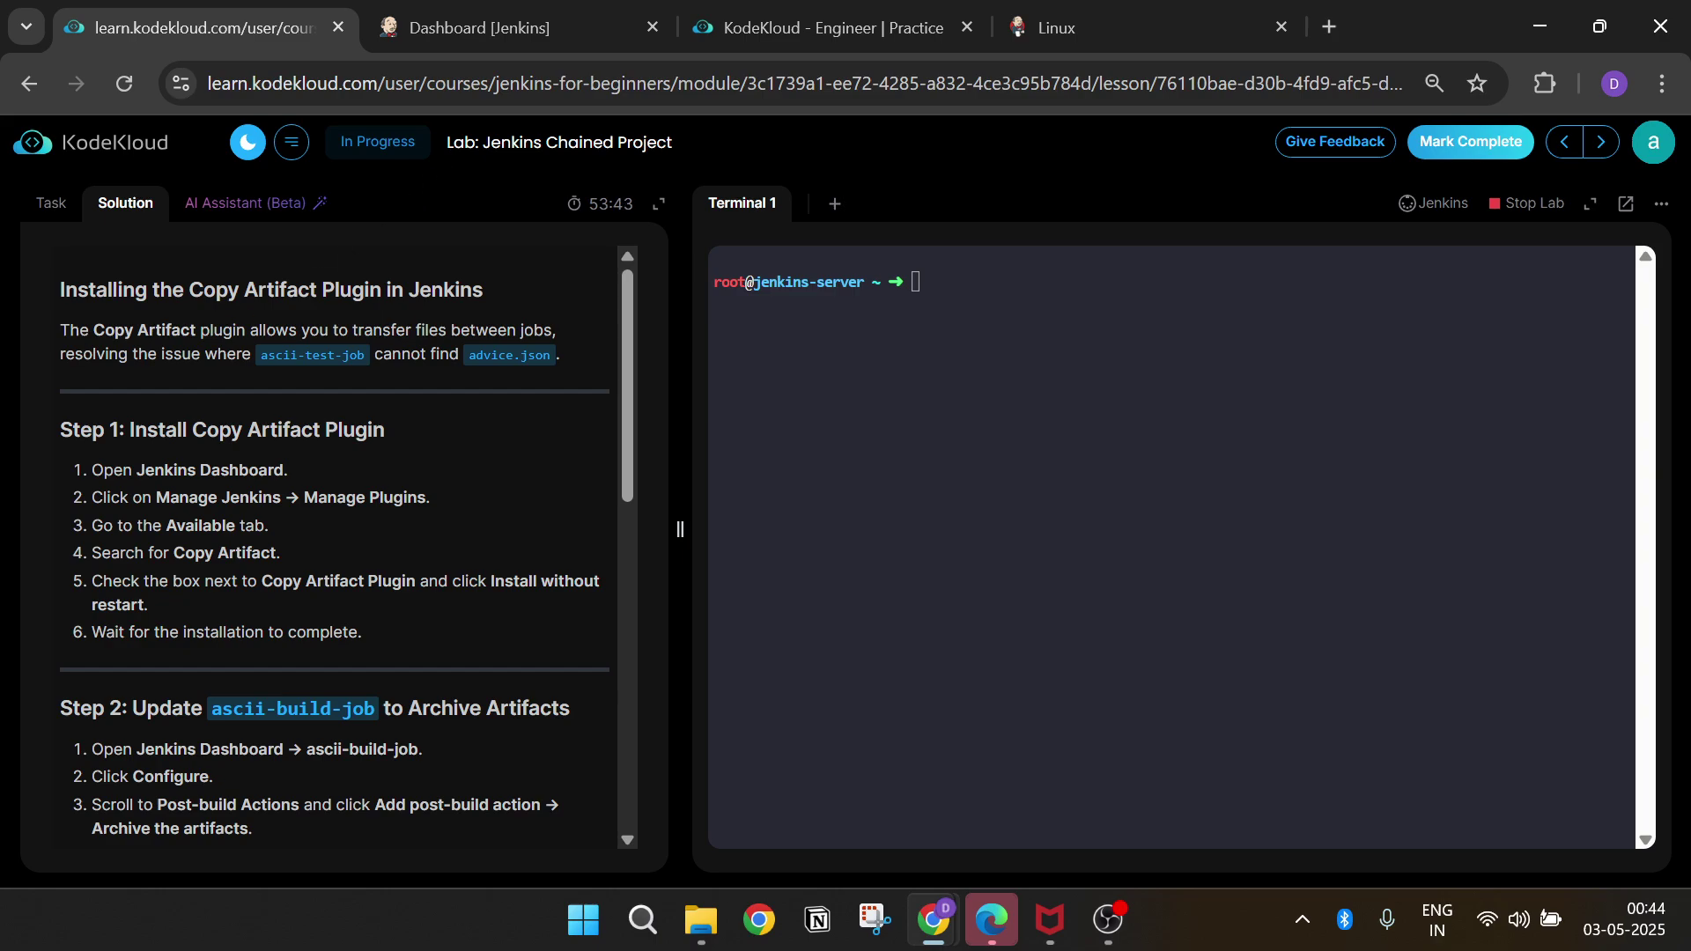
drag(58, 331, 560, 355)
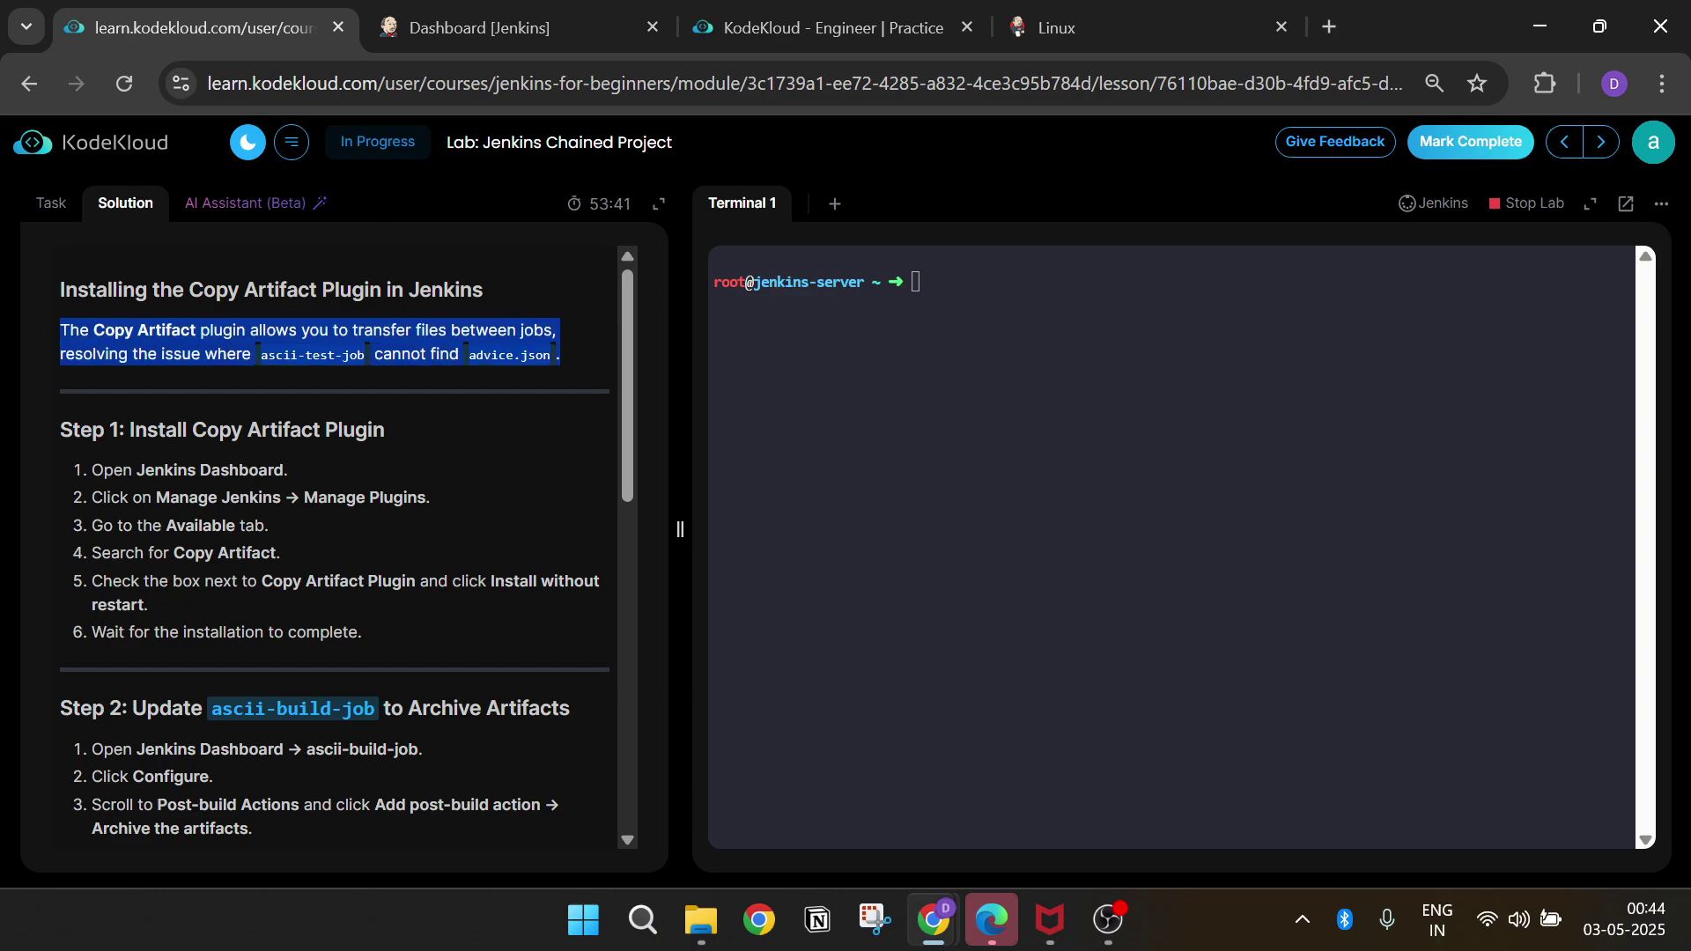
click(537, 387)
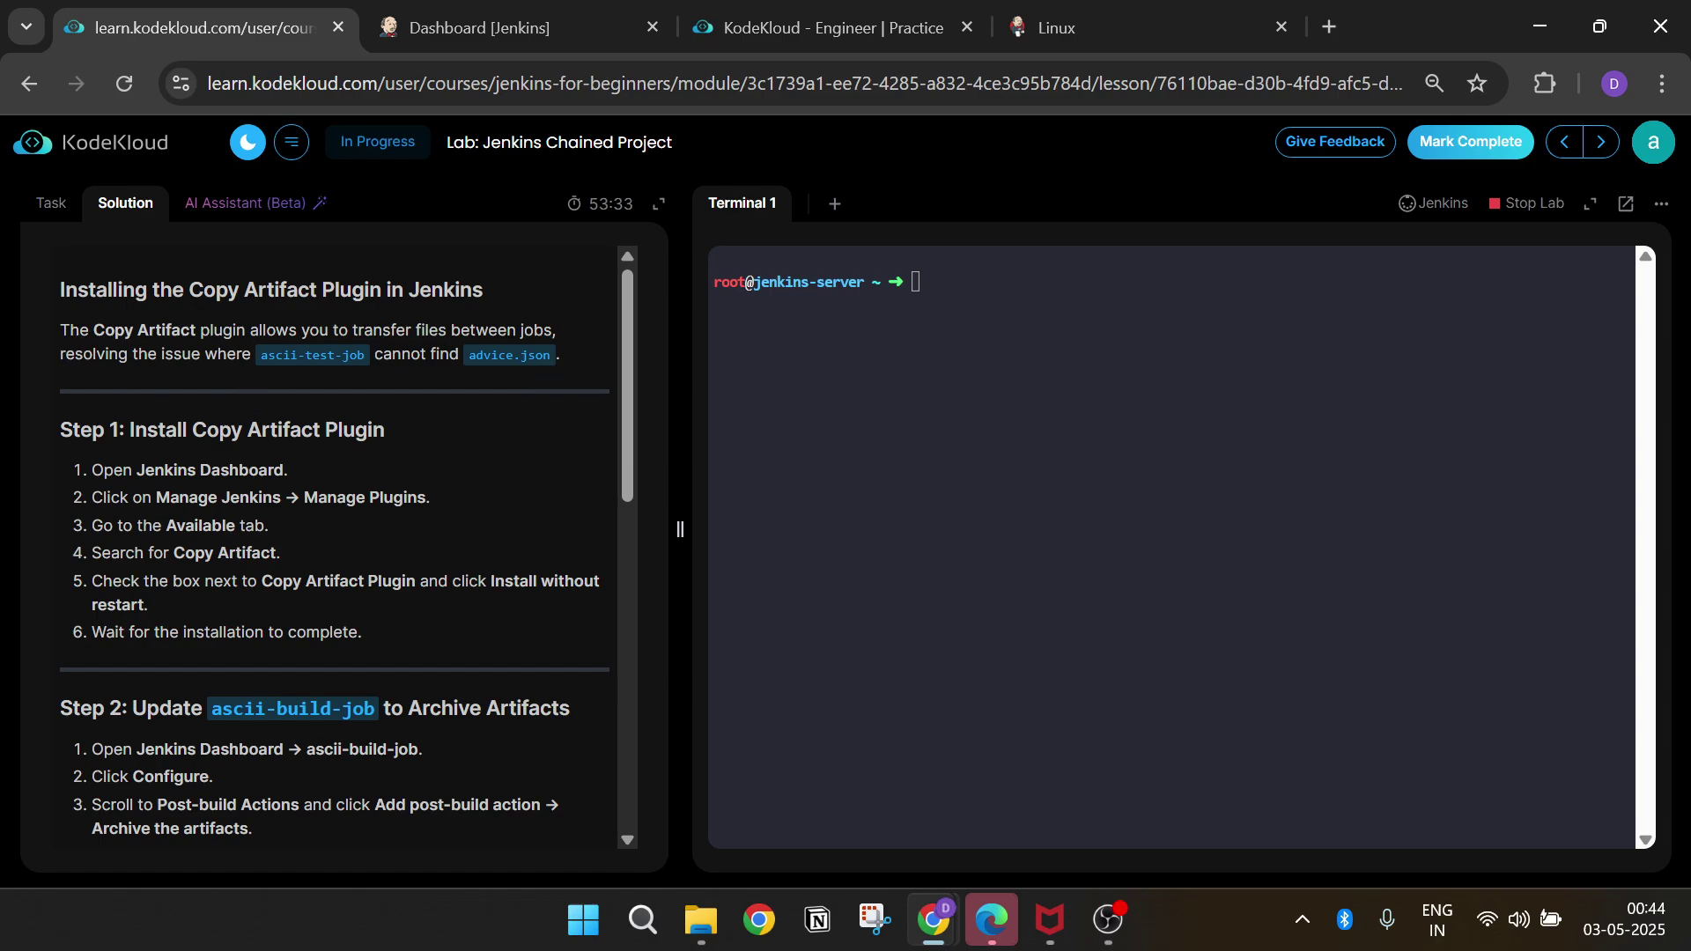
- Switch to Jenkins and open its plugin management page
click(440, 33)
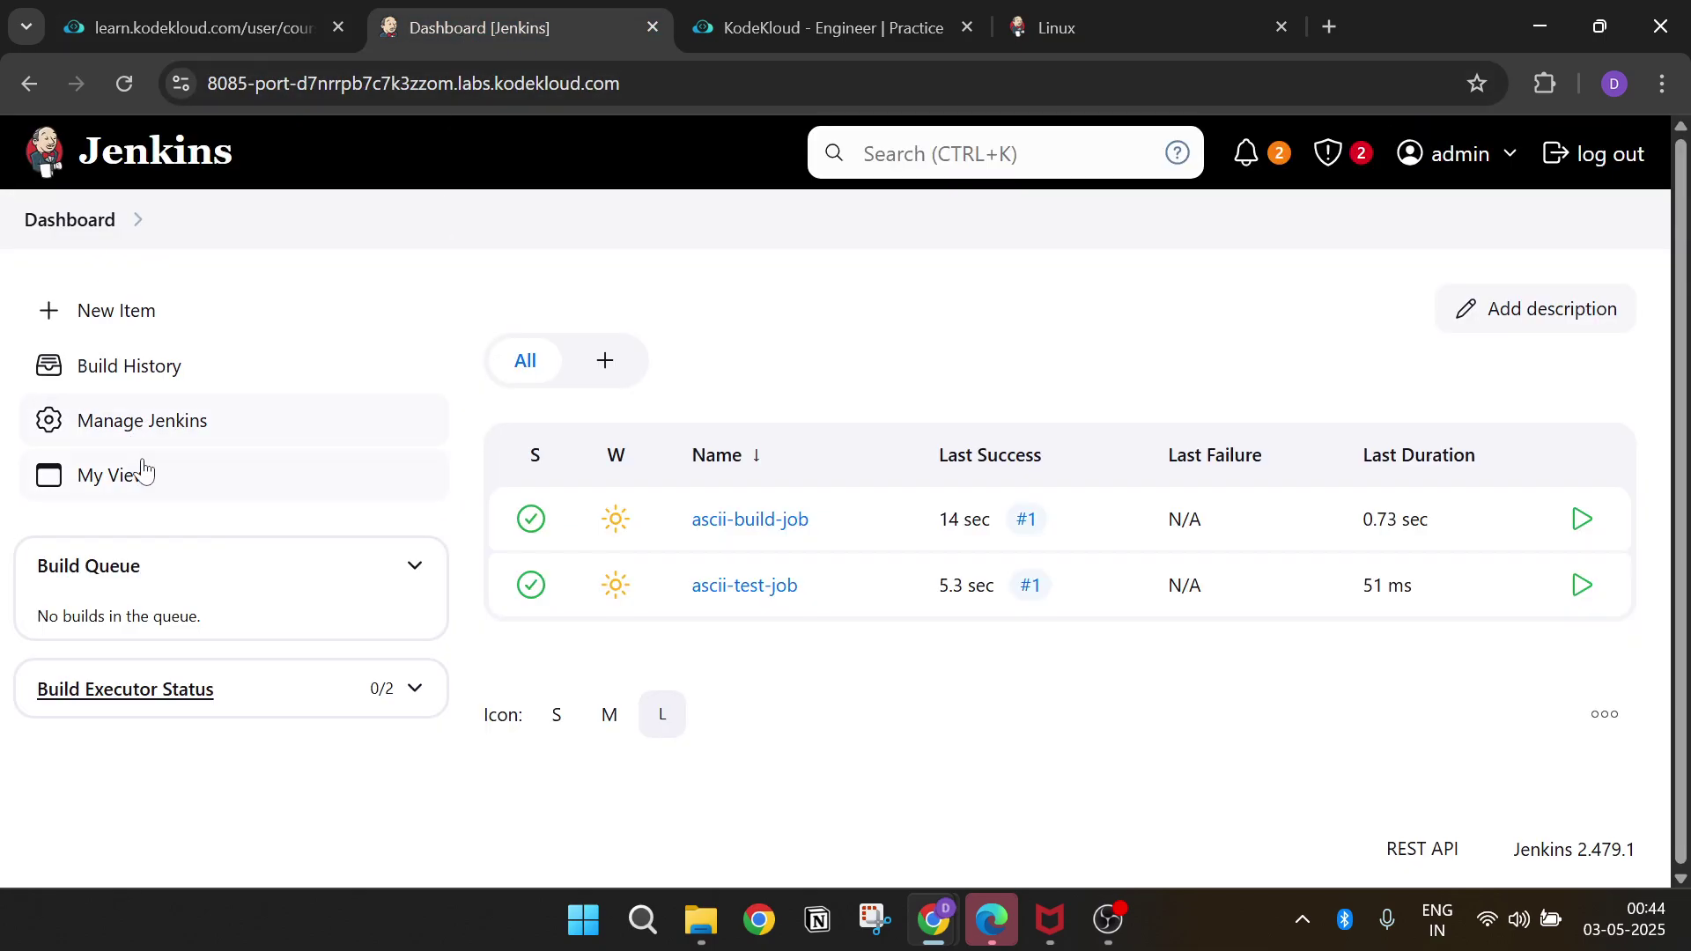
click(153, 425)
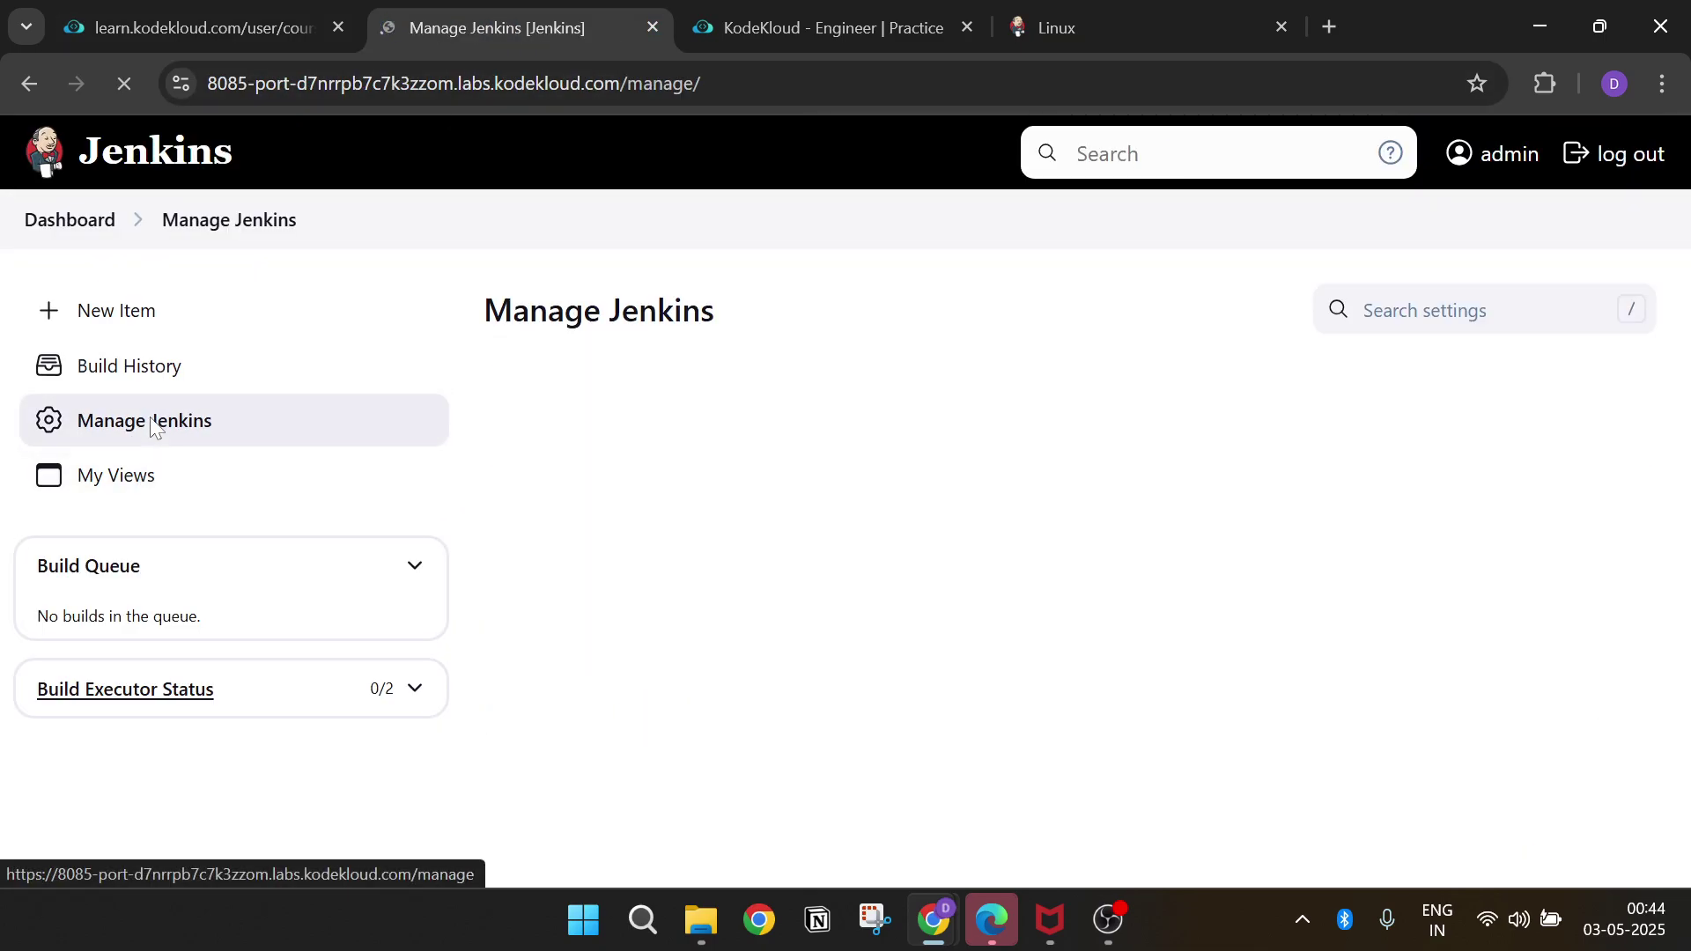
scroll(906, 509, down, 12)
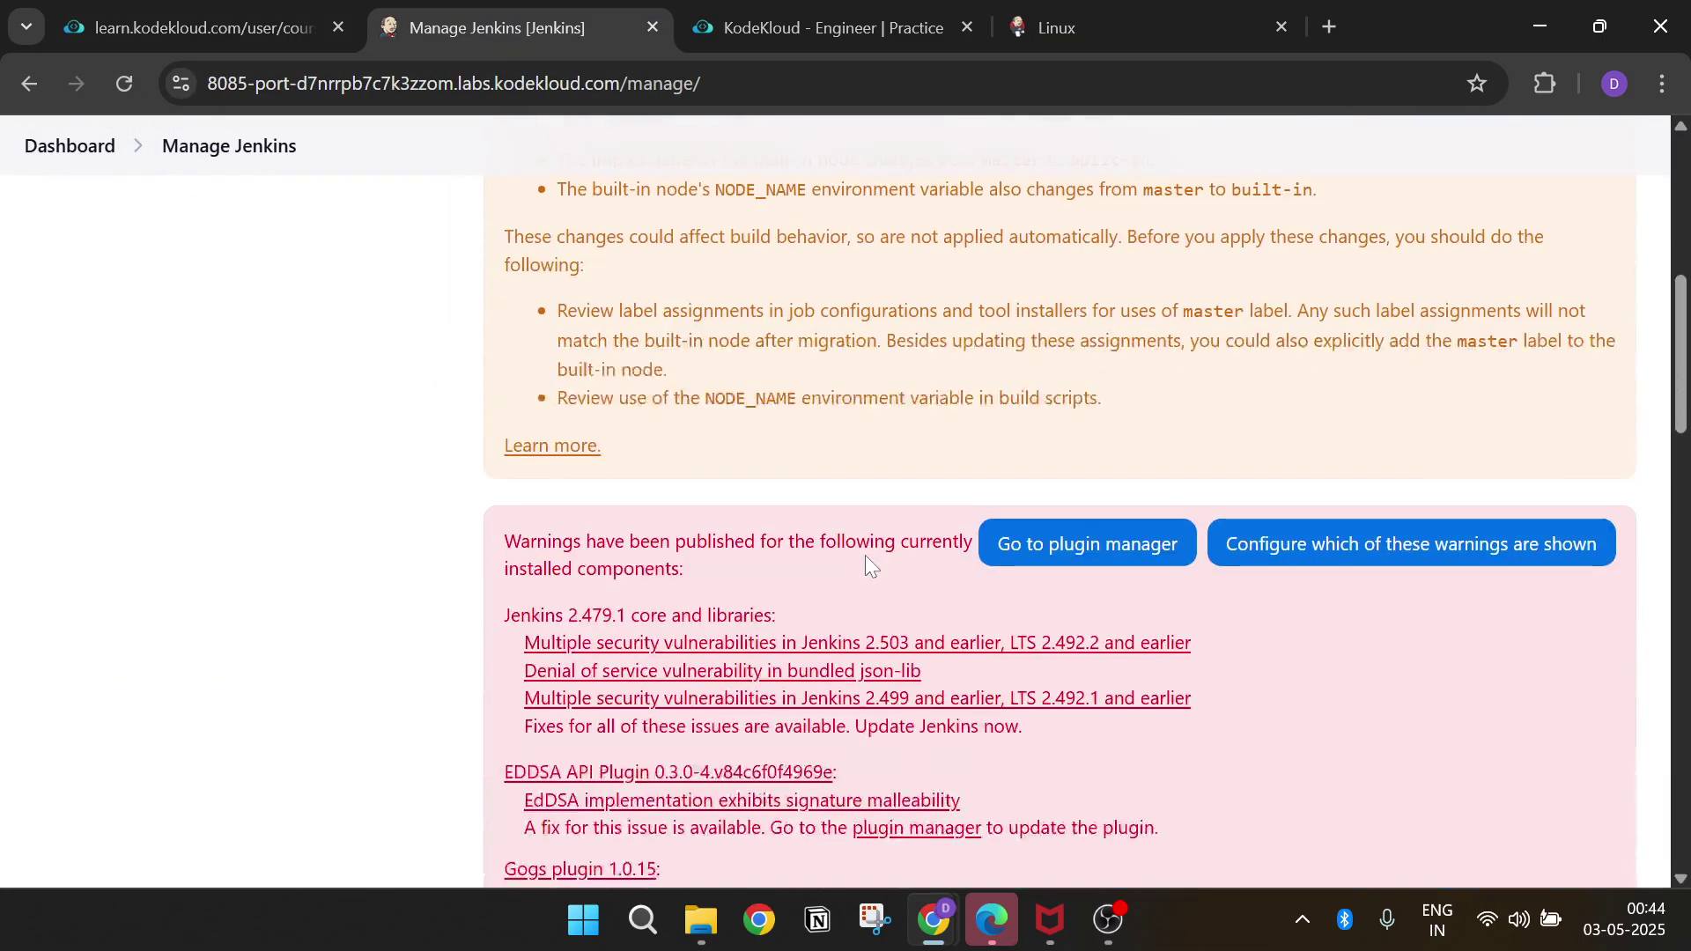
scroll(868, 570, down, 5)
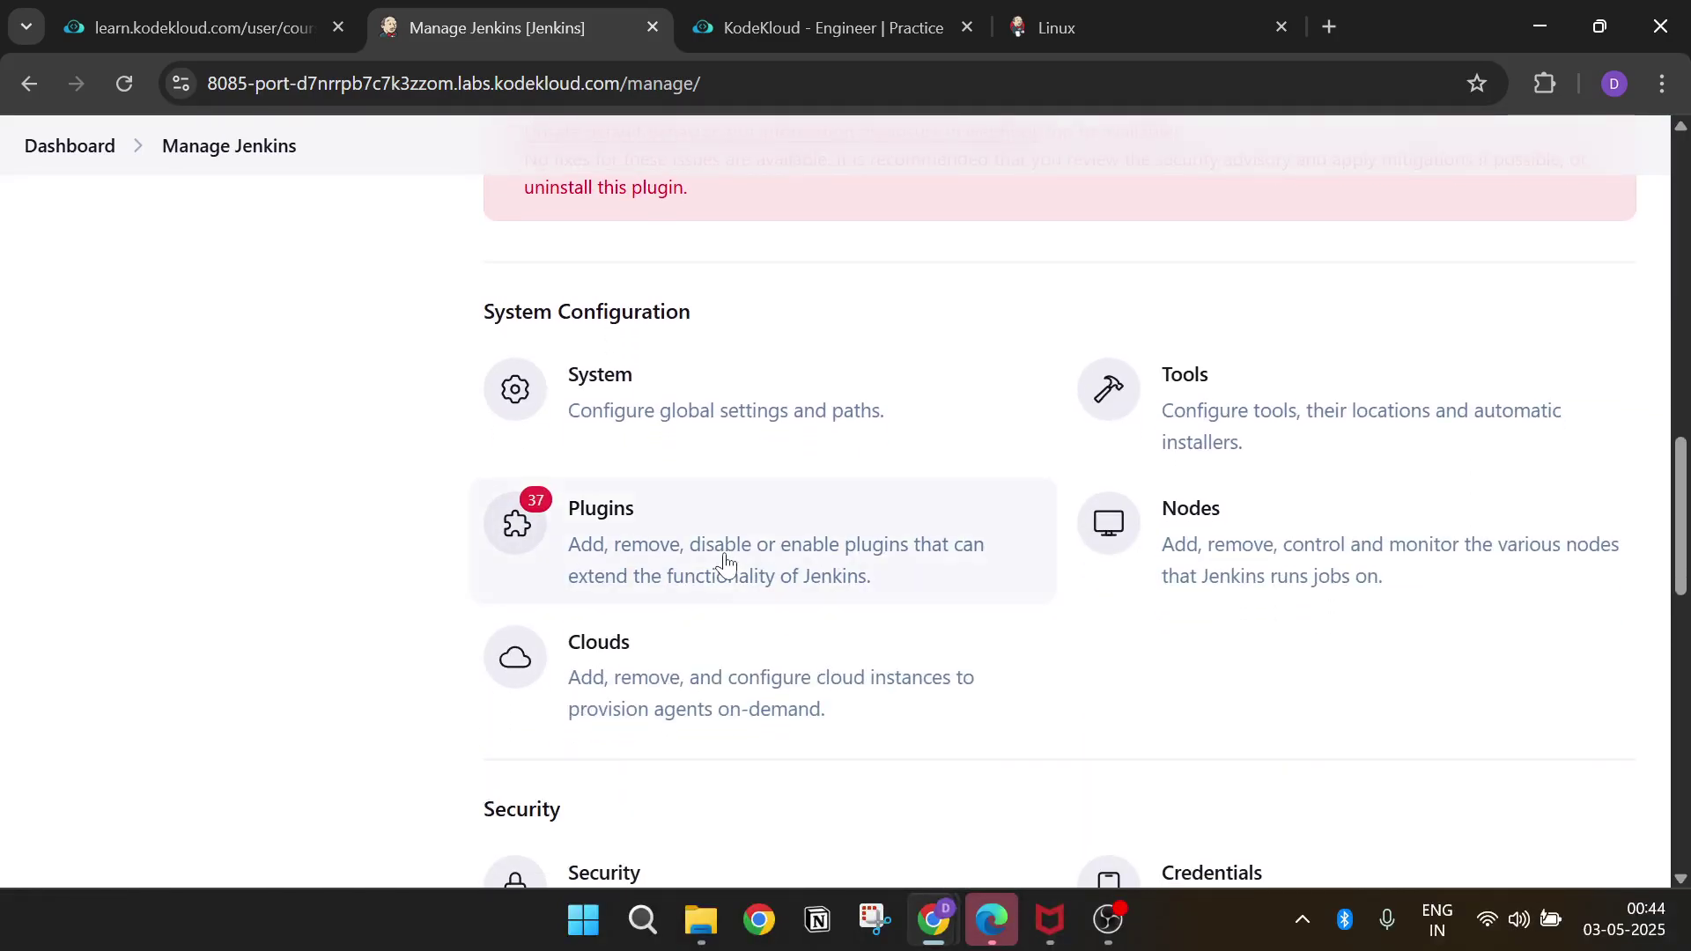
click(724, 562)
- Search the available Jenkins plugins for "Copy Artifact", copying the name from the lab solution
click(251, 29)
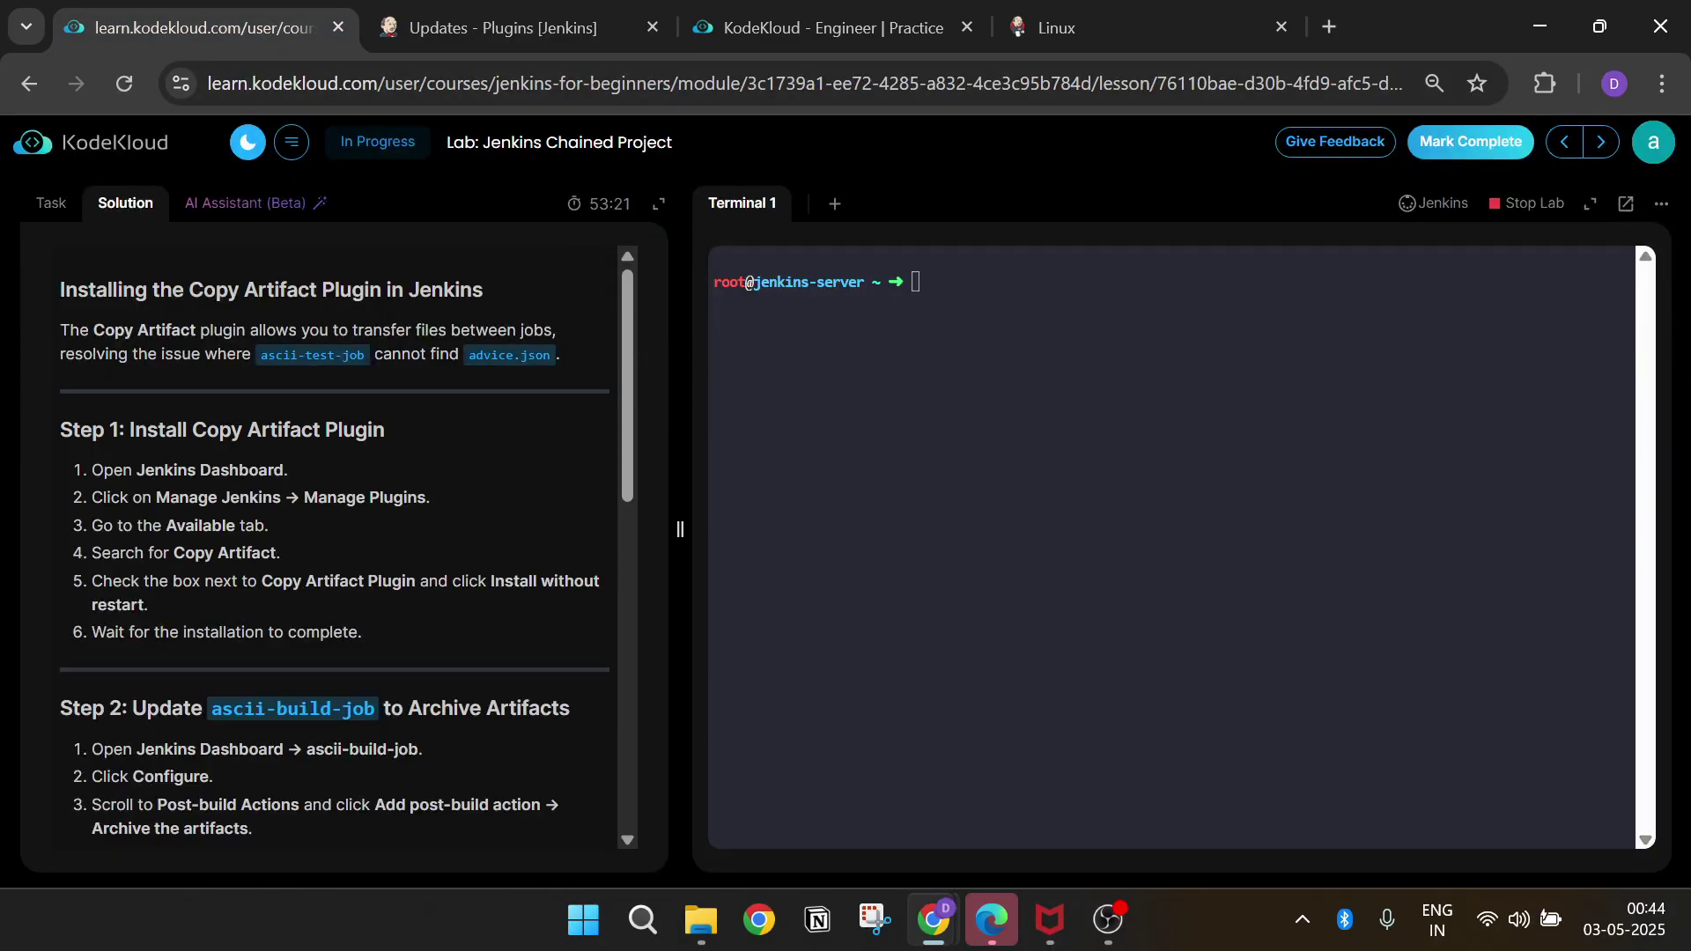
drag(93, 331, 195, 331)
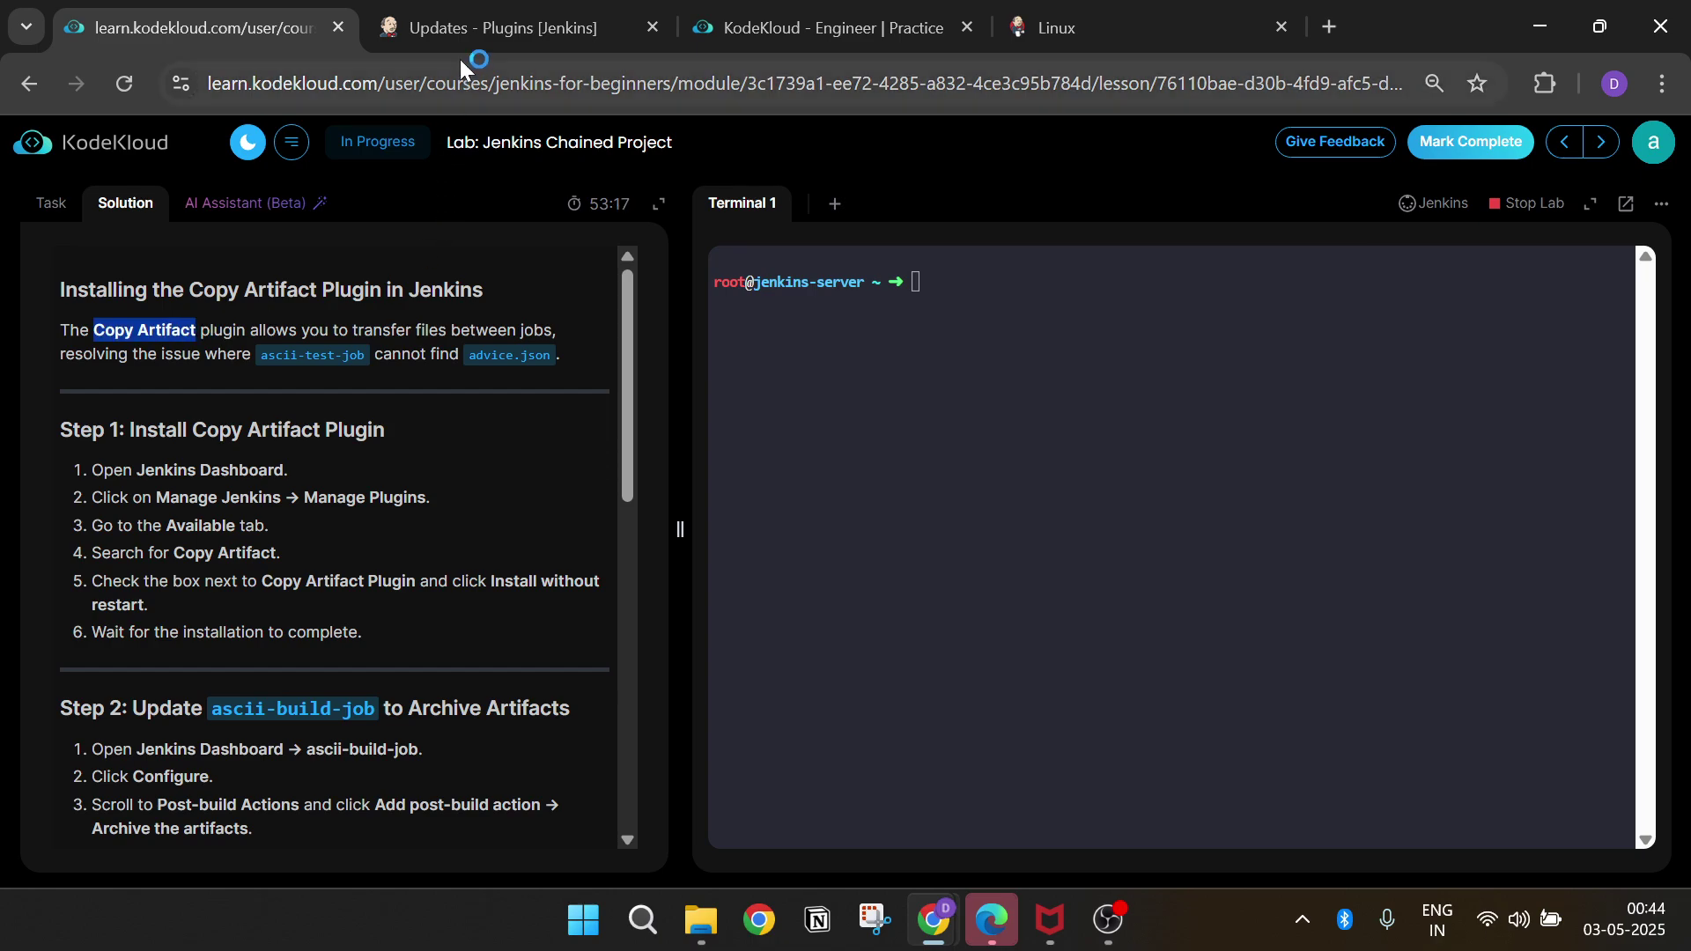
click(494, 28)
key(ctrl+v)
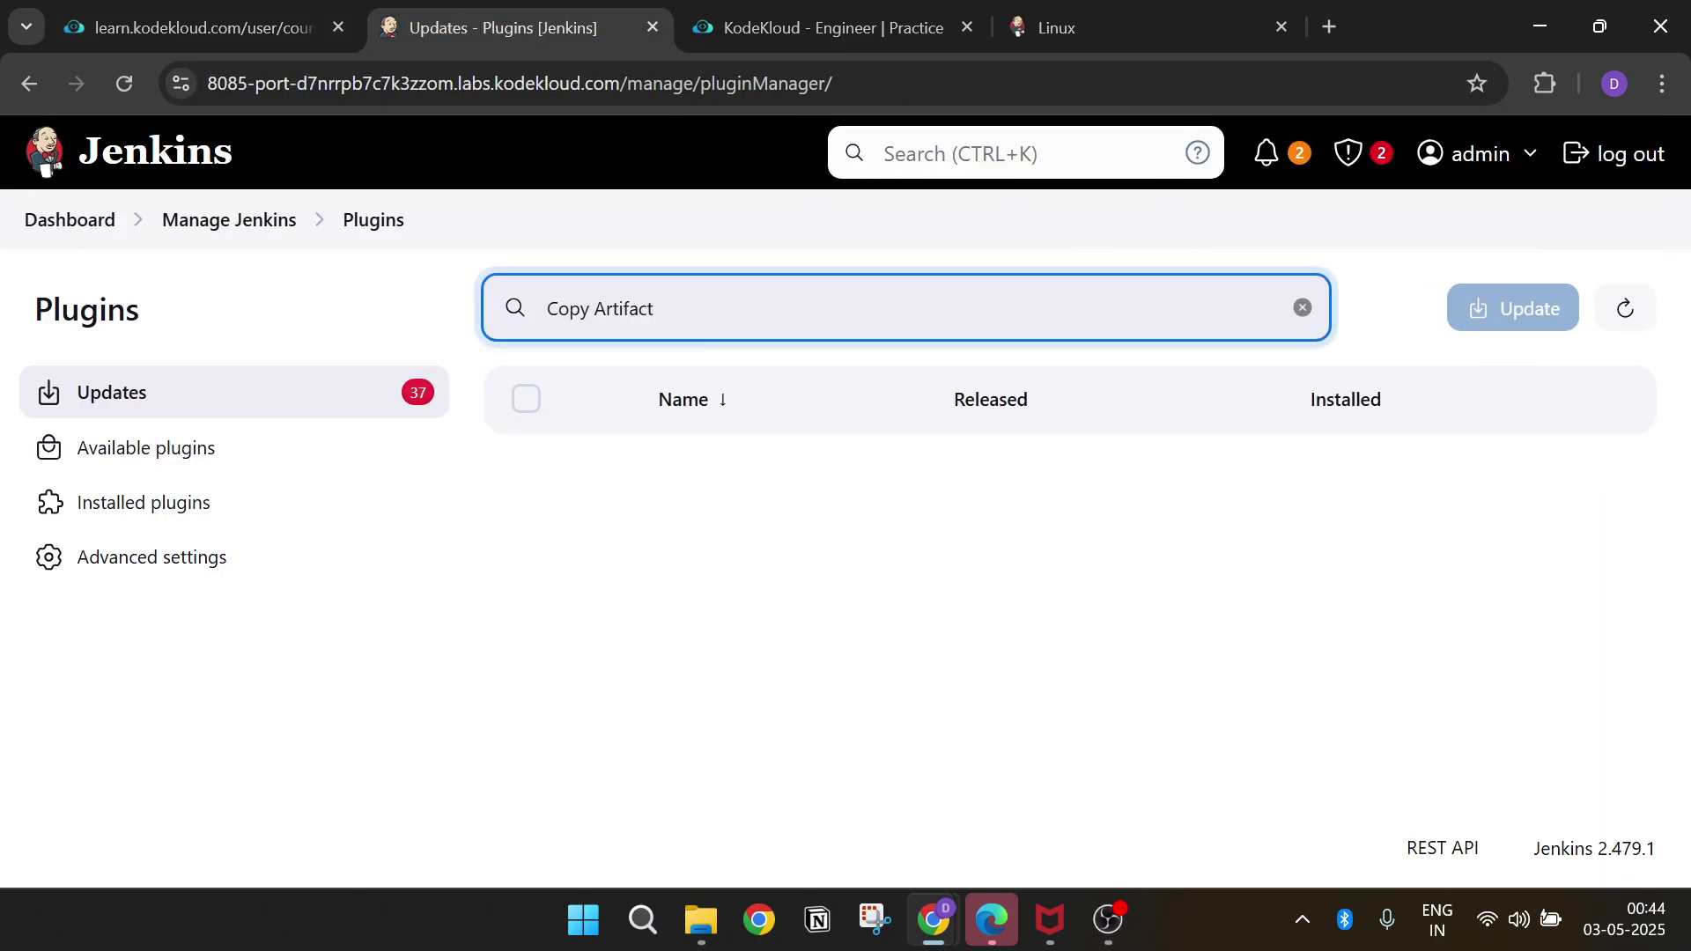
click(313, 460)
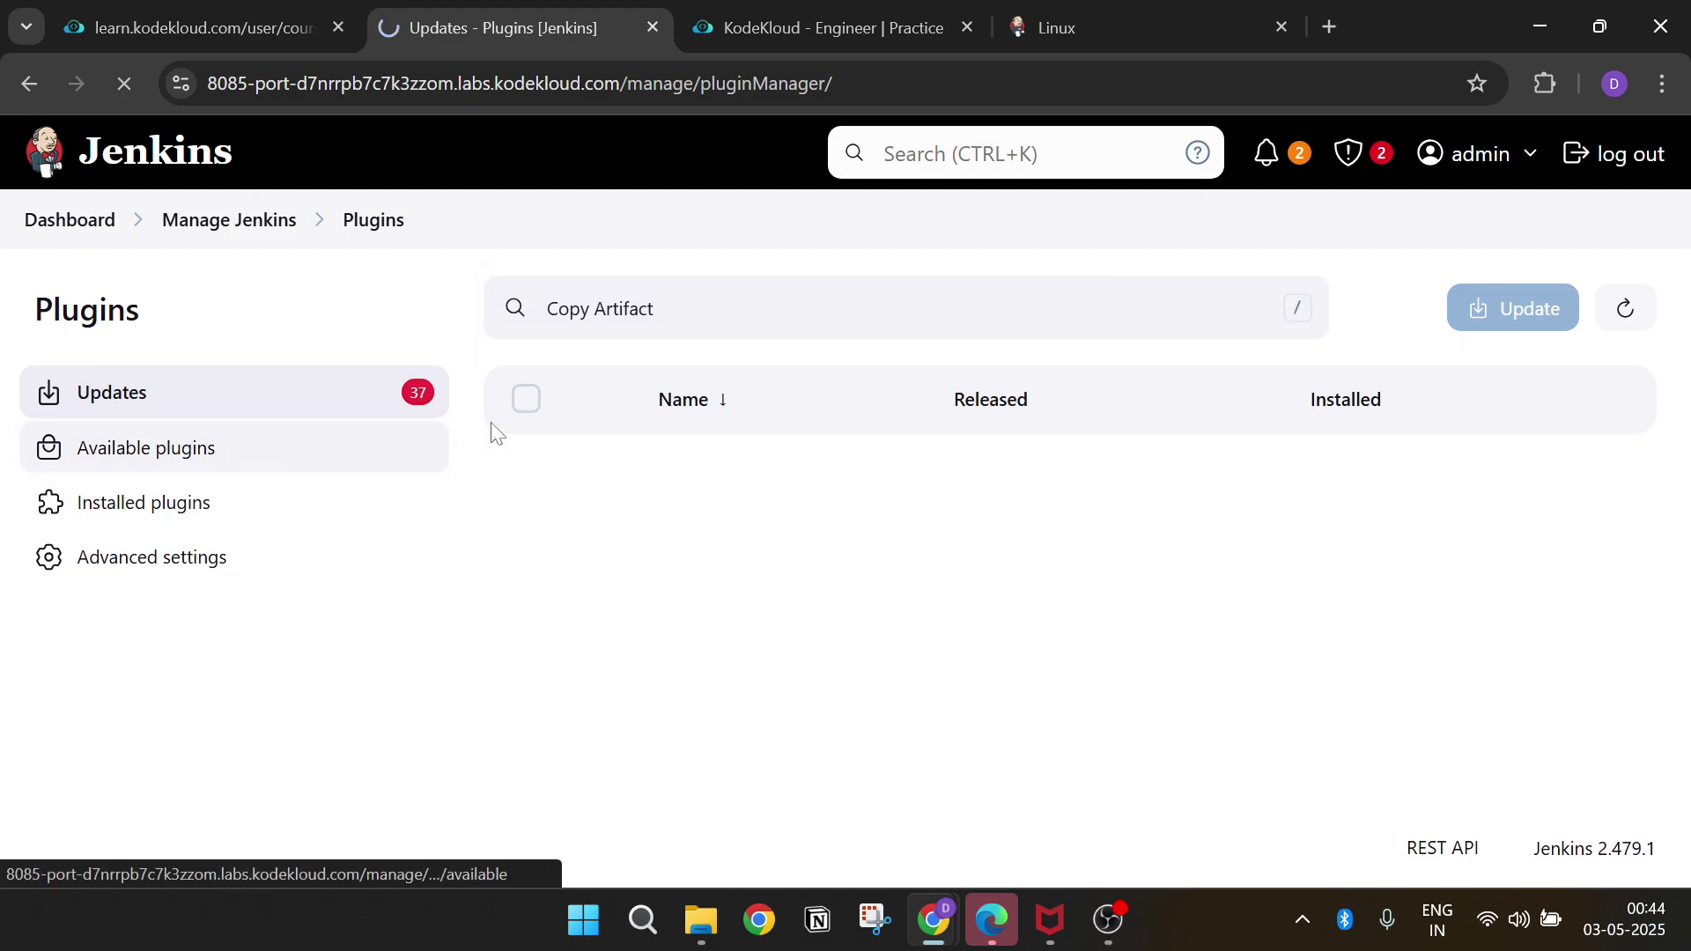
key(ctrl+v)
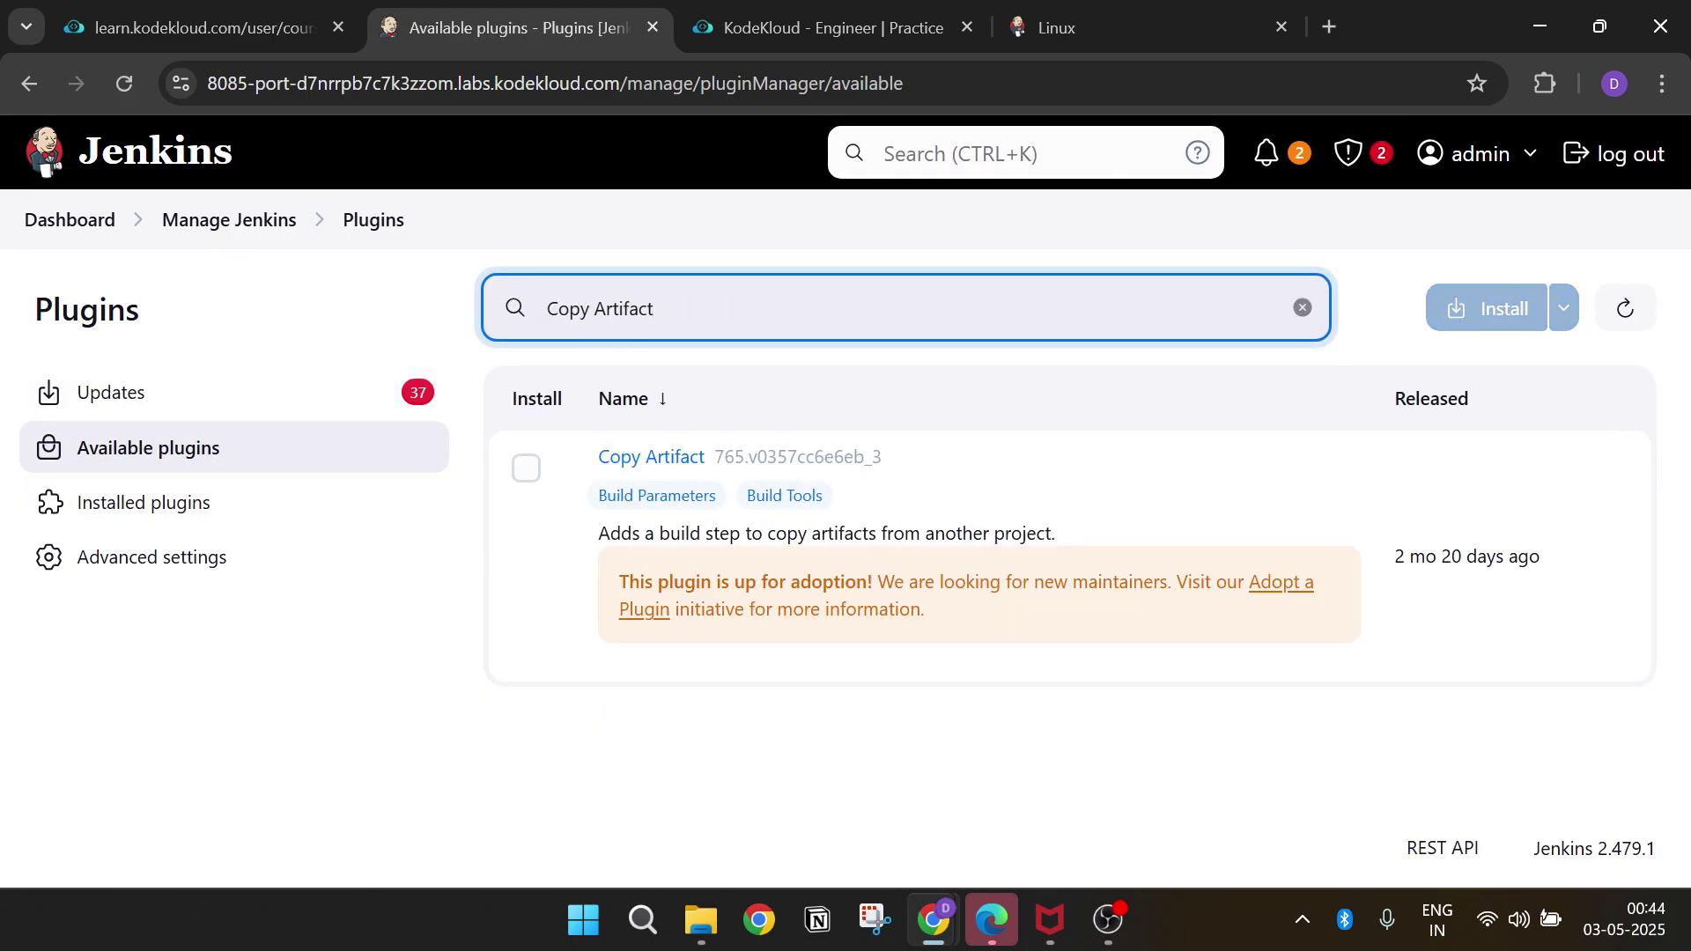
- Install the Copy Artifact plugin and return to the Jenkins dashboard
click(526, 469)
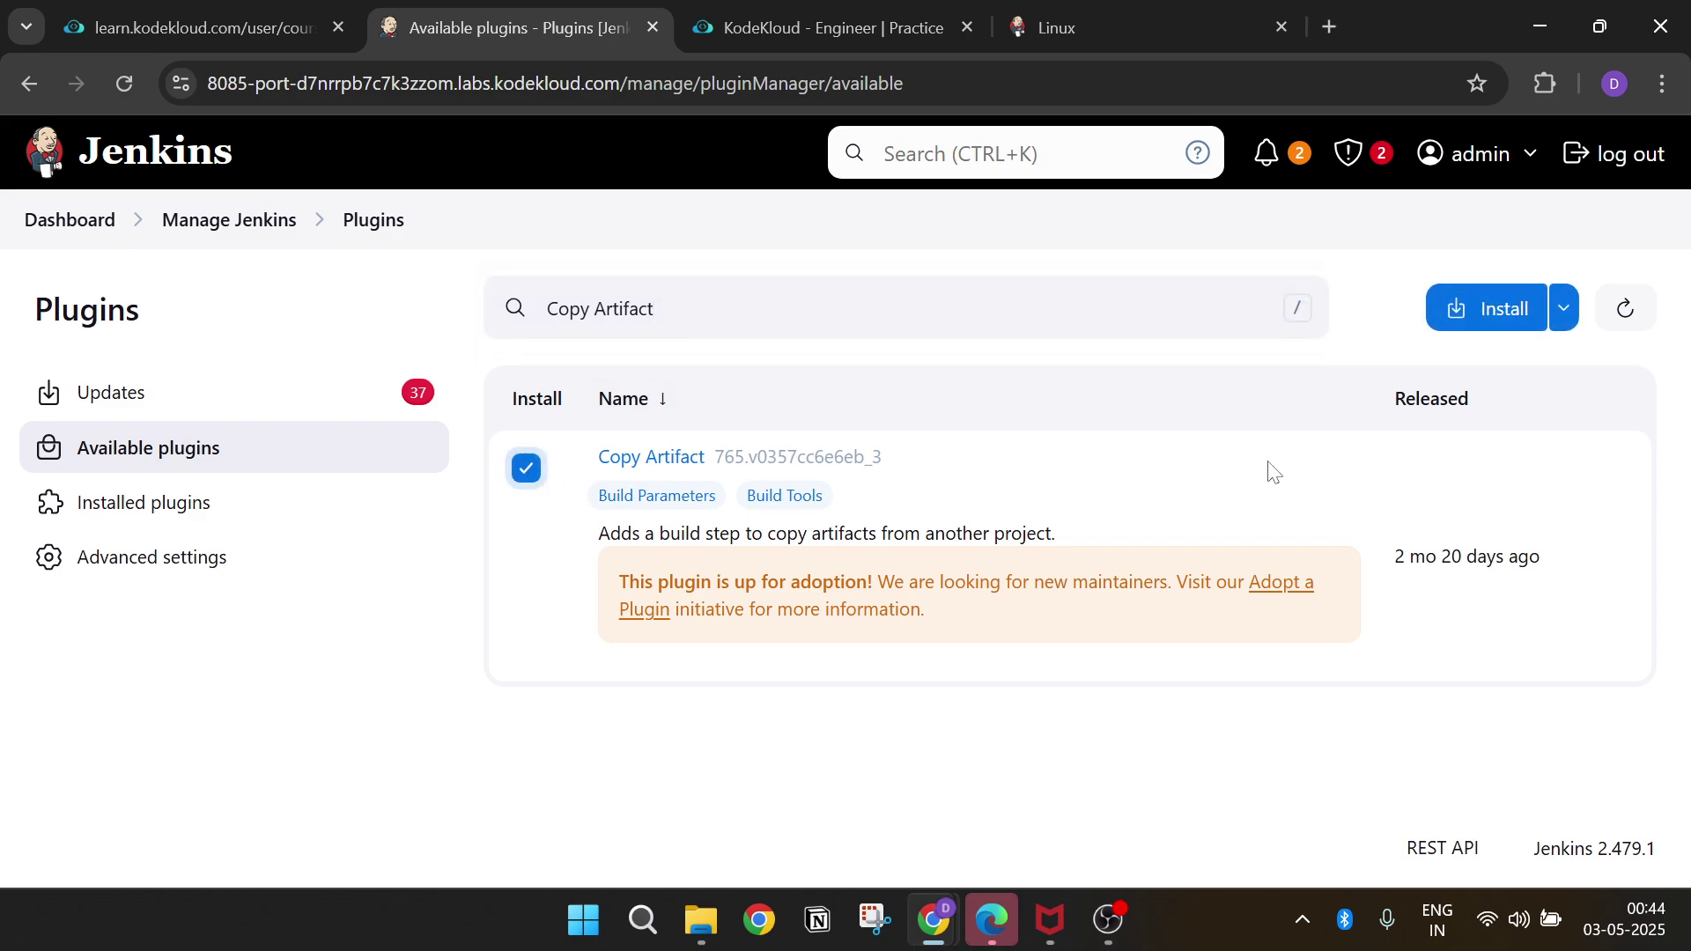
click(1471, 316)
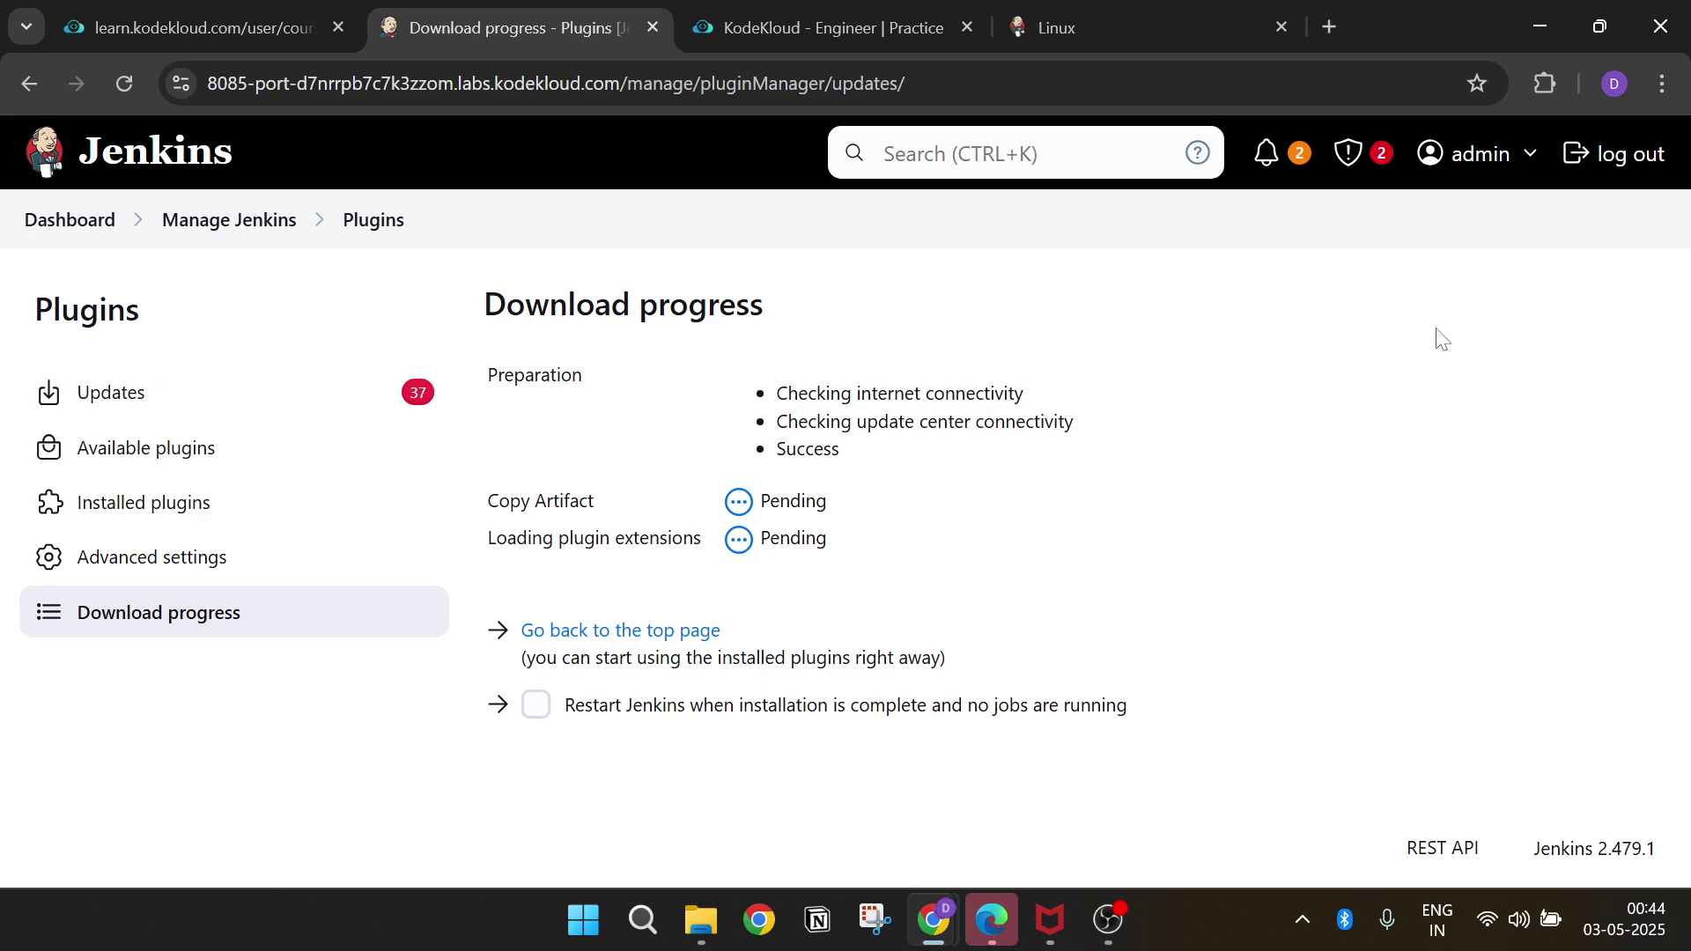
click(680, 632)
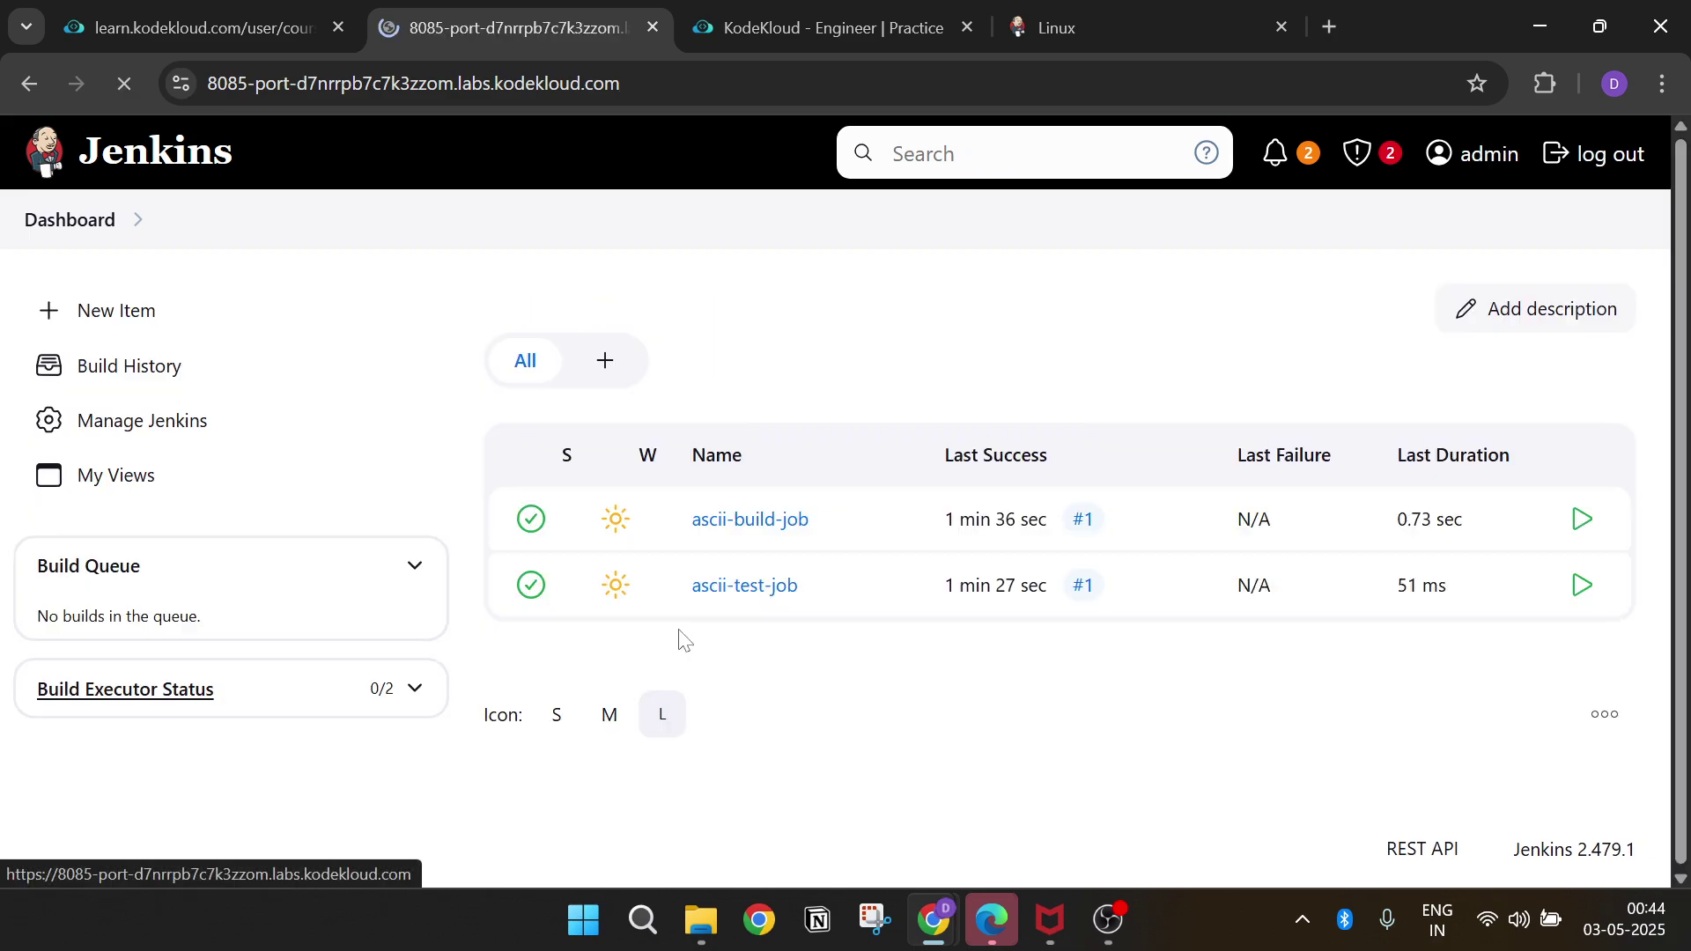
- Review the lab solution's steps for archiving advice.json in ascii-build-job and copying the artifact in ascii-test-job, and return to Jenkins
click(198, 29)
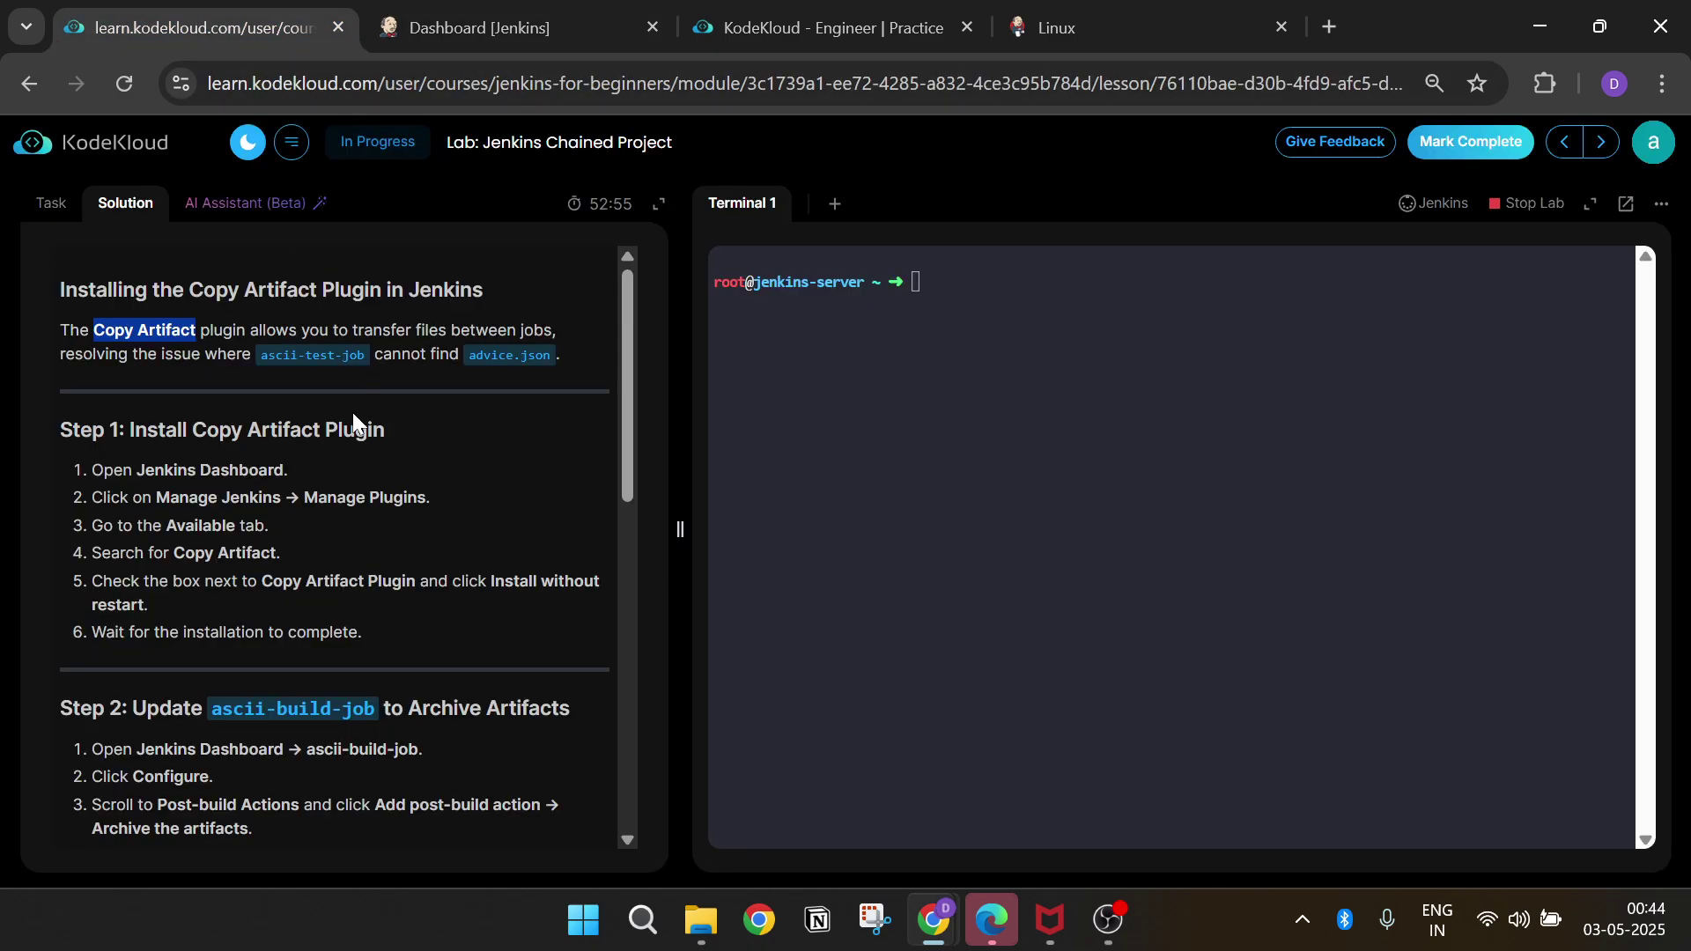
click(500, 414)
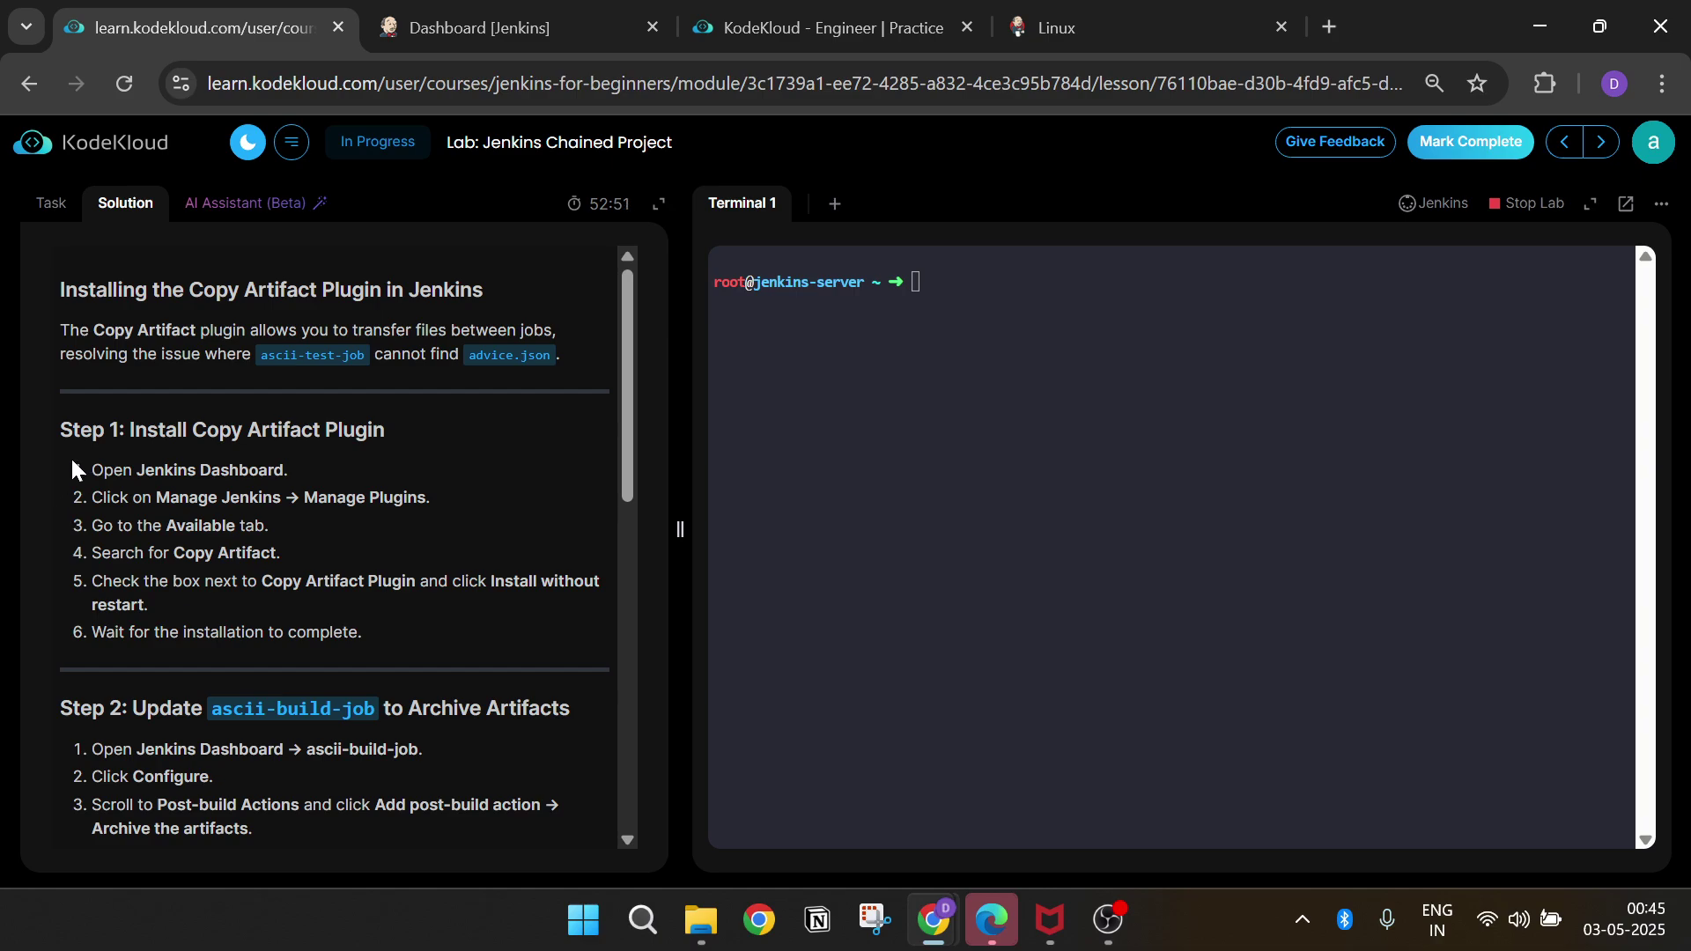
drag(57, 426, 236, 553)
drag(358, 604, 383, 622)
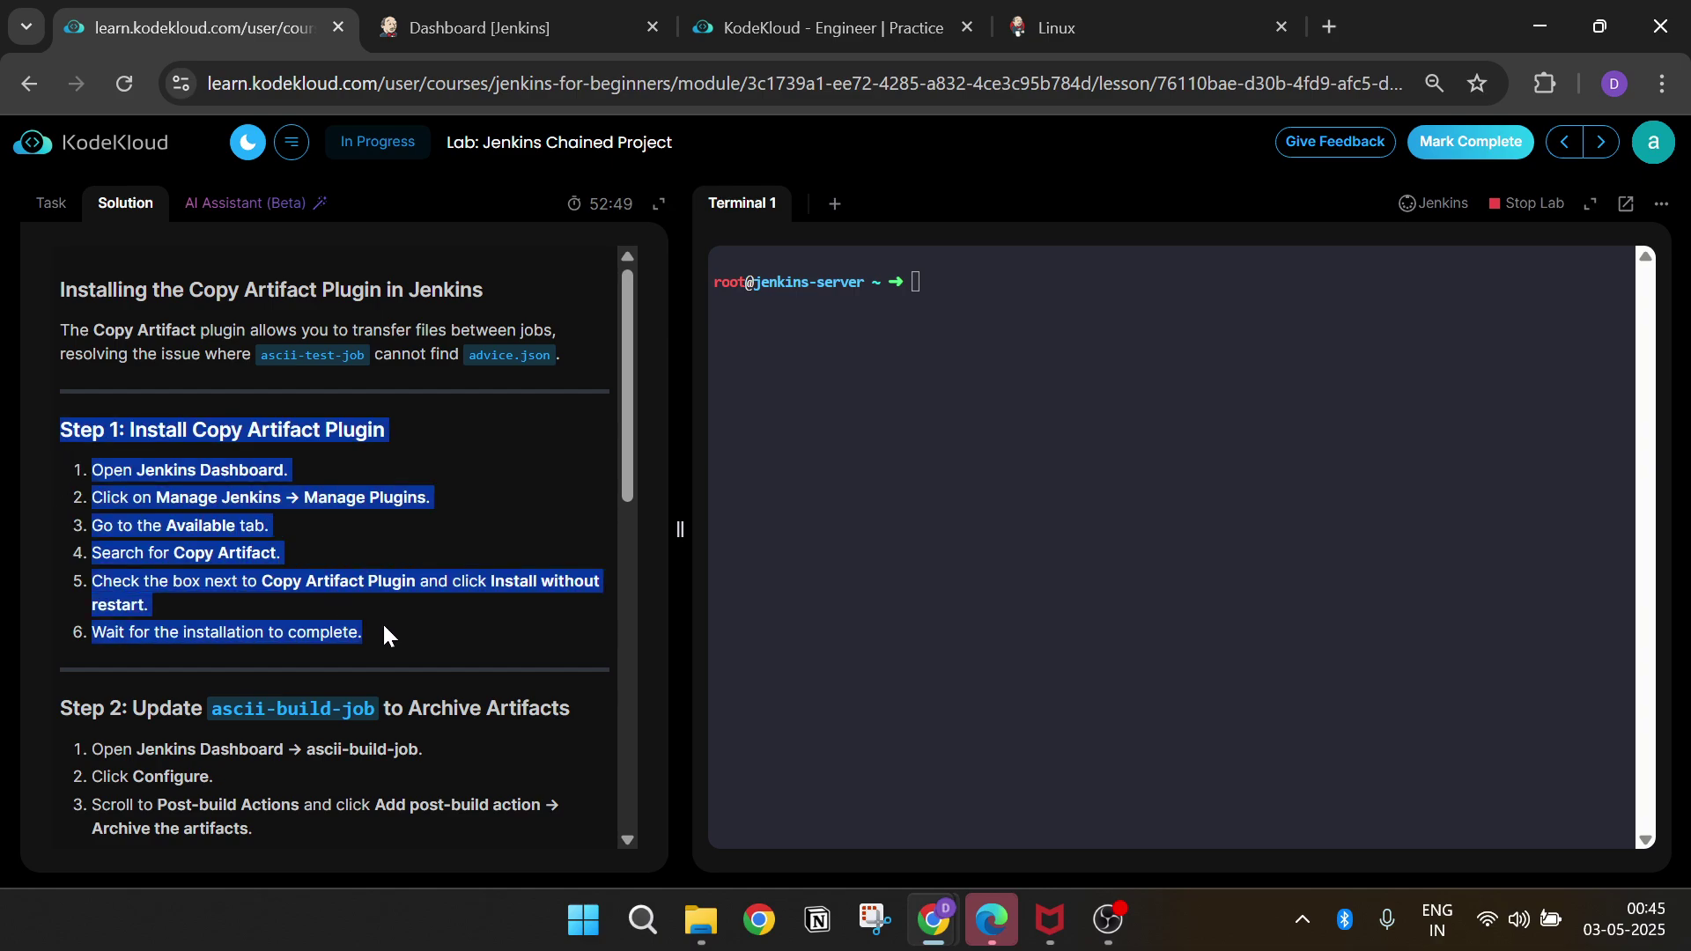
click(404, 609)
scroll(404, 609, down, 5)
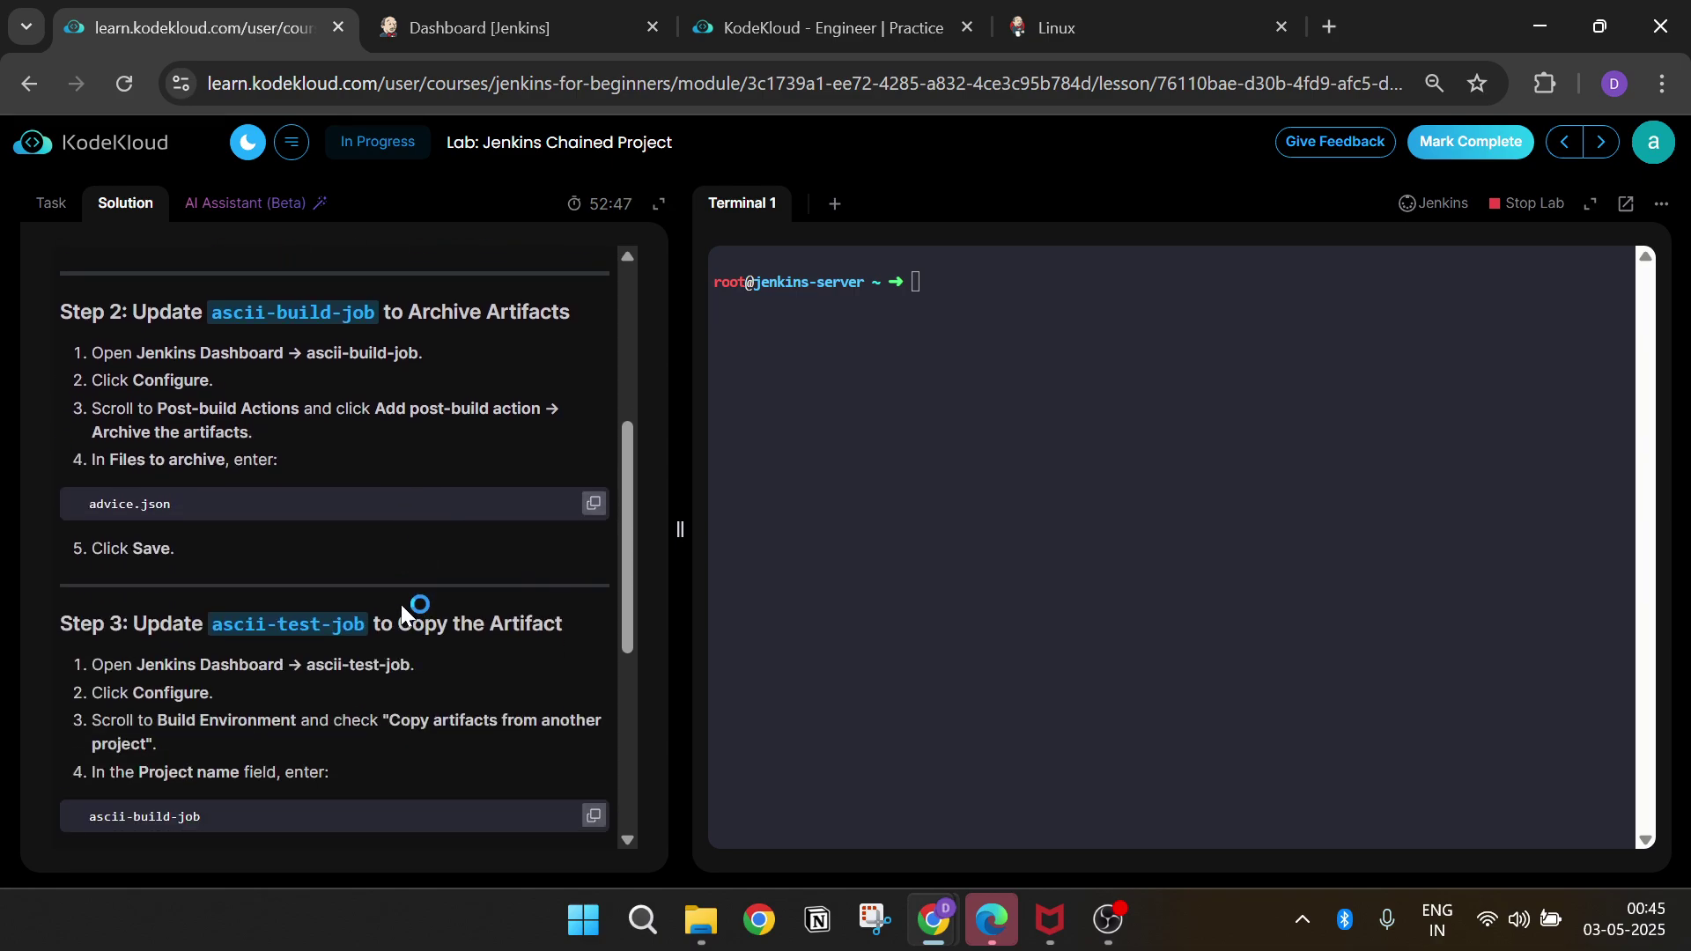
click(509, 29)
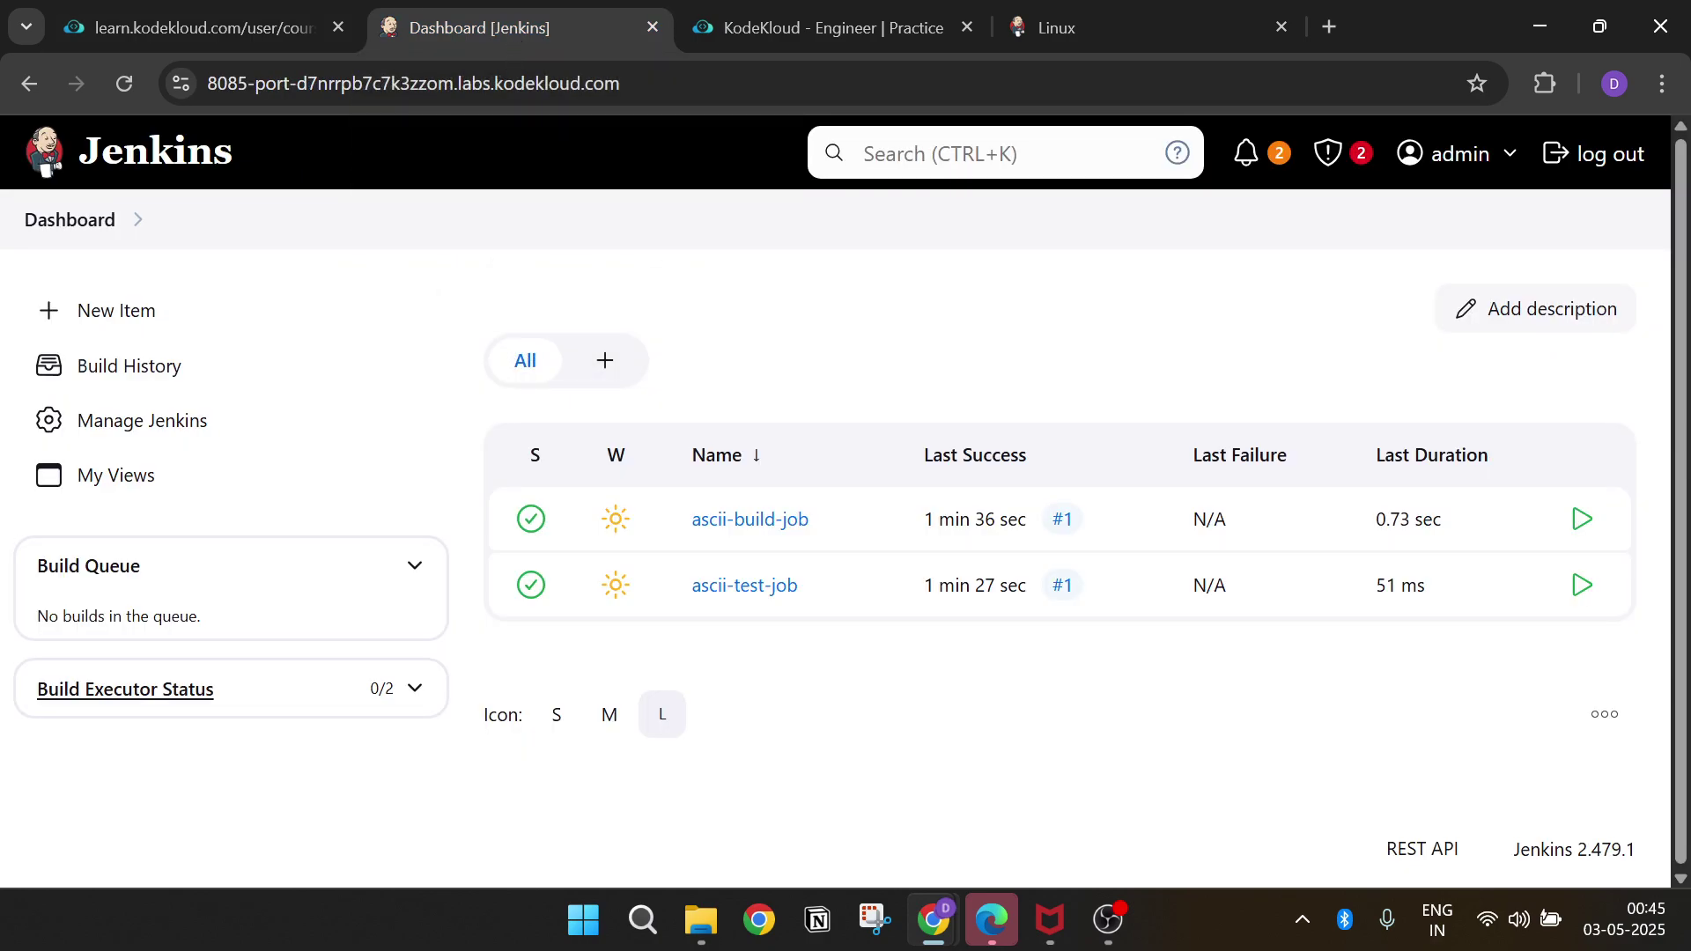
- Check the lab solution's step for updating ascii-build-job and open that job's configuration in Jenkins
click(201, 35)
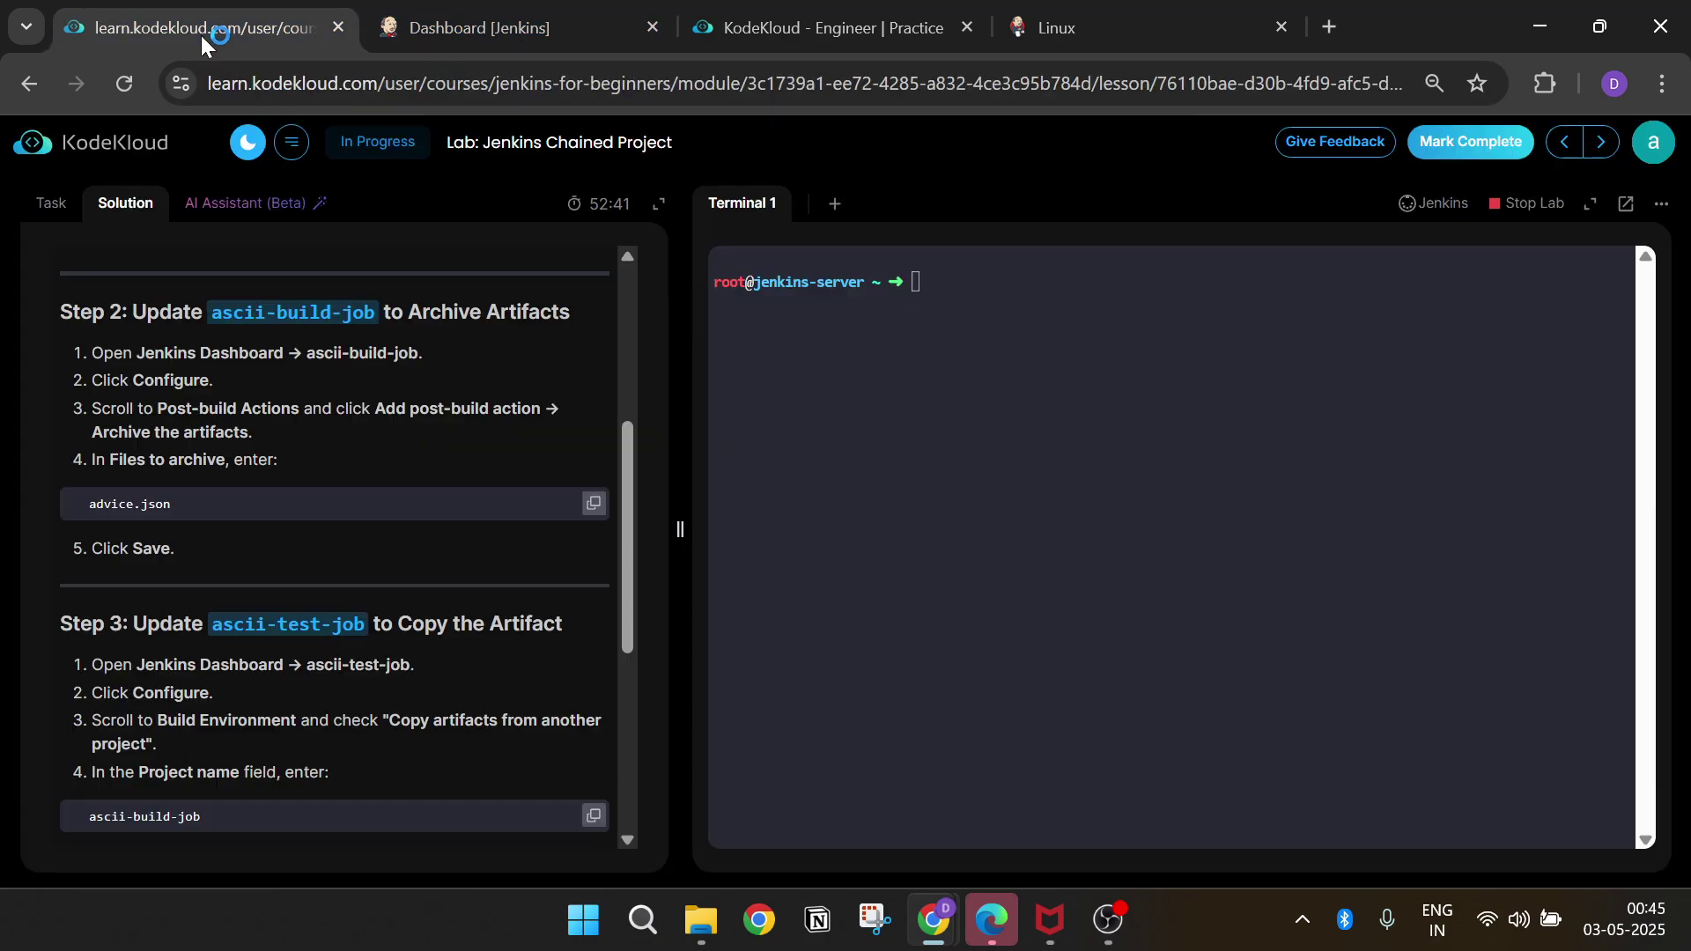
click(445, 30)
click(793, 519)
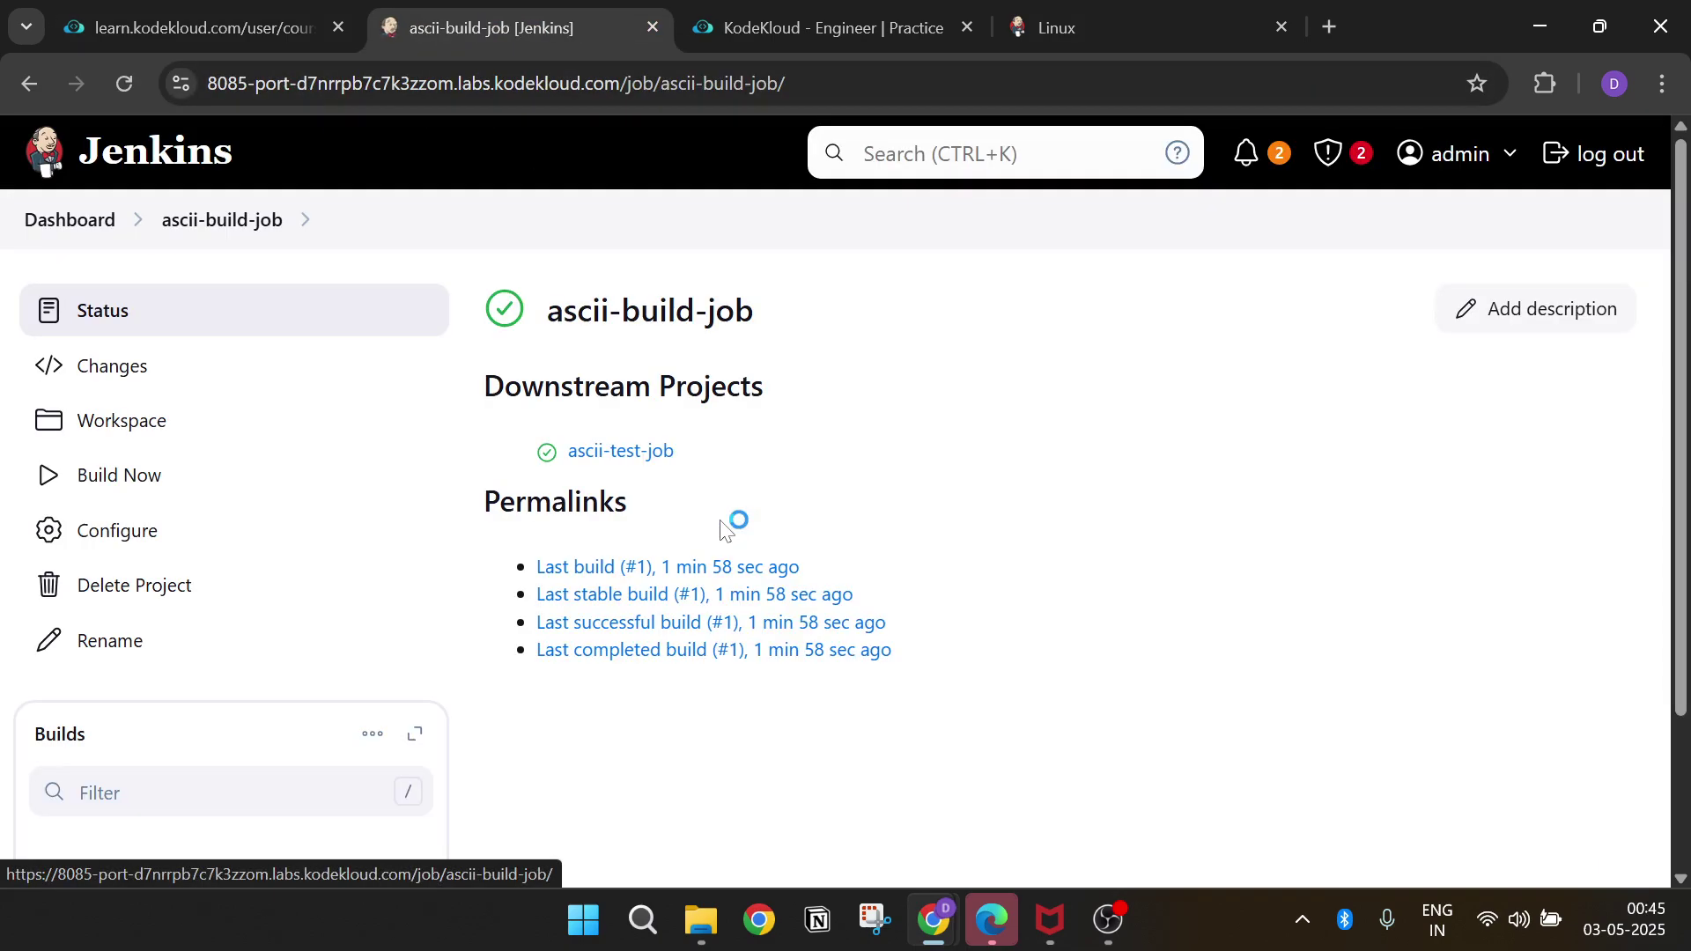
click(204, 539)
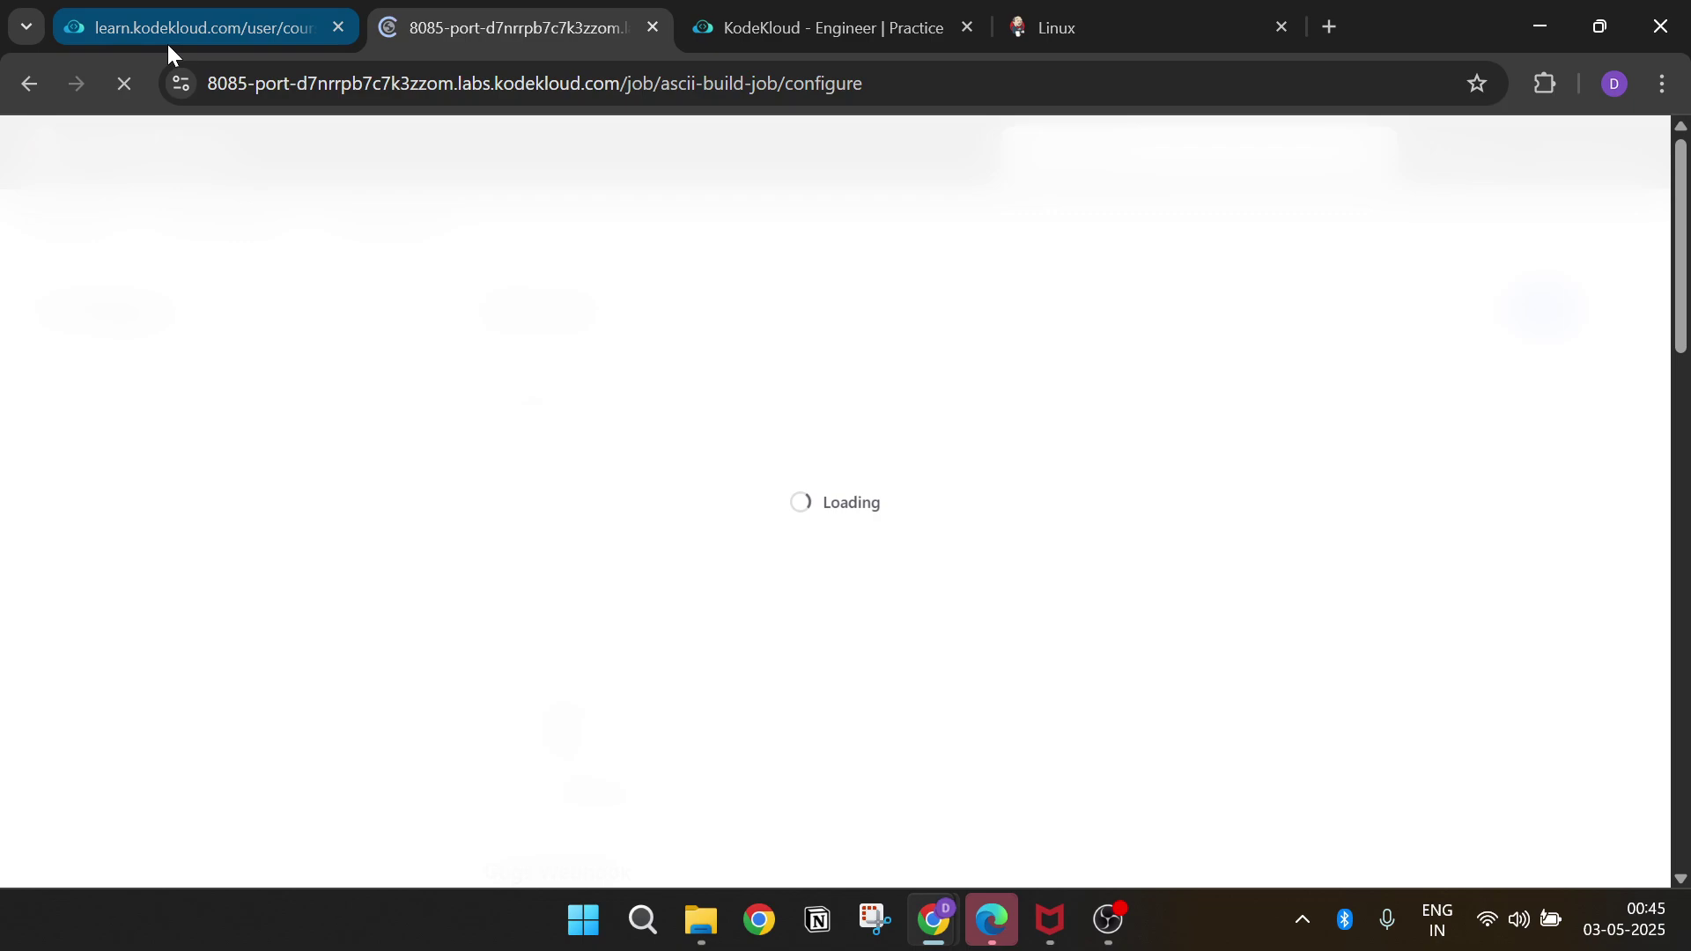
- Add an "Archive the artifacts" post-build action to ascii-build-job, following the lab solution
click(169, 26)
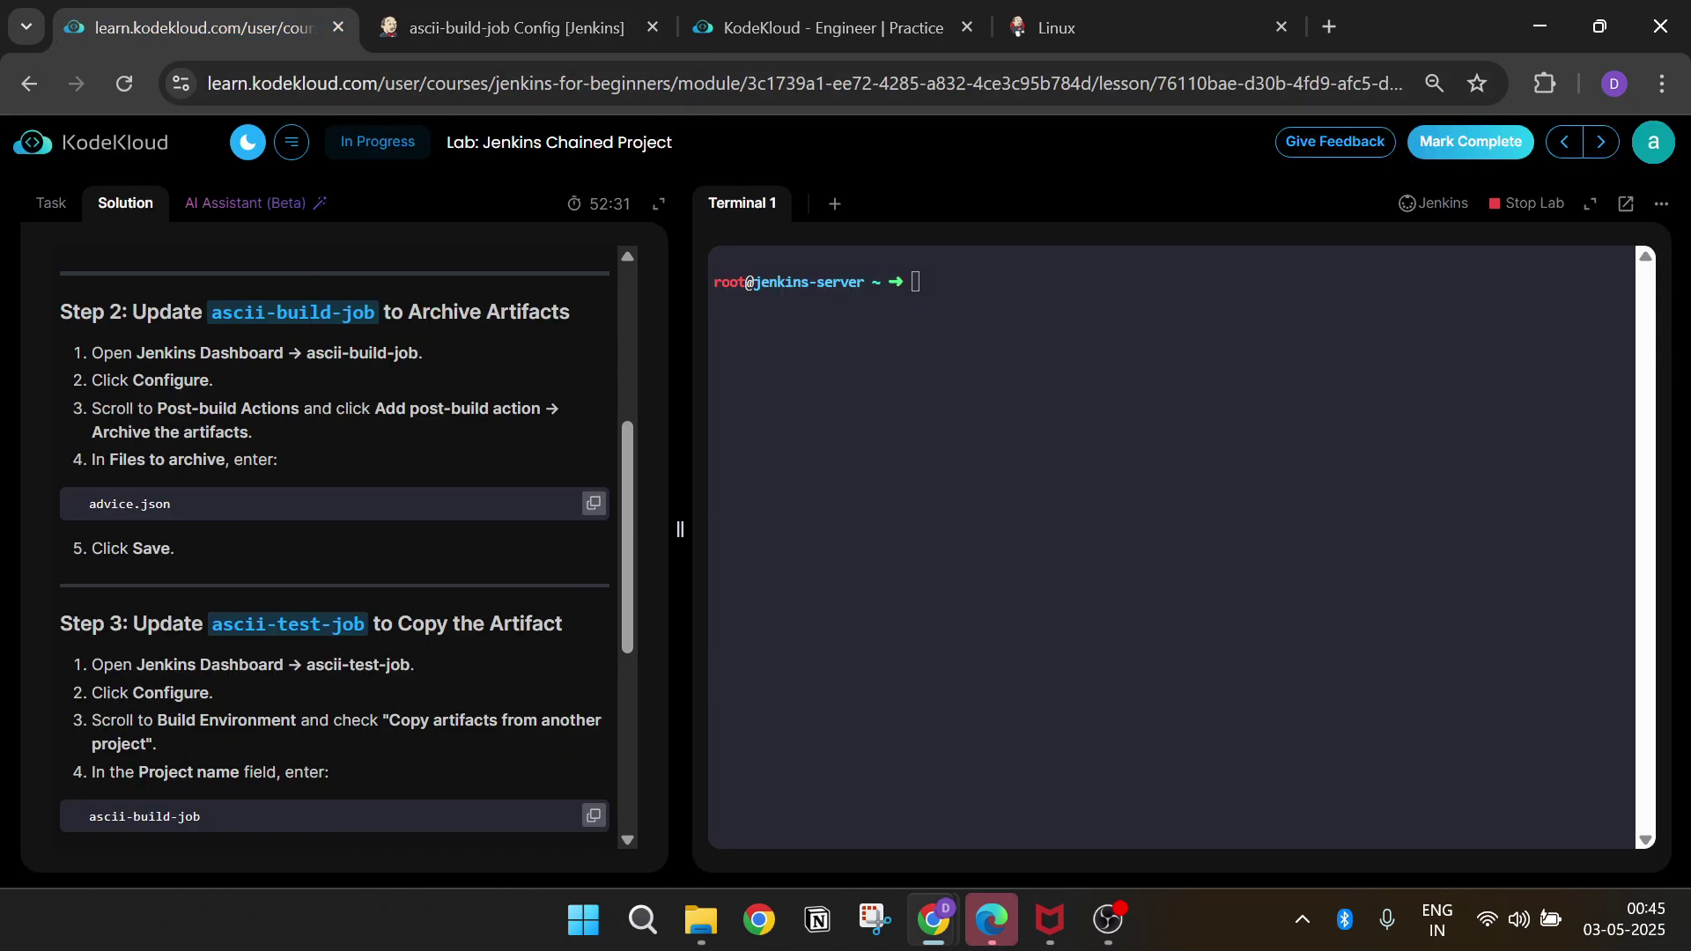
drag(156, 408, 282, 408)
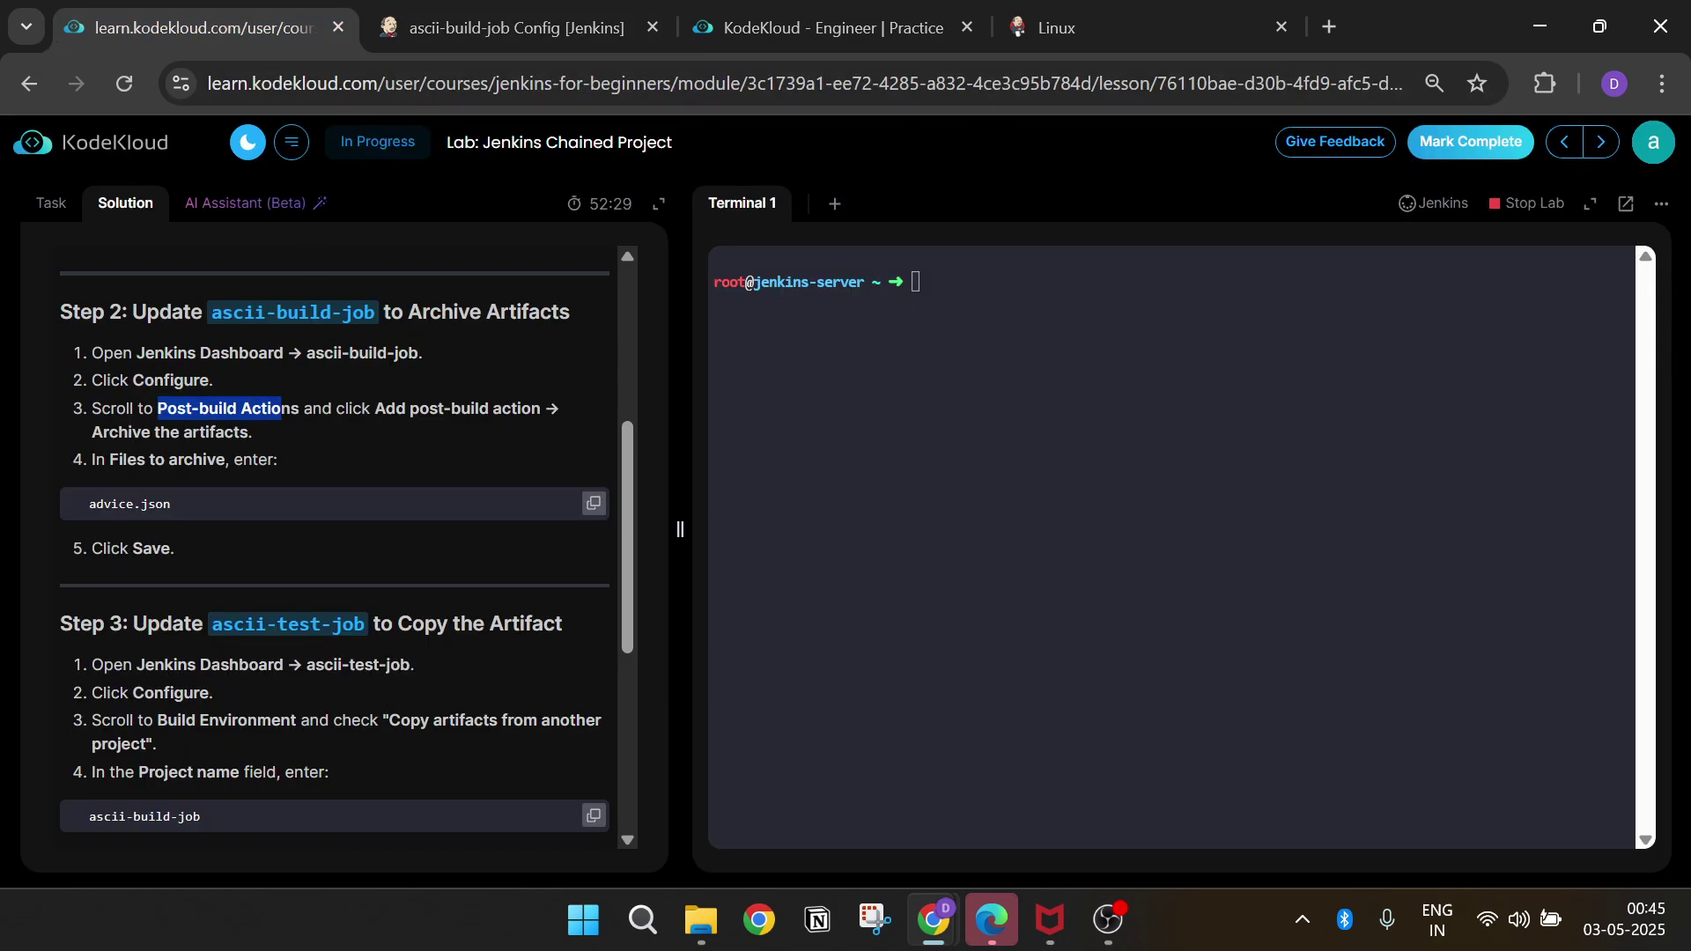
click(322, 438)
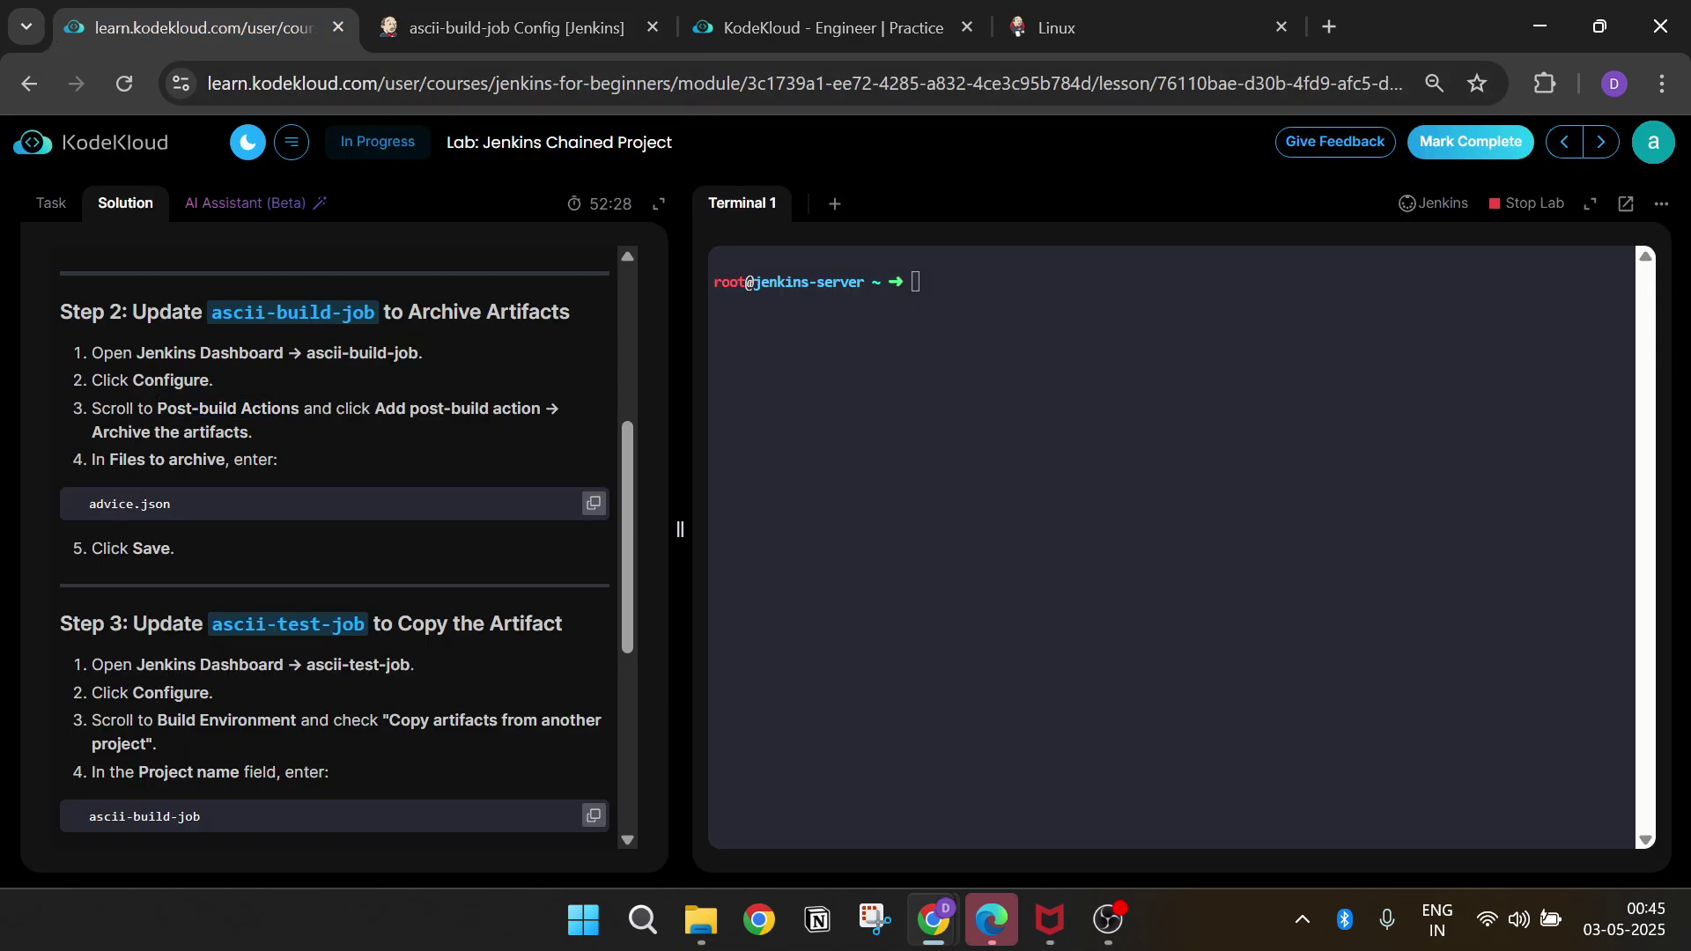
click(423, 27)
scroll(642, 616, down, 10)
scroll(656, 631, down, 8)
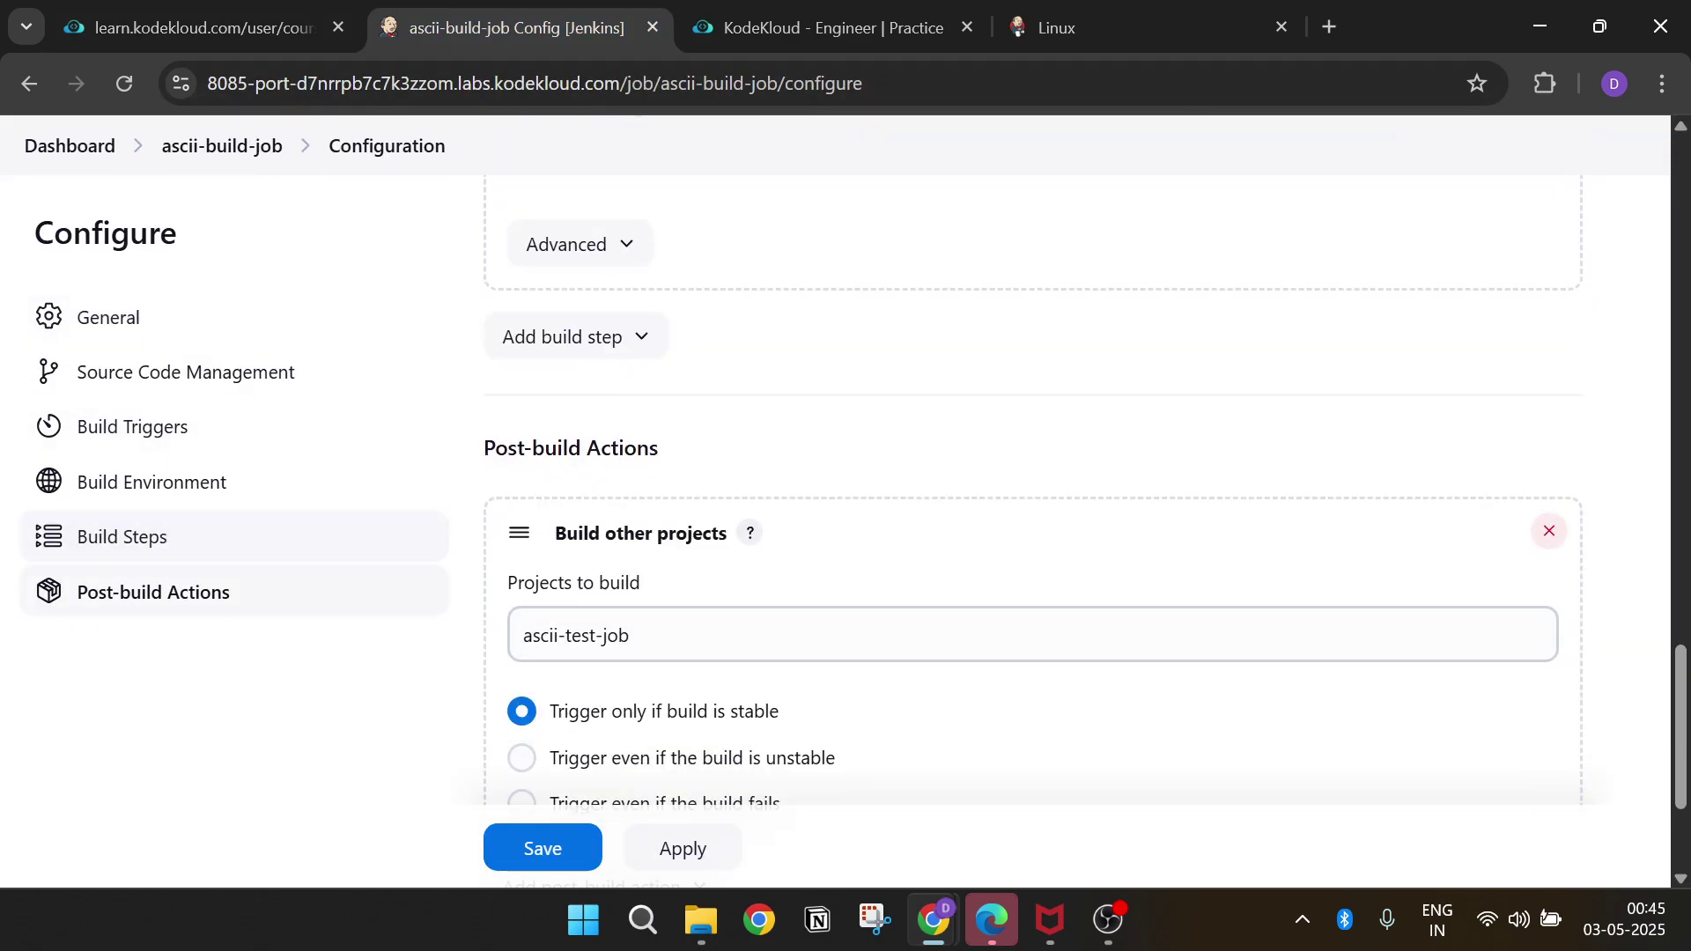
click(643, 634)
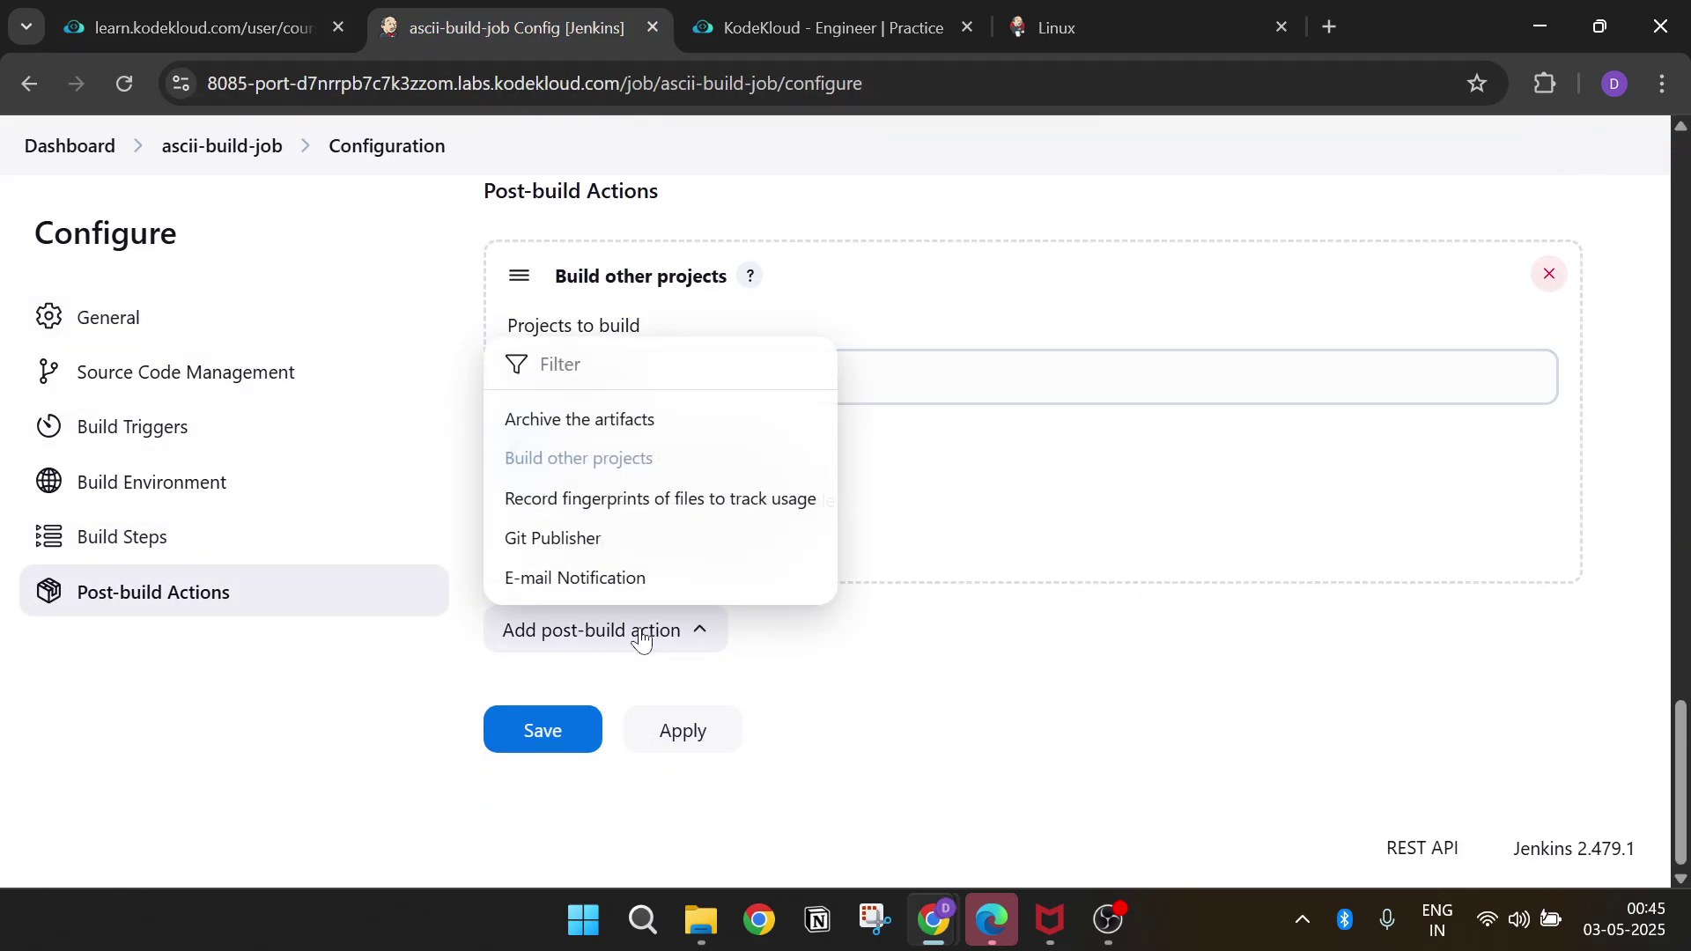
click(645, 421)
scroll(755, 464, down, 3)
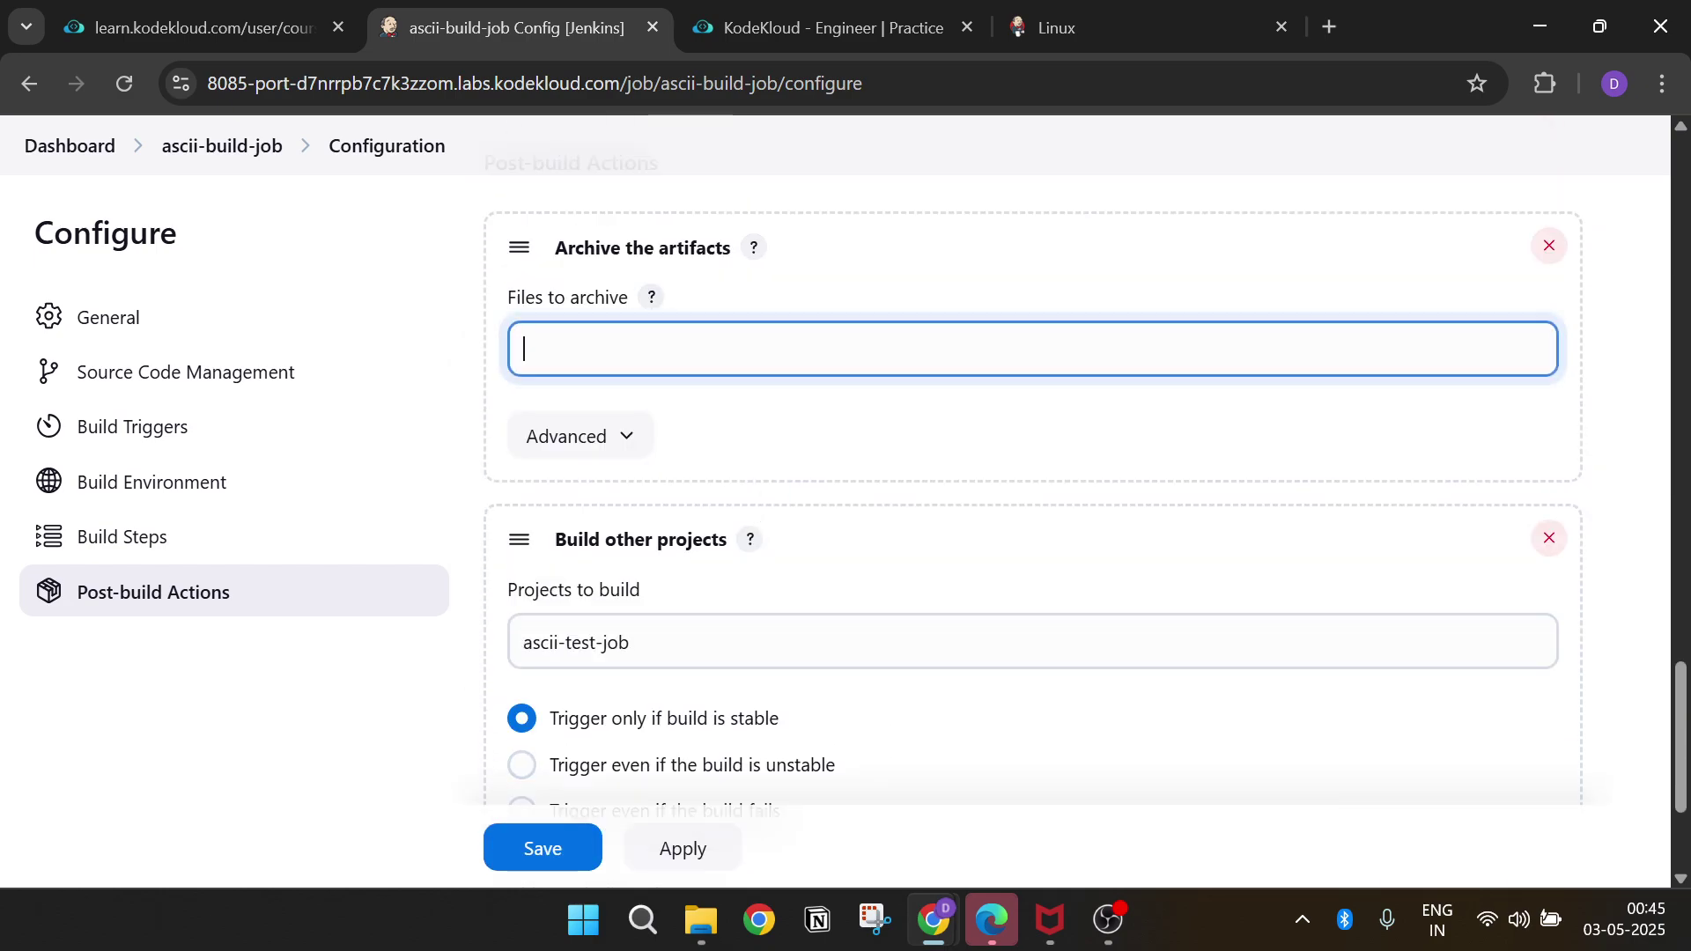
- Set the files to archive to advice.json, copied from the lab solution, and save ascii-build-job's configuration
click(206, 28)
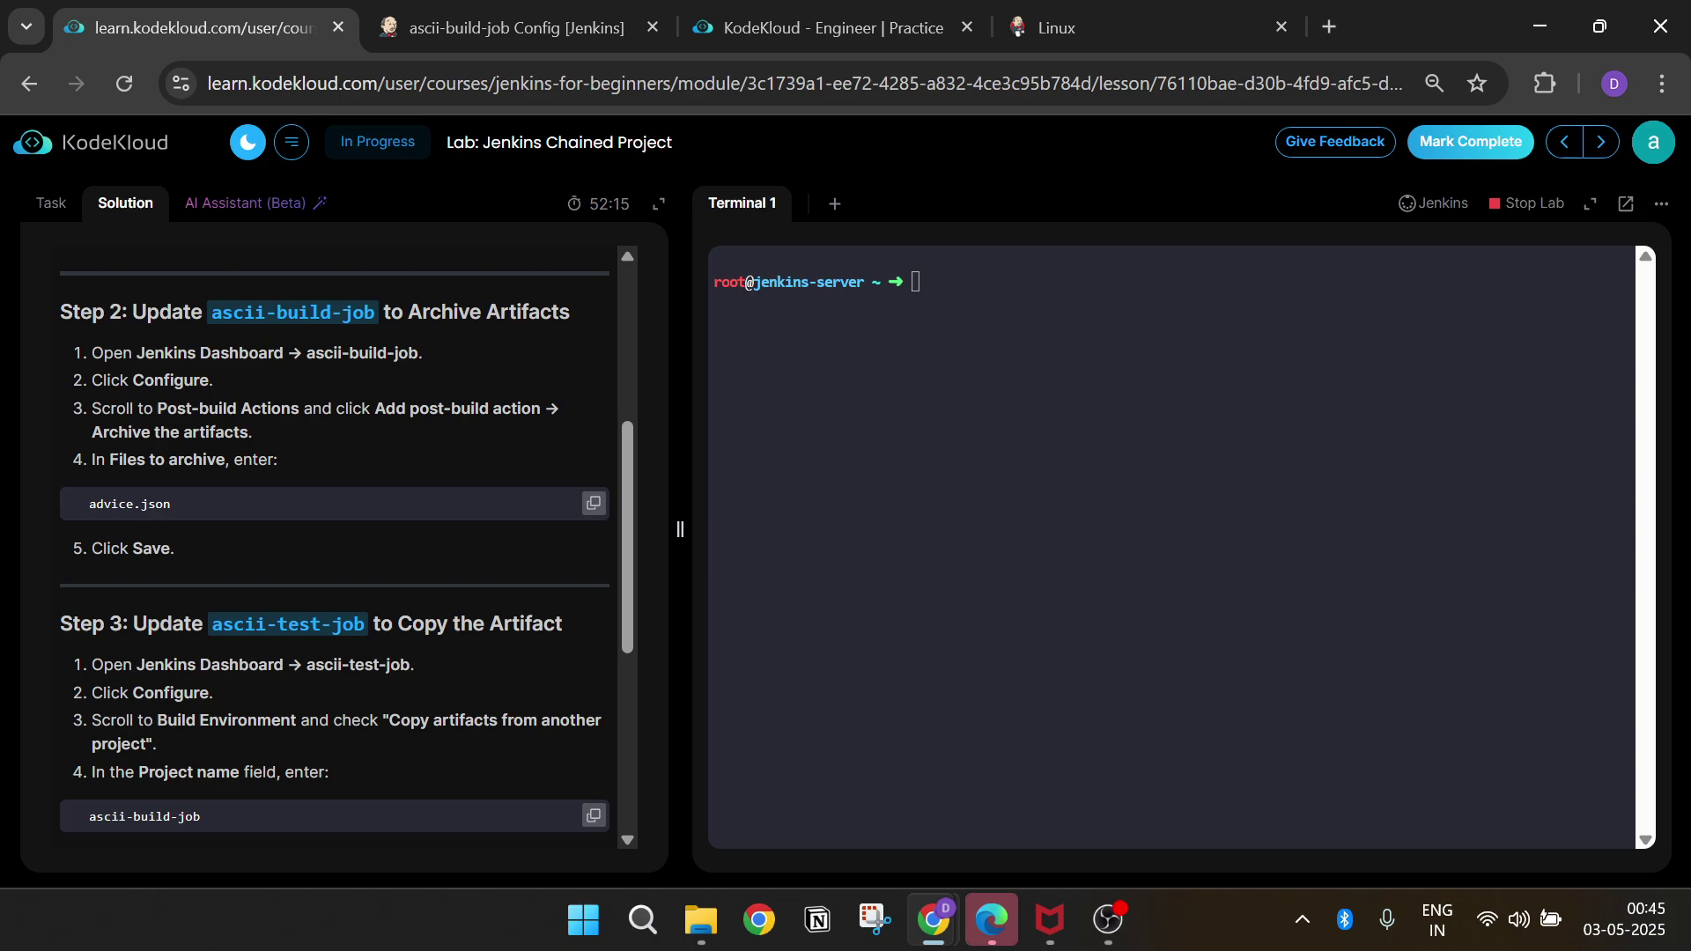
triple_click(253, 506)
click(590, 506)
click(320, 456)
click(418, 49)
click(566, 344)
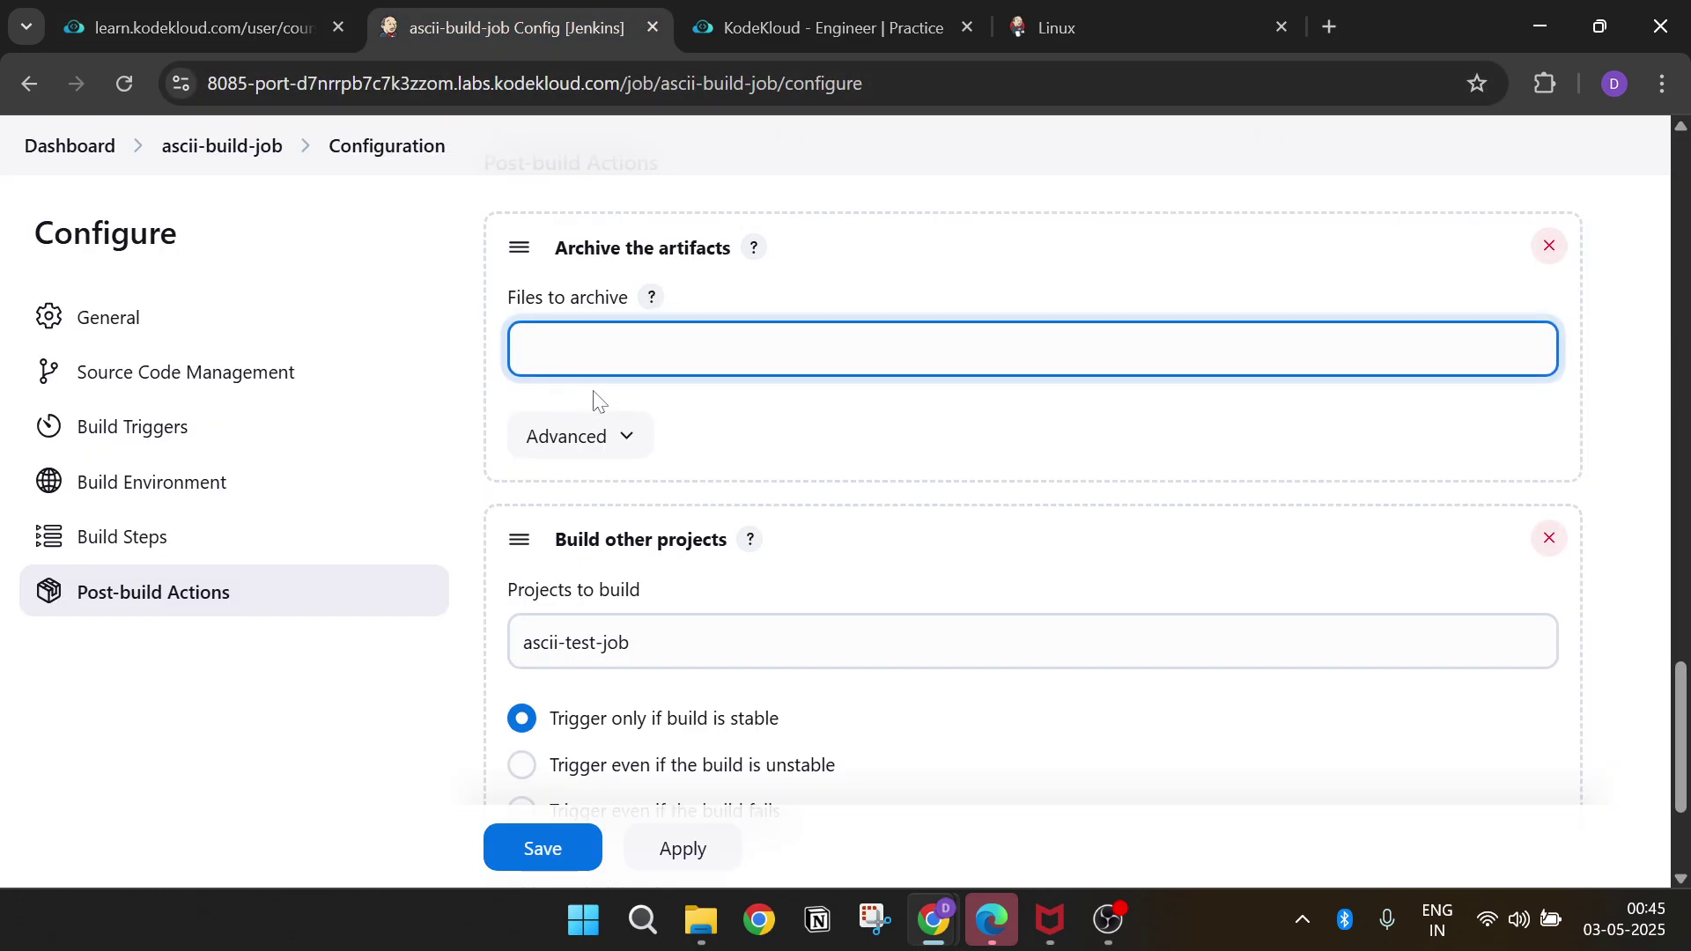
key(ctrl+v)
click(264, 27)
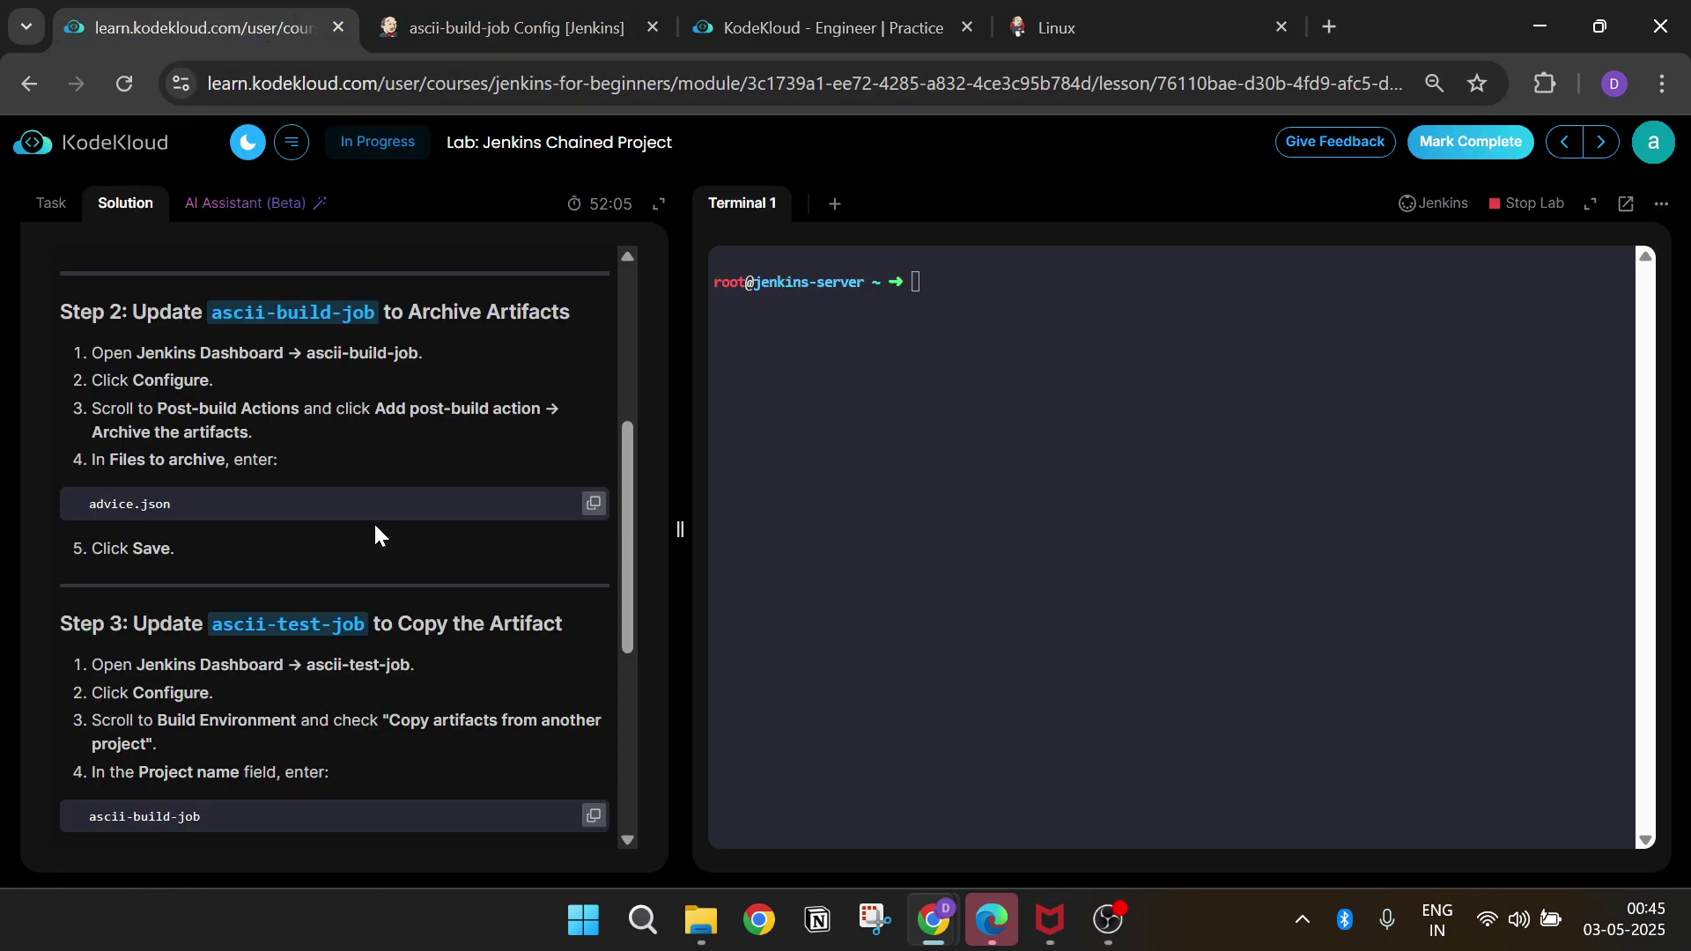
click(521, 30)
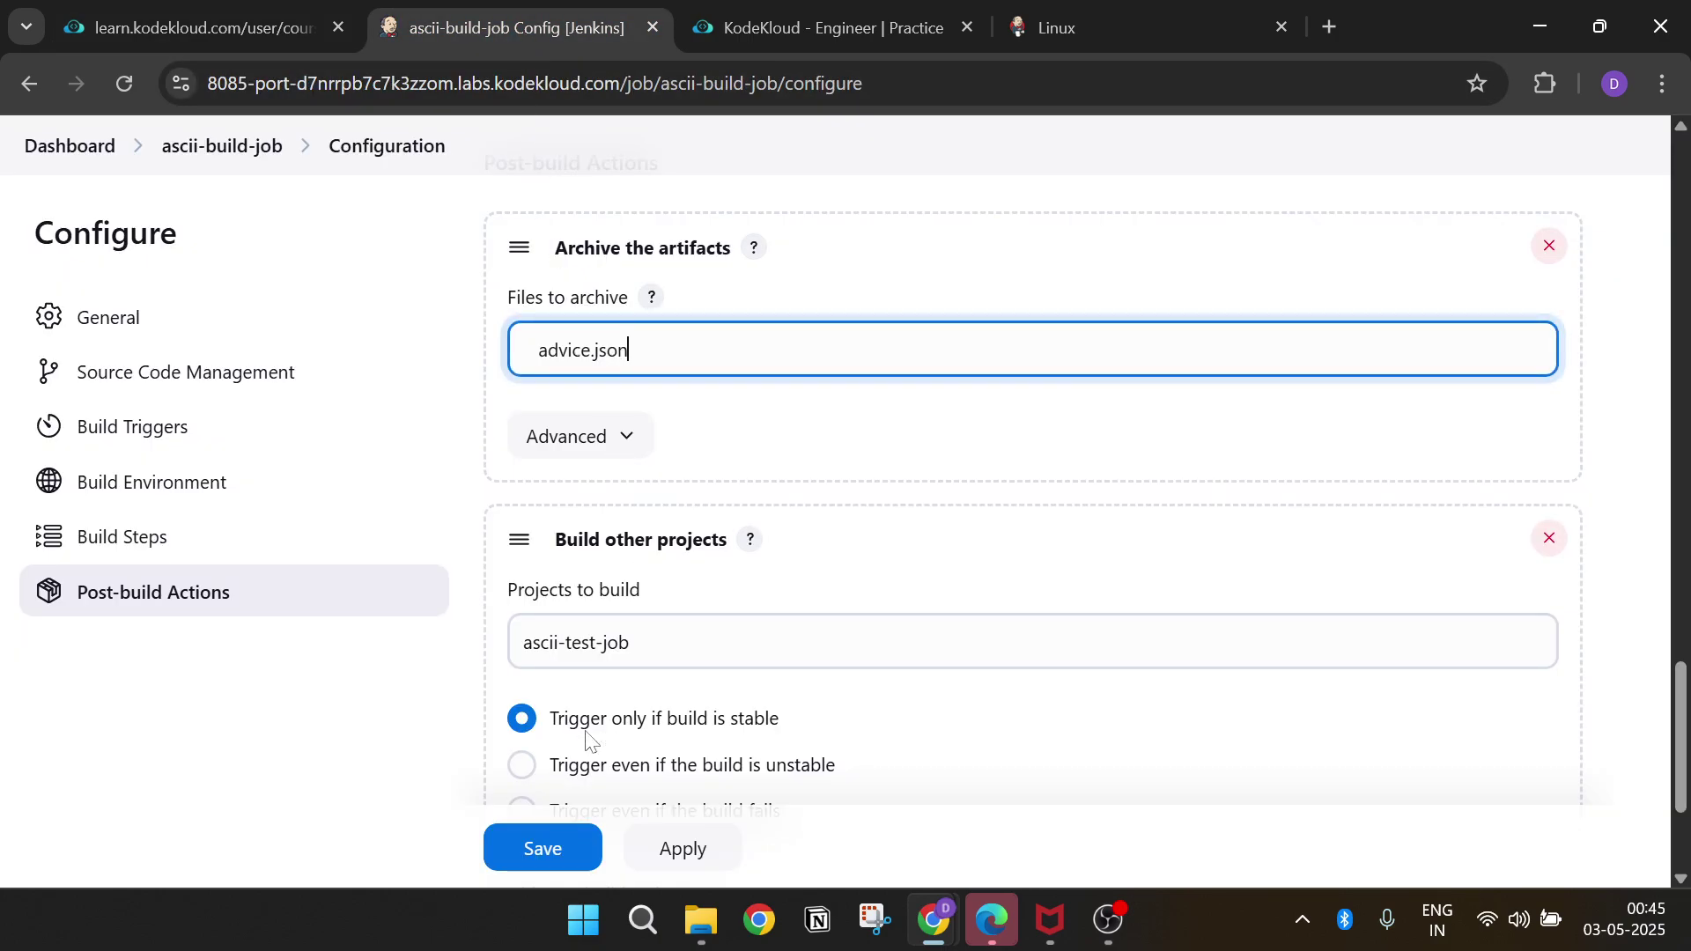
click(540, 846)
- Review the lab solution's steps for copying the artifact and open ascii-test-job's configuration from the Jenkins dashboard
click(207, 30)
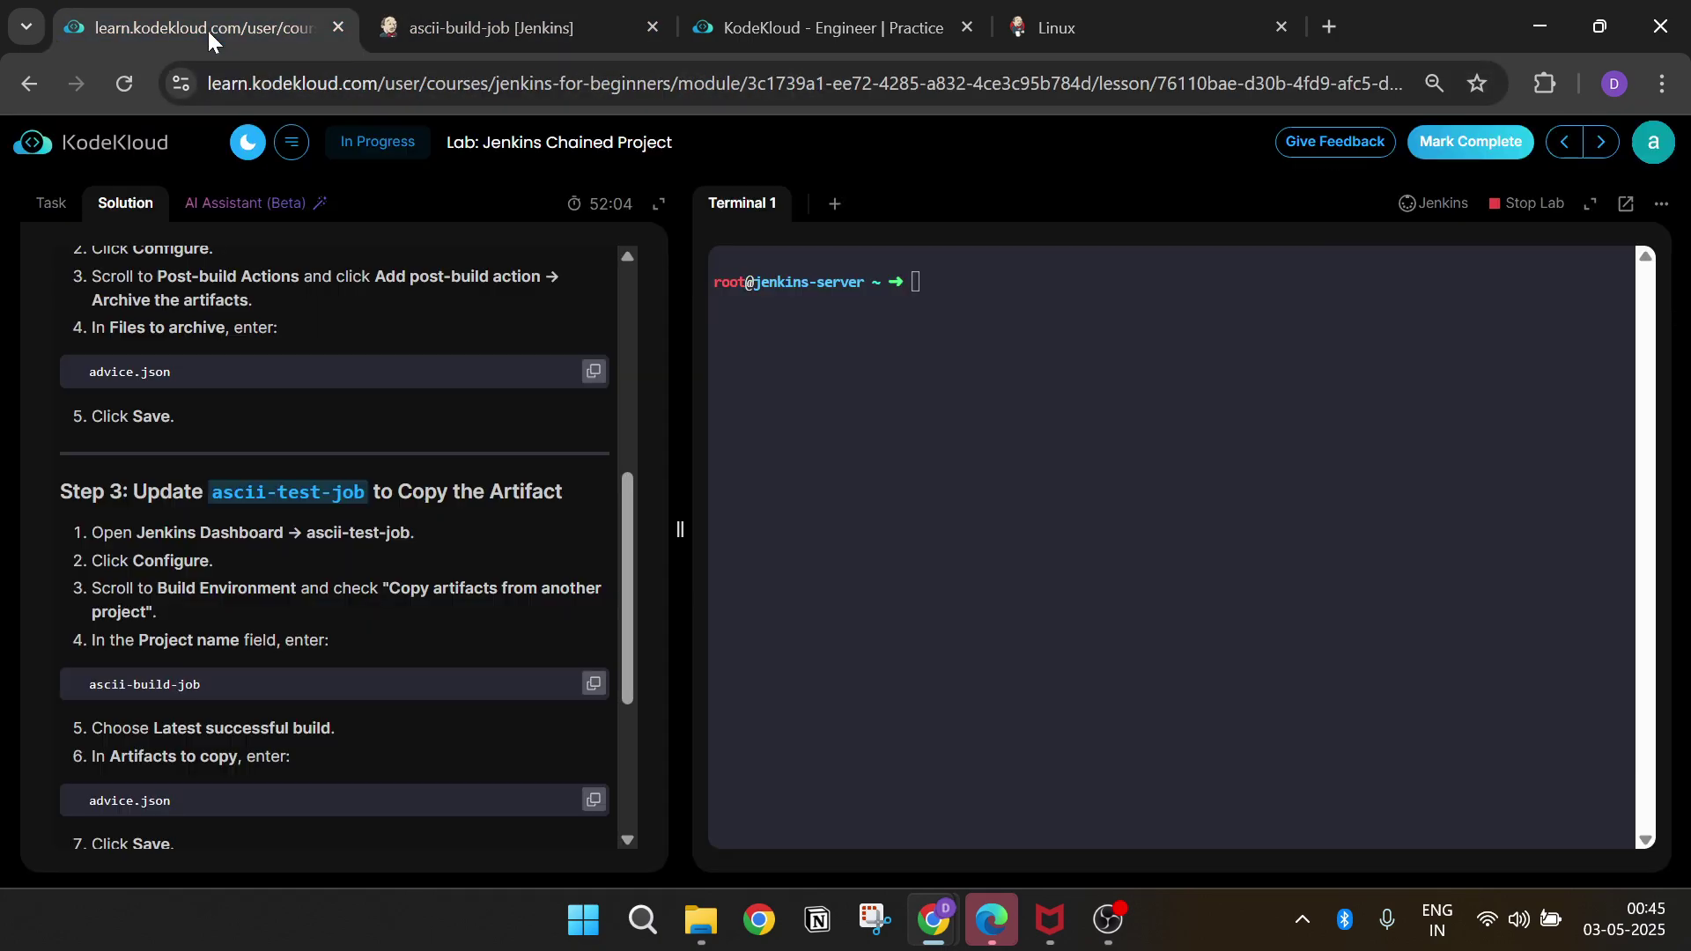
scroll(331, 533, down, 2)
scroll(331, 534, down, 2)
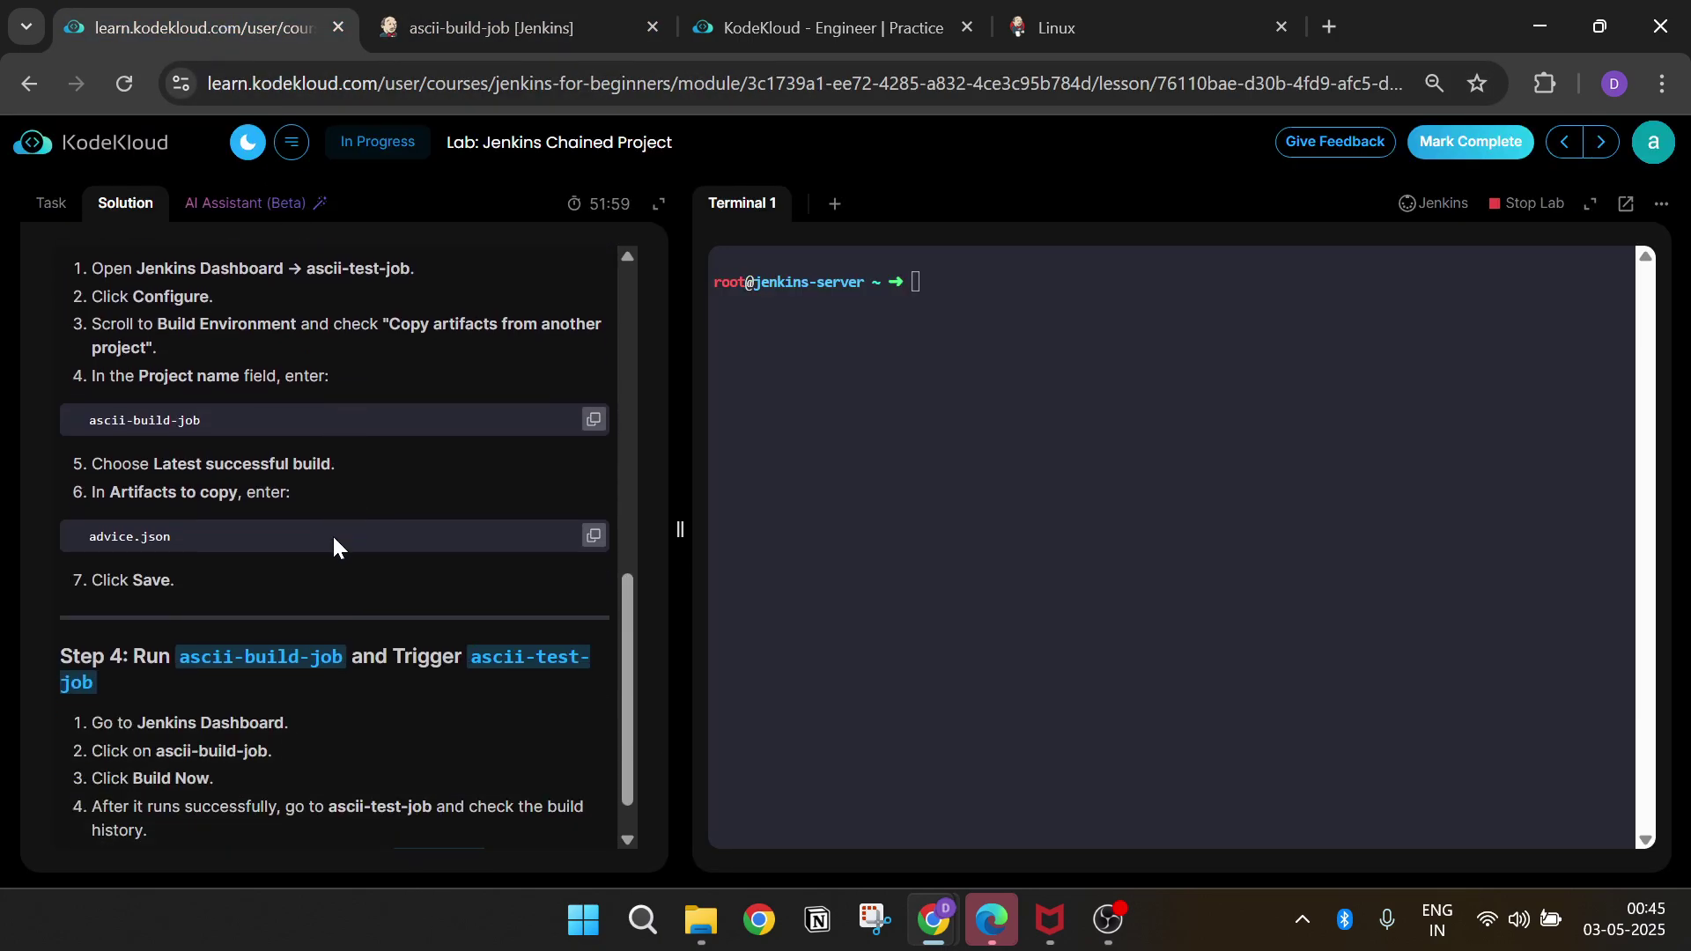
scroll(331, 534, up, 2)
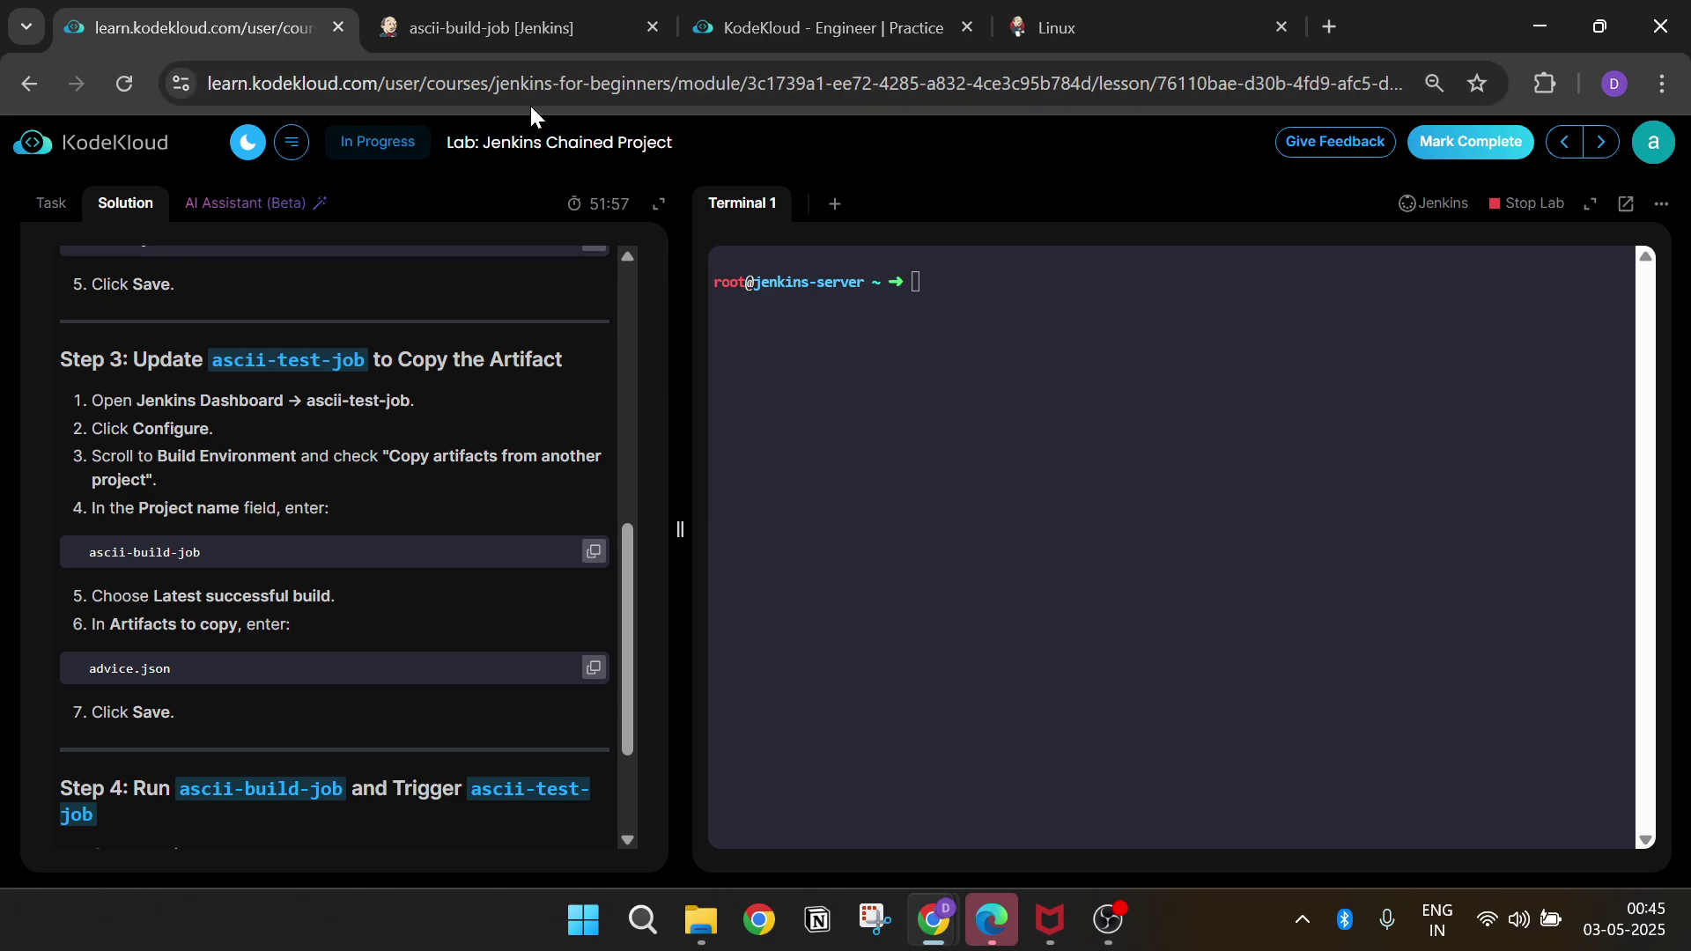
click(525, 30)
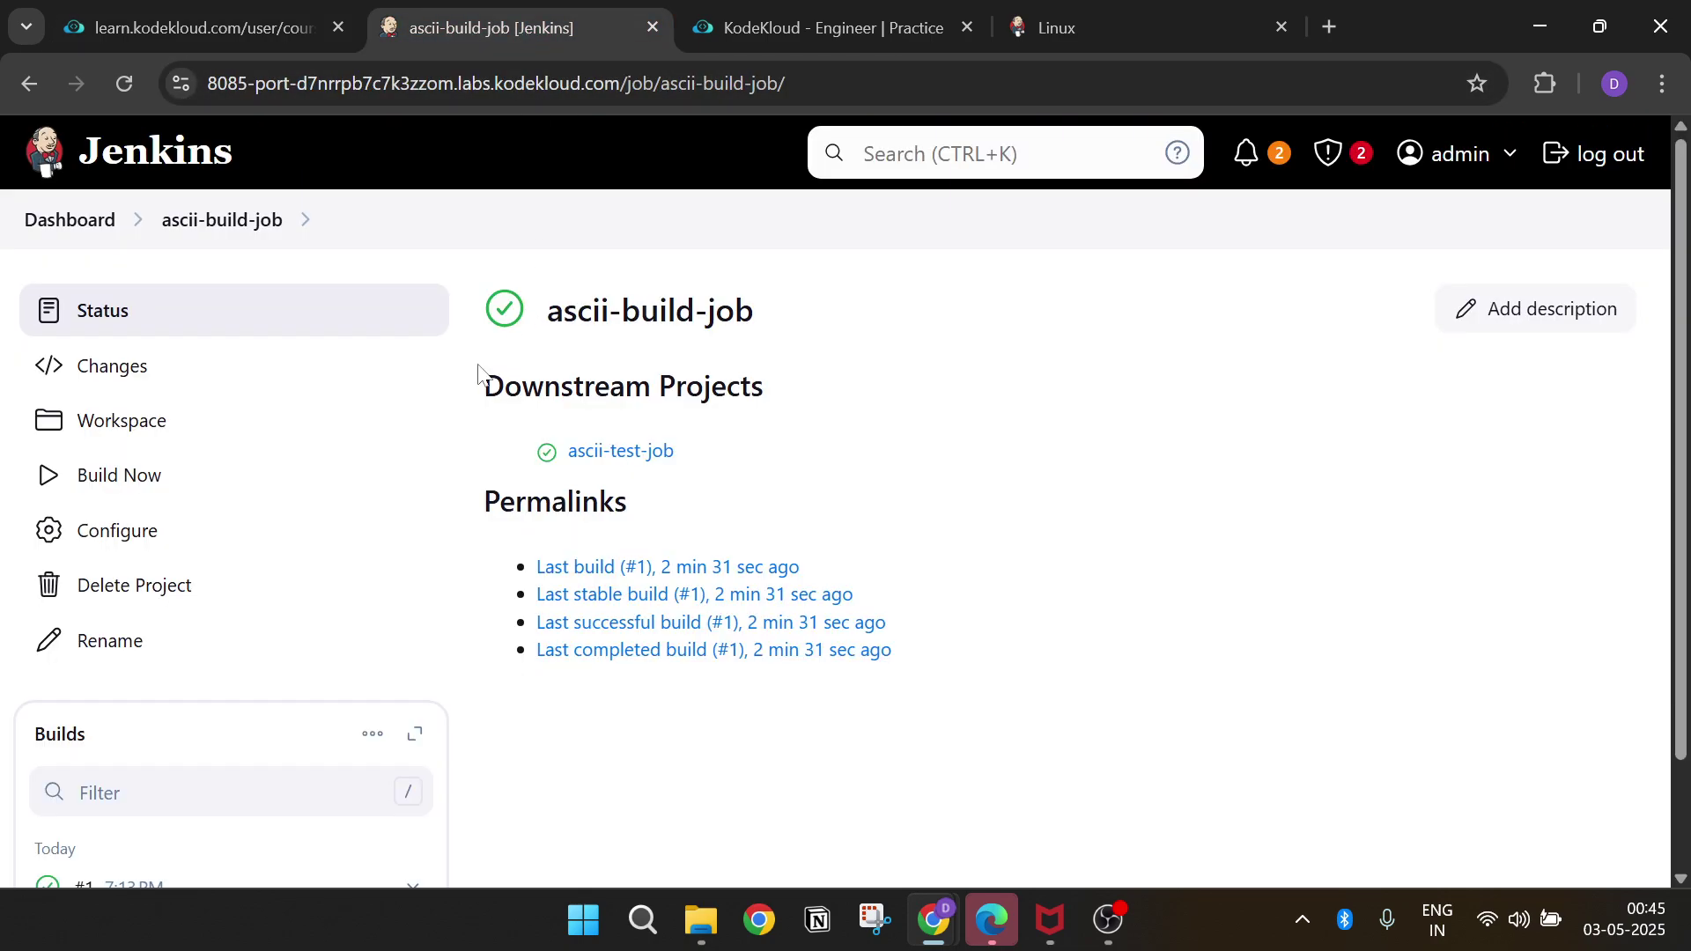
click(68, 219)
click(736, 588)
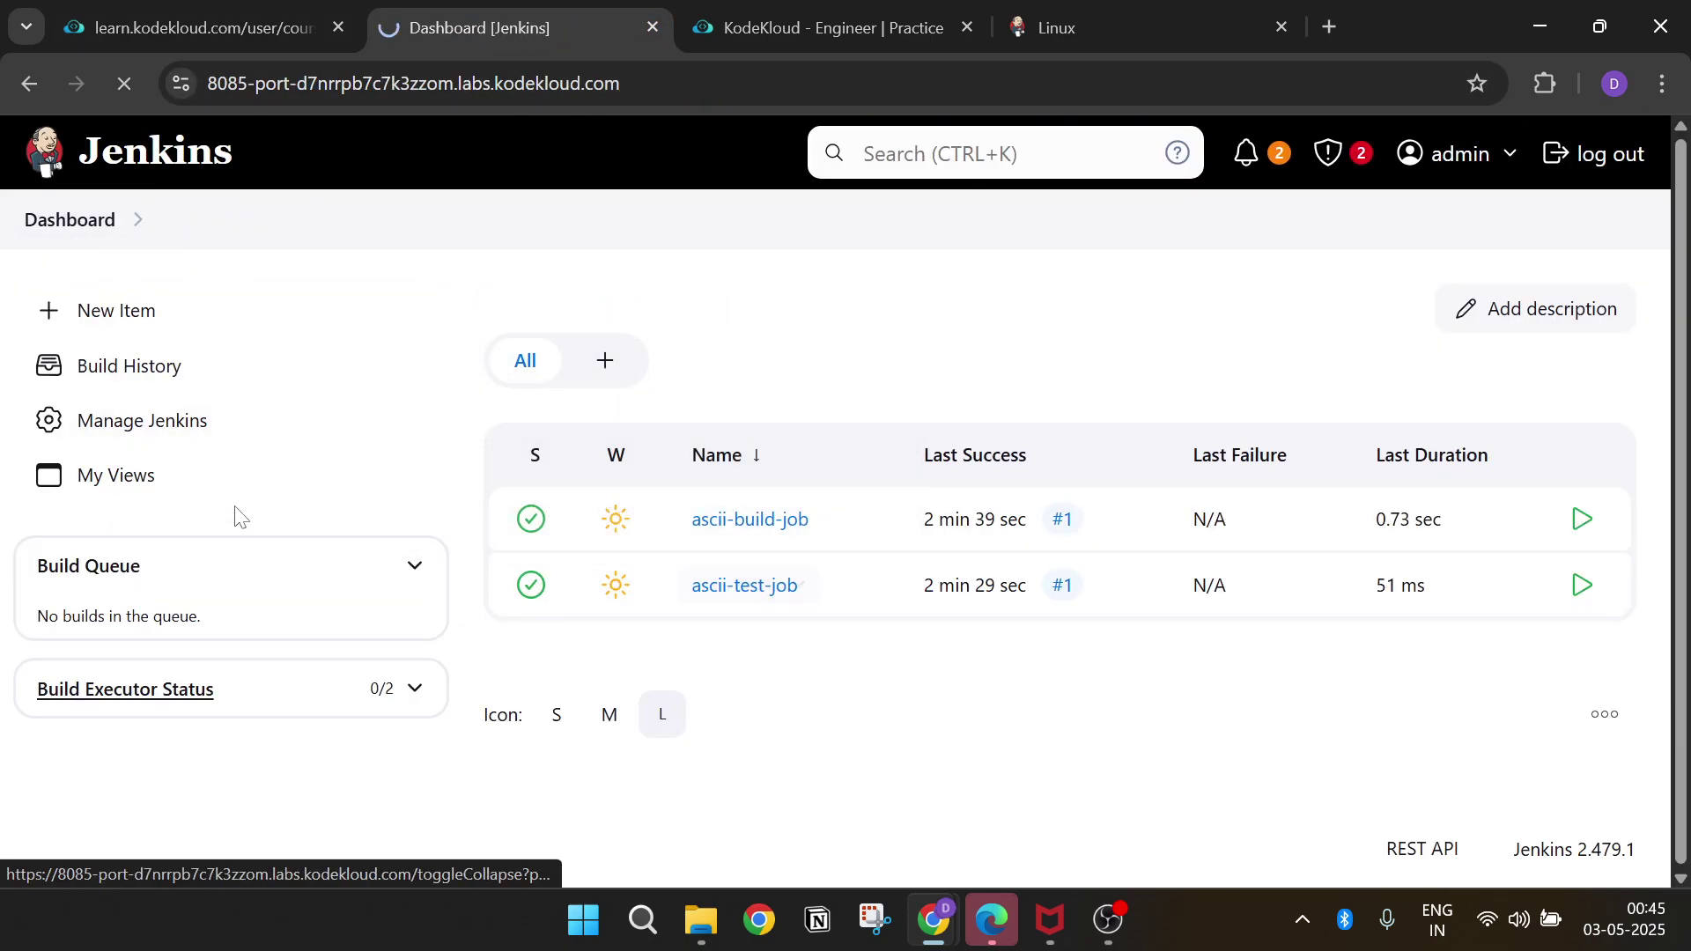
click(176, 545)
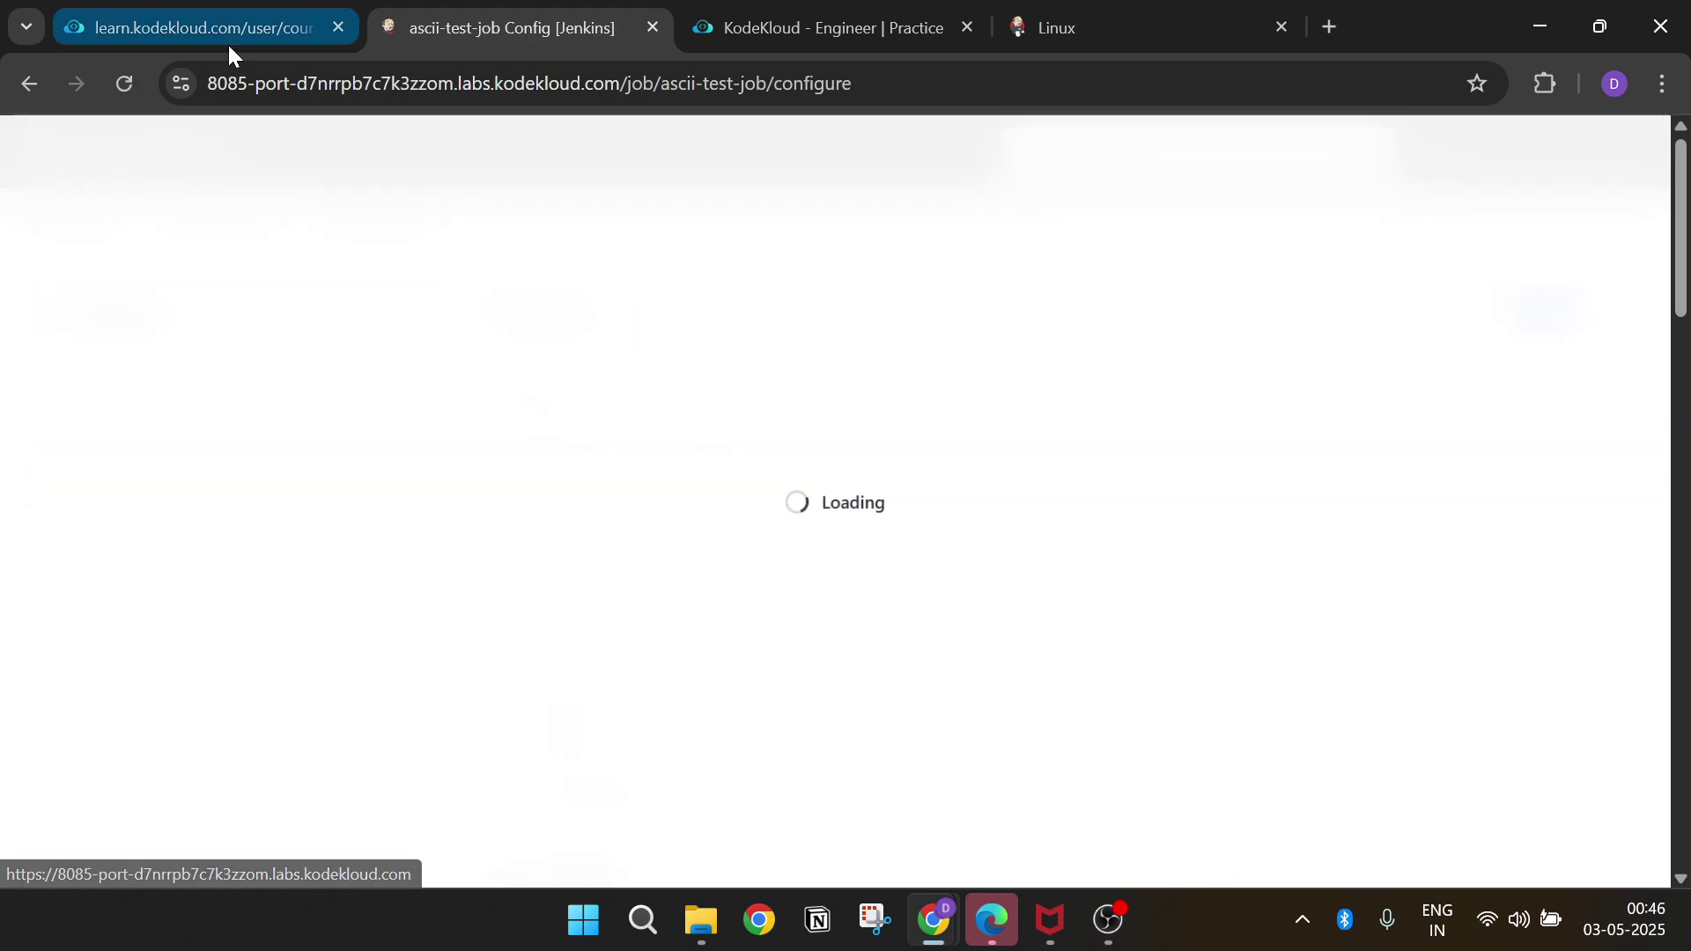
- Examine ascii-test-job's Build Environment and surrounding settings for the "Copy artifacts from another project" option named in the lab solution
click(224, 40)
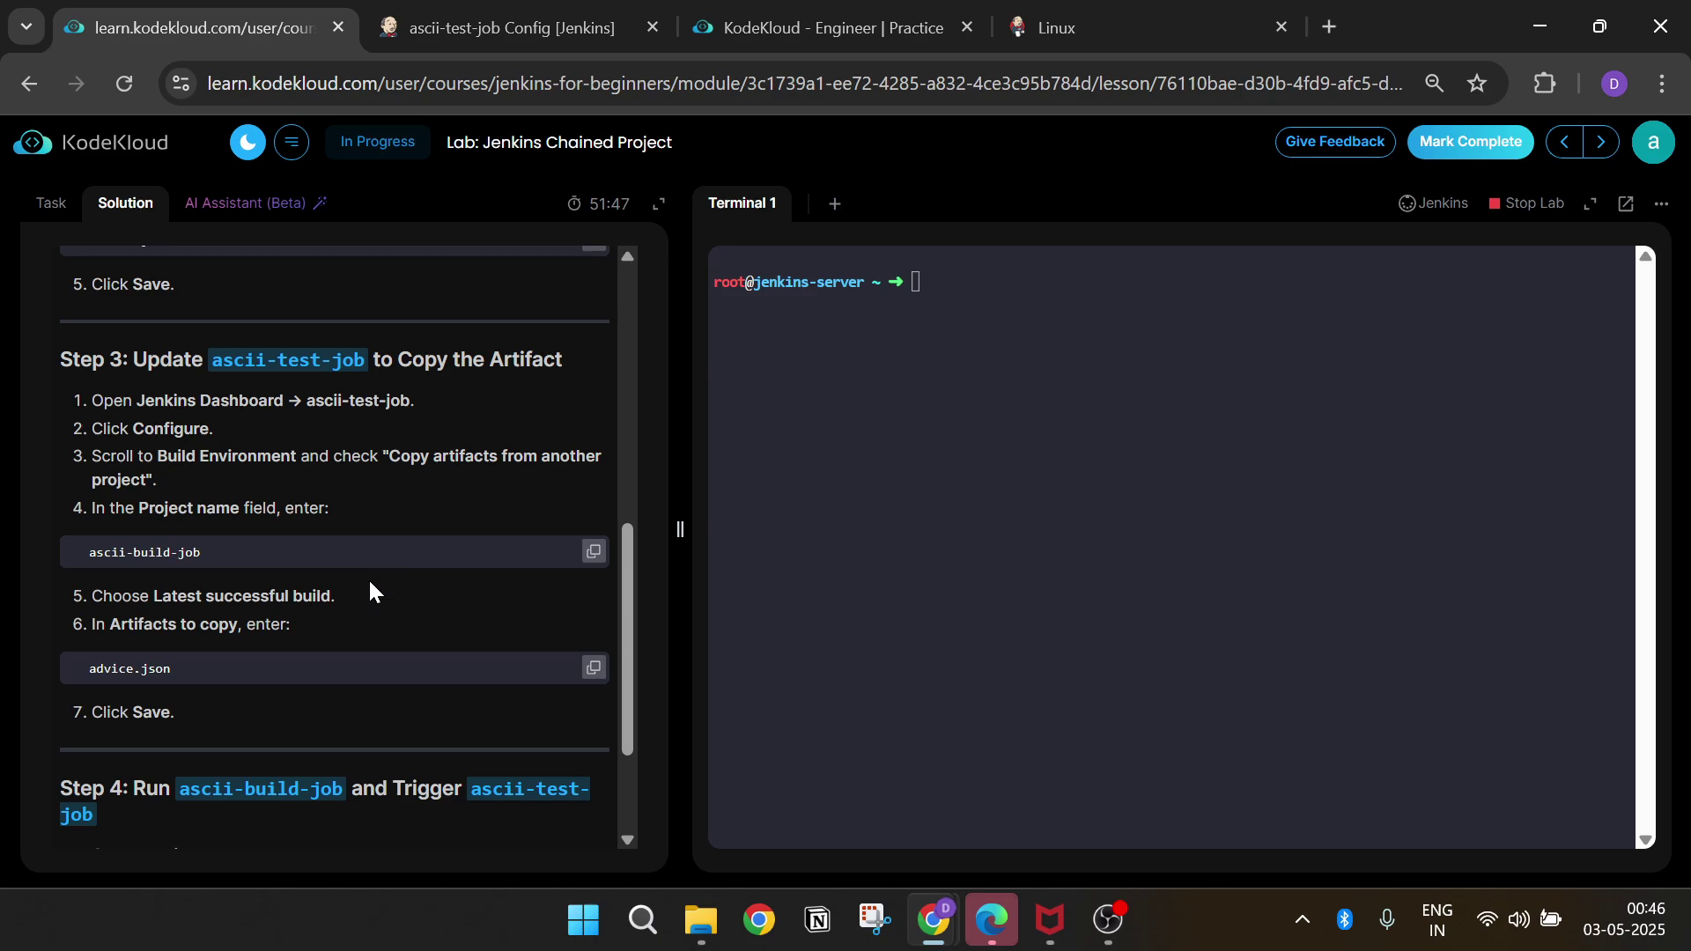
click(525, 39)
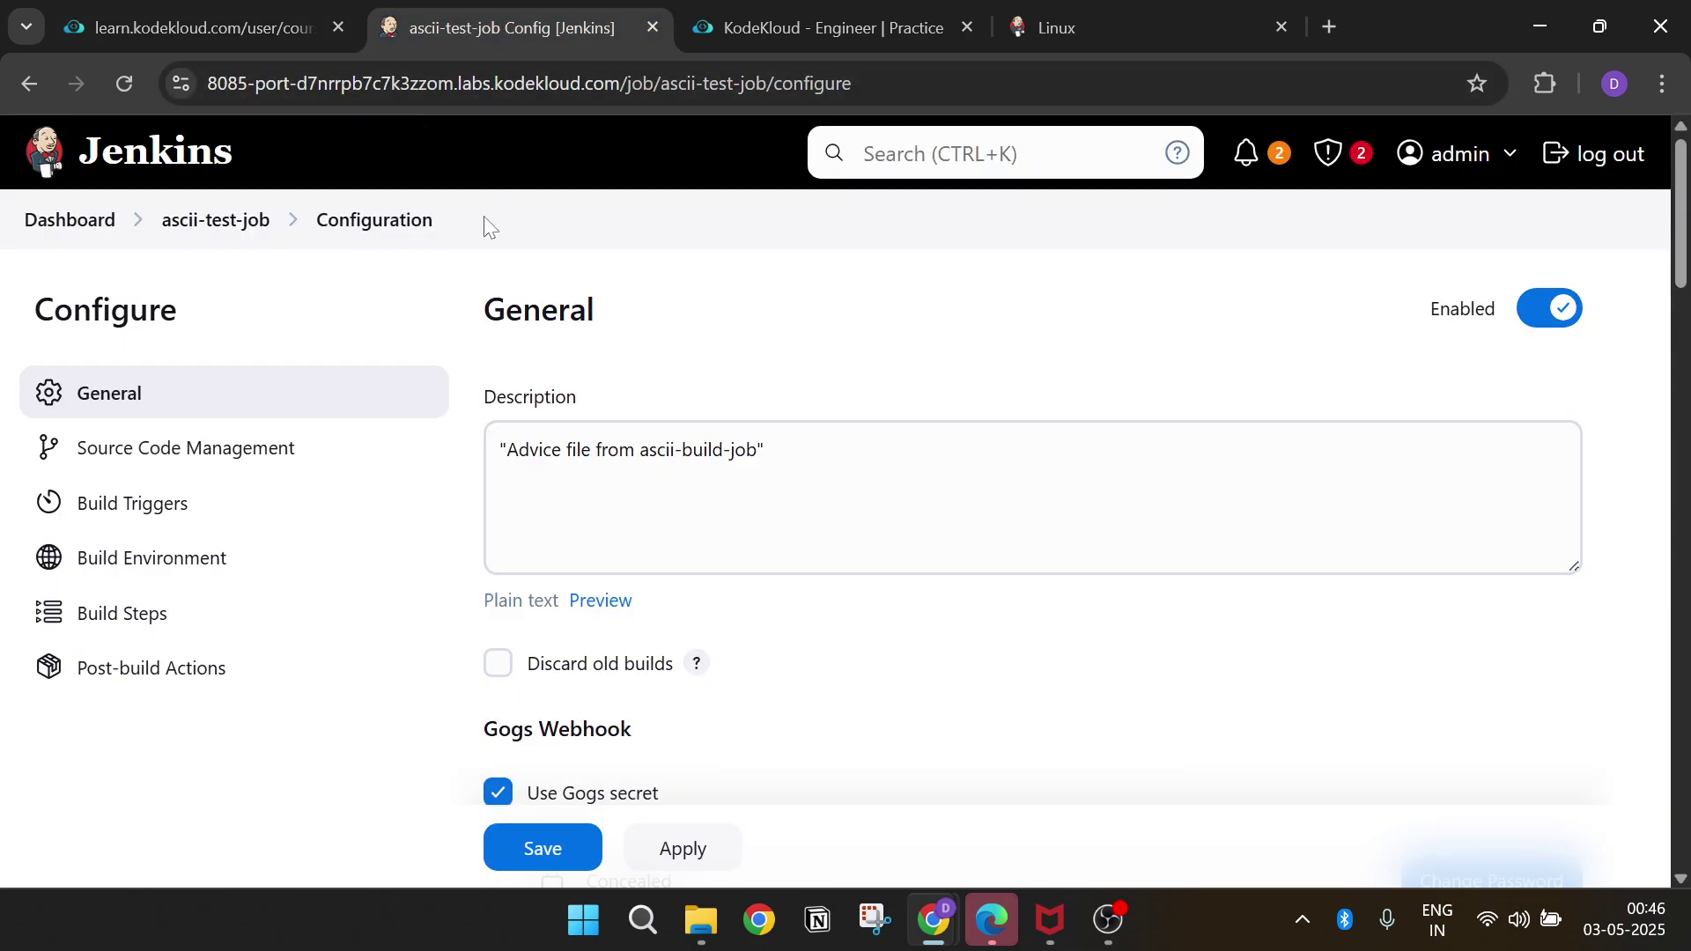
click(175, 571)
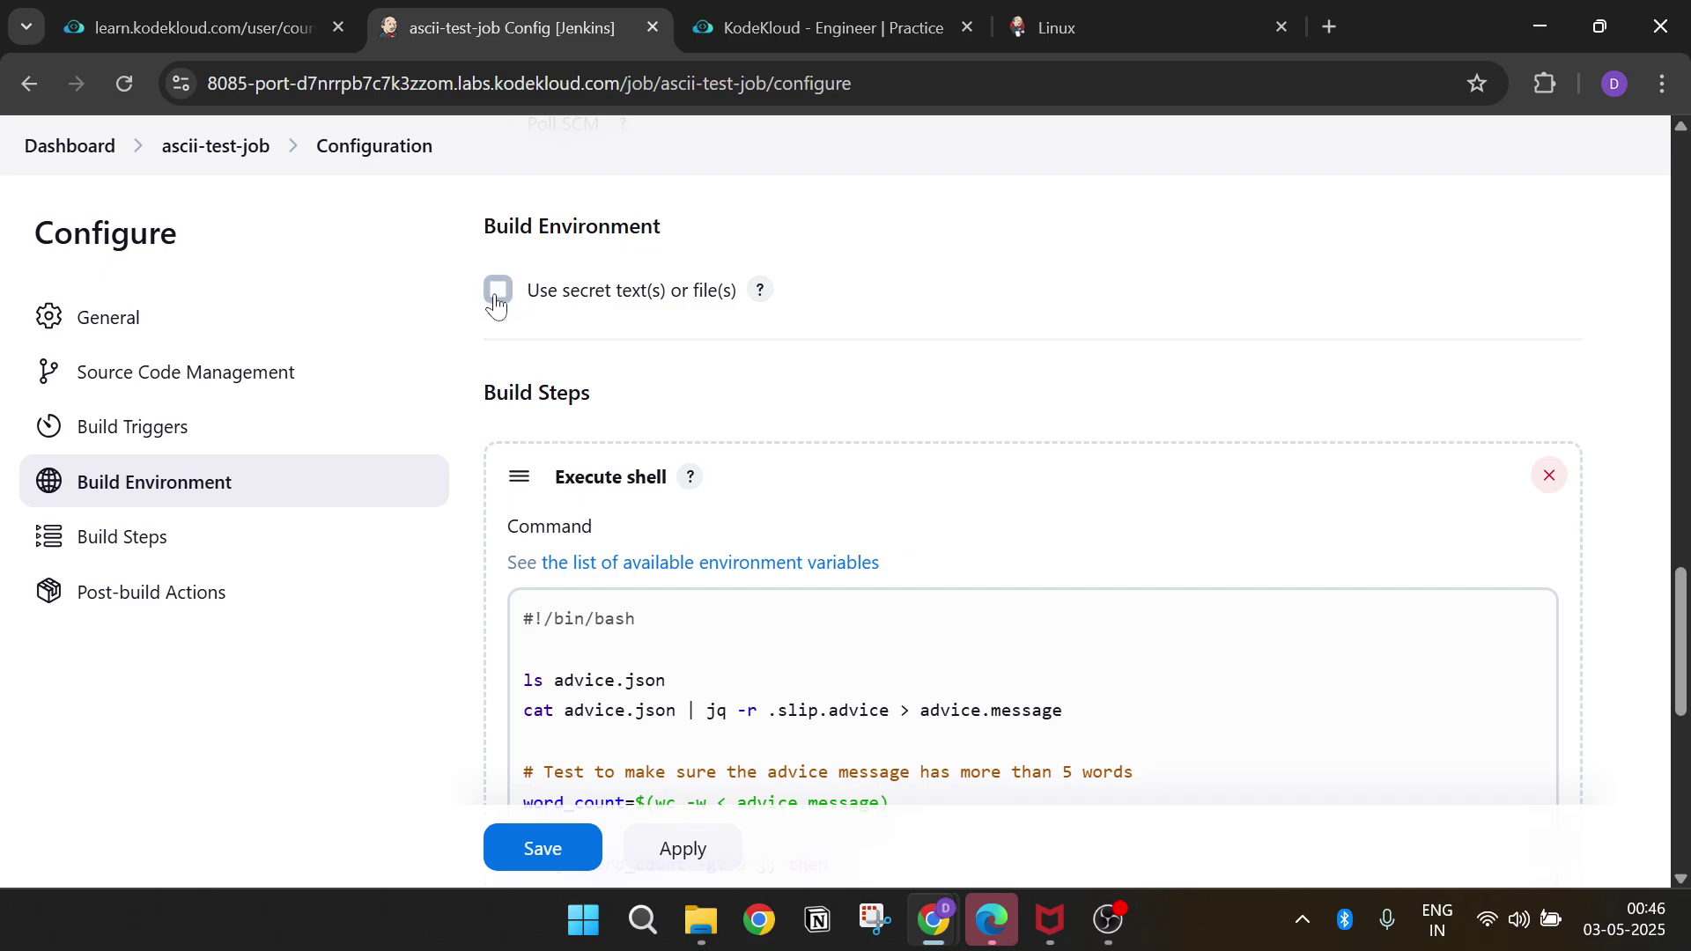
click(202, 17)
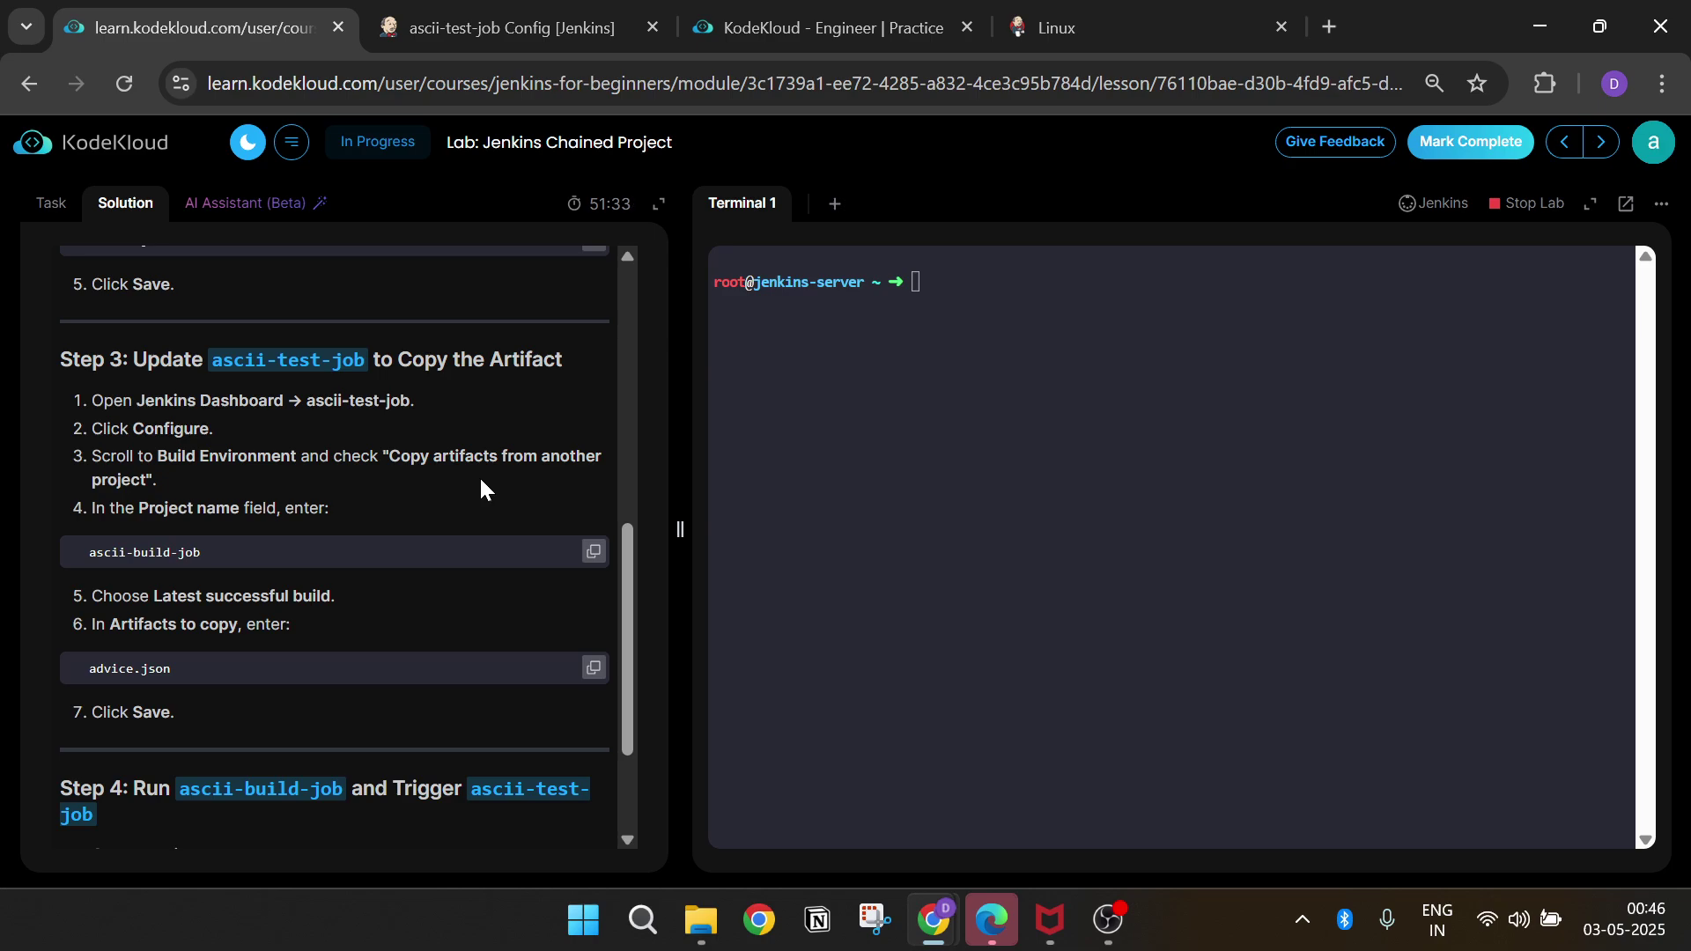
click(536, 26)
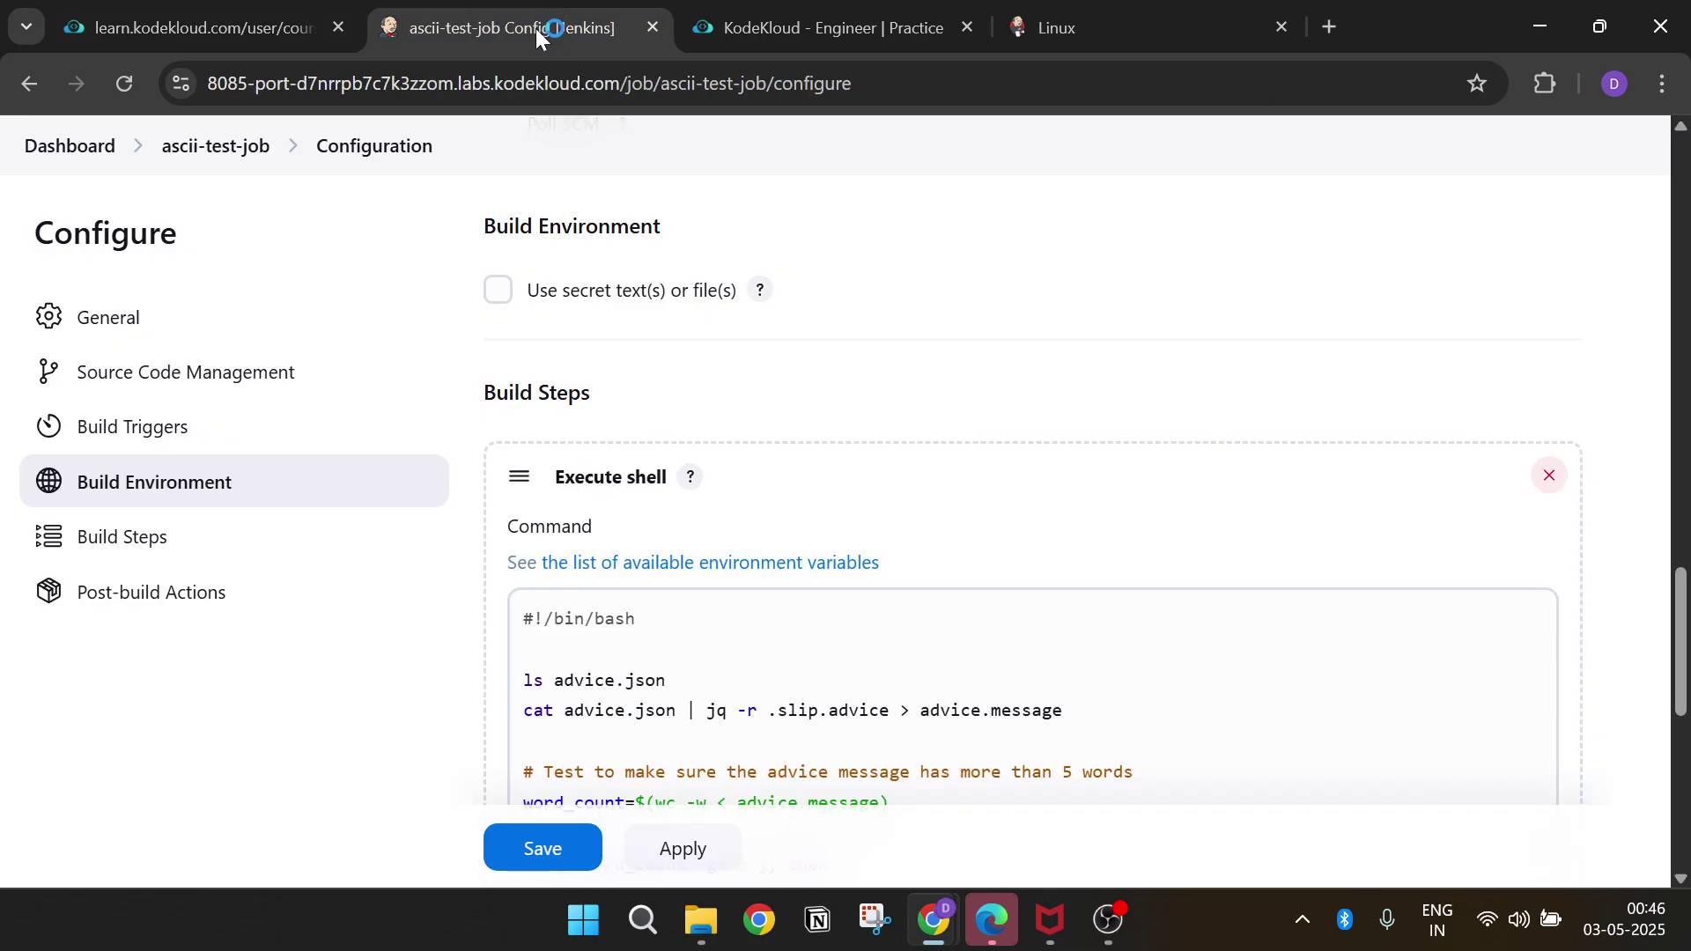
scroll(1031, 494, down, 7)
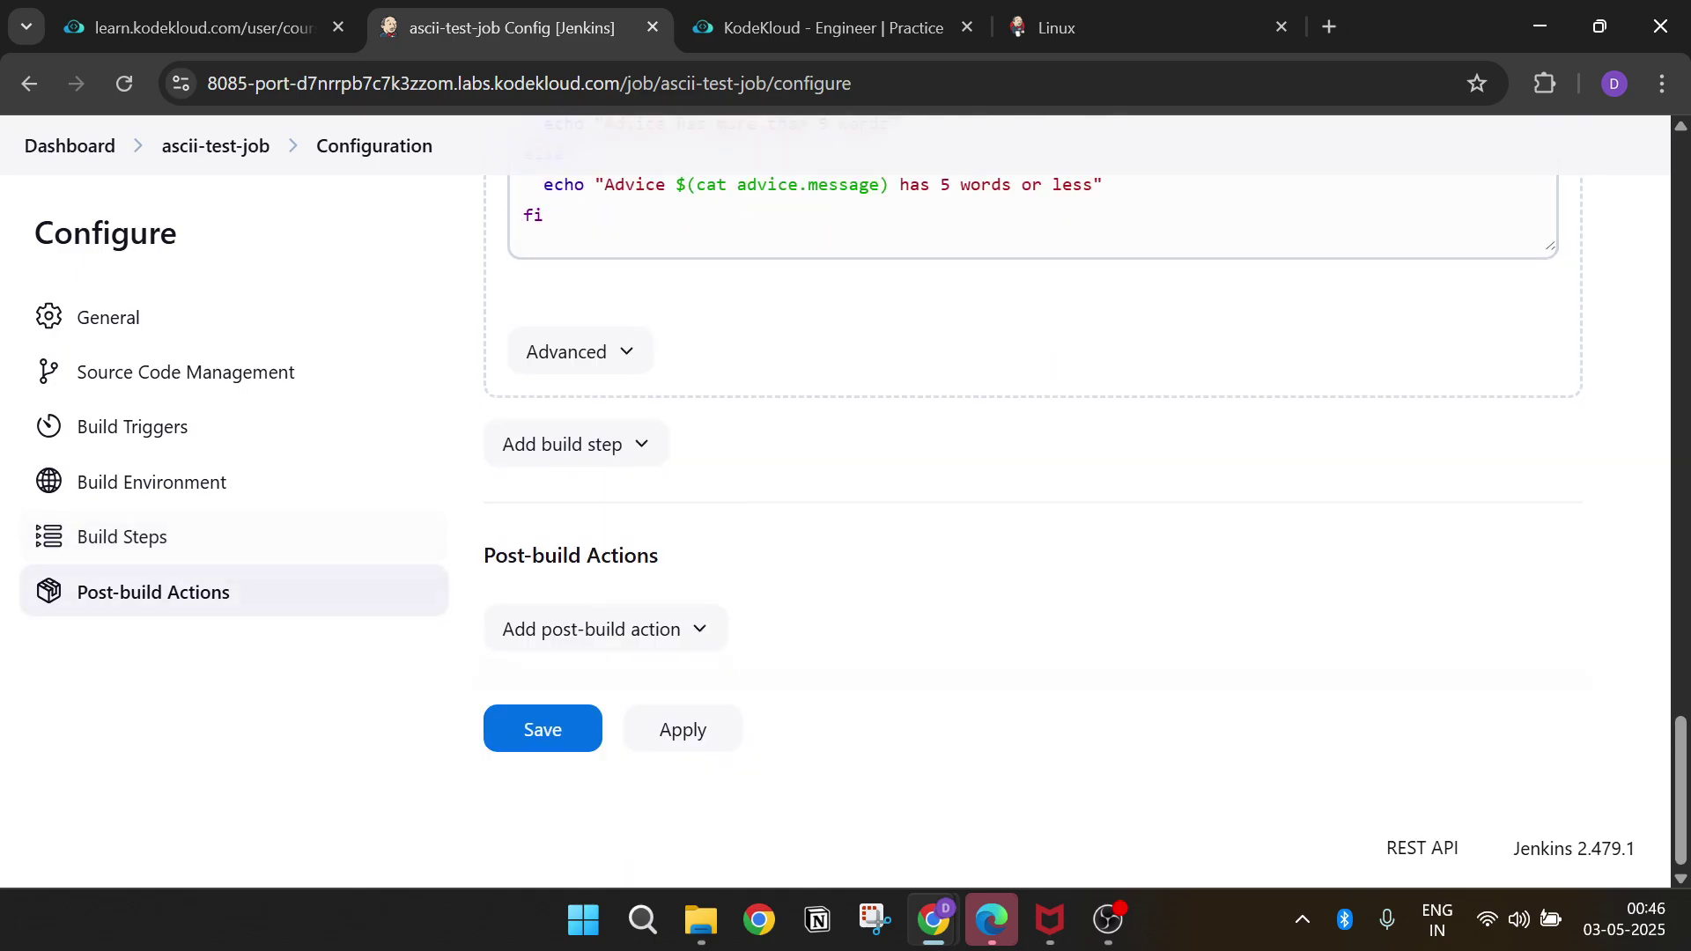
scroll(532, 366, up, 9)
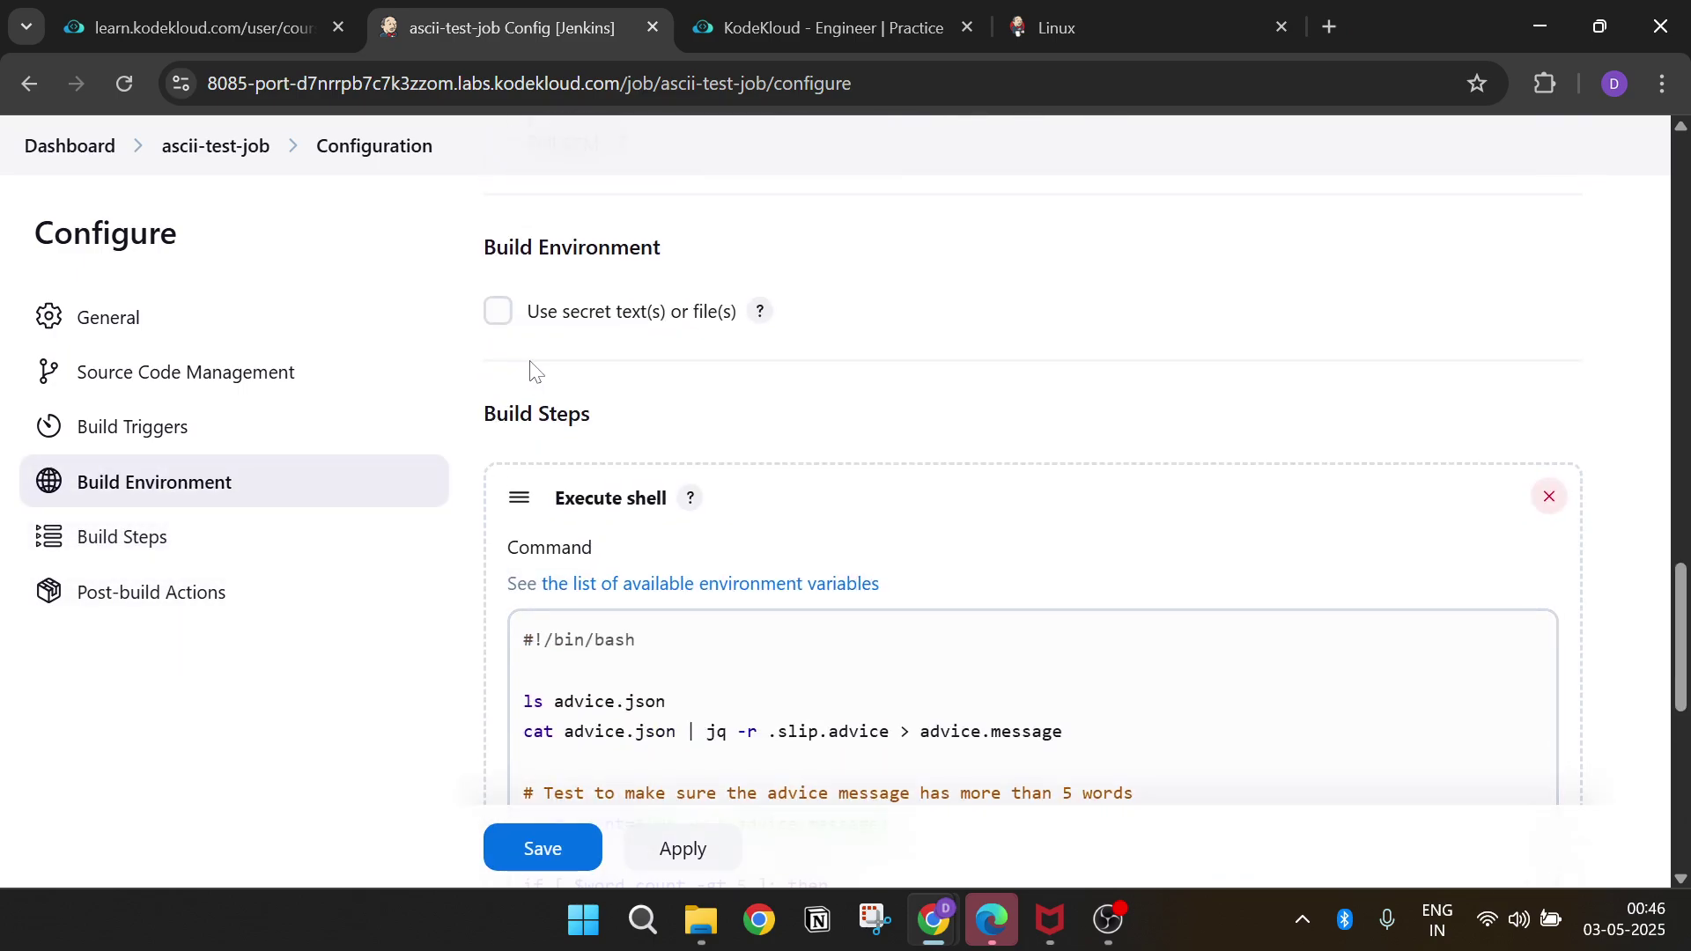
scroll(613, 343, up, 2)
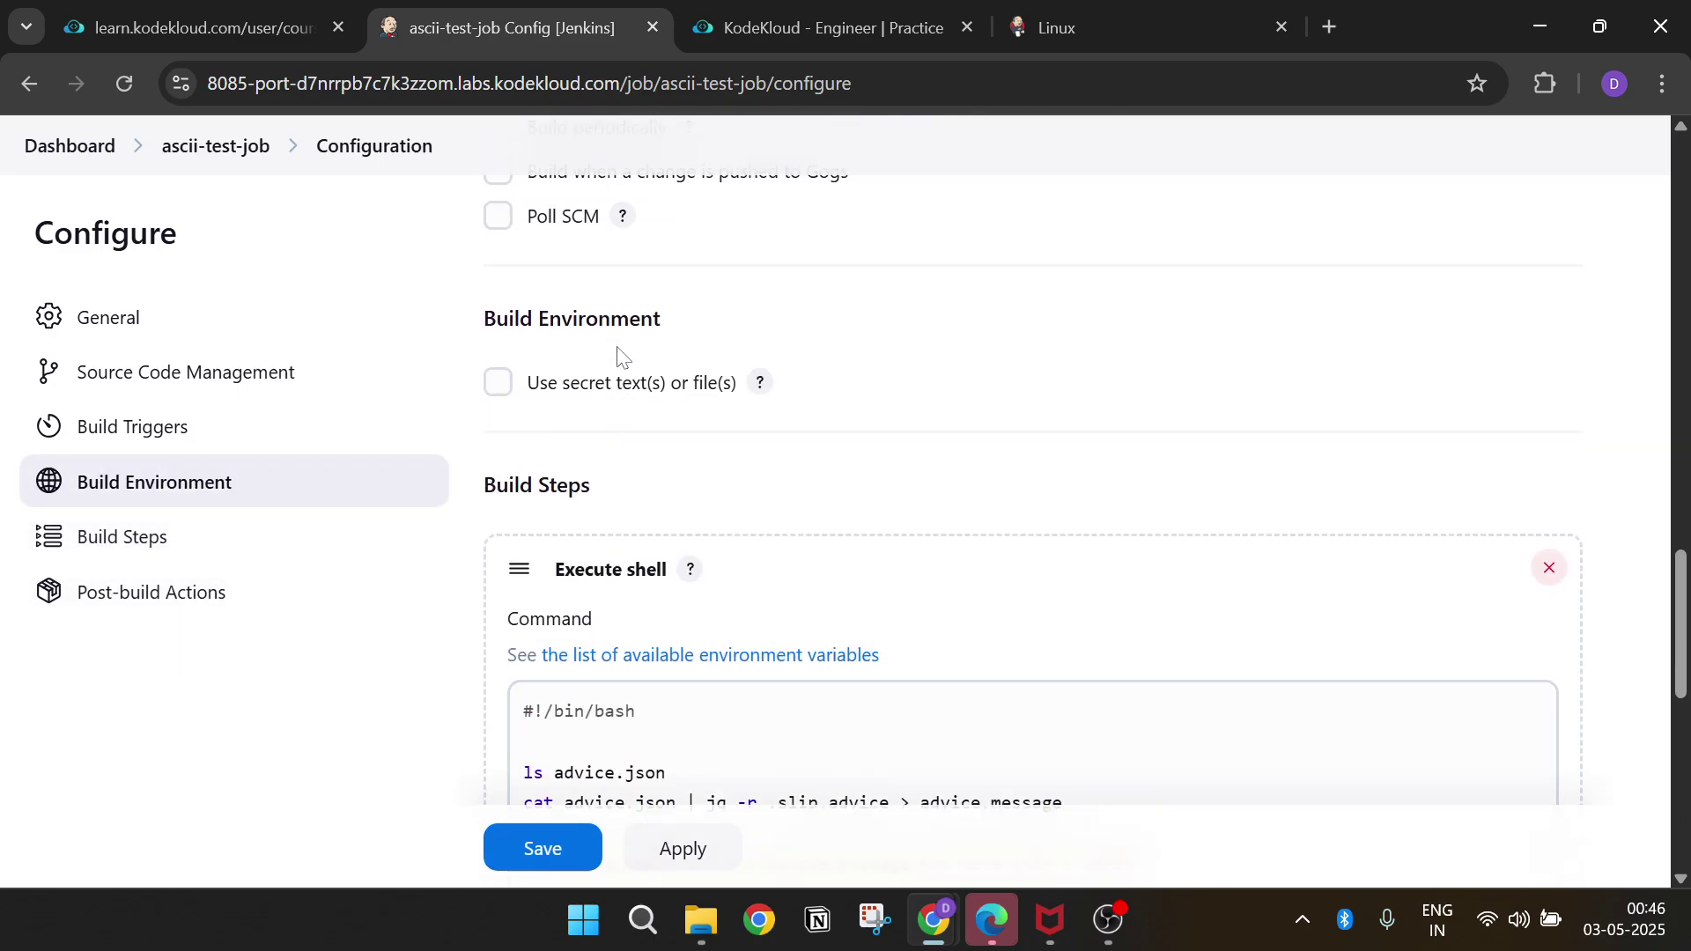
click(302, 482)
scroll(300, 483, up, 4)
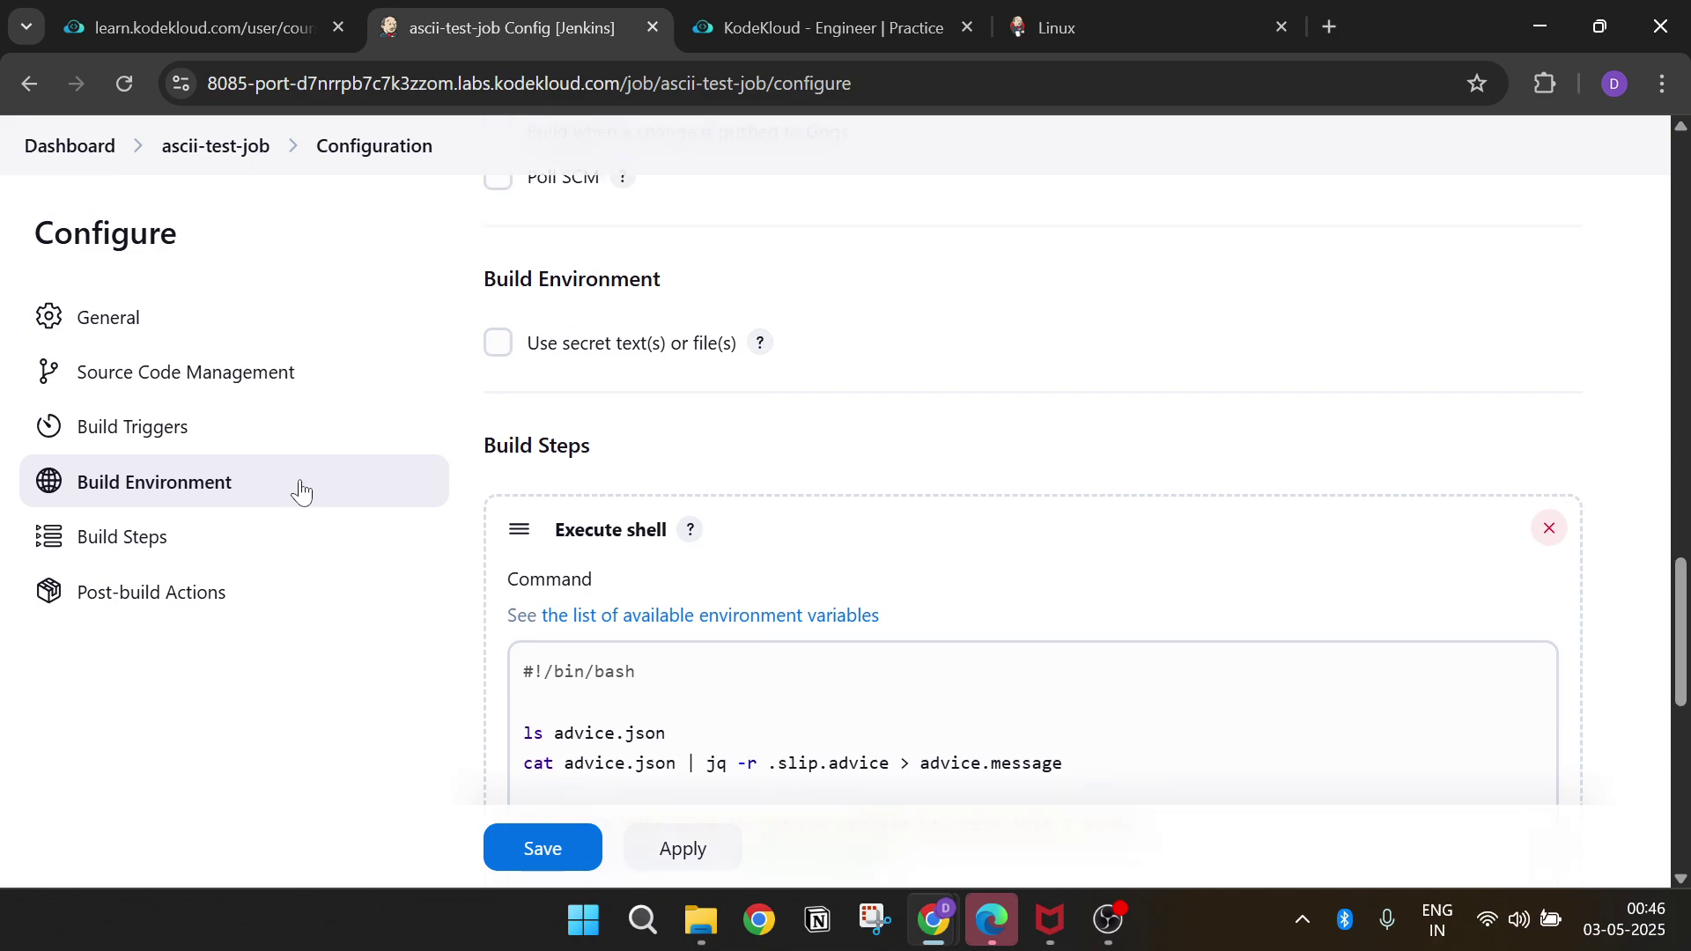
scroll(305, 509, up, 6)
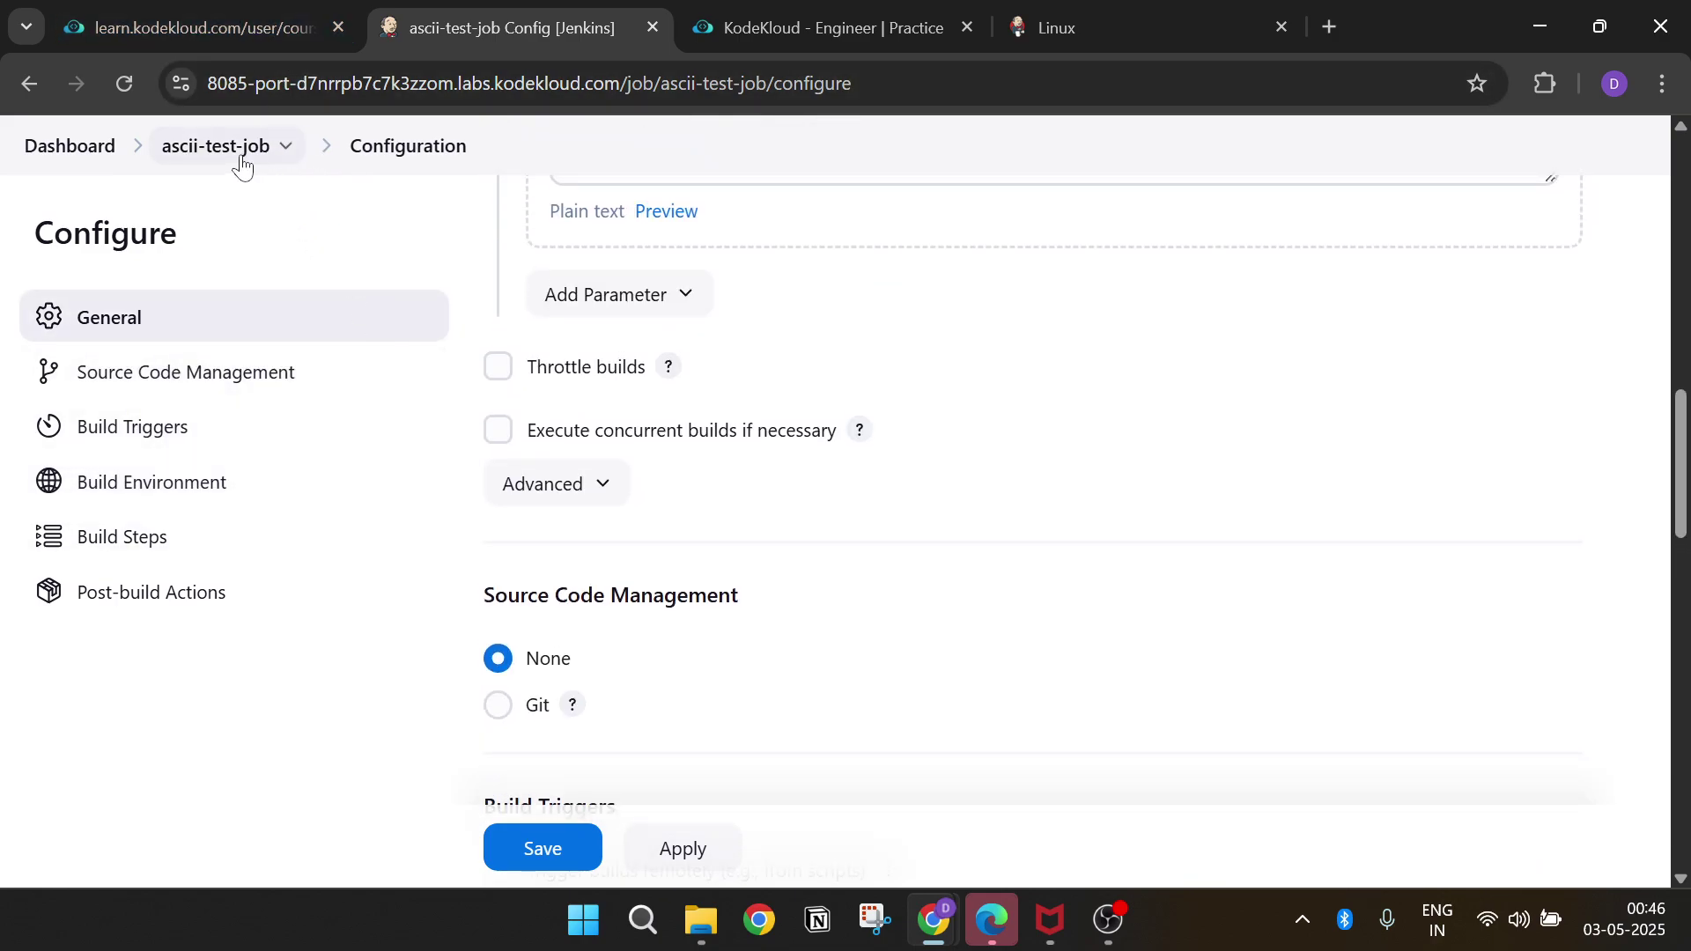
- Recheck the lab solution's copy-artifact instruction and examine ascii-test-job's Build Triggers and Build Environment sections for the matching option
click(165, 30)
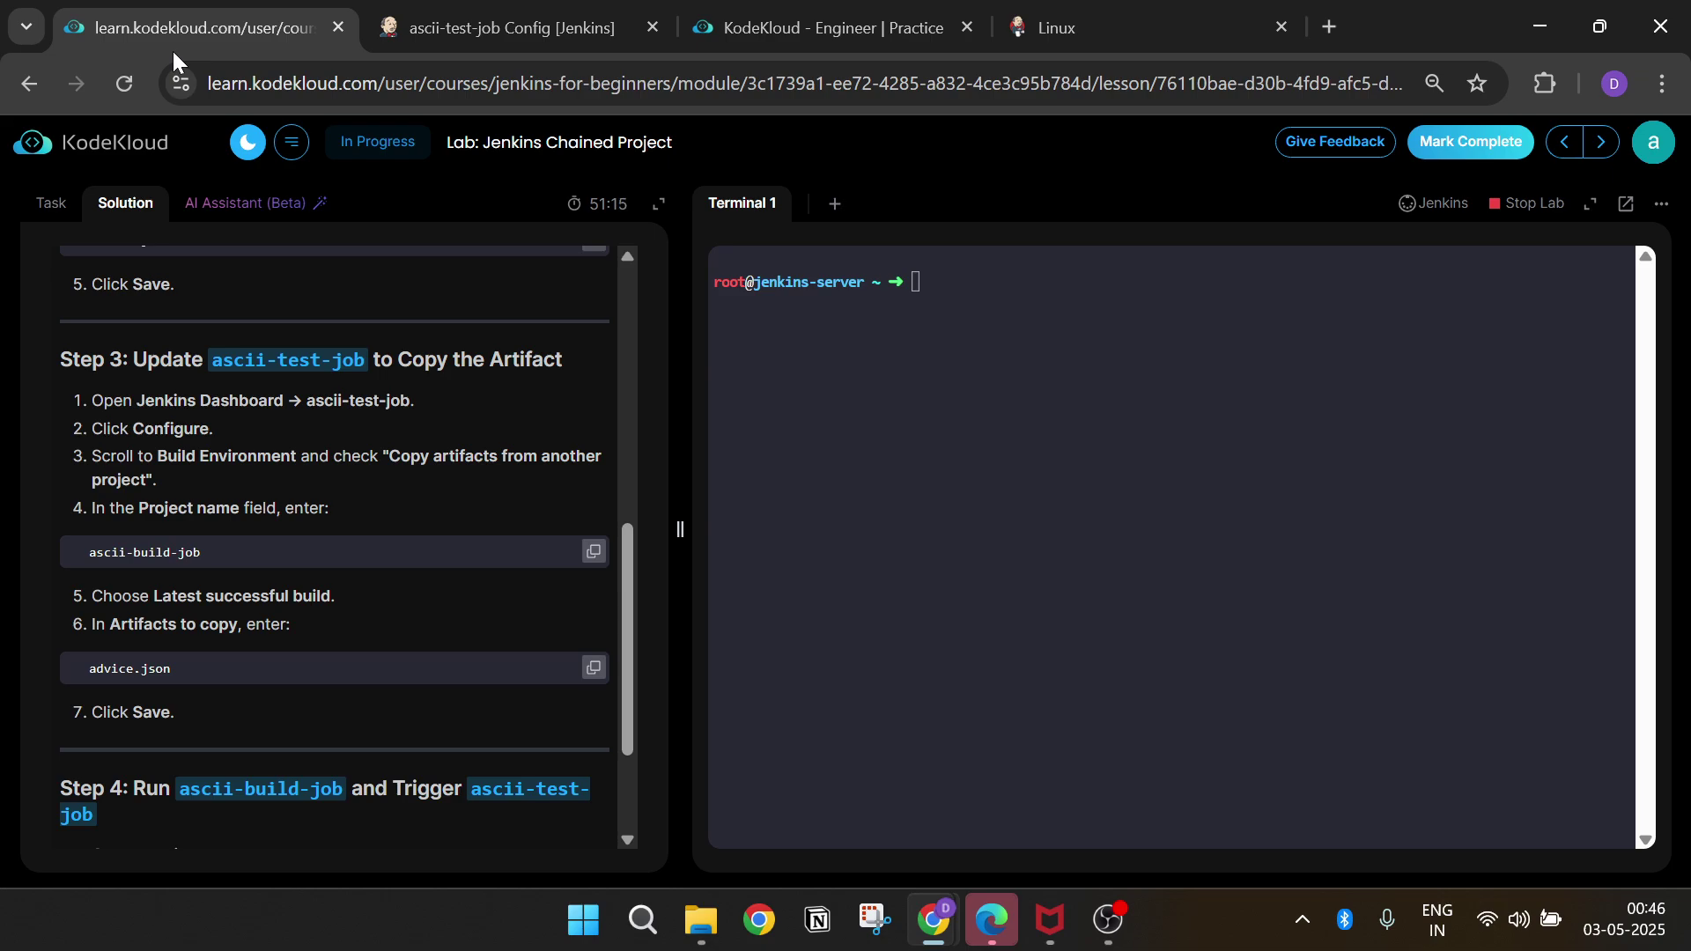
triple_click(223, 484)
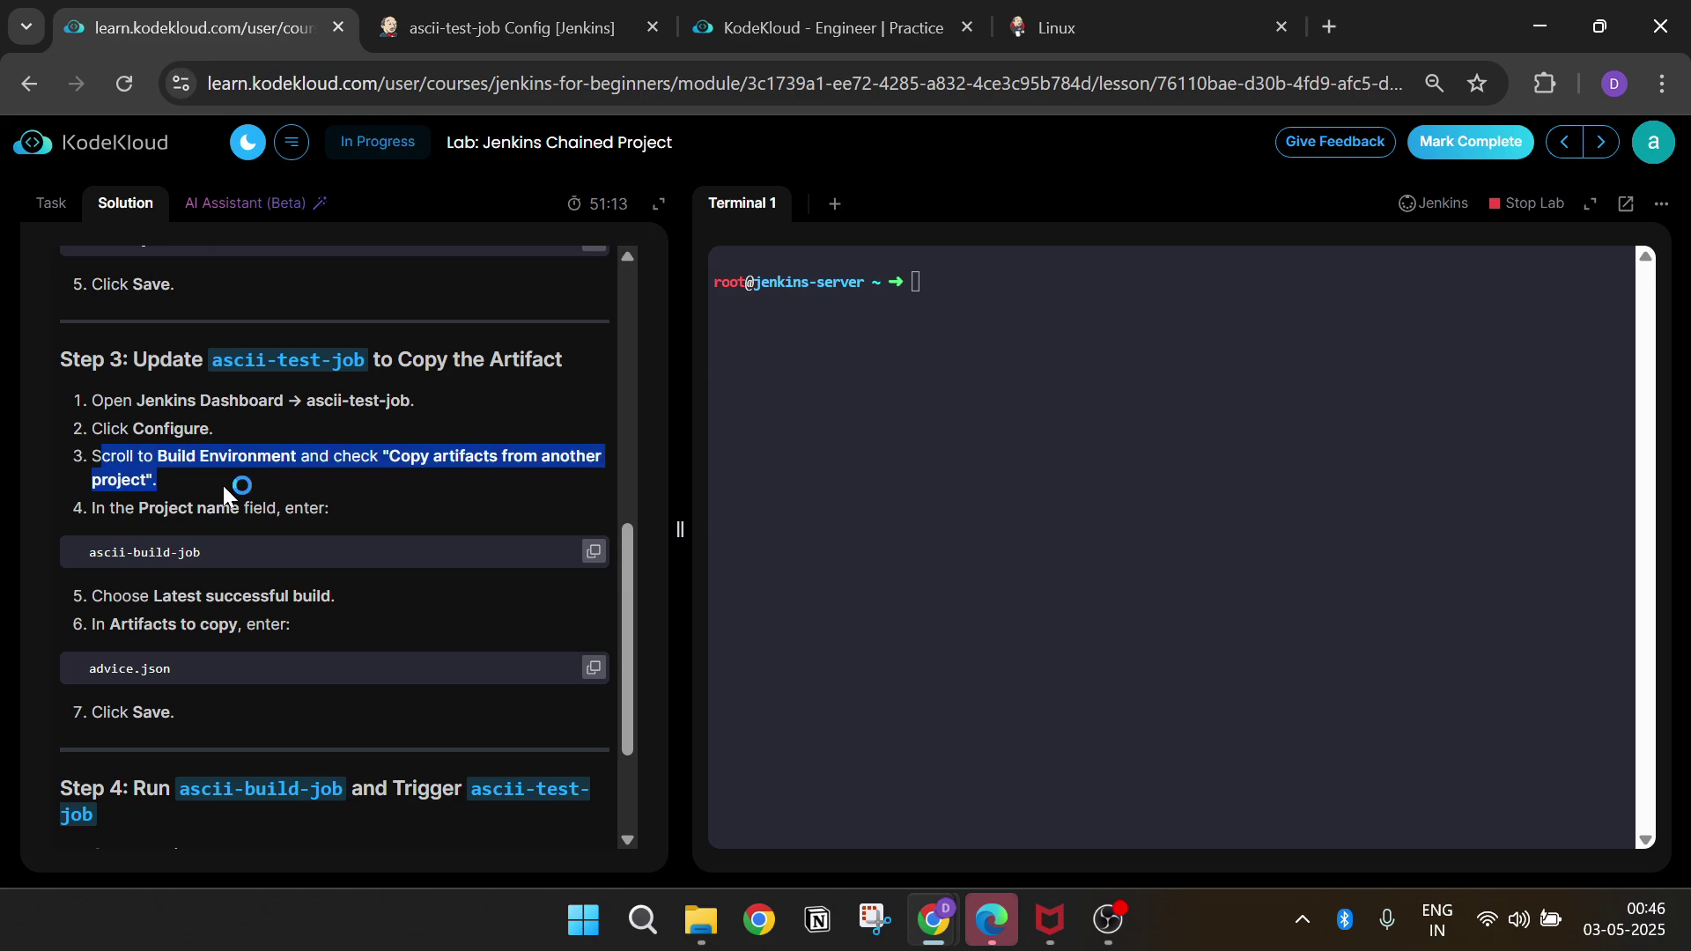
click(224, 485)
click(520, 28)
scroll(561, 353, up, 1)
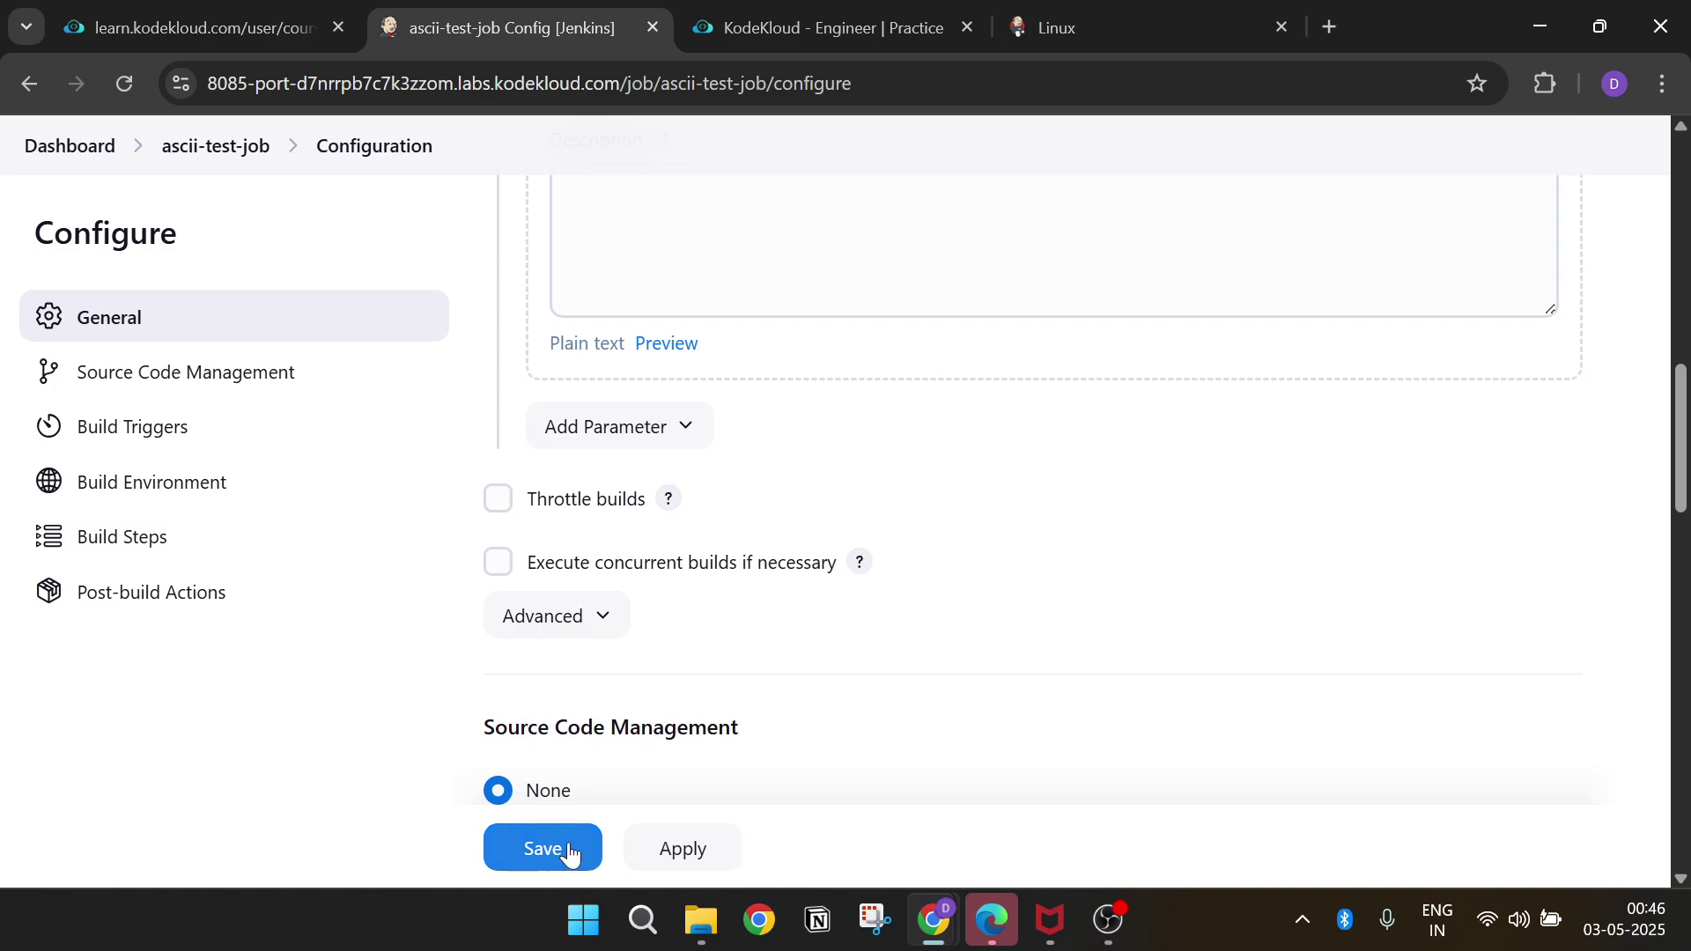
scroll(573, 679, down, 5)
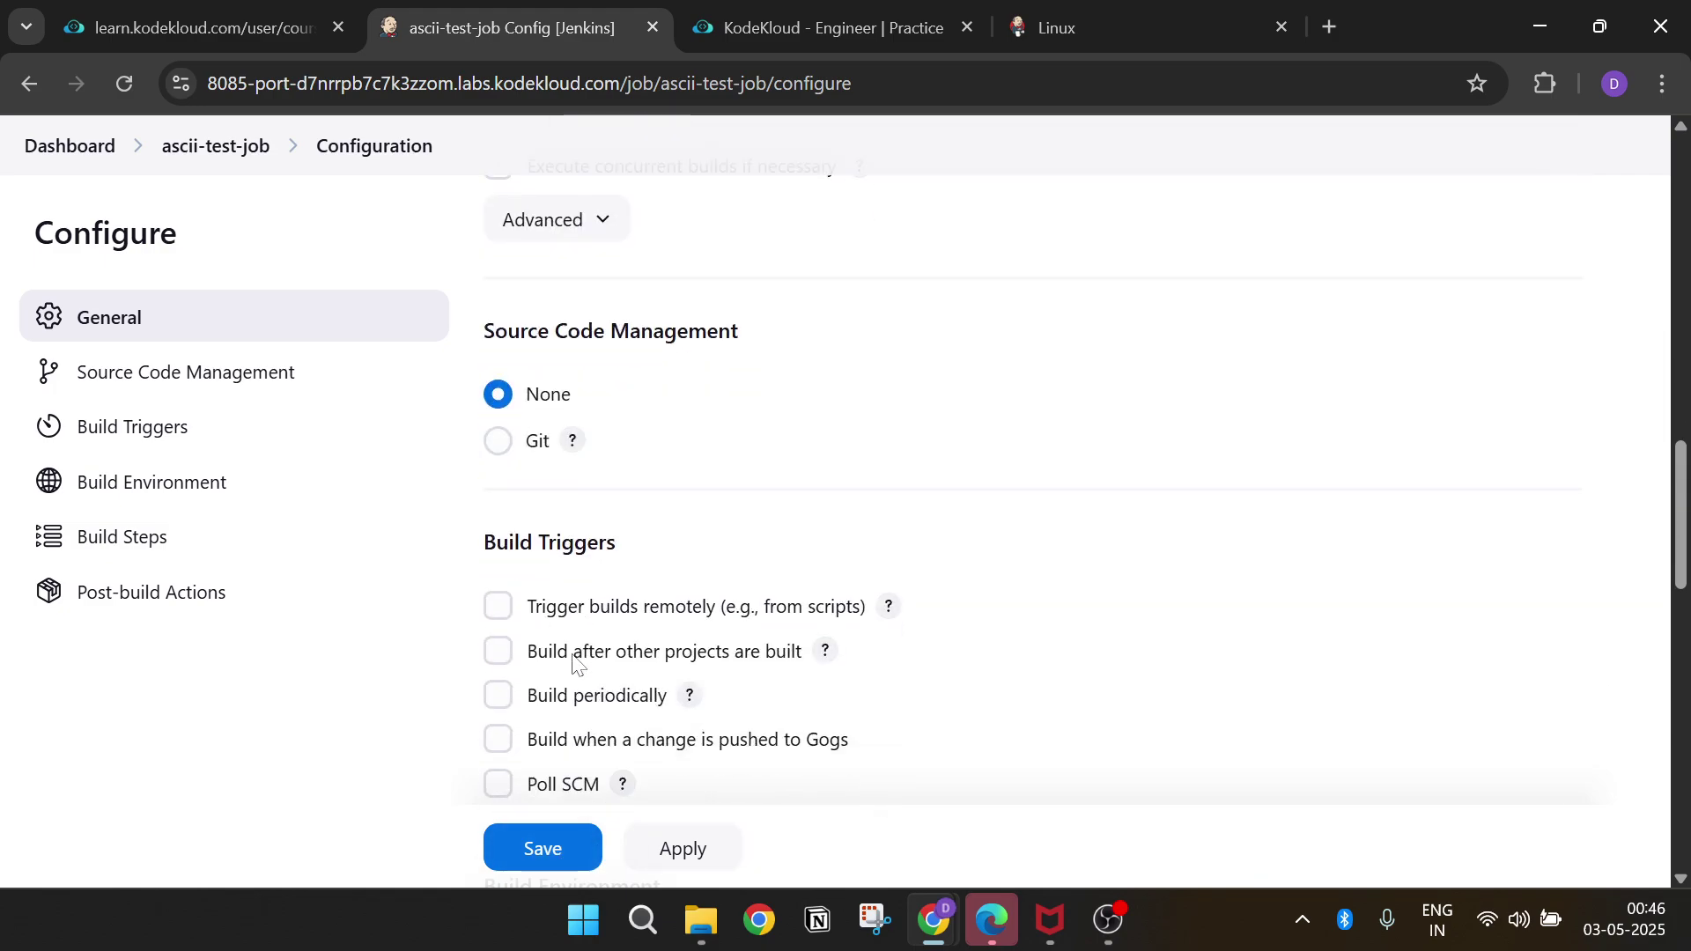
scroll(589, 649, down, 2)
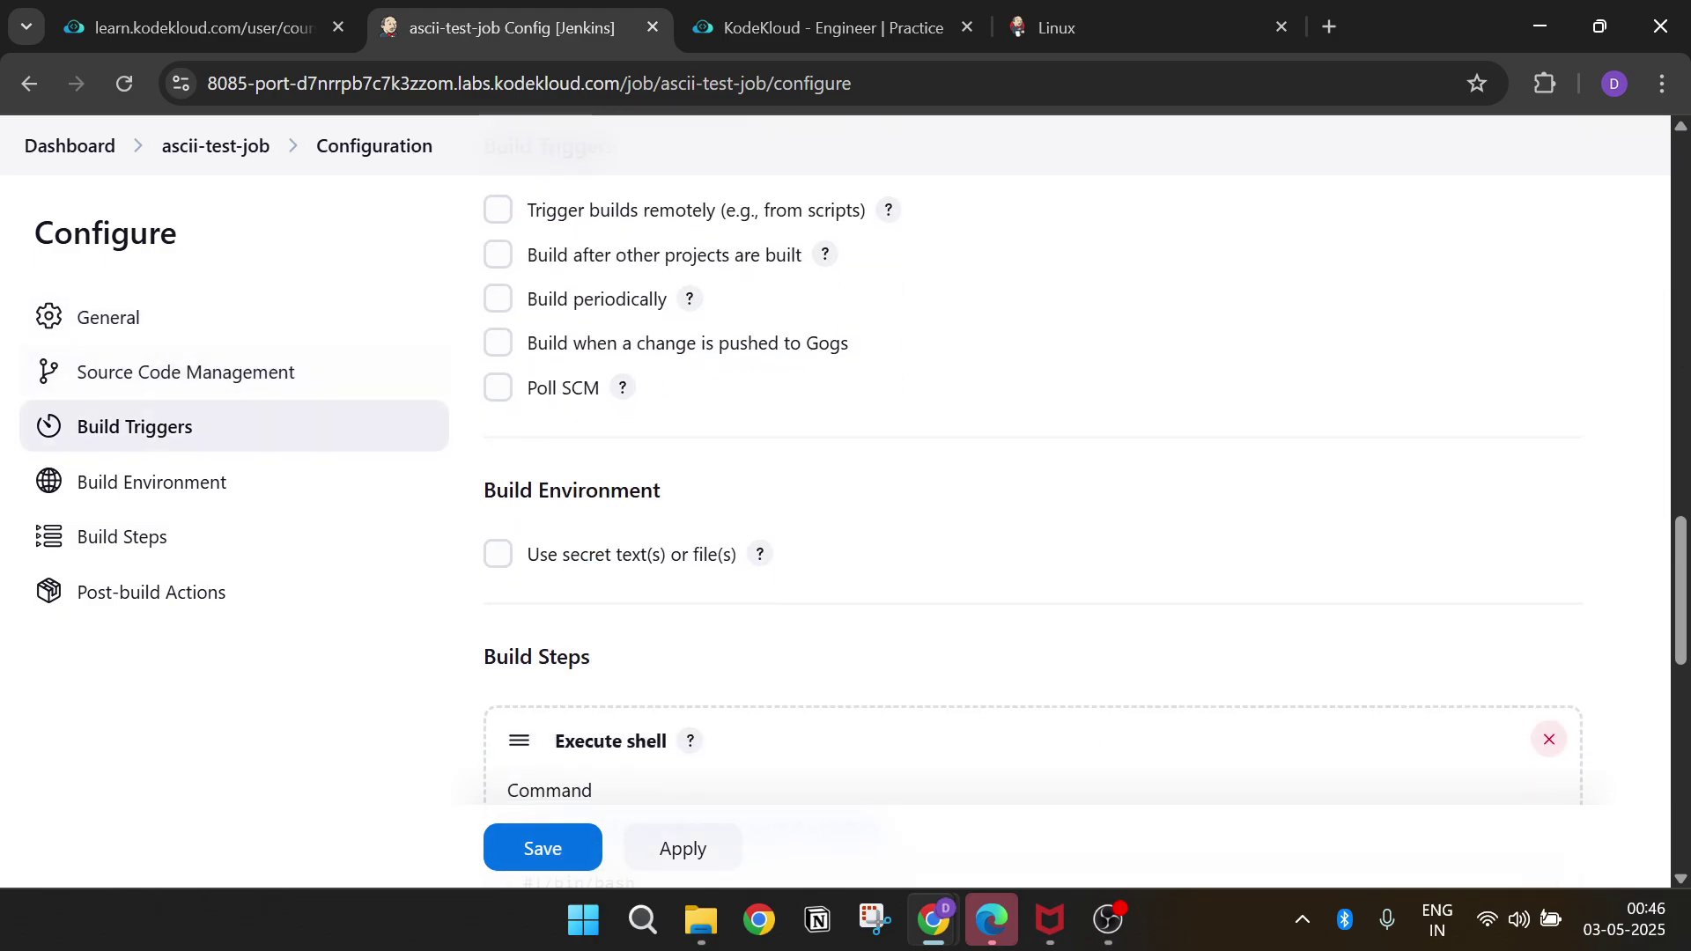
scroll(597, 628, down, 2)
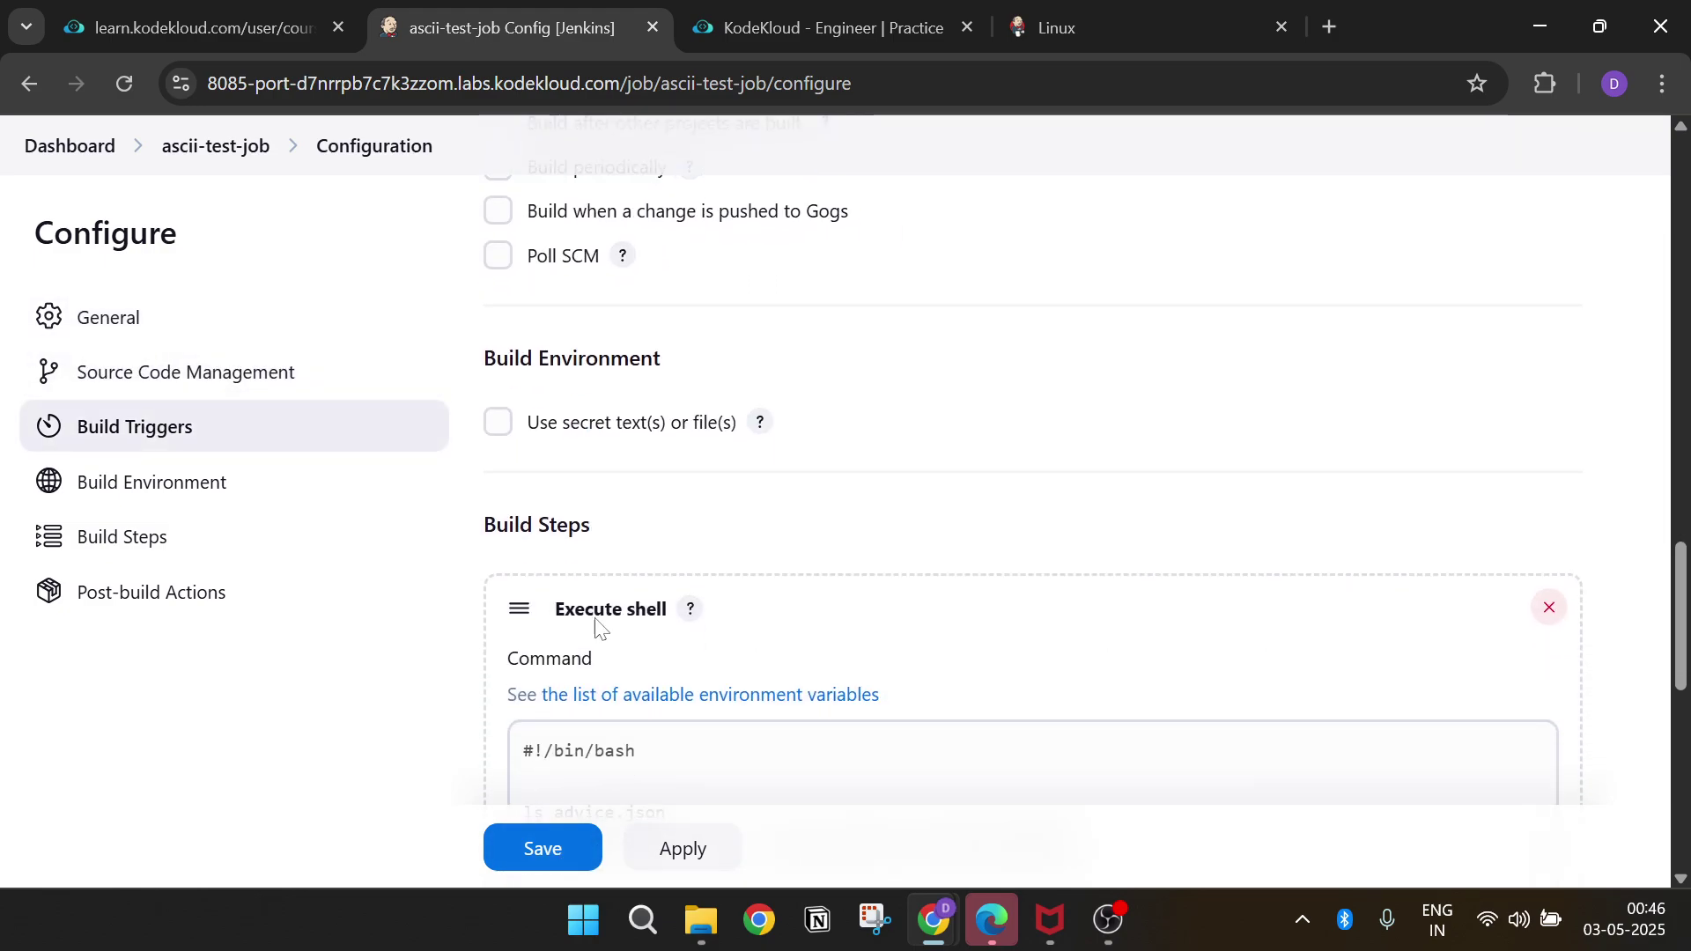
click(653, 433)
click(612, 552)
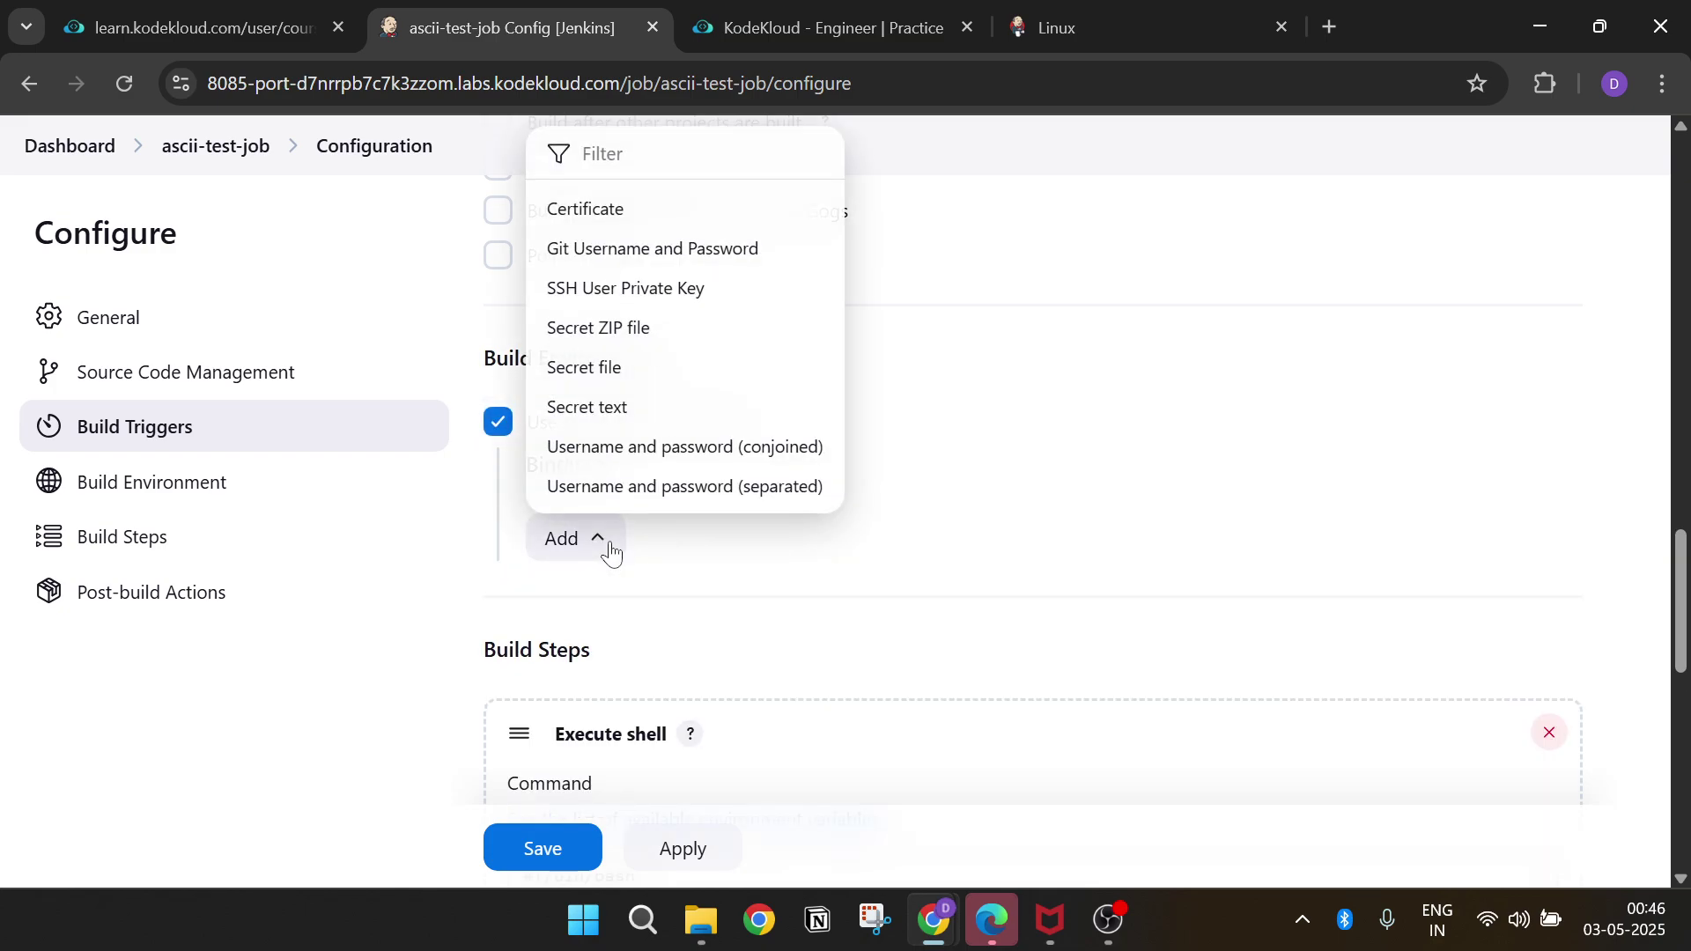
scroll(787, 441, down, 2)
click(1001, 377)
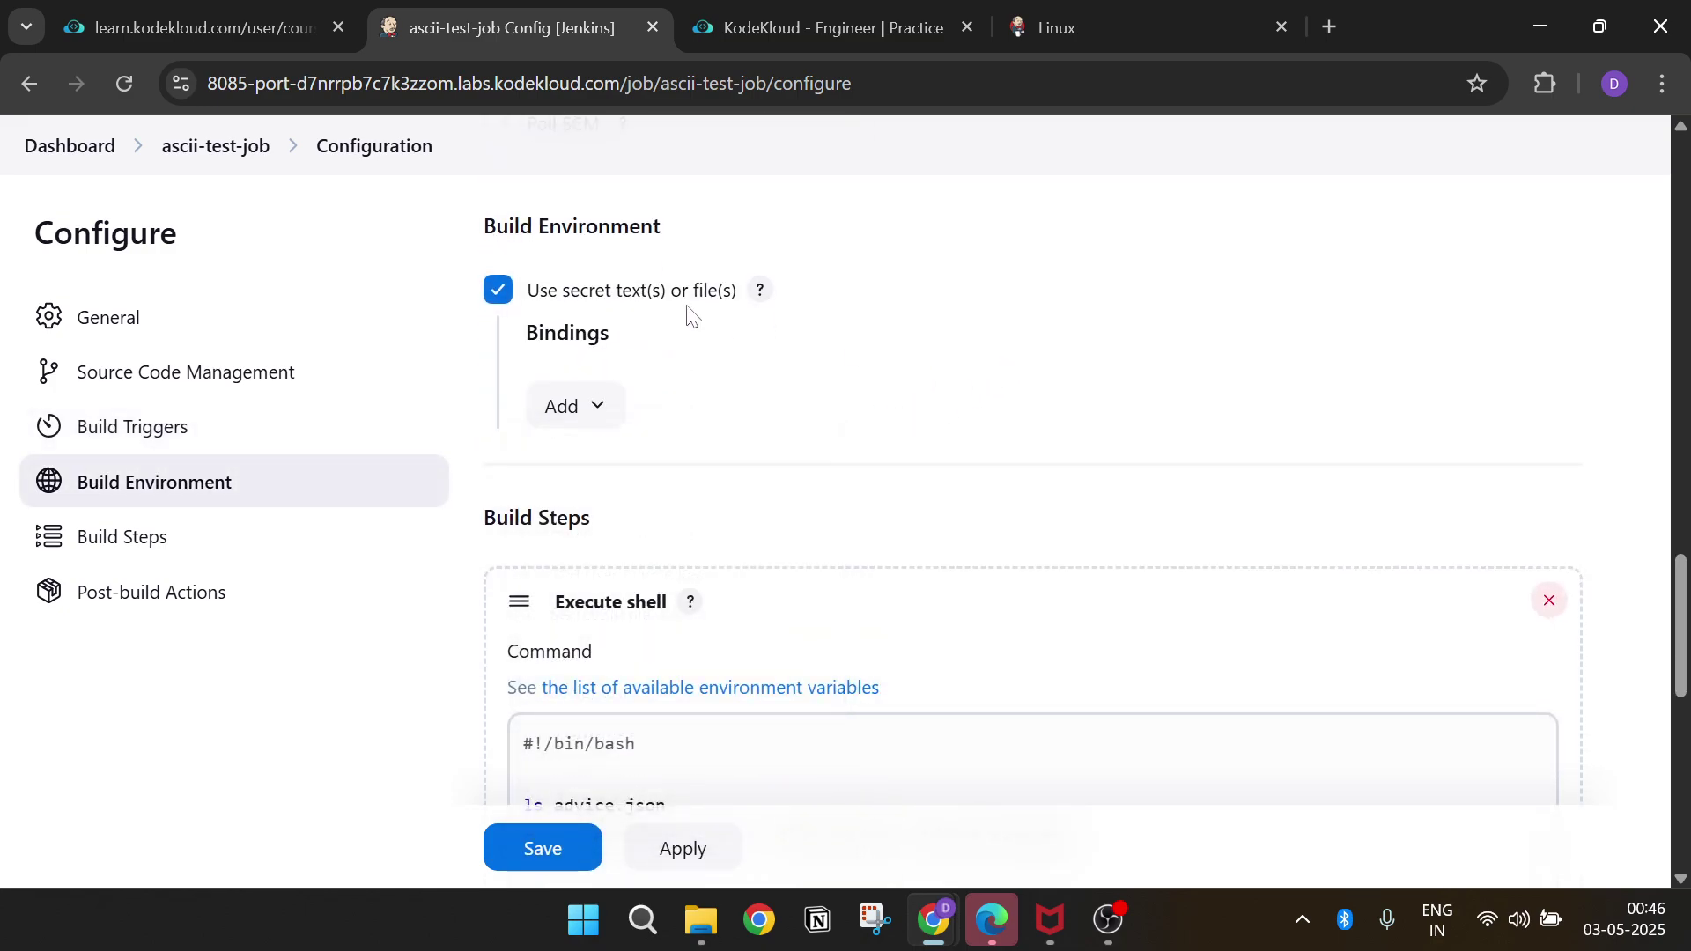
click(498, 290)
- Save ascii-test-job's configuration and reopen it for editing
scroll(774, 510, down, 8)
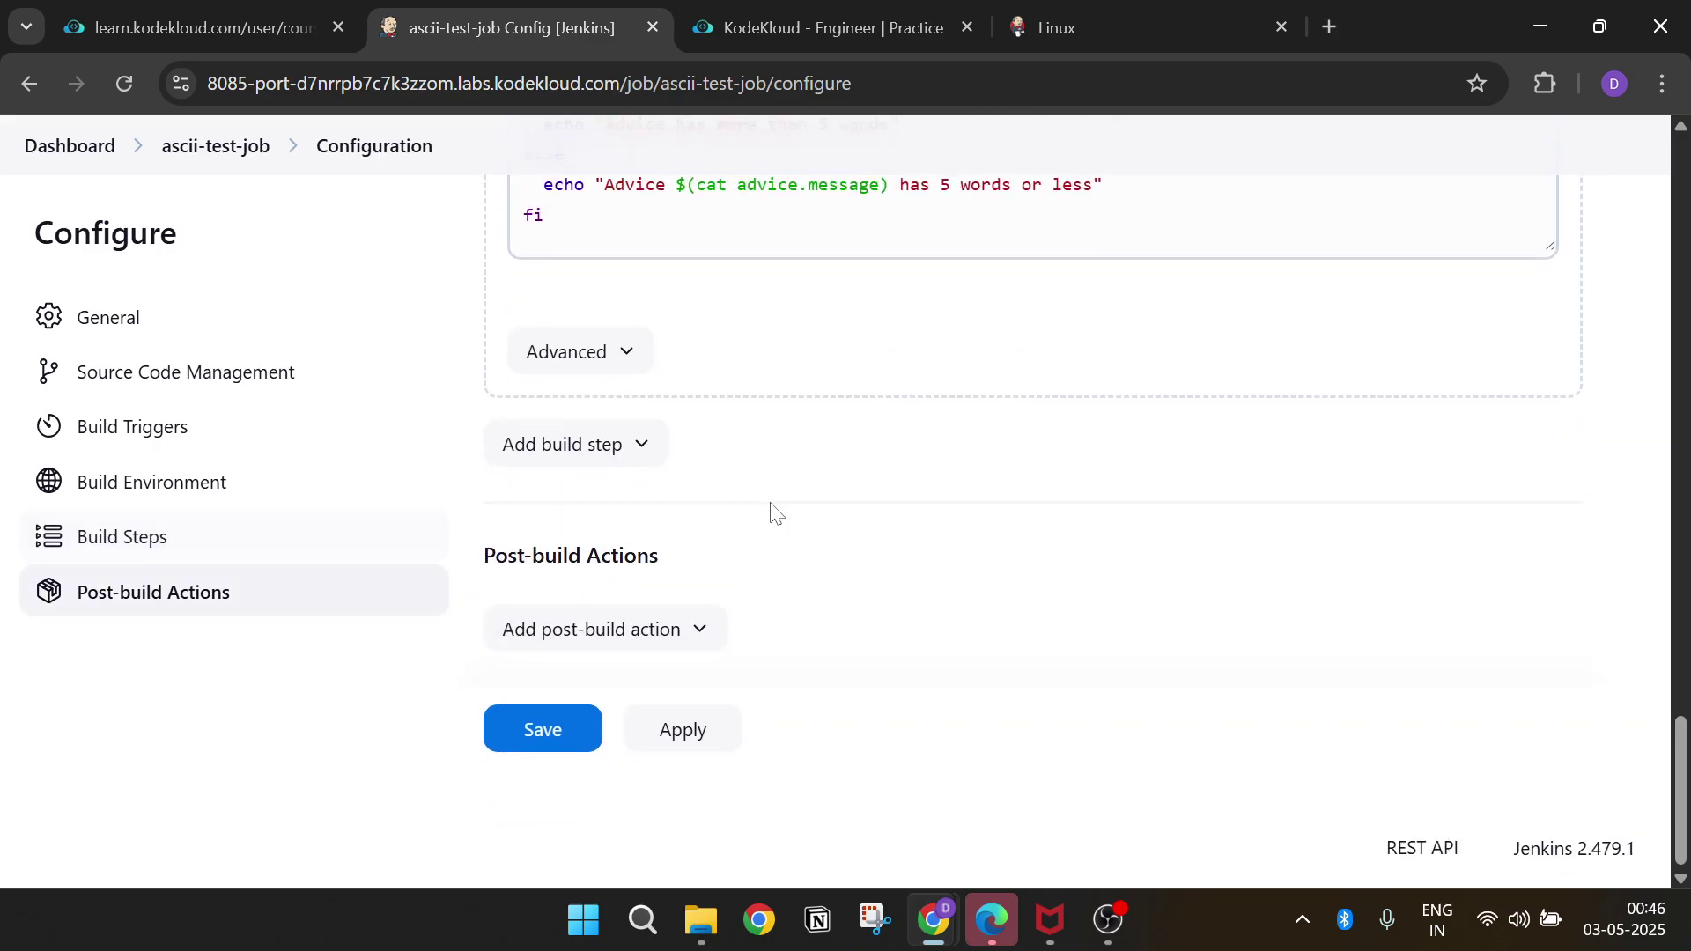
click(546, 728)
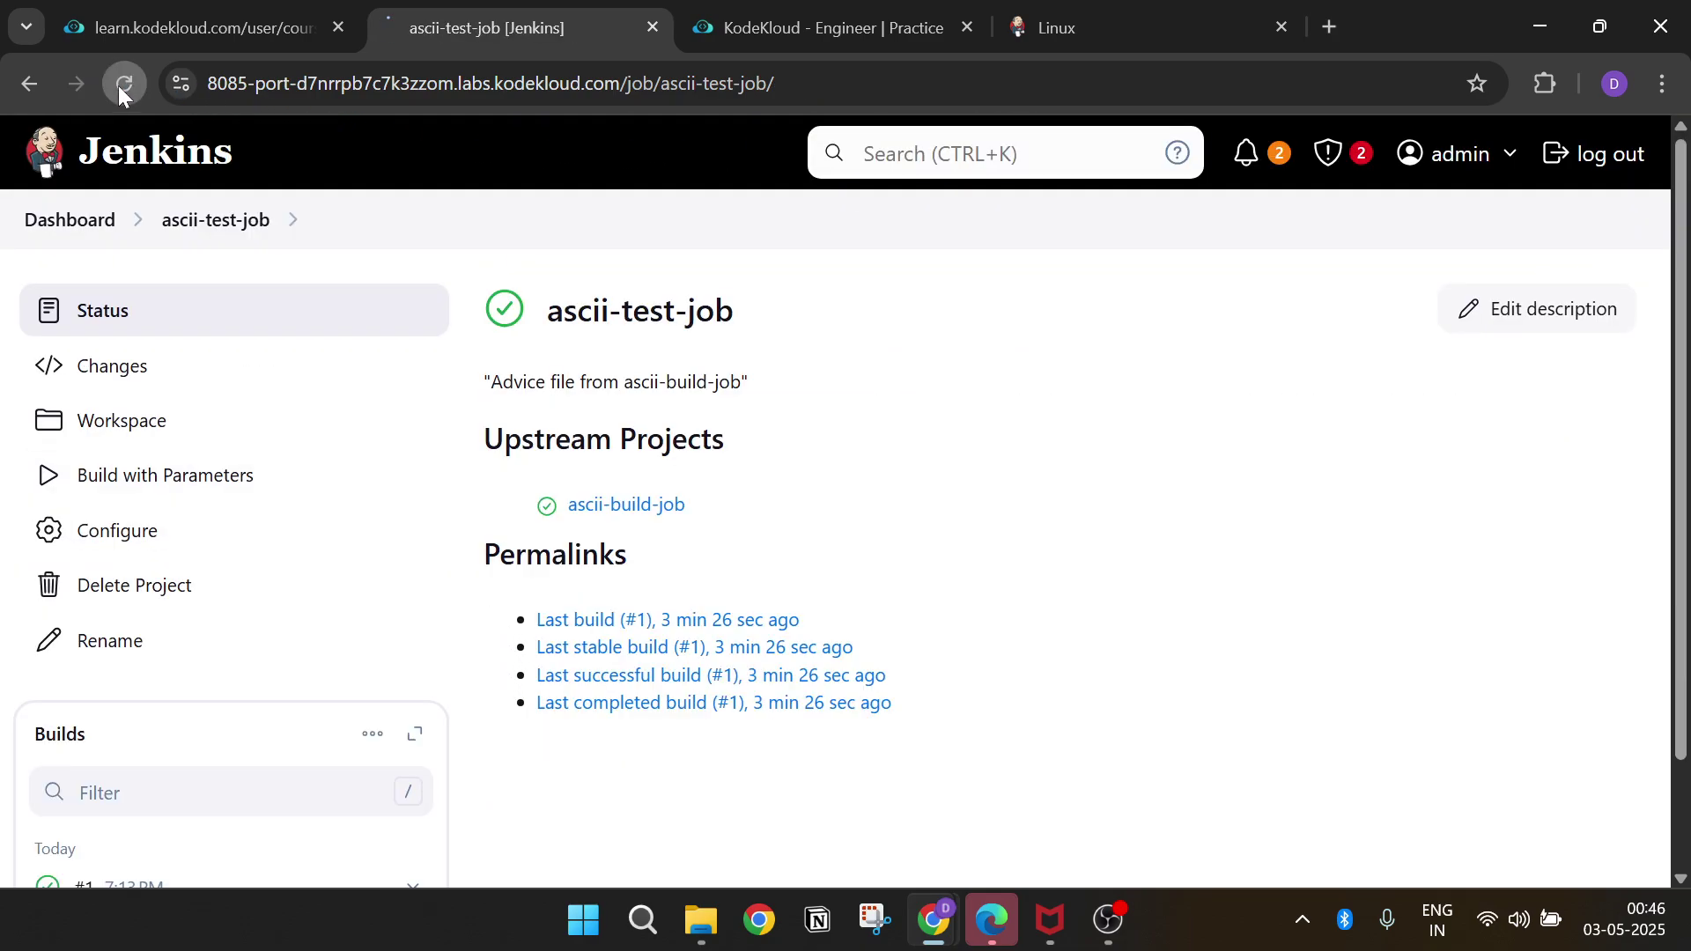
click(161, 548)
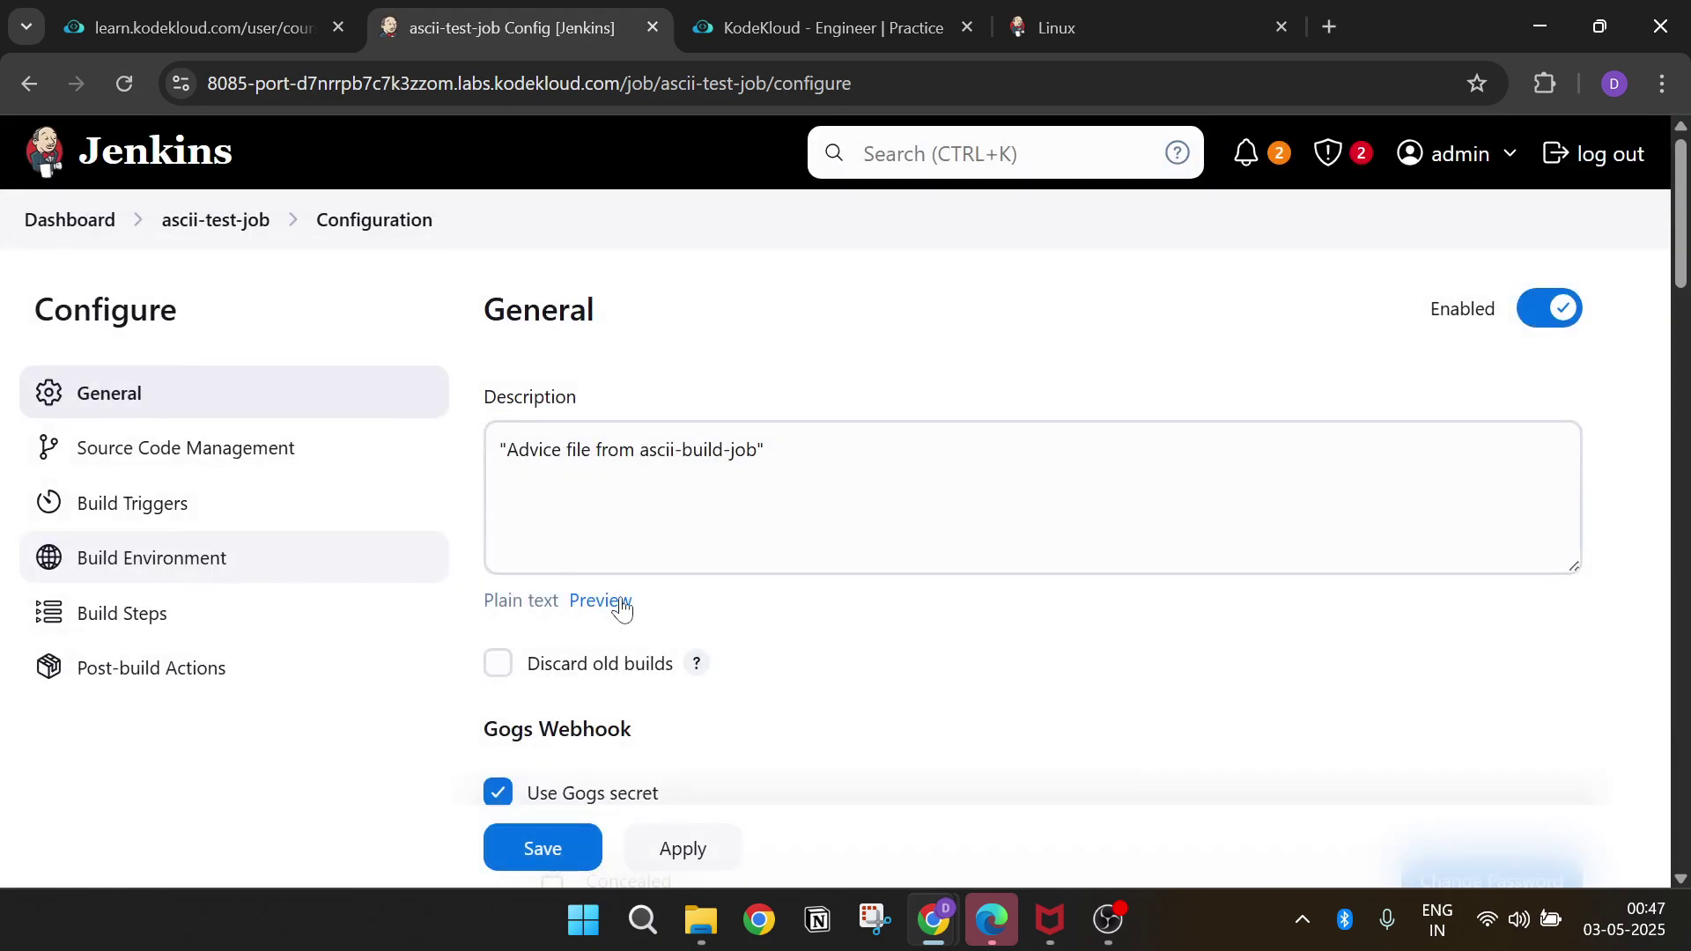
- Add a "Copy artifacts from another project" build step to ascii-test-job after its Execute shell step
scroll(622, 606, down, 15)
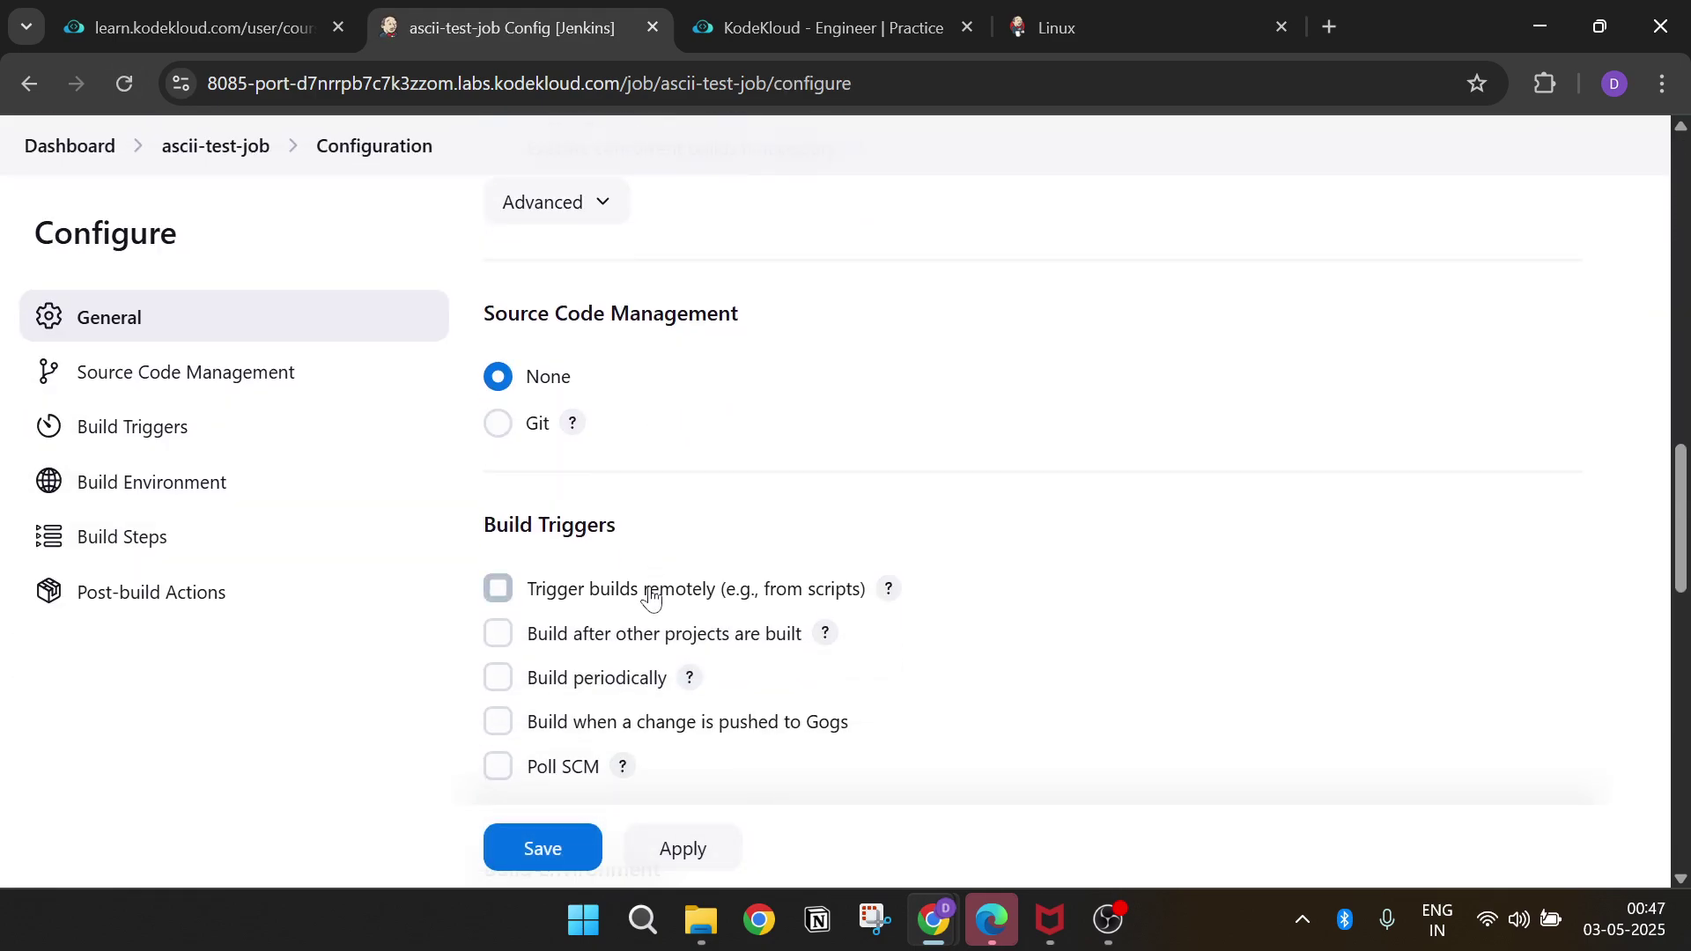
scroll(652, 597, down, 5)
scroll(631, 574, down, 3)
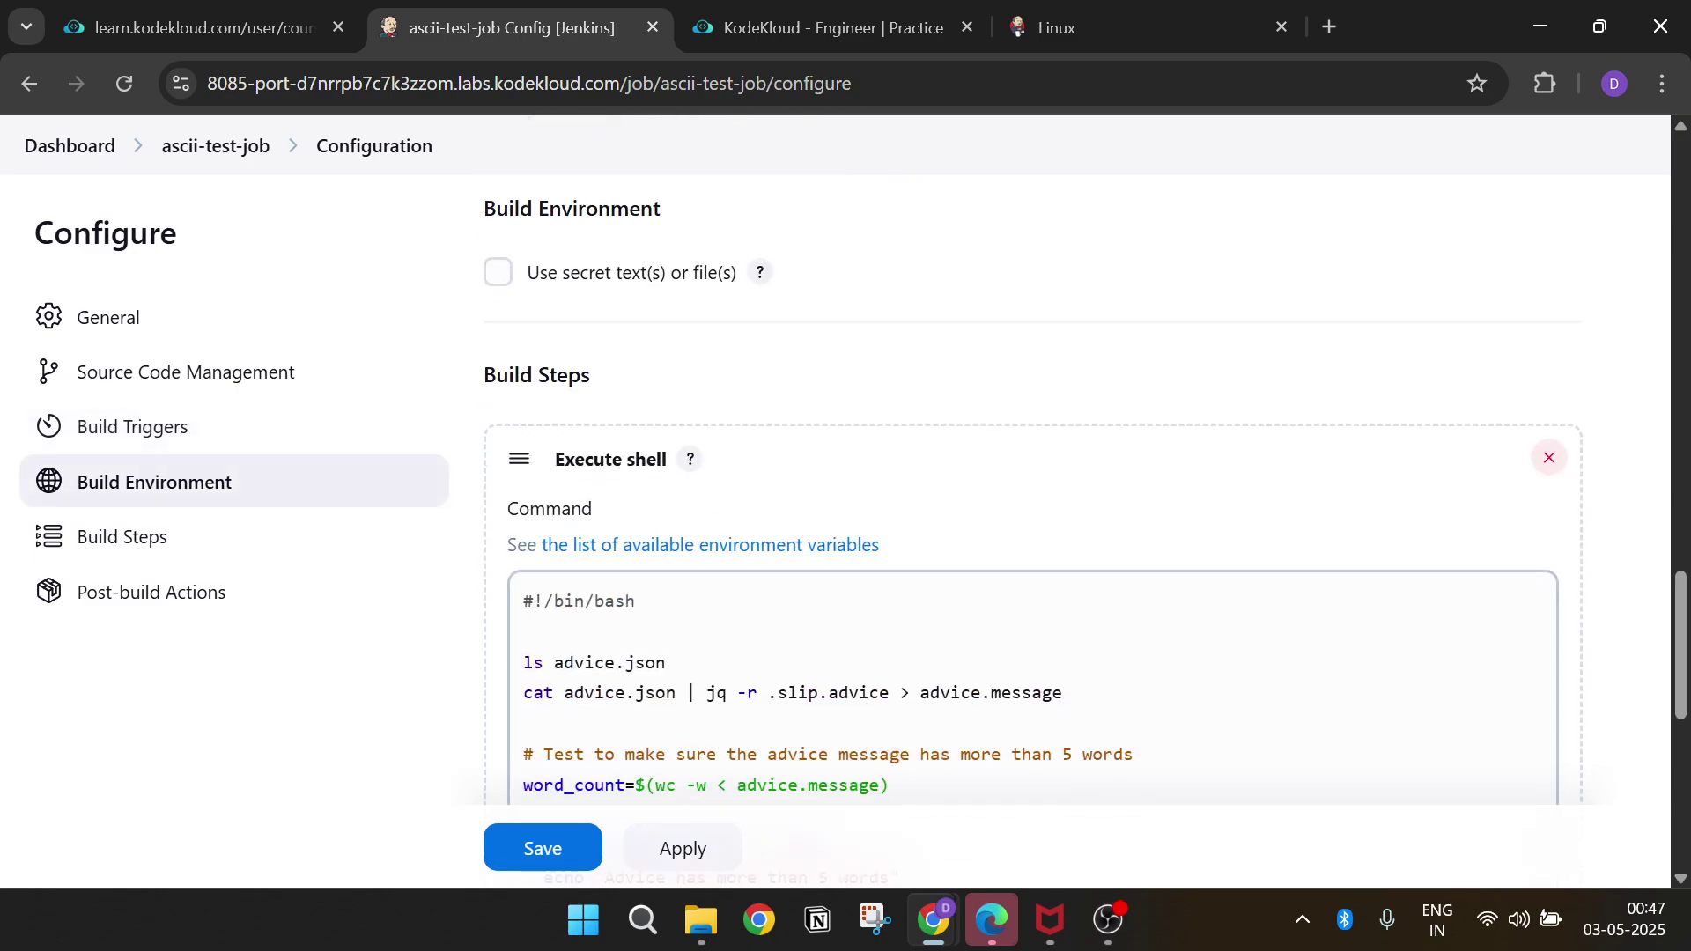
scroll(631, 577, down, 8)
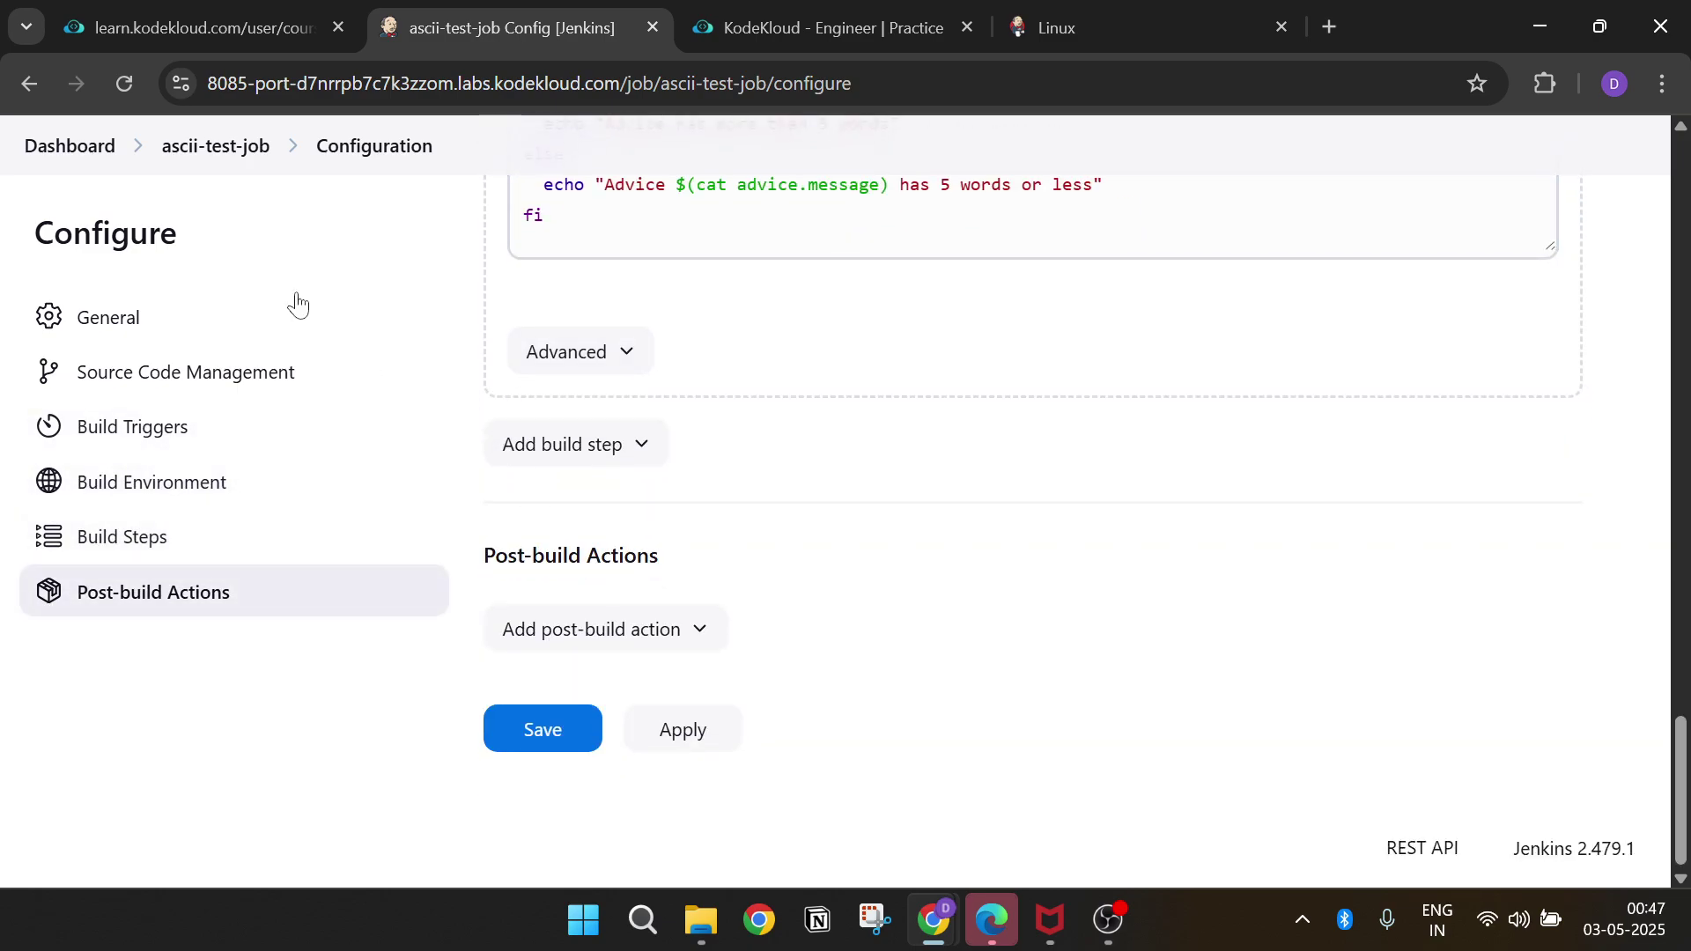
click(187, 25)
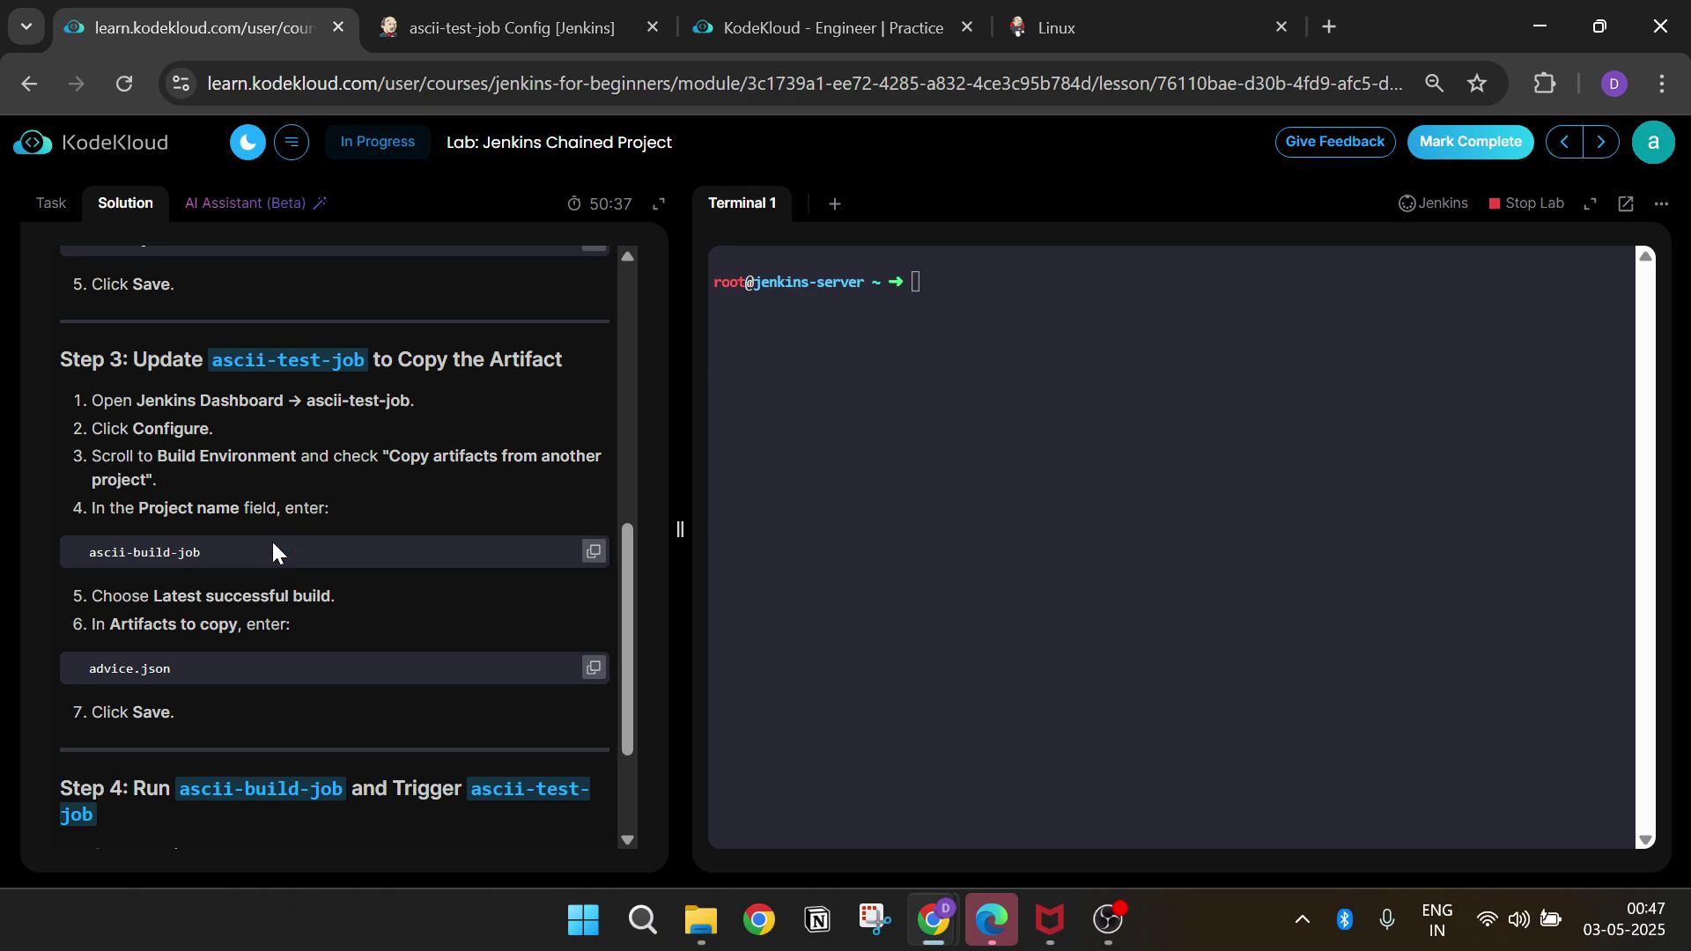
click(515, 27)
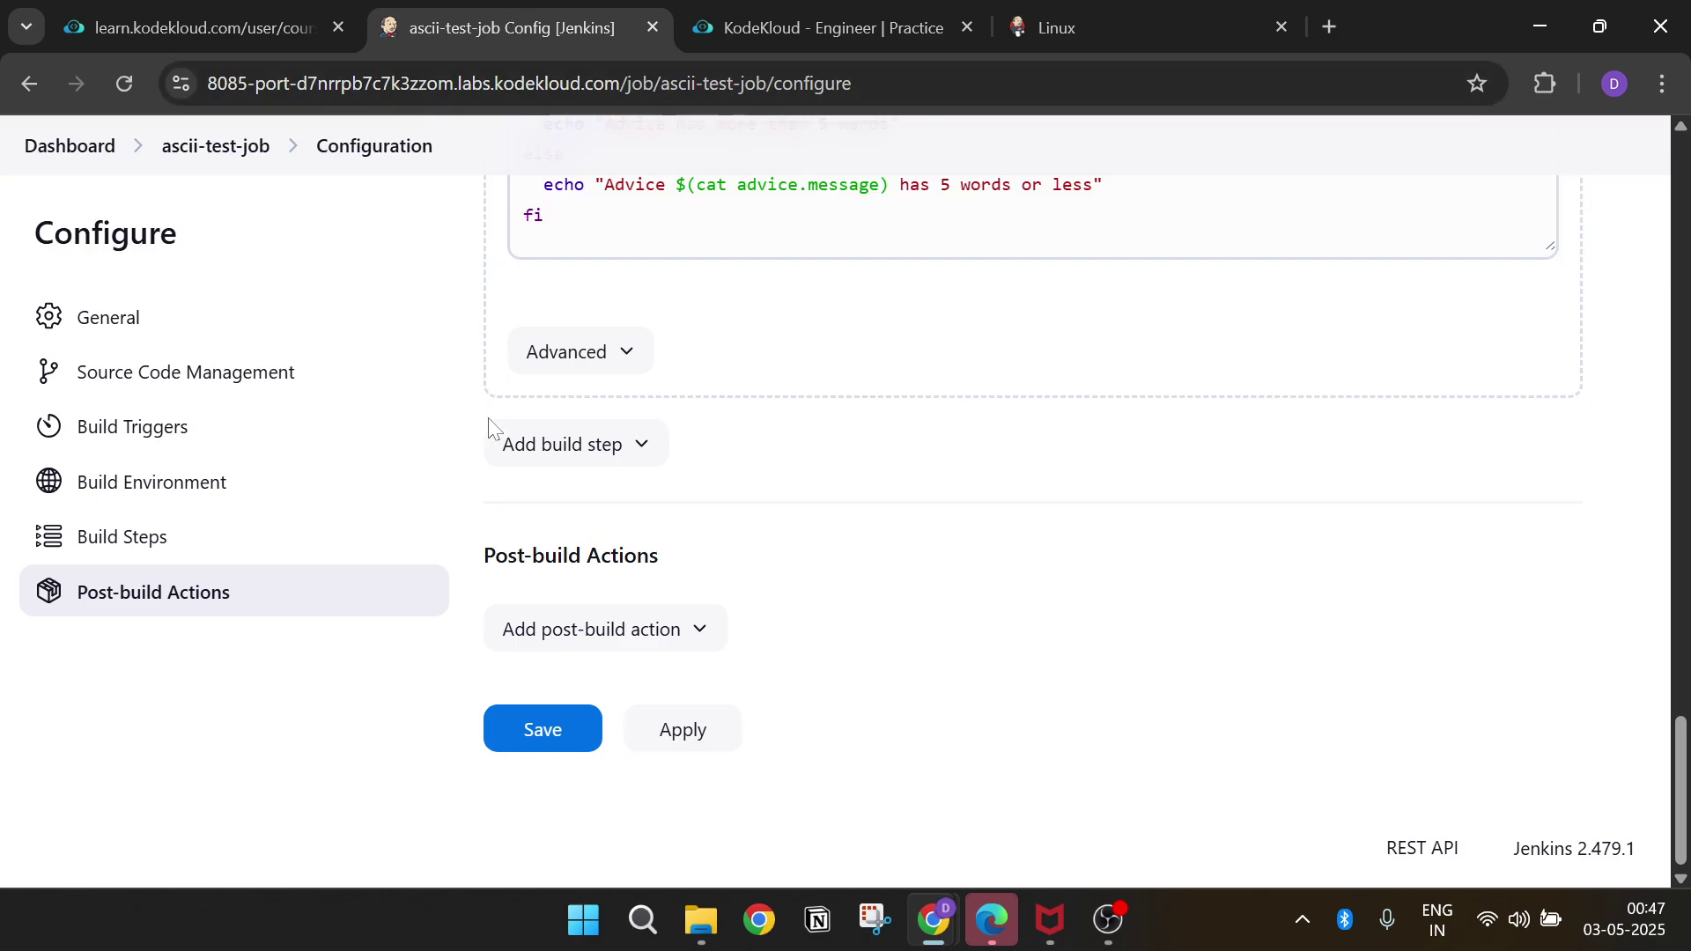
click(566, 454)
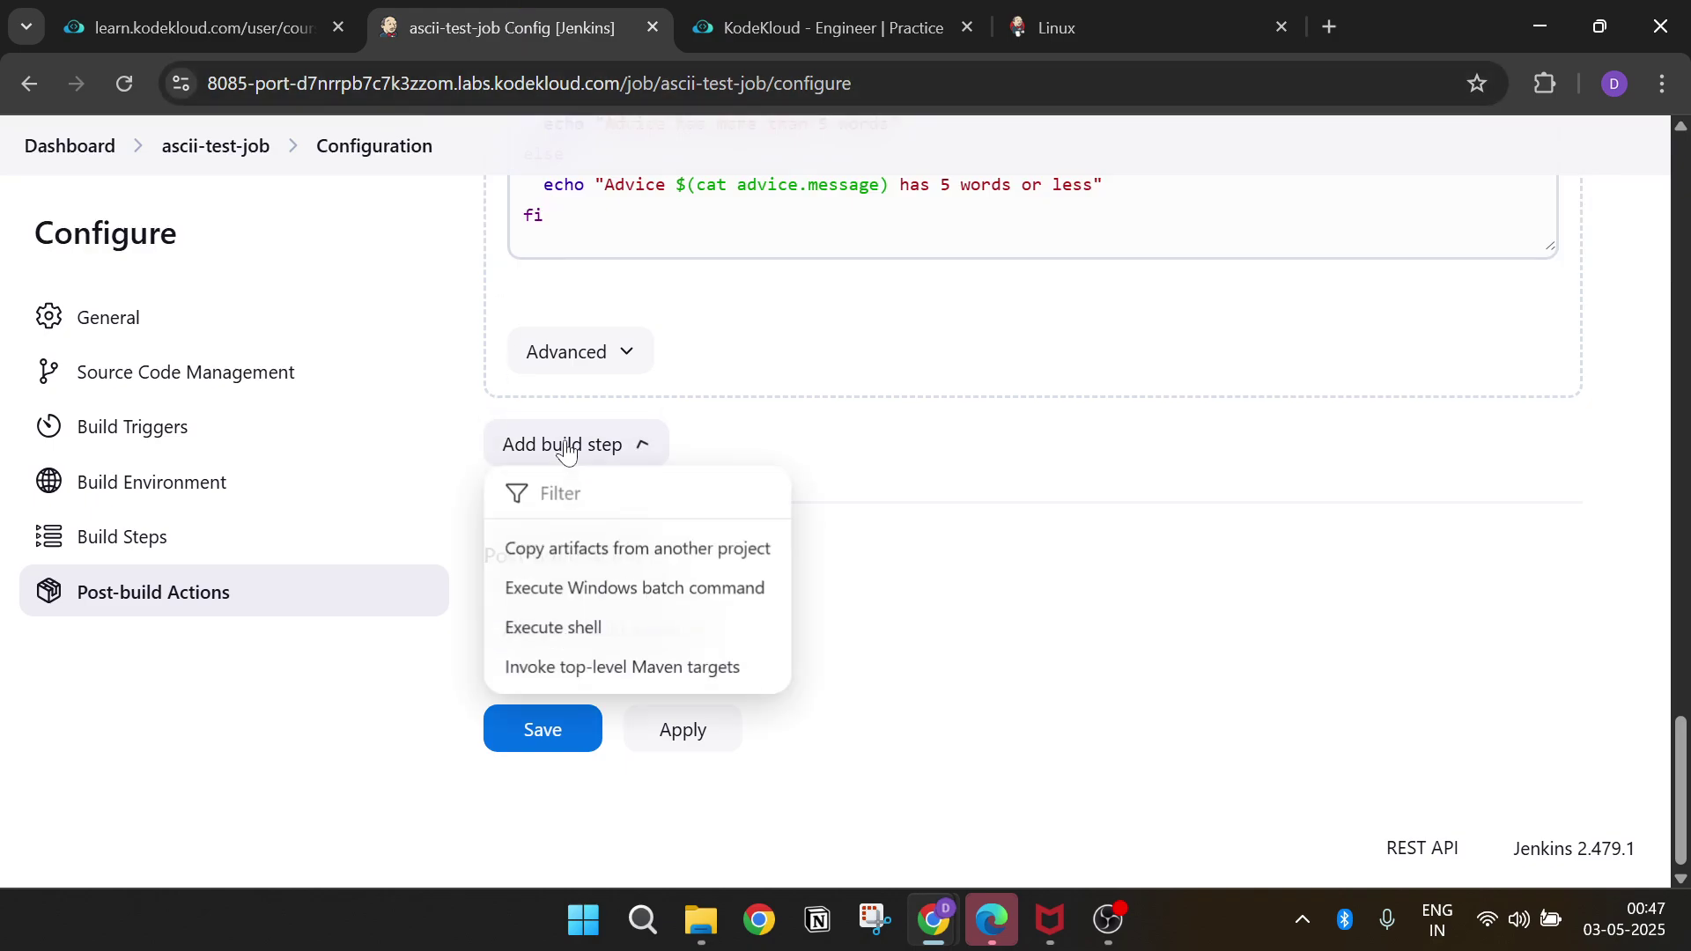
click(588, 542)
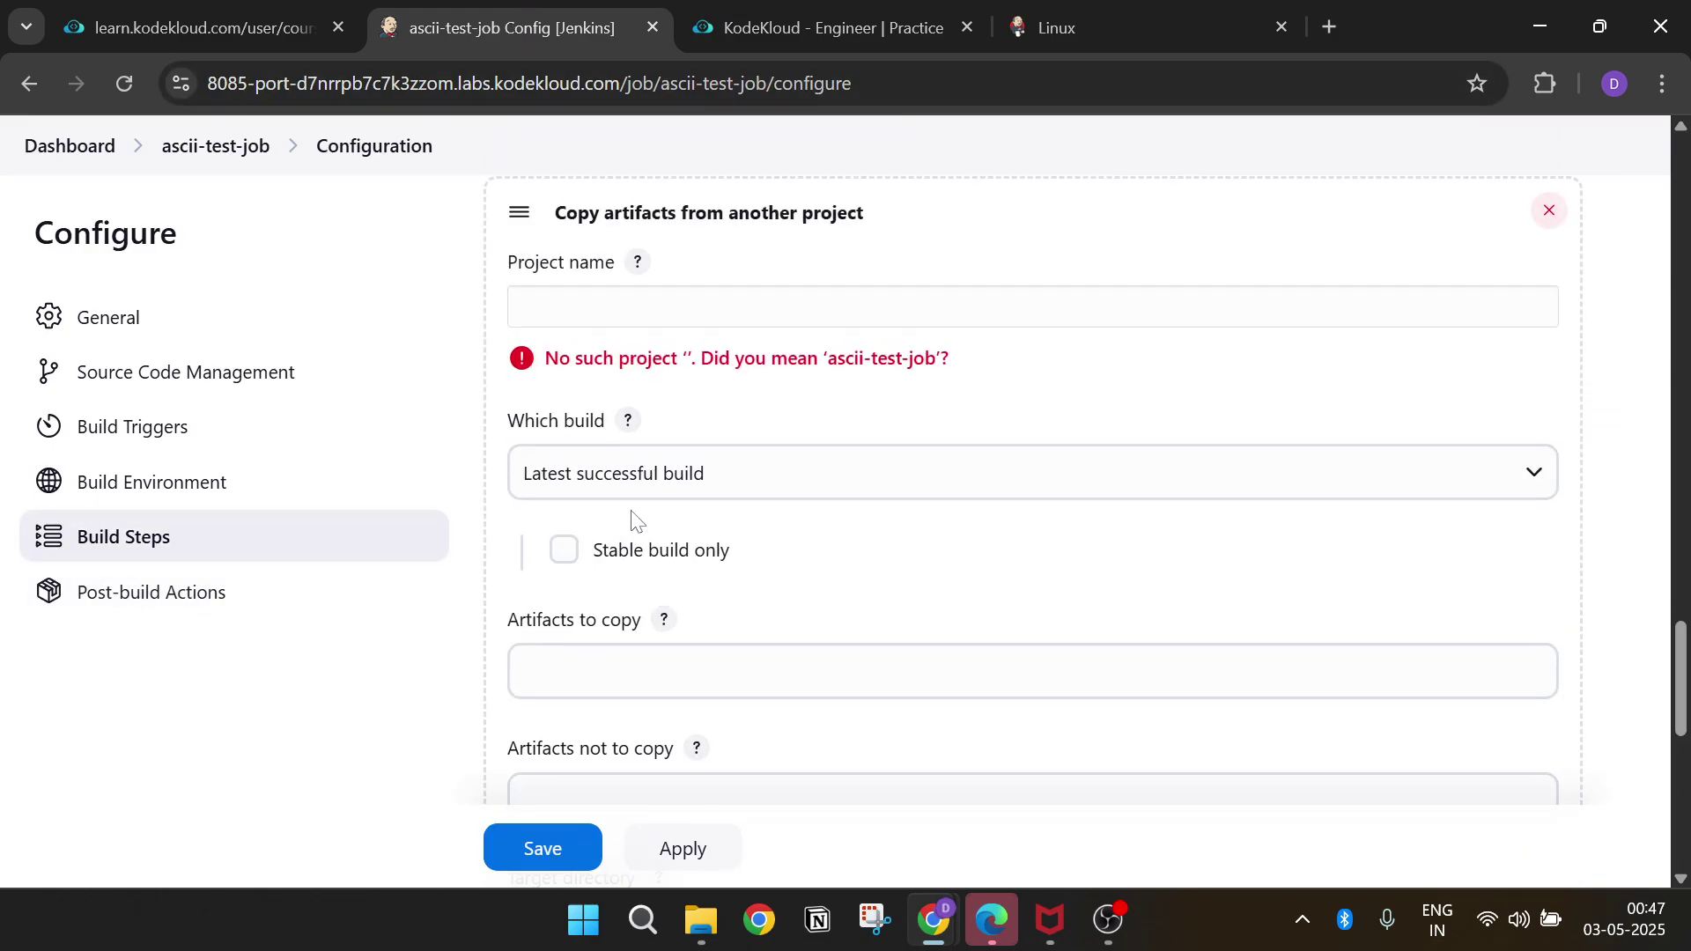
- Fill in the copy-artifacts step's project name with ascii-build-job, copied from the lab solution
click(293, 8)
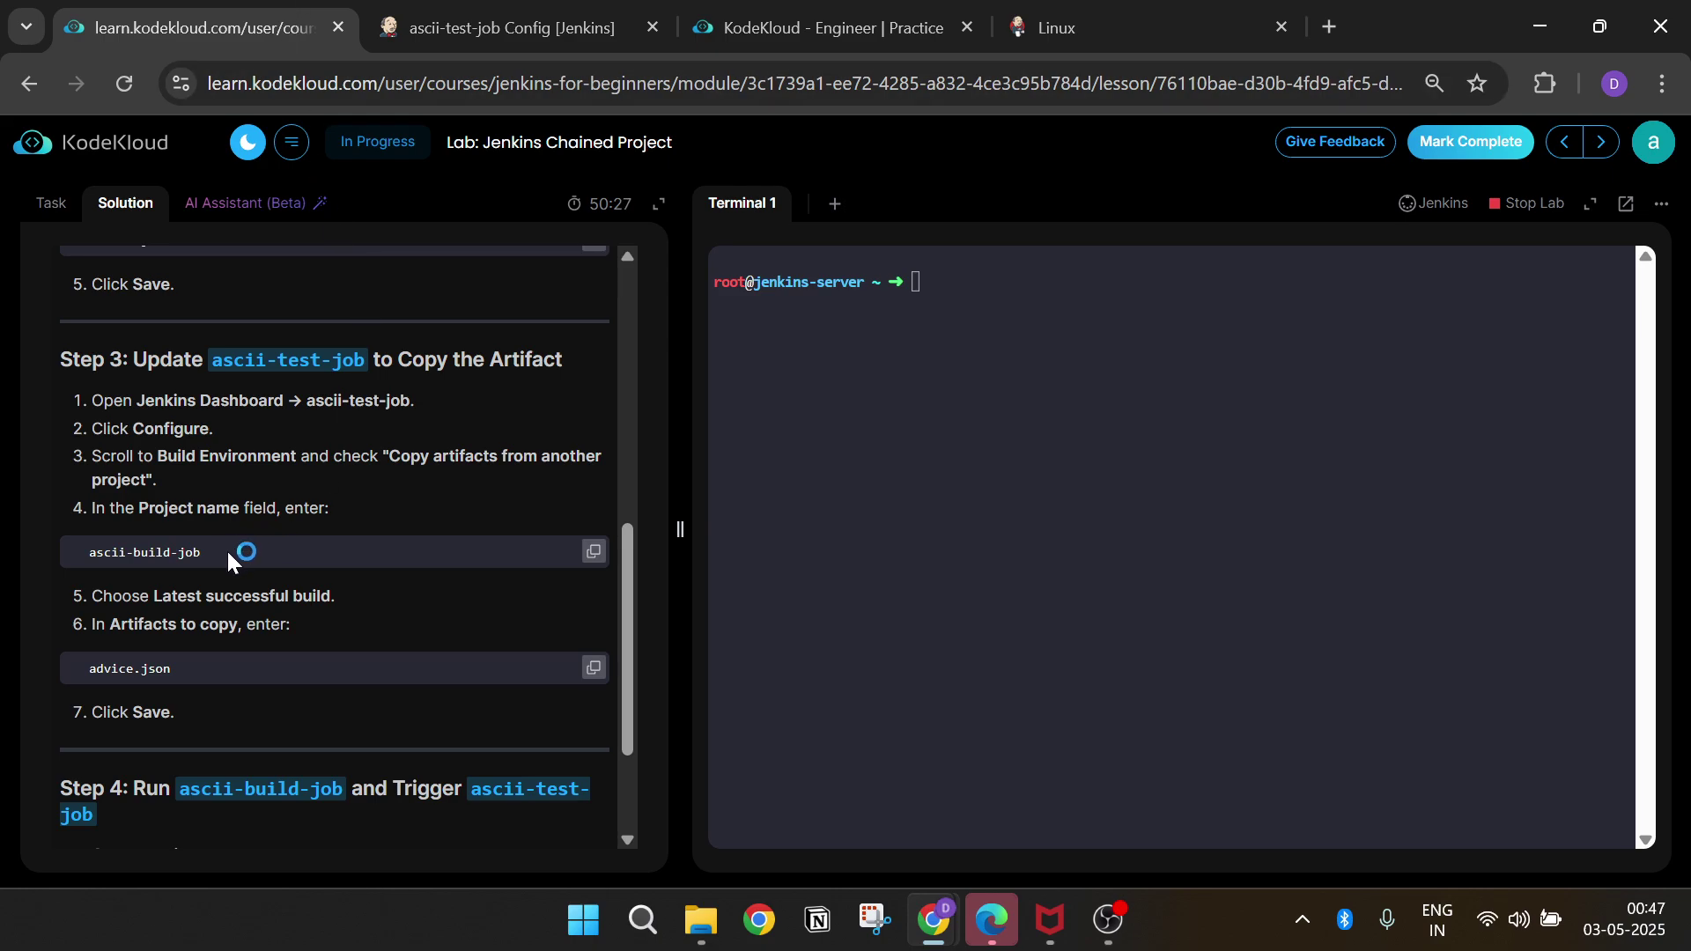
click(593, 553)
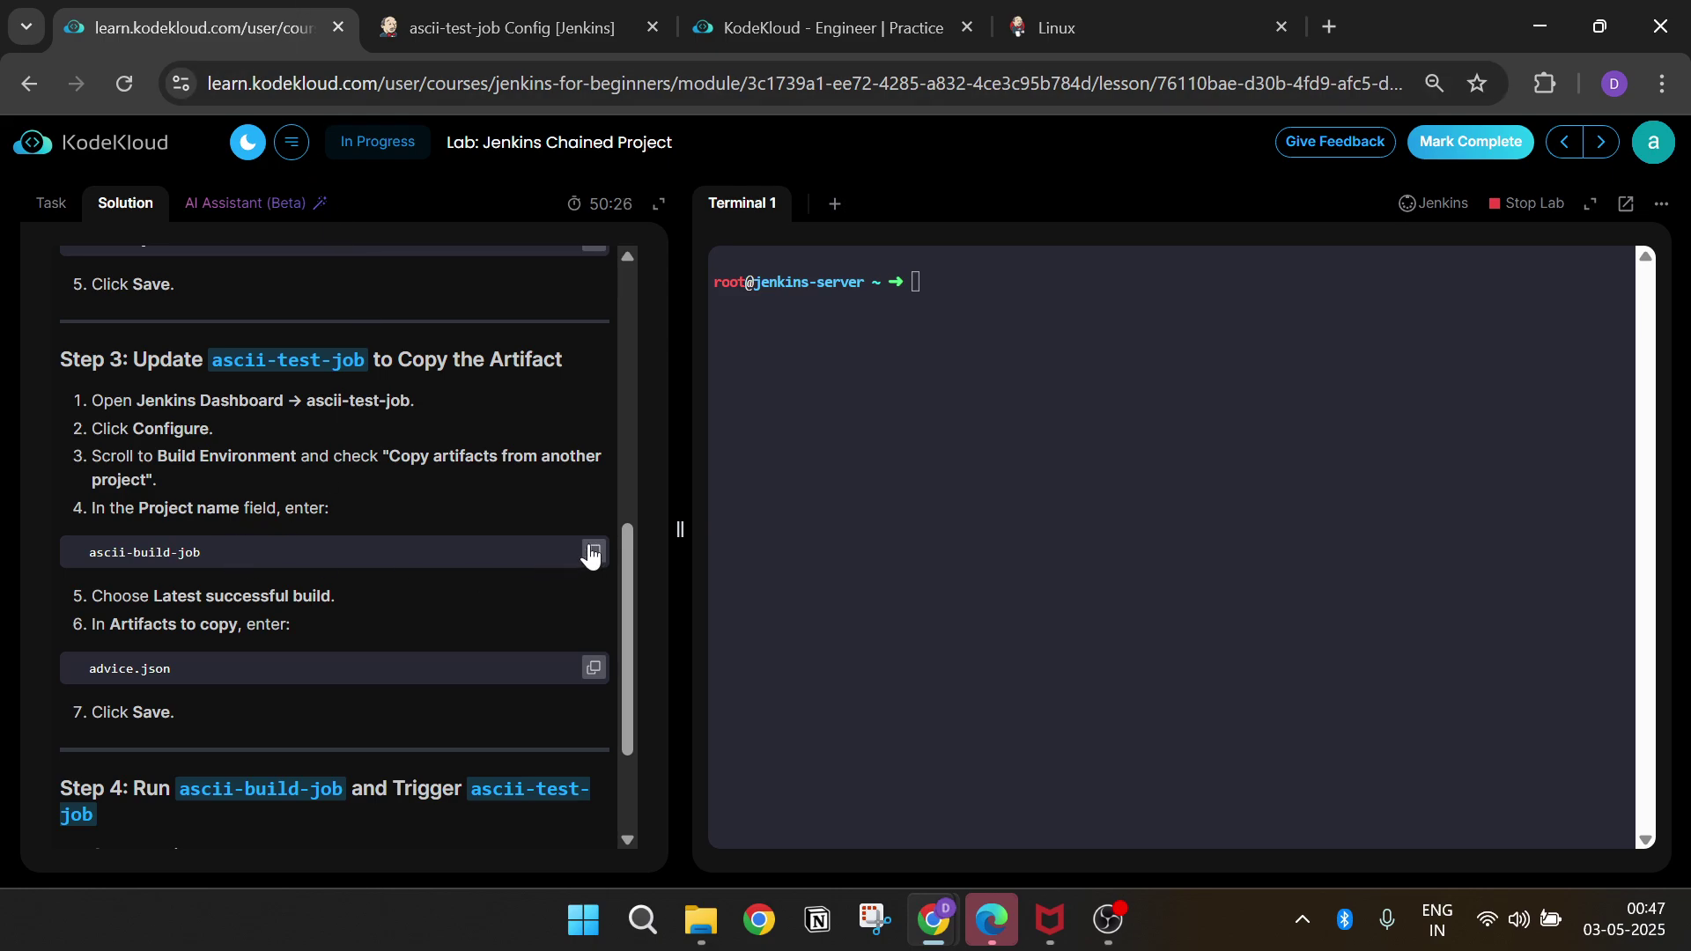
click(560, 4)
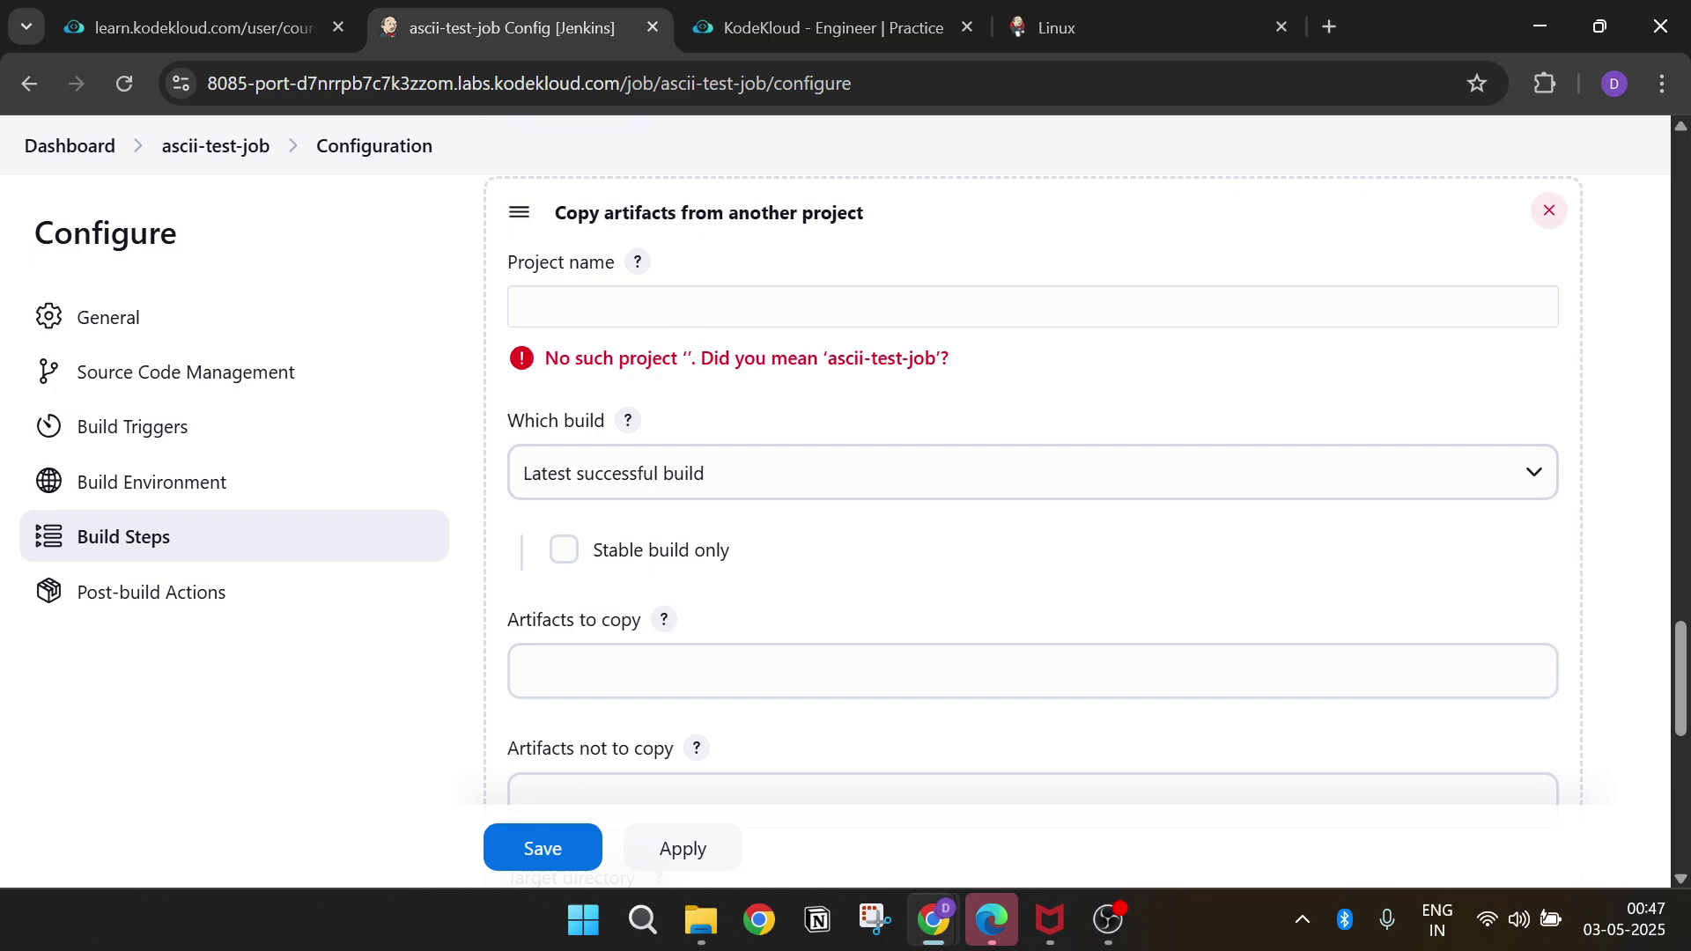
click(696, 308)
key(ctrl+v)
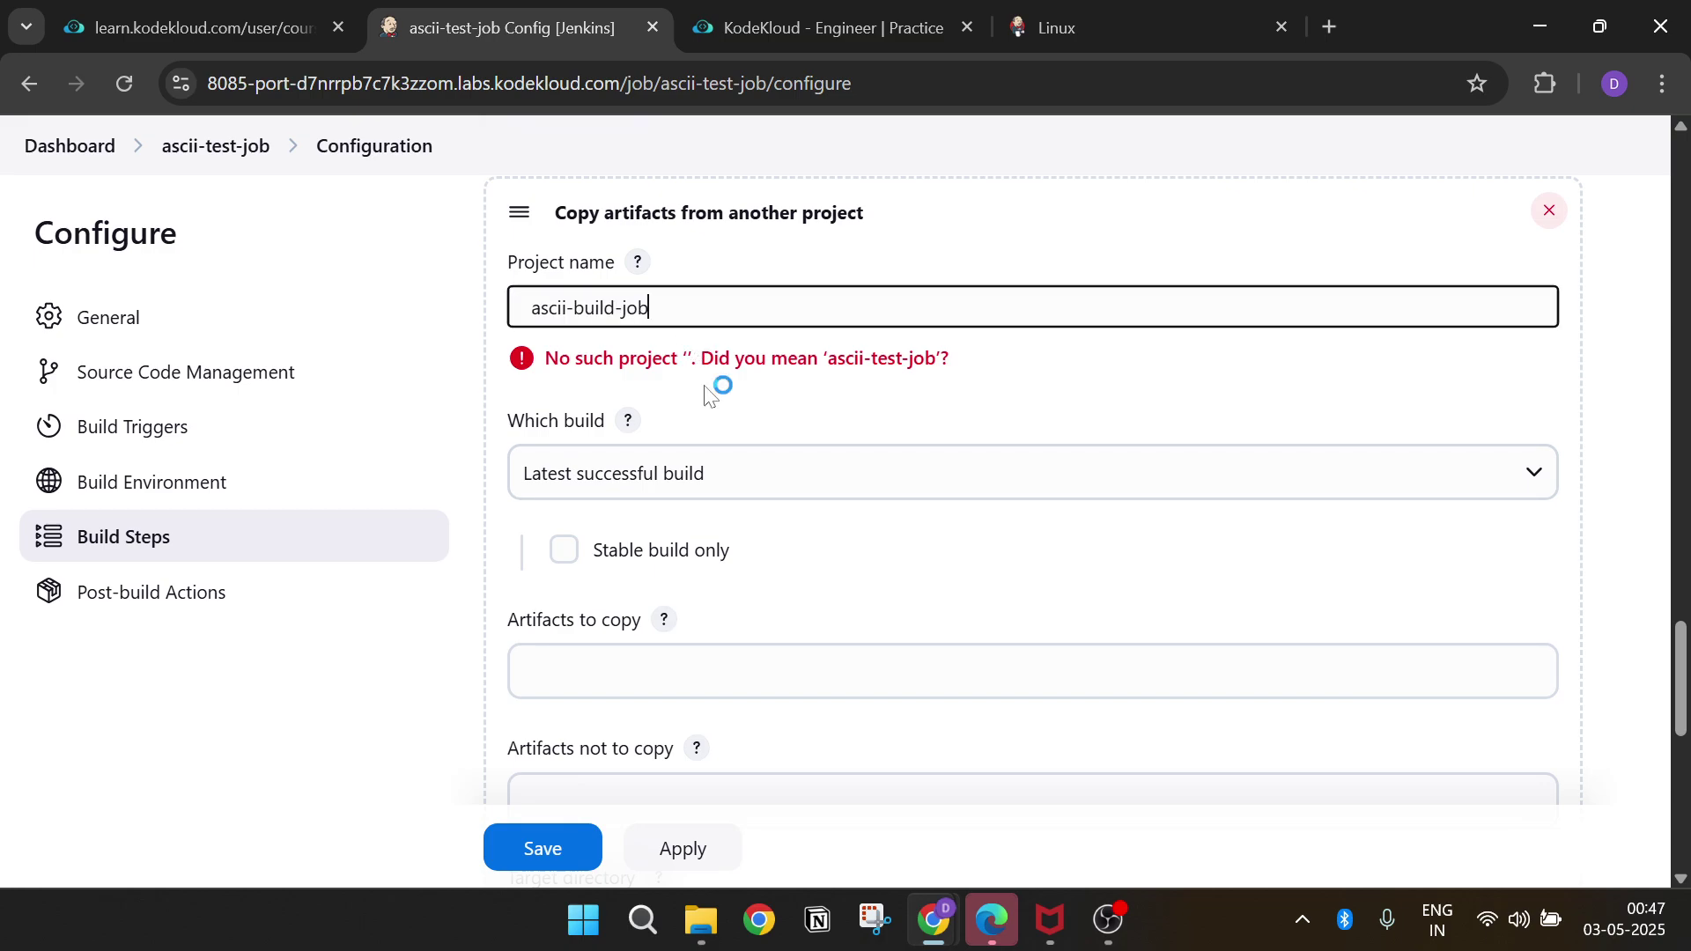
click(794, 399)
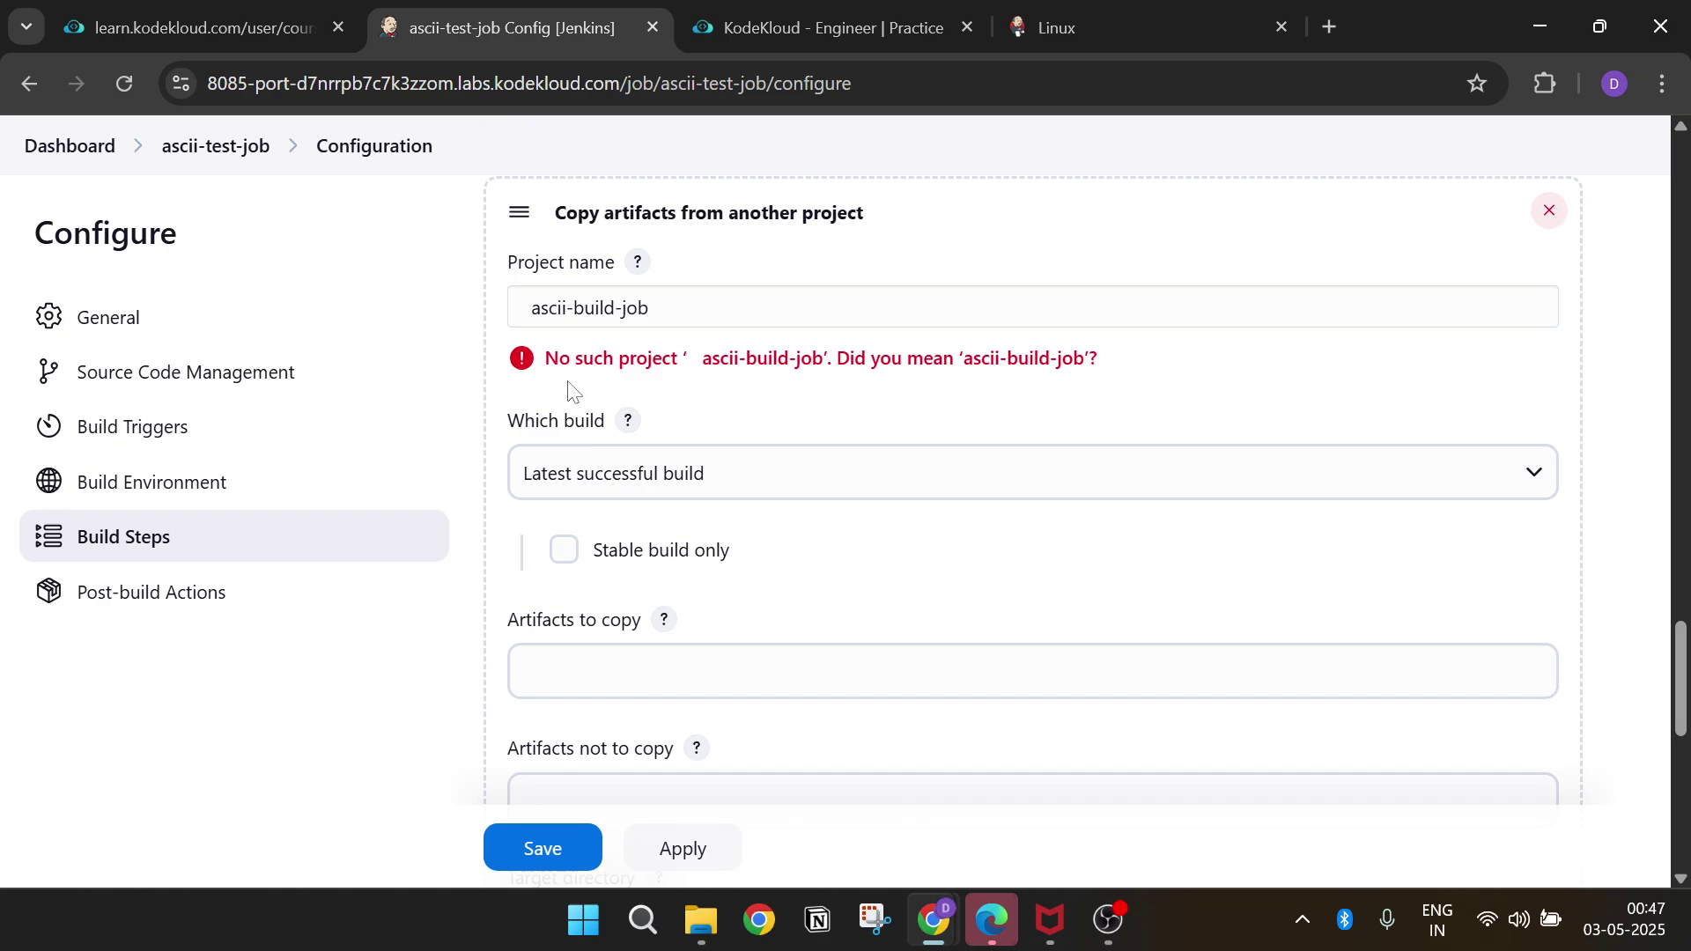
- Remove the leading spaces from the project name and choose the suggested ascii-build-job
click(532, 307)
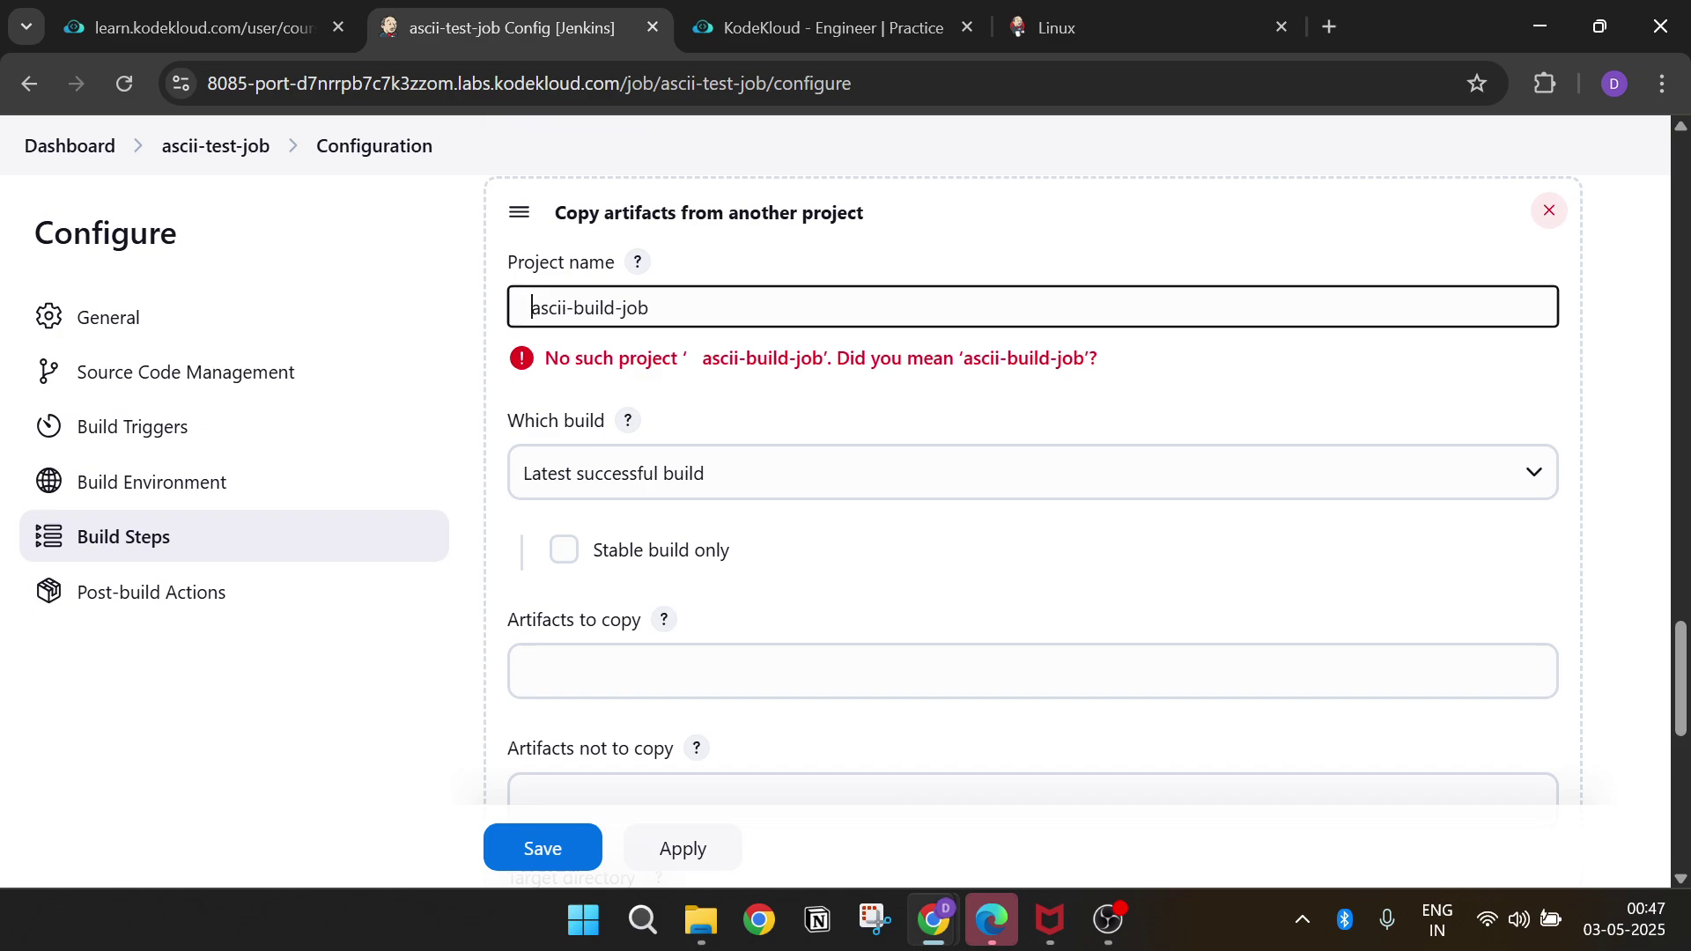
key(BackSpace)
key(BackSpace)
click(678, 385)
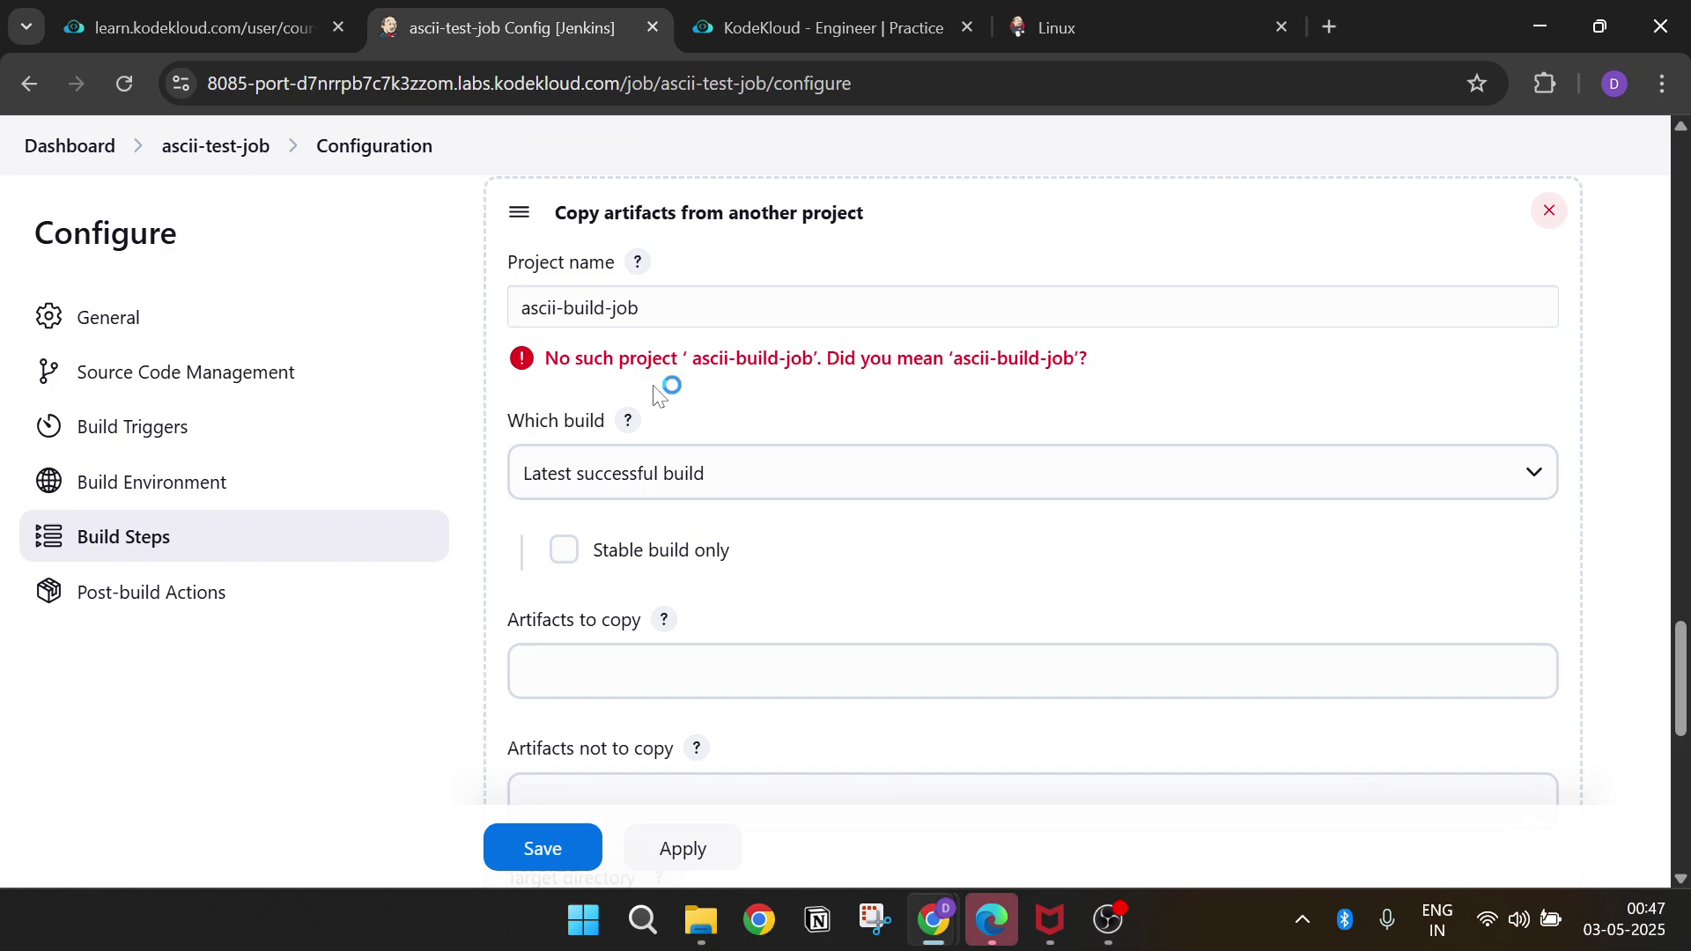
click(525, 308)
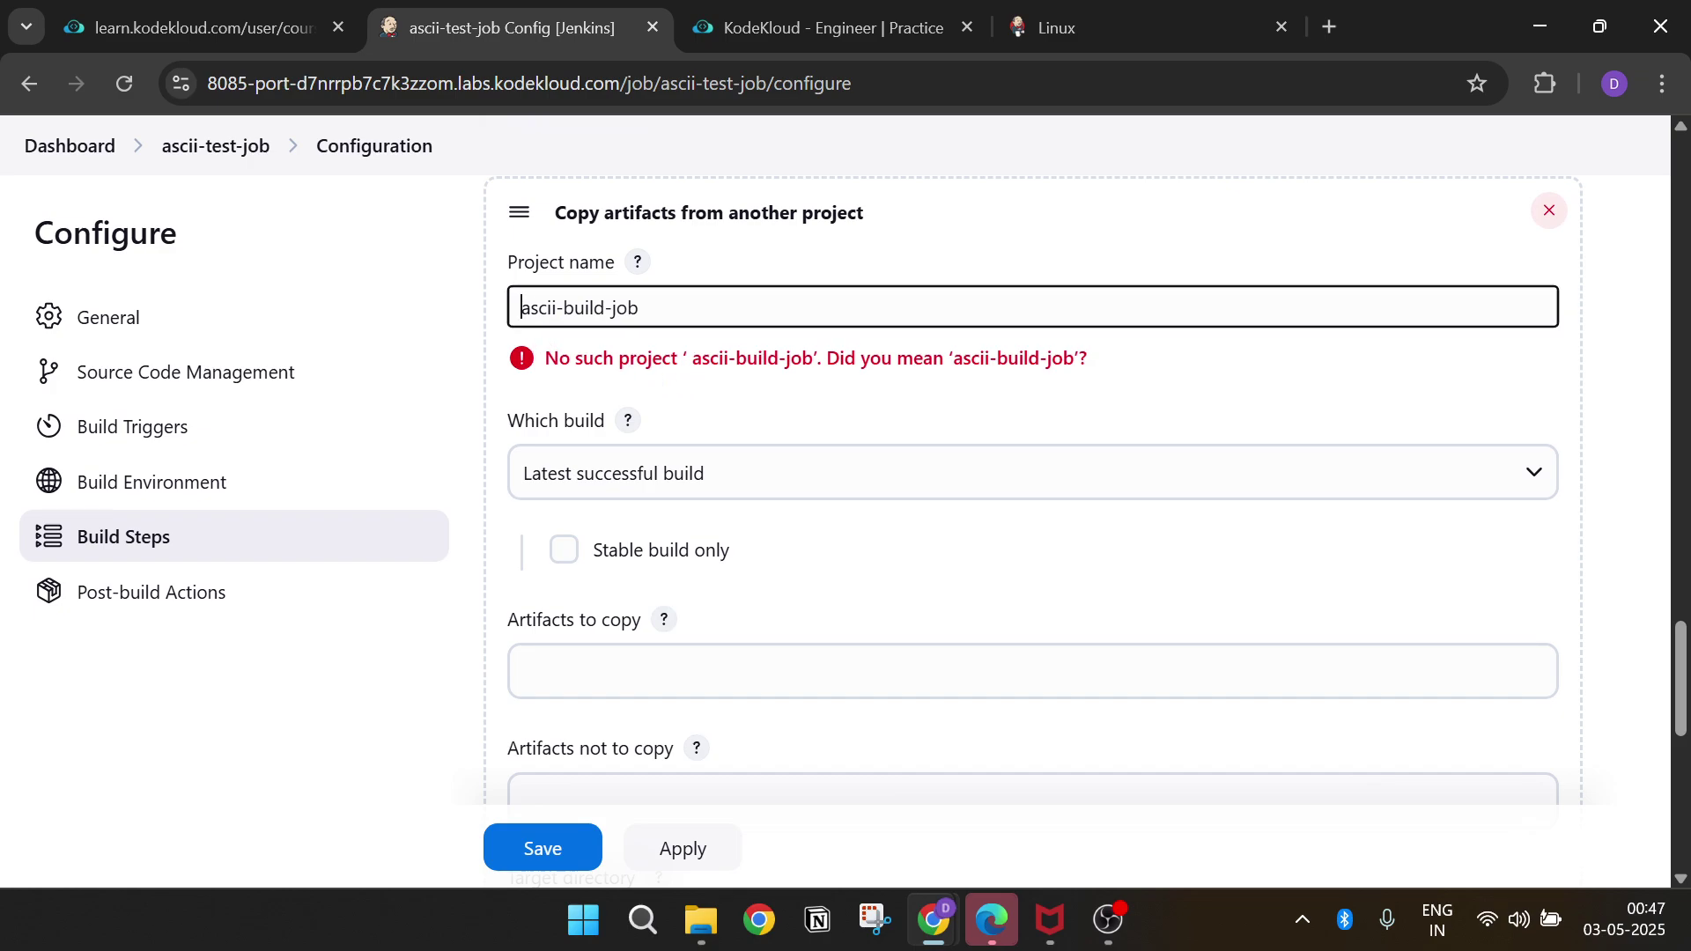
key(Delete)
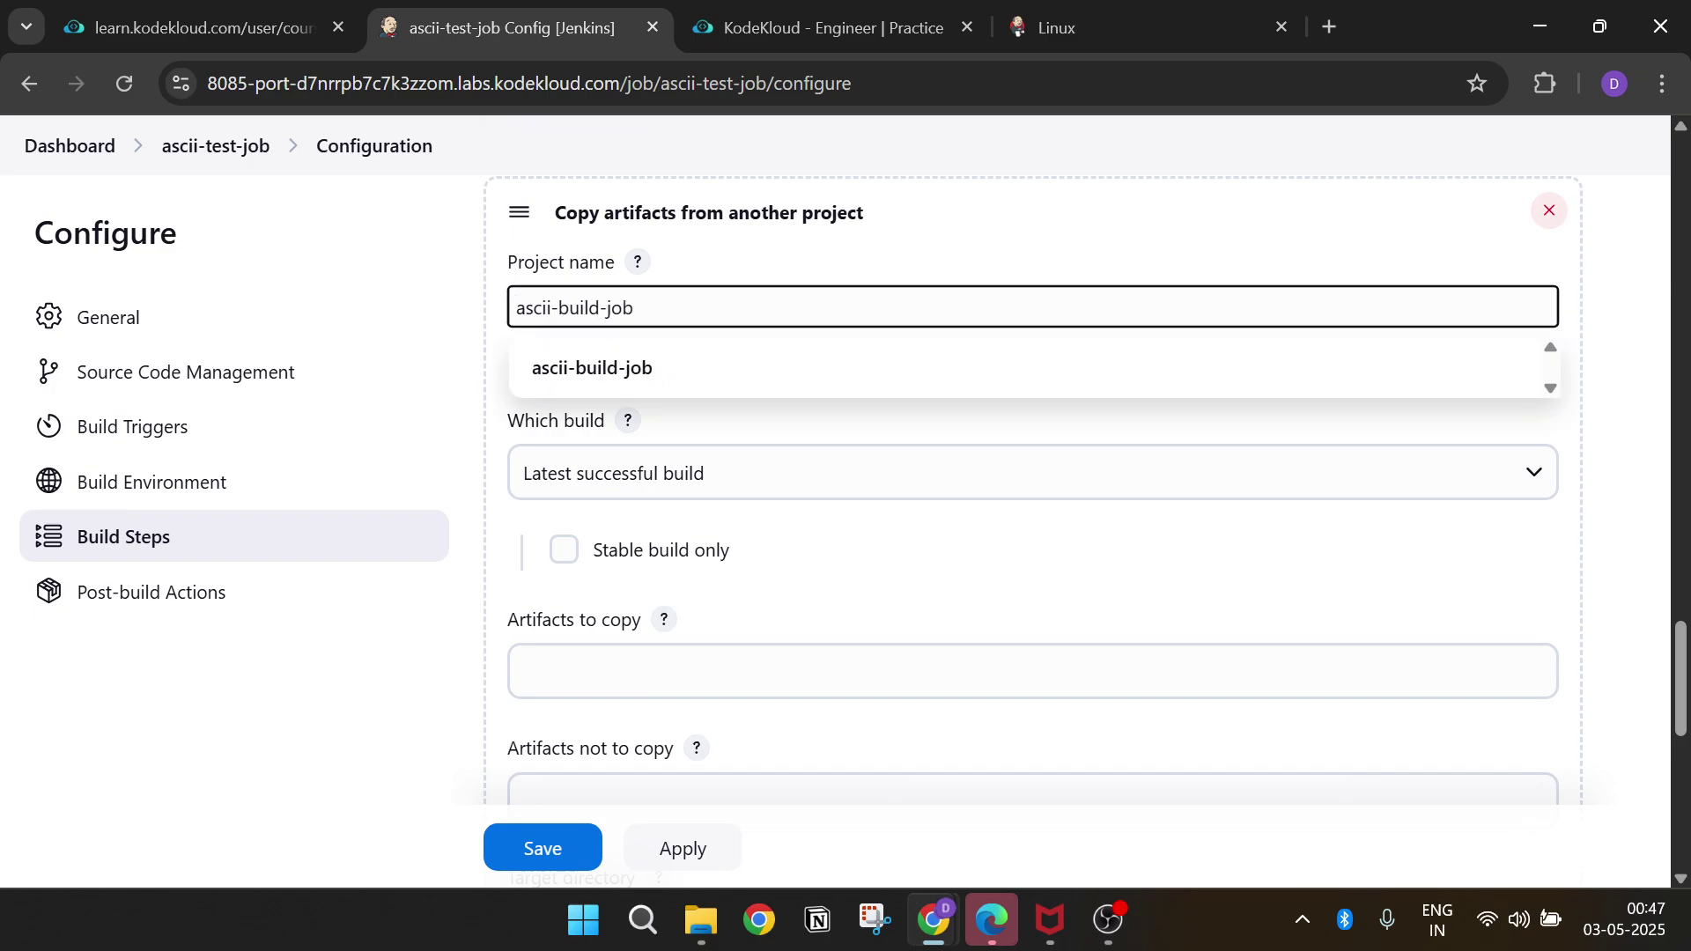
click(662, 375)
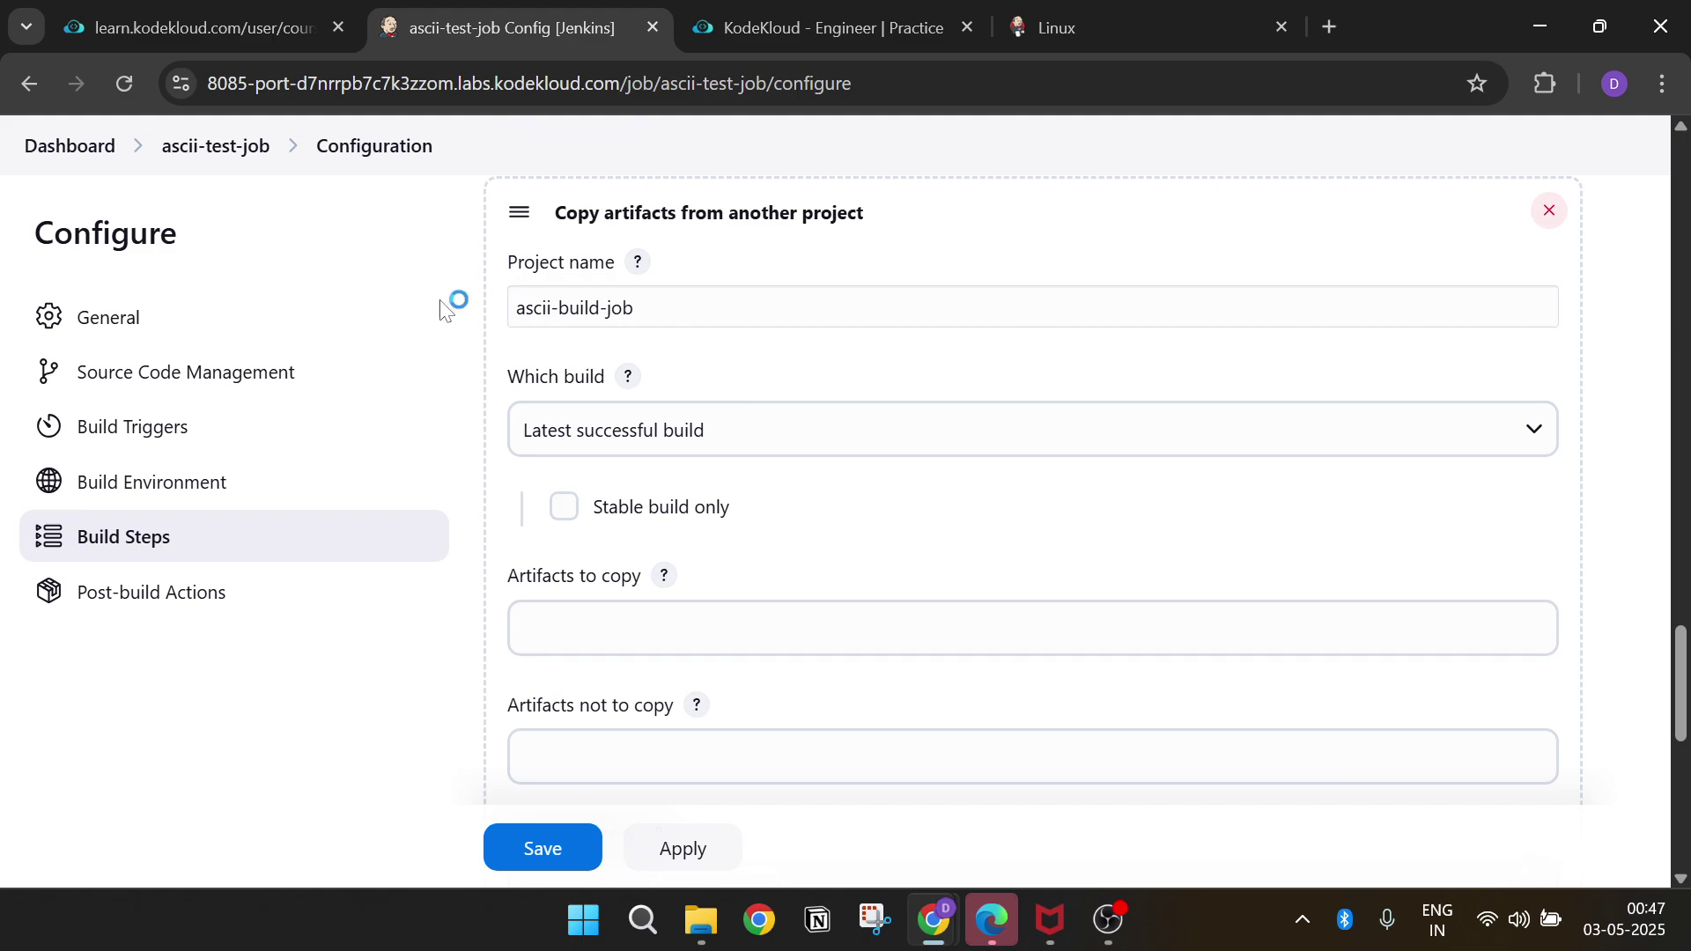
- Enter ascii-build-job, copied from the lab solution, as the artifacts to copy and remove its leading spaces
click(241, 47)
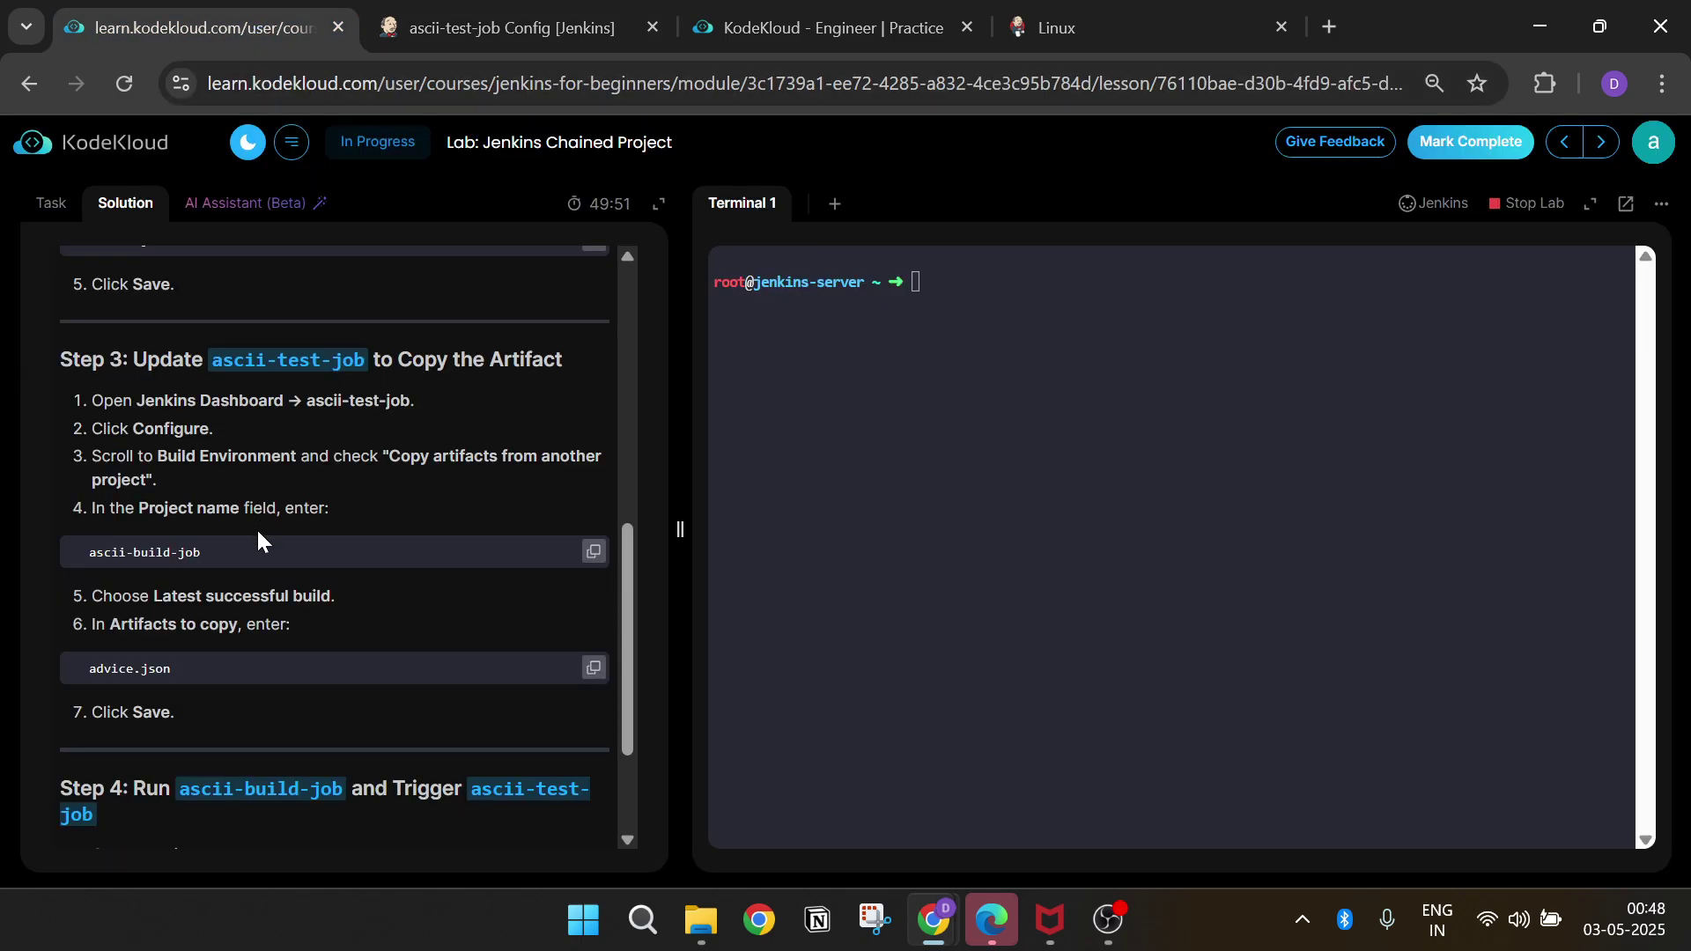
click(515, 22)
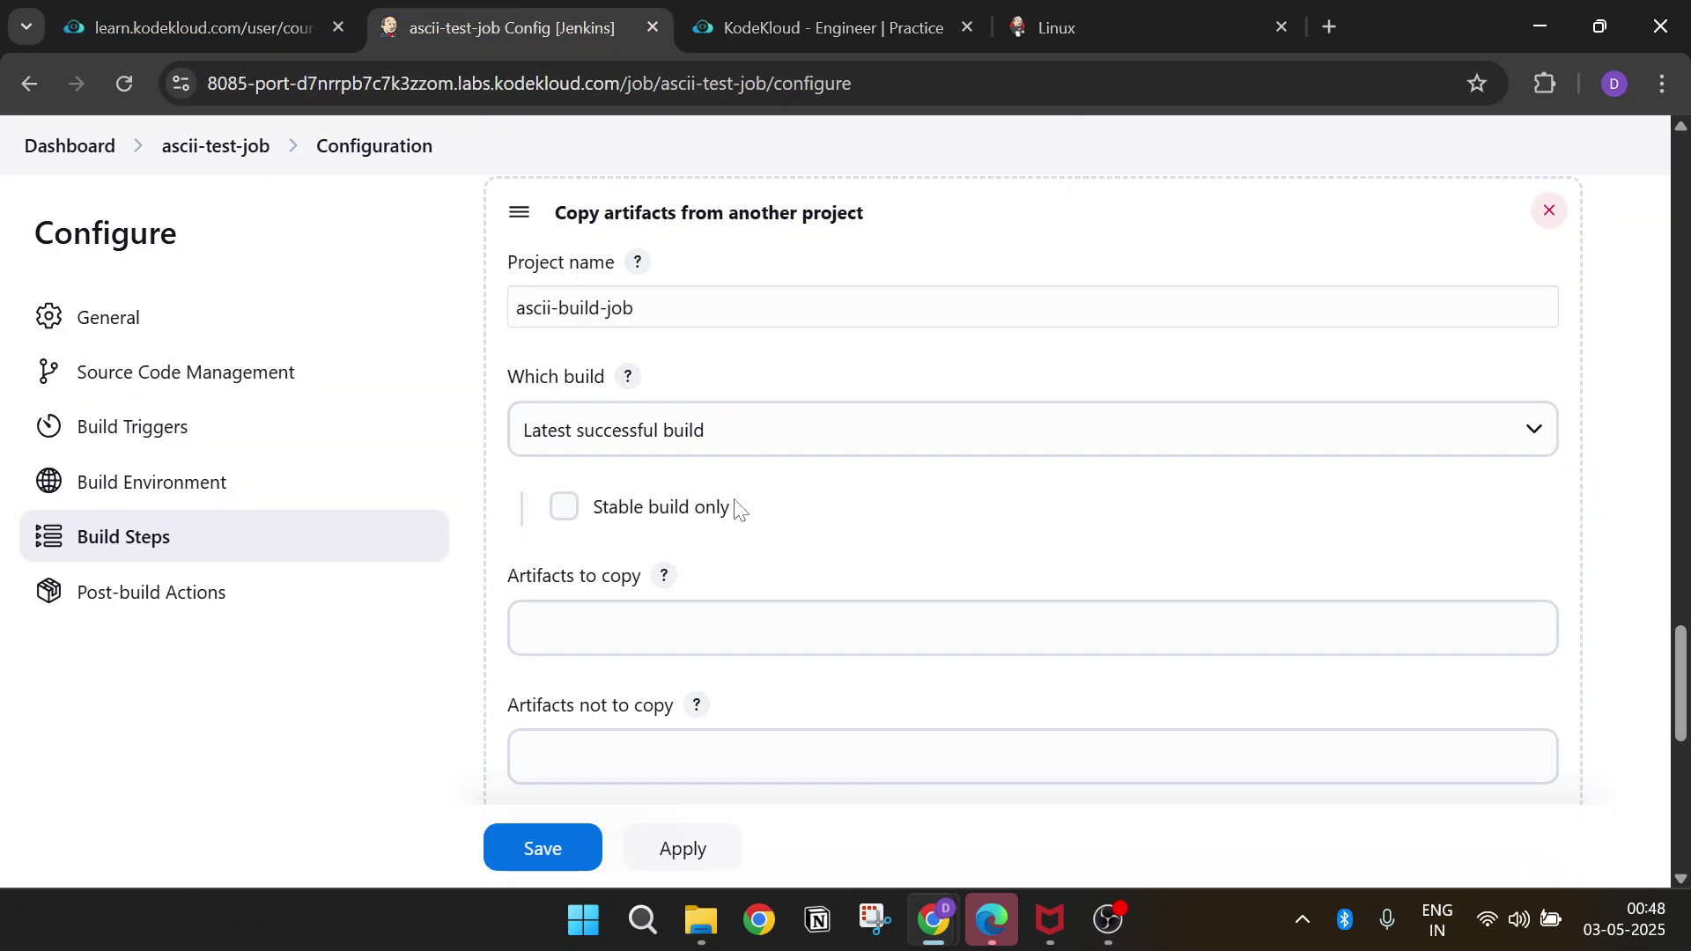
scroll(614, 551, down, 1)
click(579, 443)
click(203, 19)
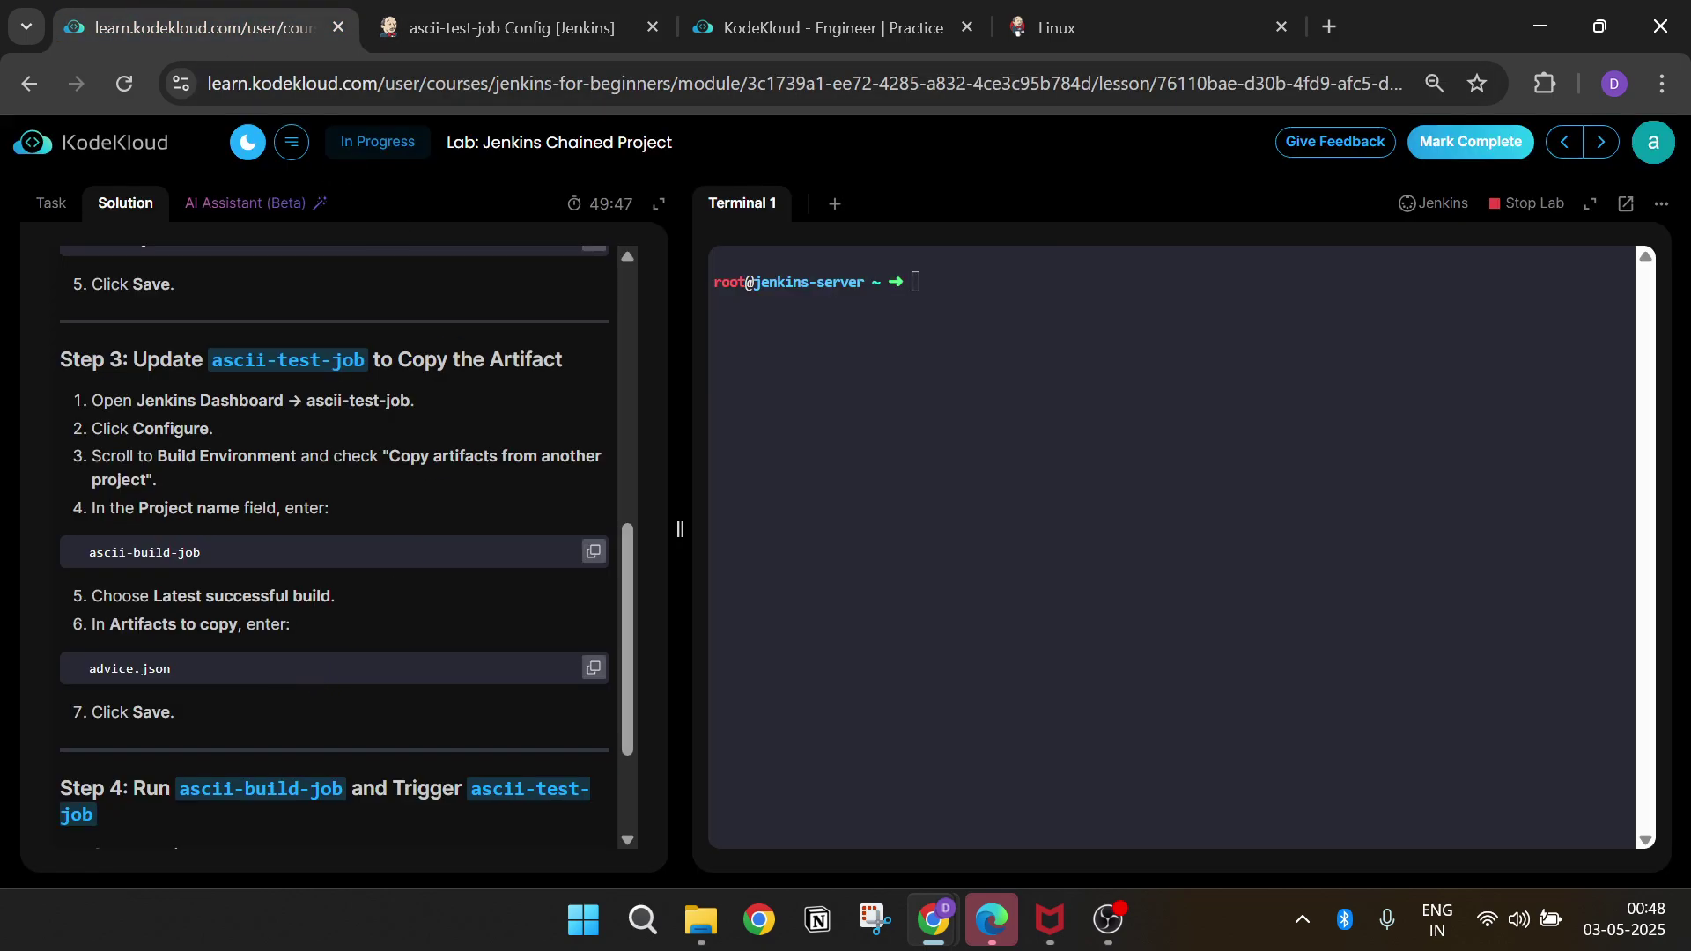
click(593, 551)
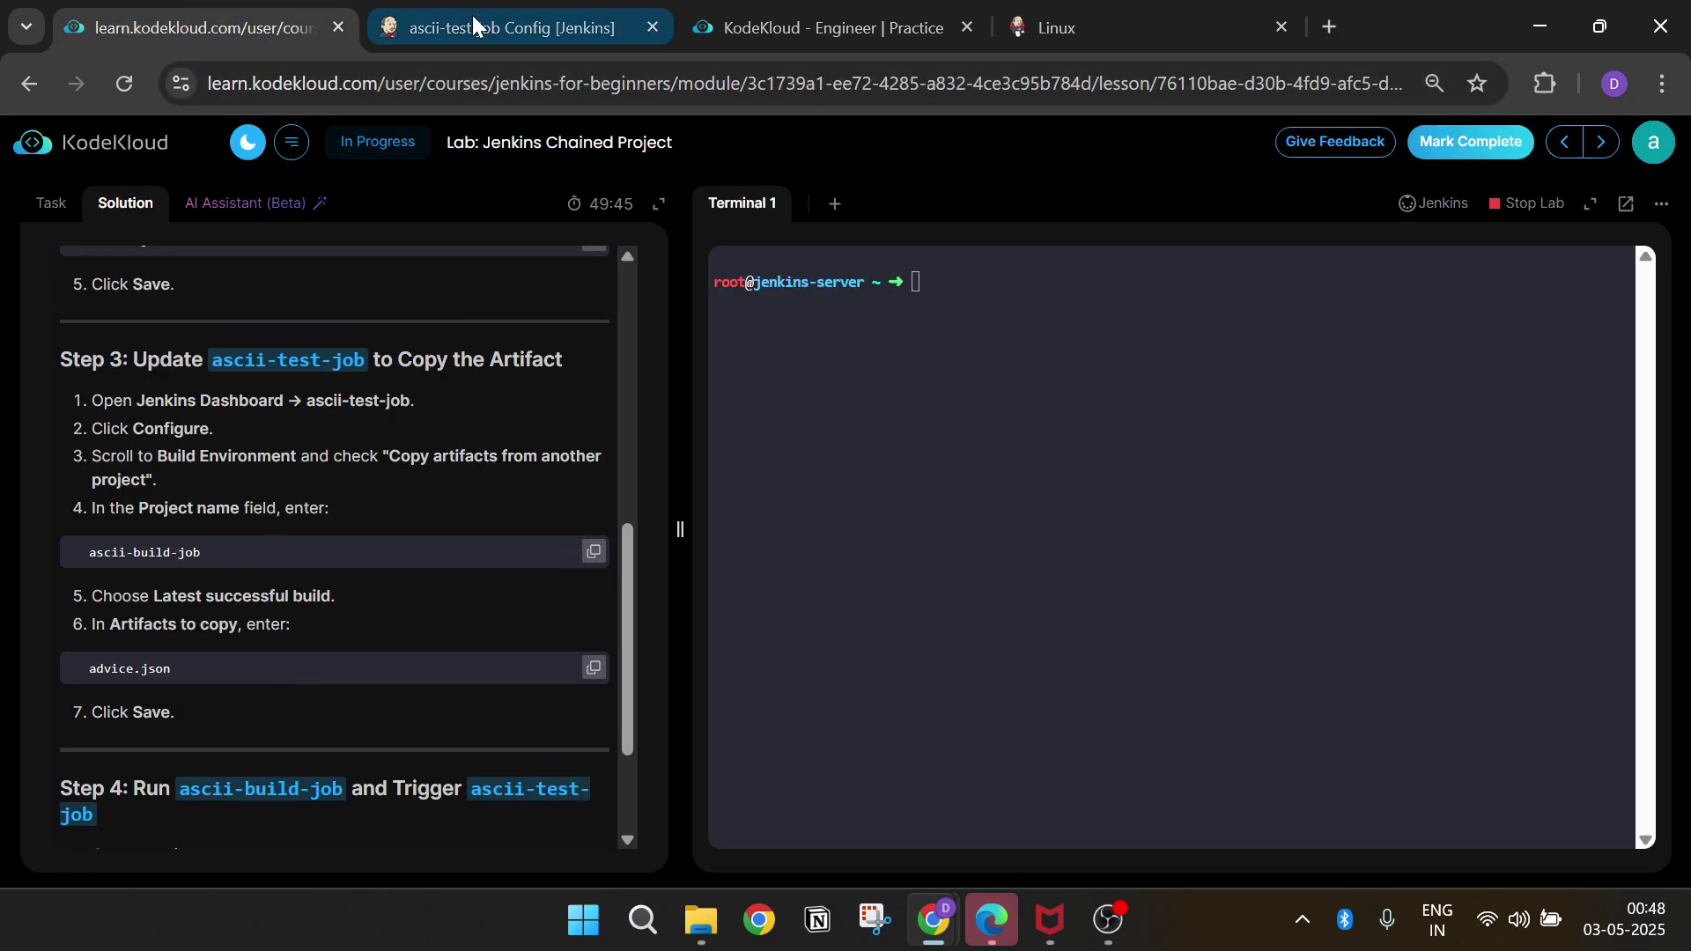
click(472, 18)
key(ctrl+v)
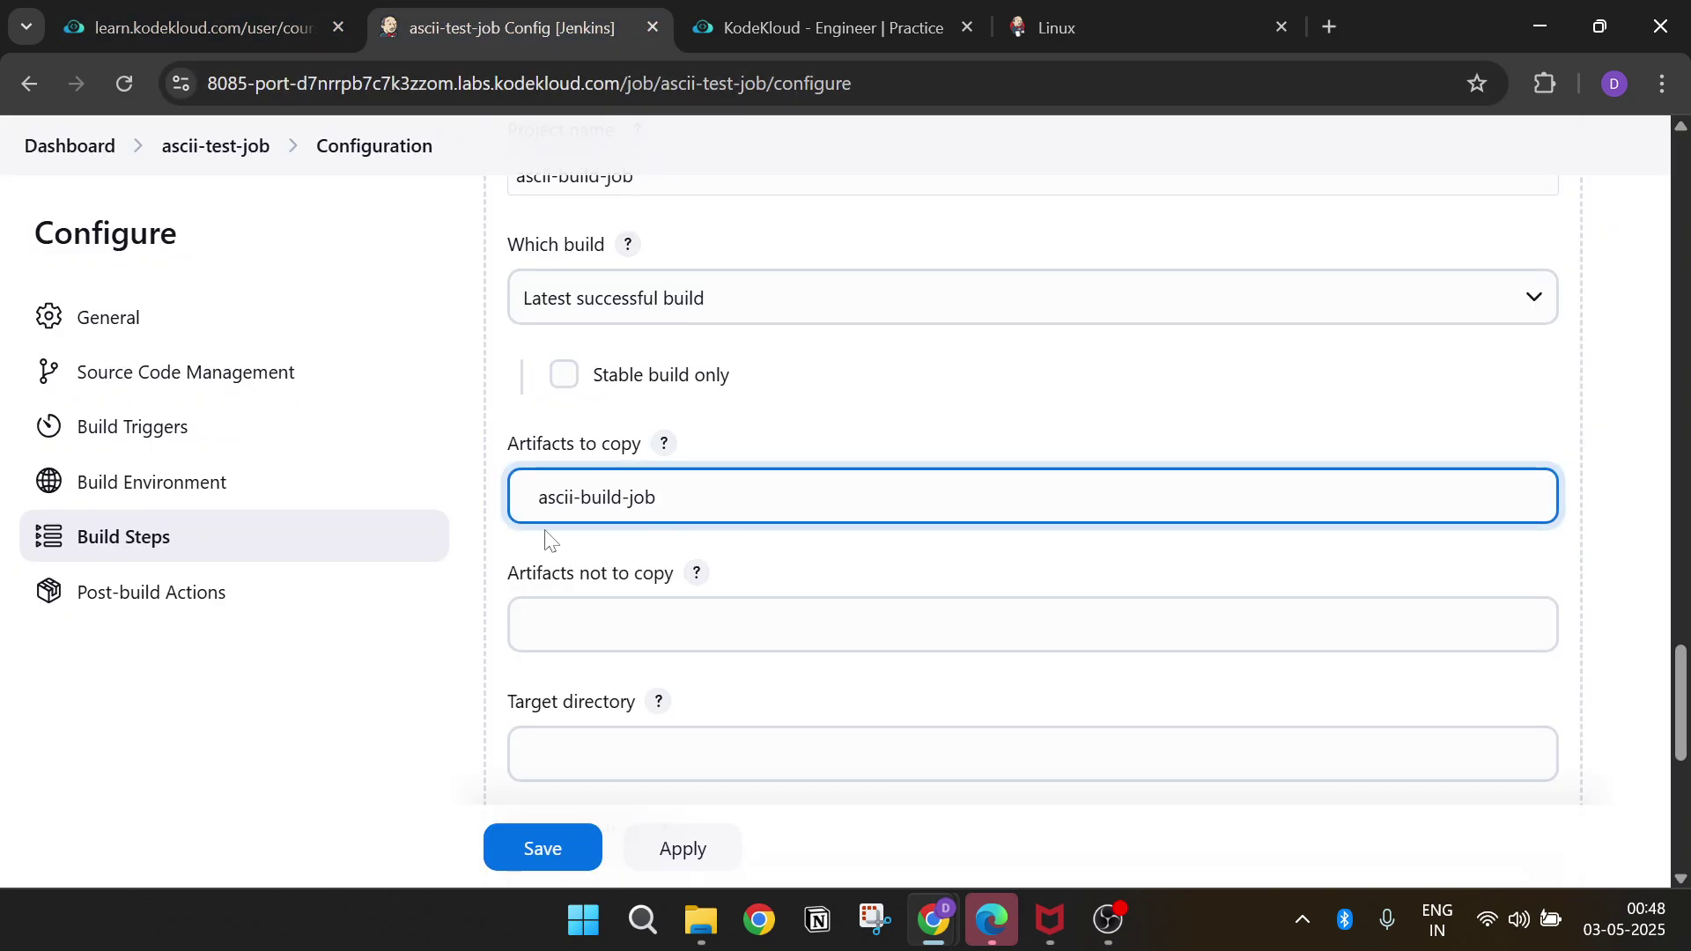
key(Home)
key(BackSpace)
key(BackSpace)
- Replace the artifacts to copy in ascii-test-job with advice.json, copied from the lab solution
click(246, 18)
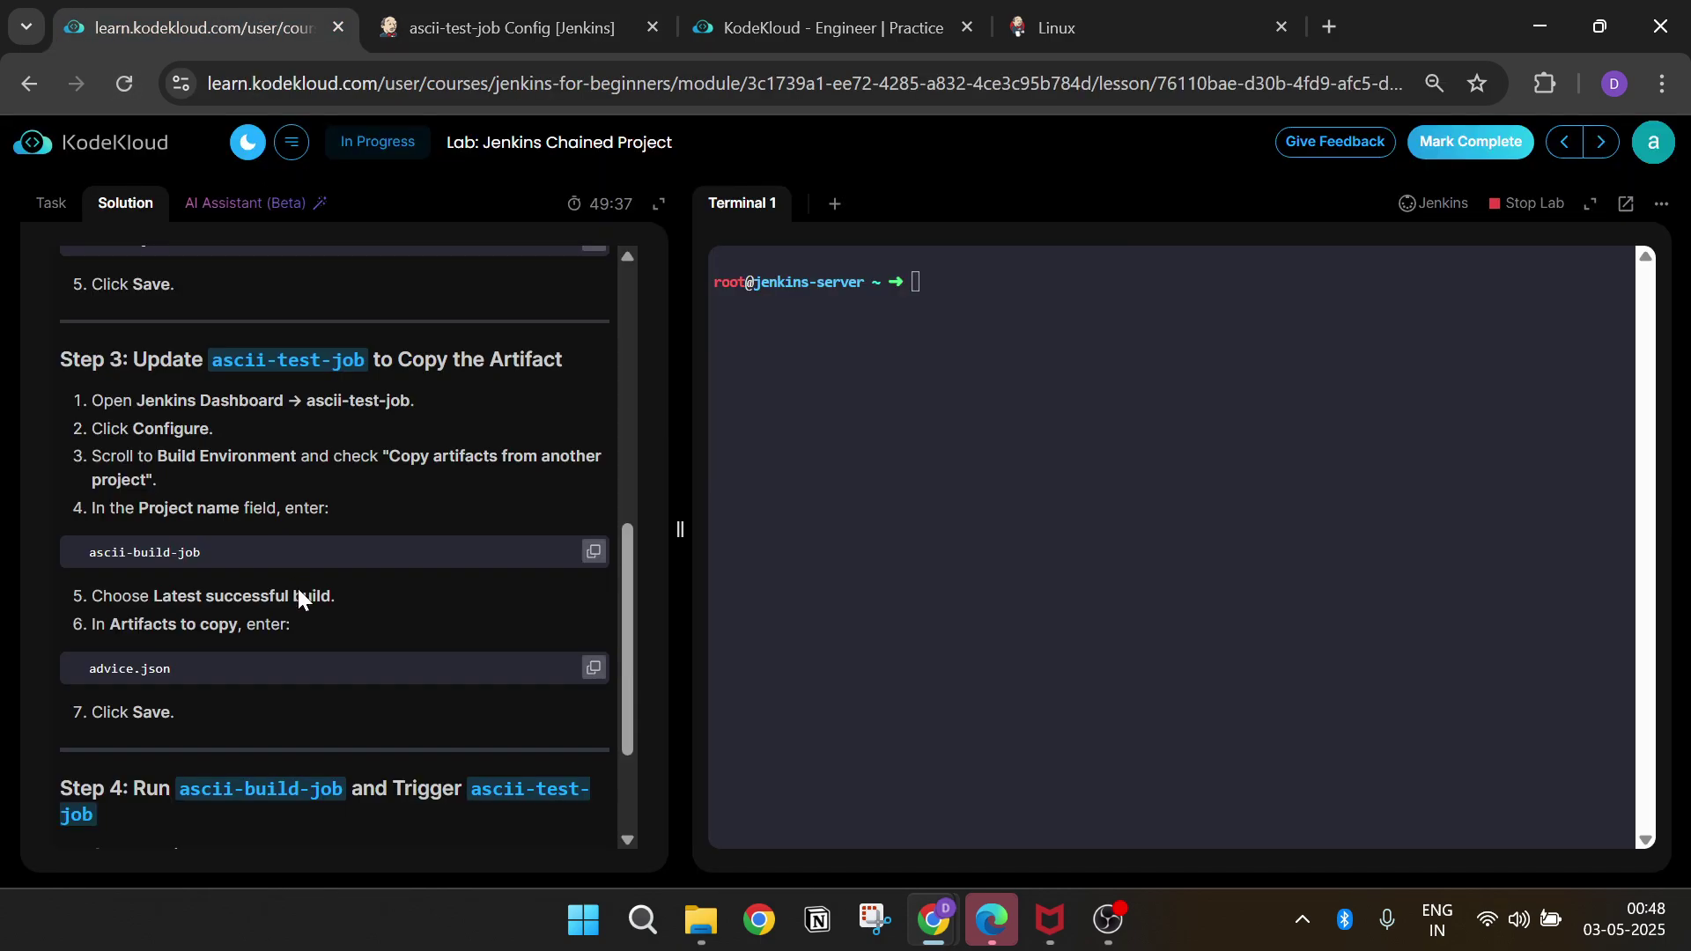
scroll(350, 605, down, 2)
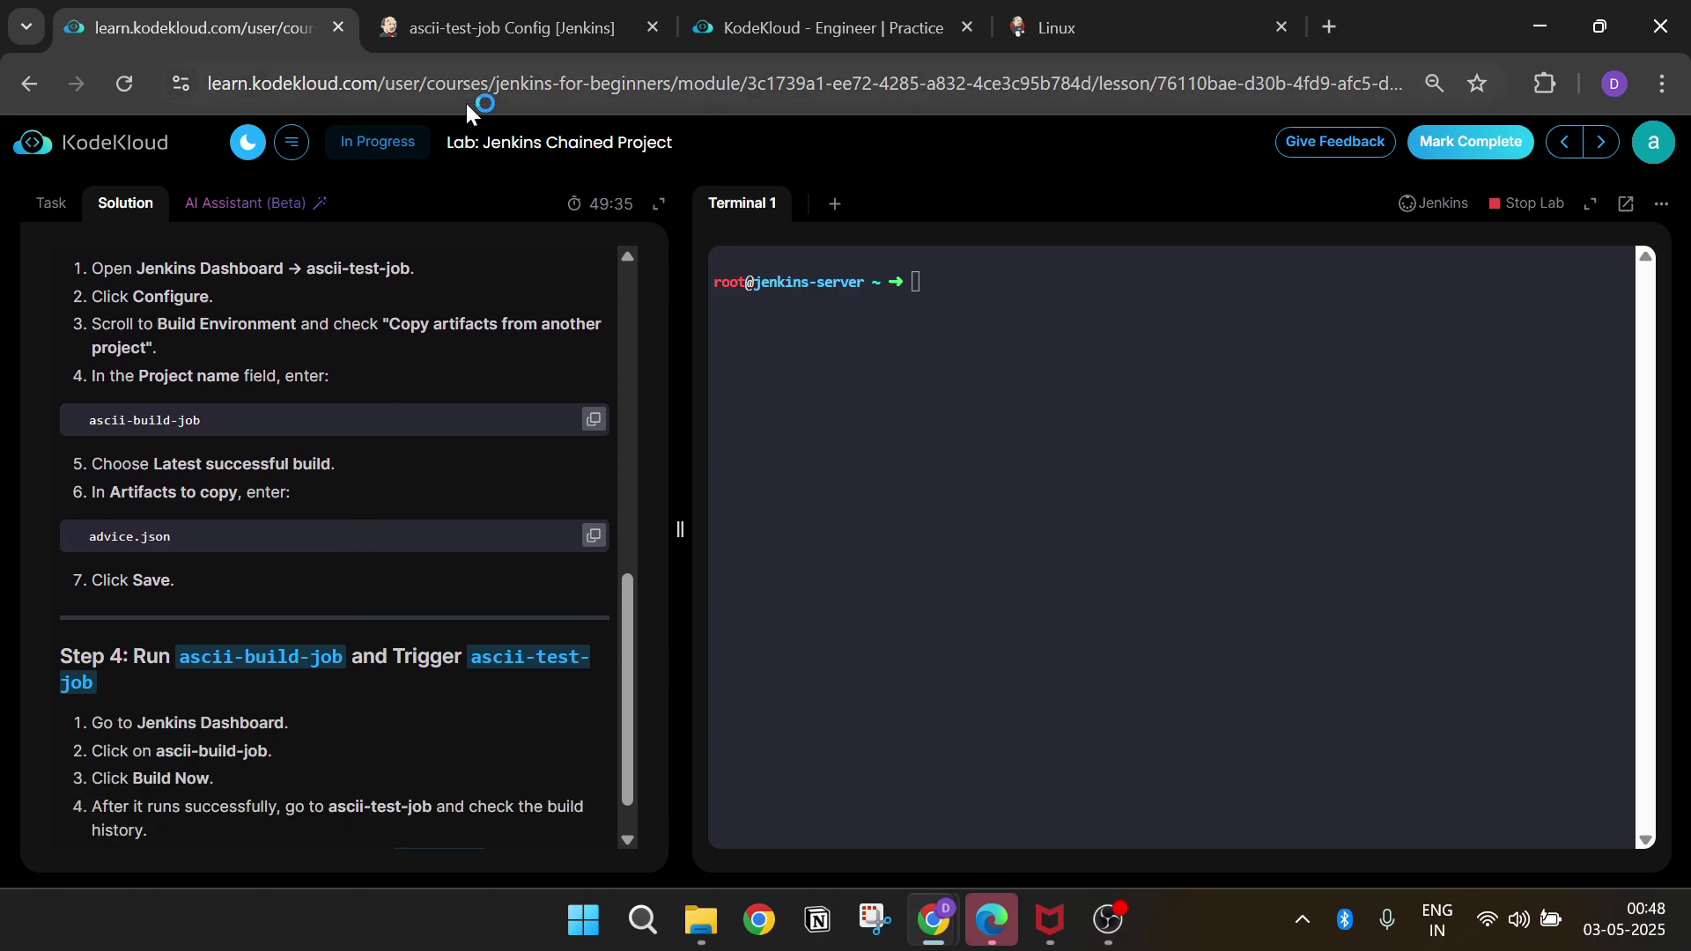
click(591, 553)
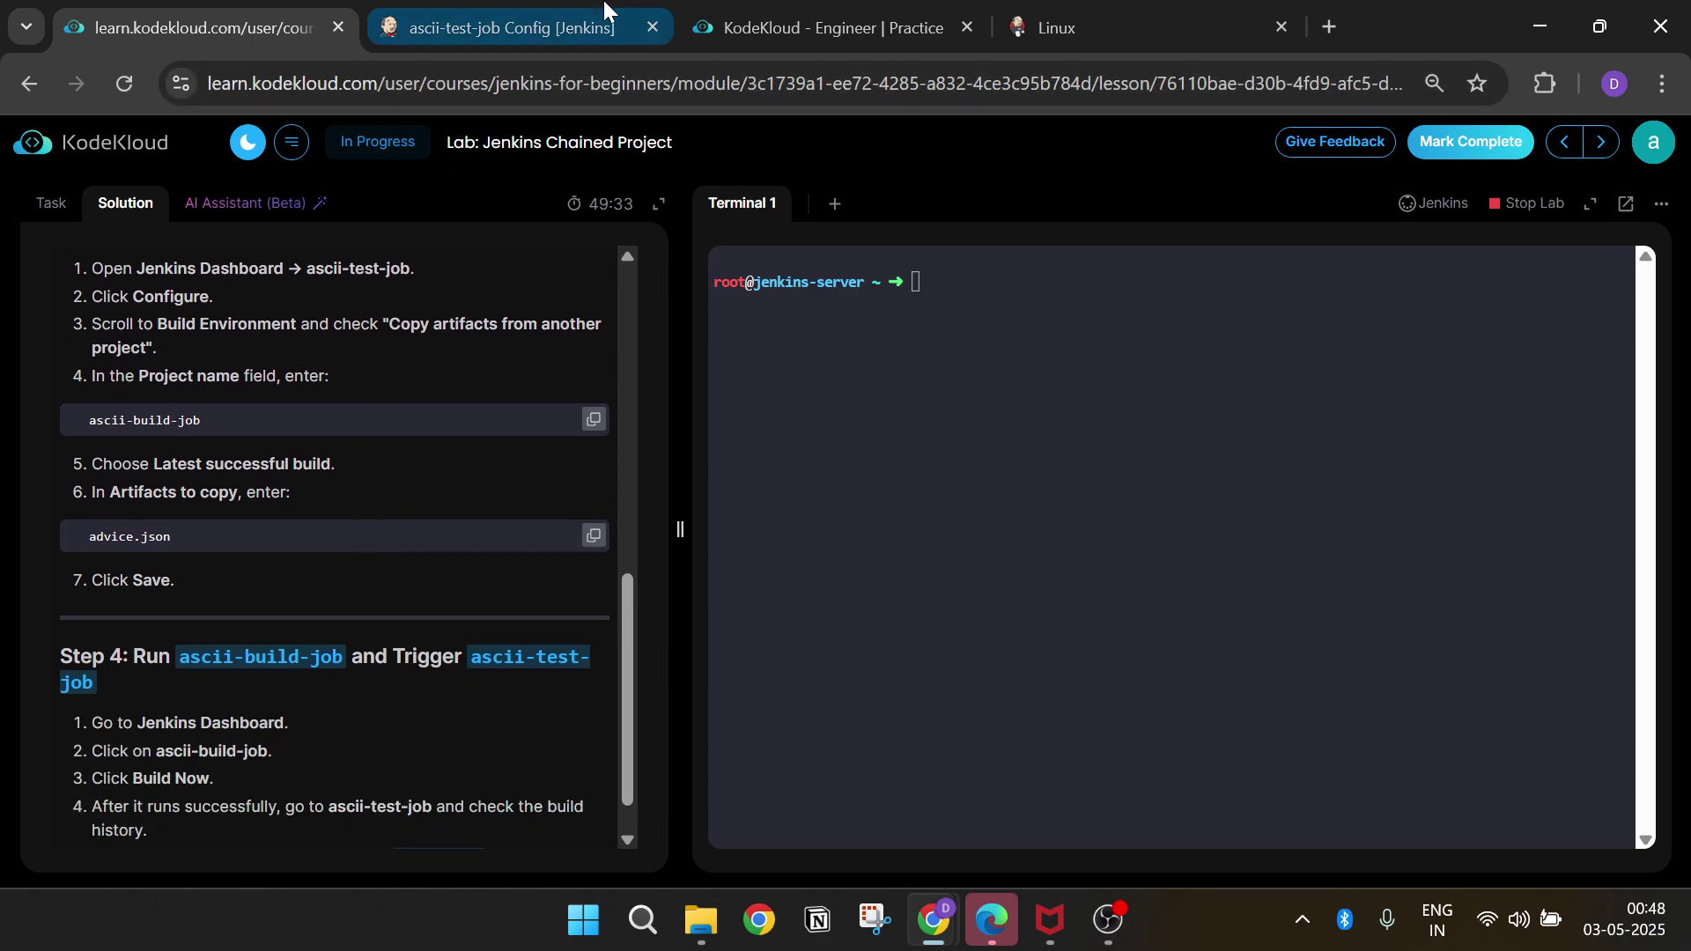
click(511, 26)
key(ctrl+a)
key(ctrl+v)
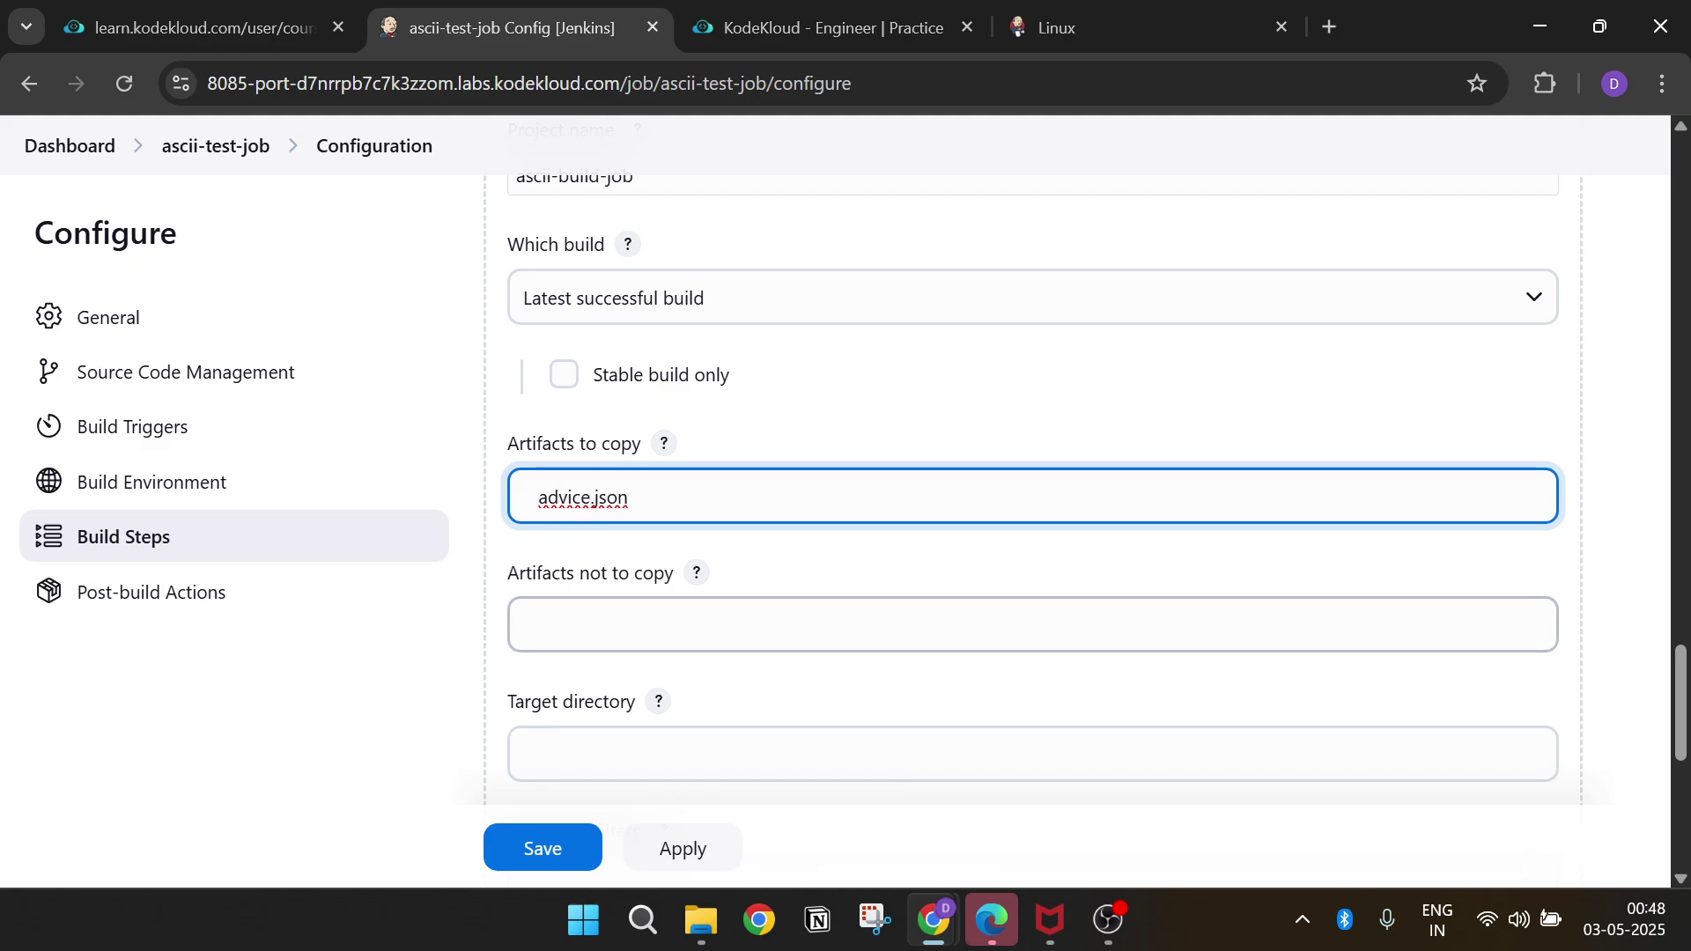
- Remove the leading spaces before advice.json and save the ascii-test-job configuration
click(537, 498)
key(BackSpace)
key(BackSpace)
key(BackSpace)
scroll(793, 555, down, 6)
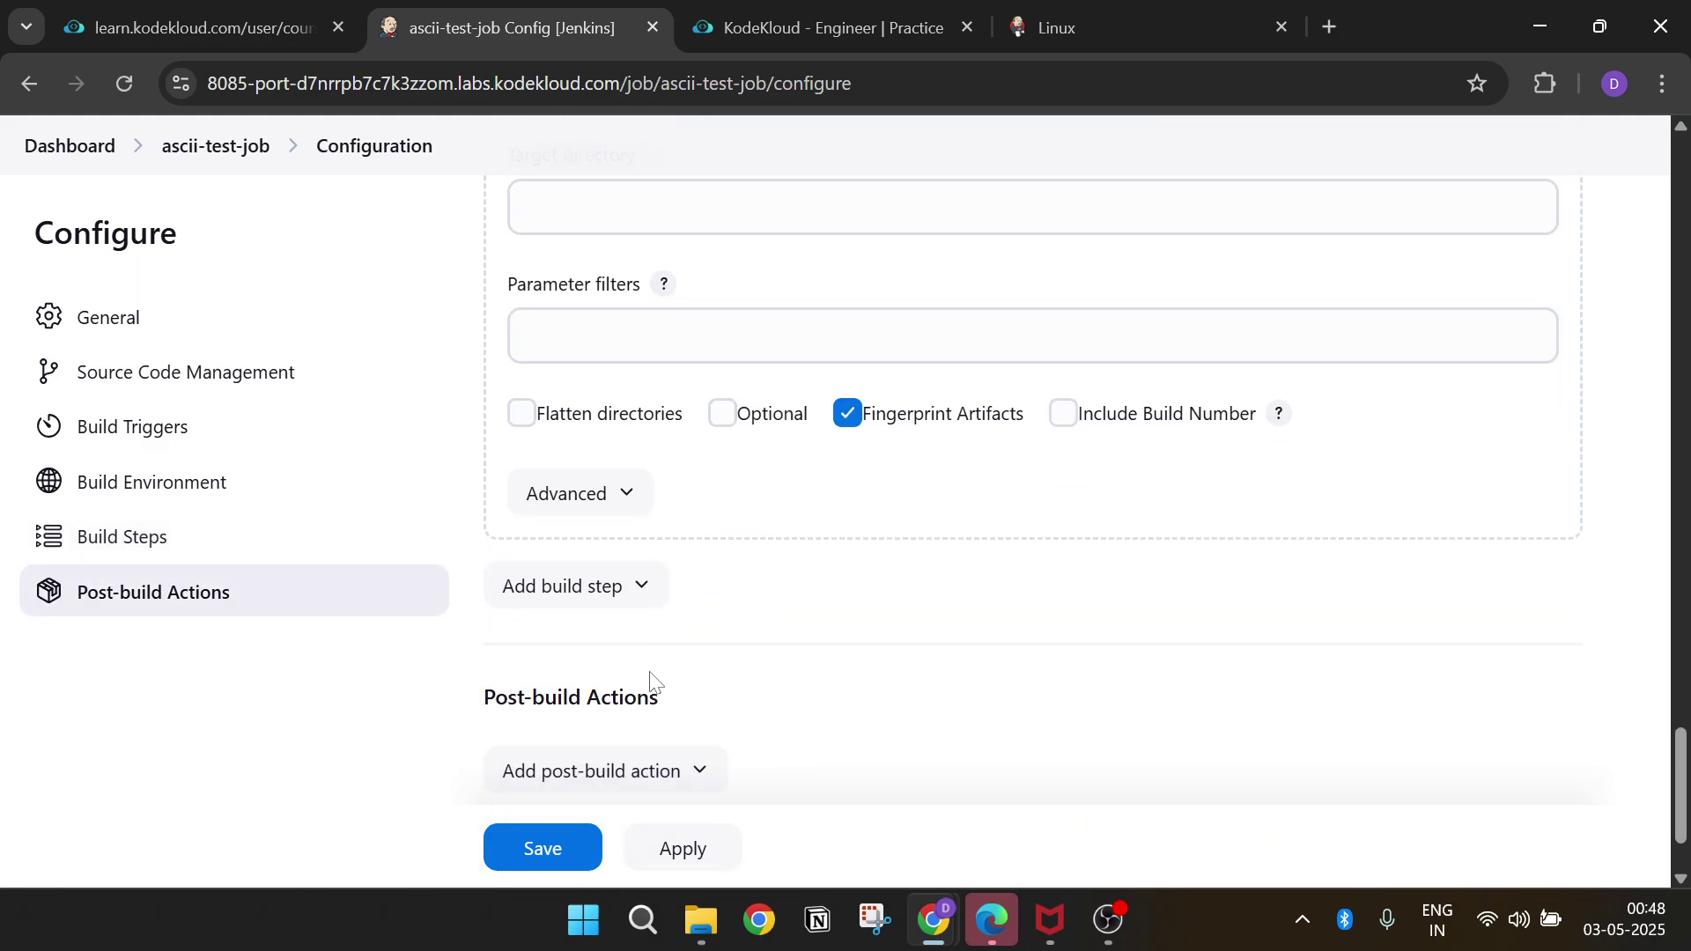
scroll(650, 682, down, 2)
click(540, 756)
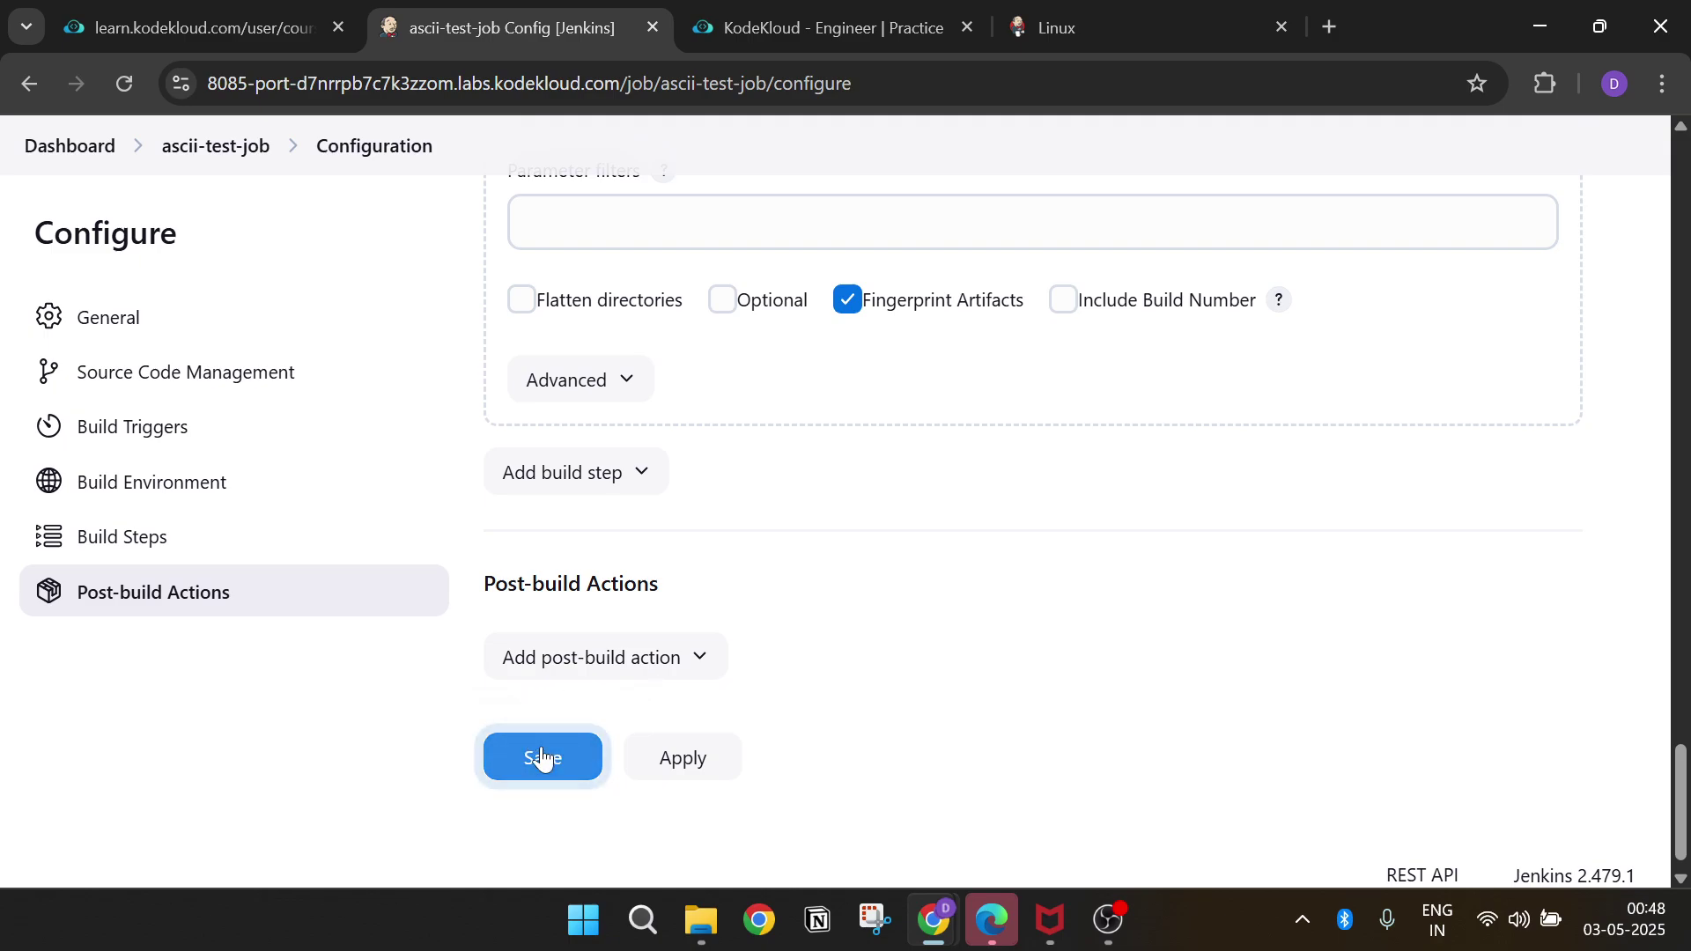
- Check the lab solution's Step 4 and start a new build of ascii-build-job from the Jenkins dashboard
click(77, 16)
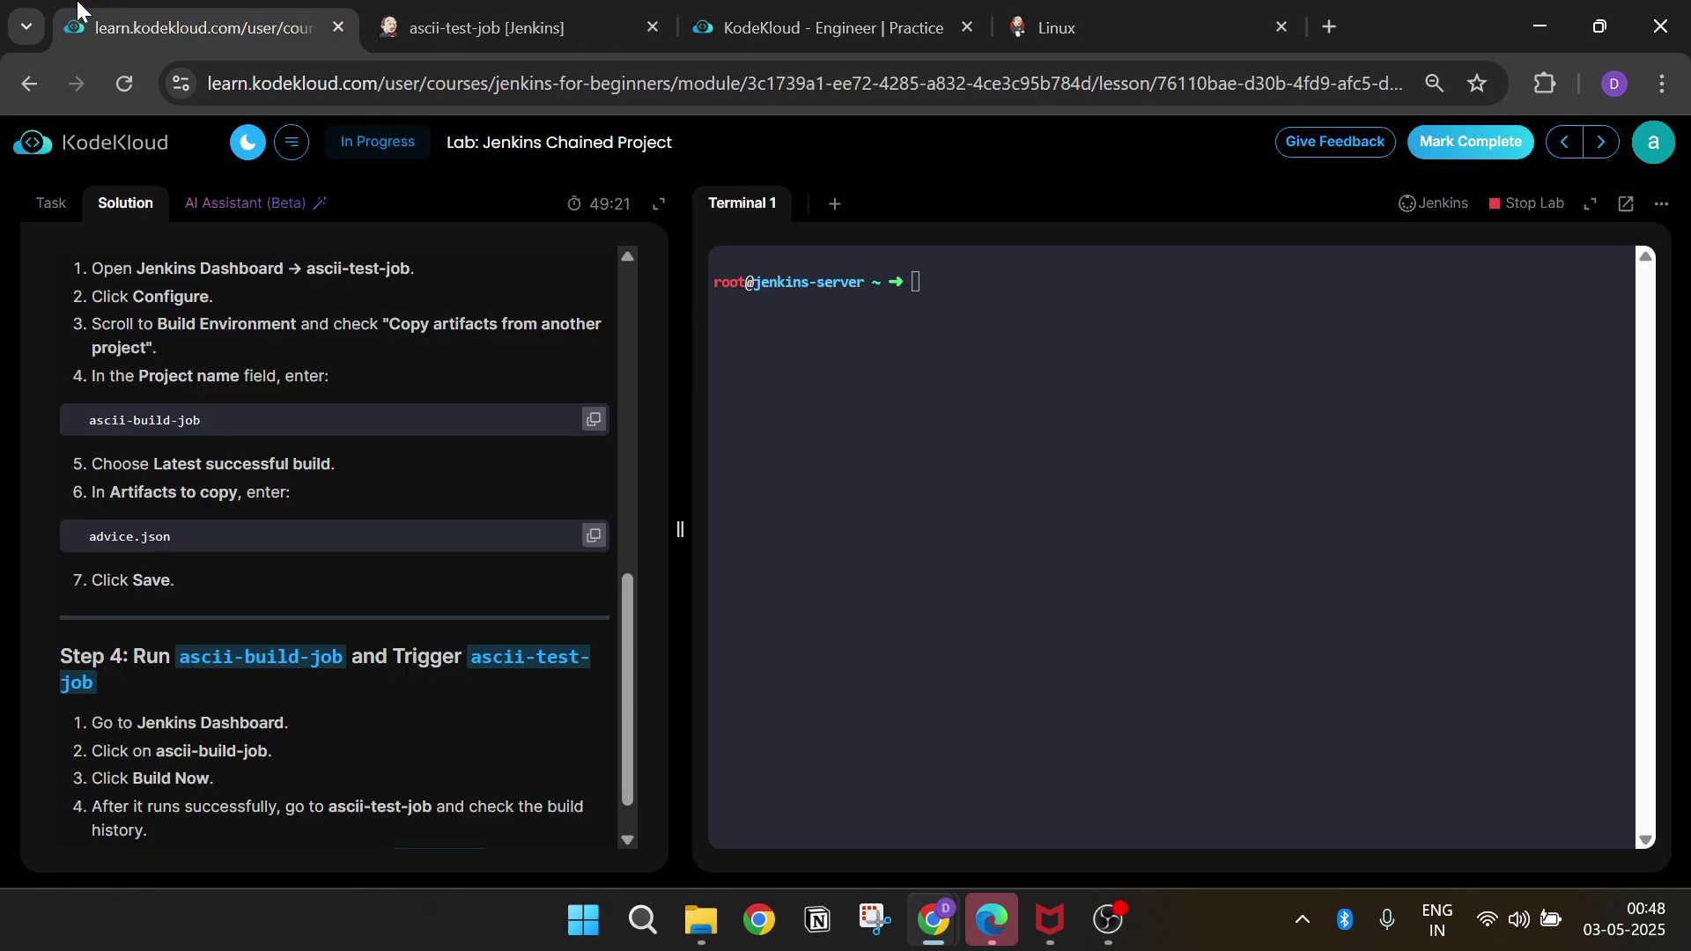
scroll(260, 590, down, 1)
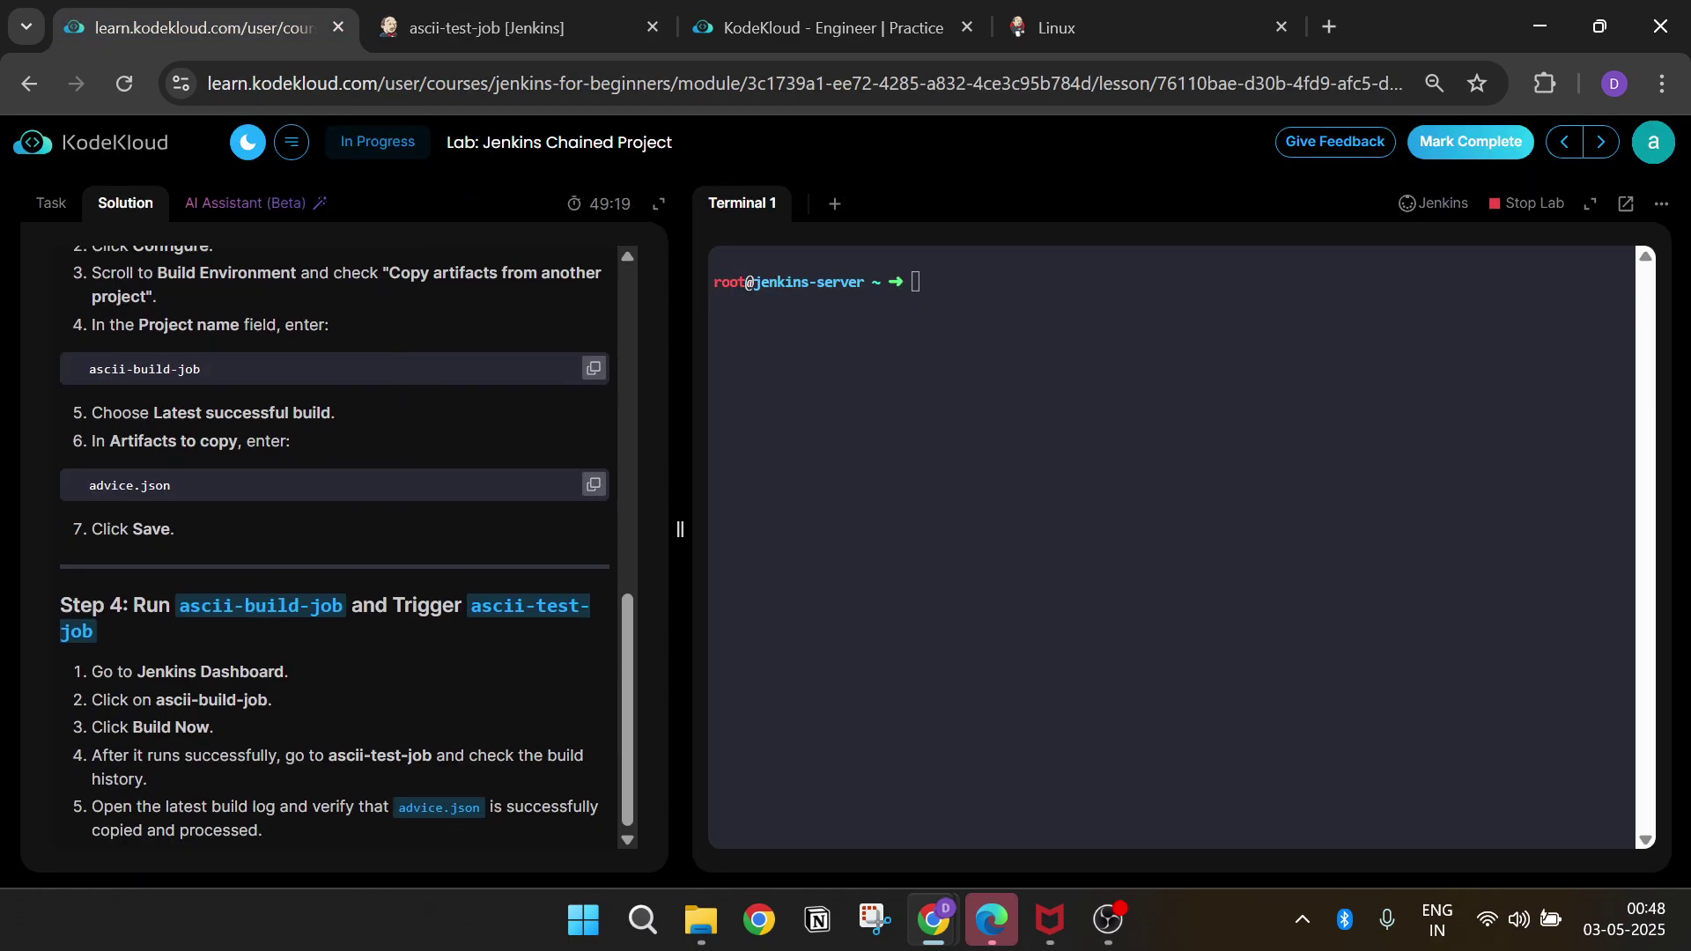
click(393, 16)
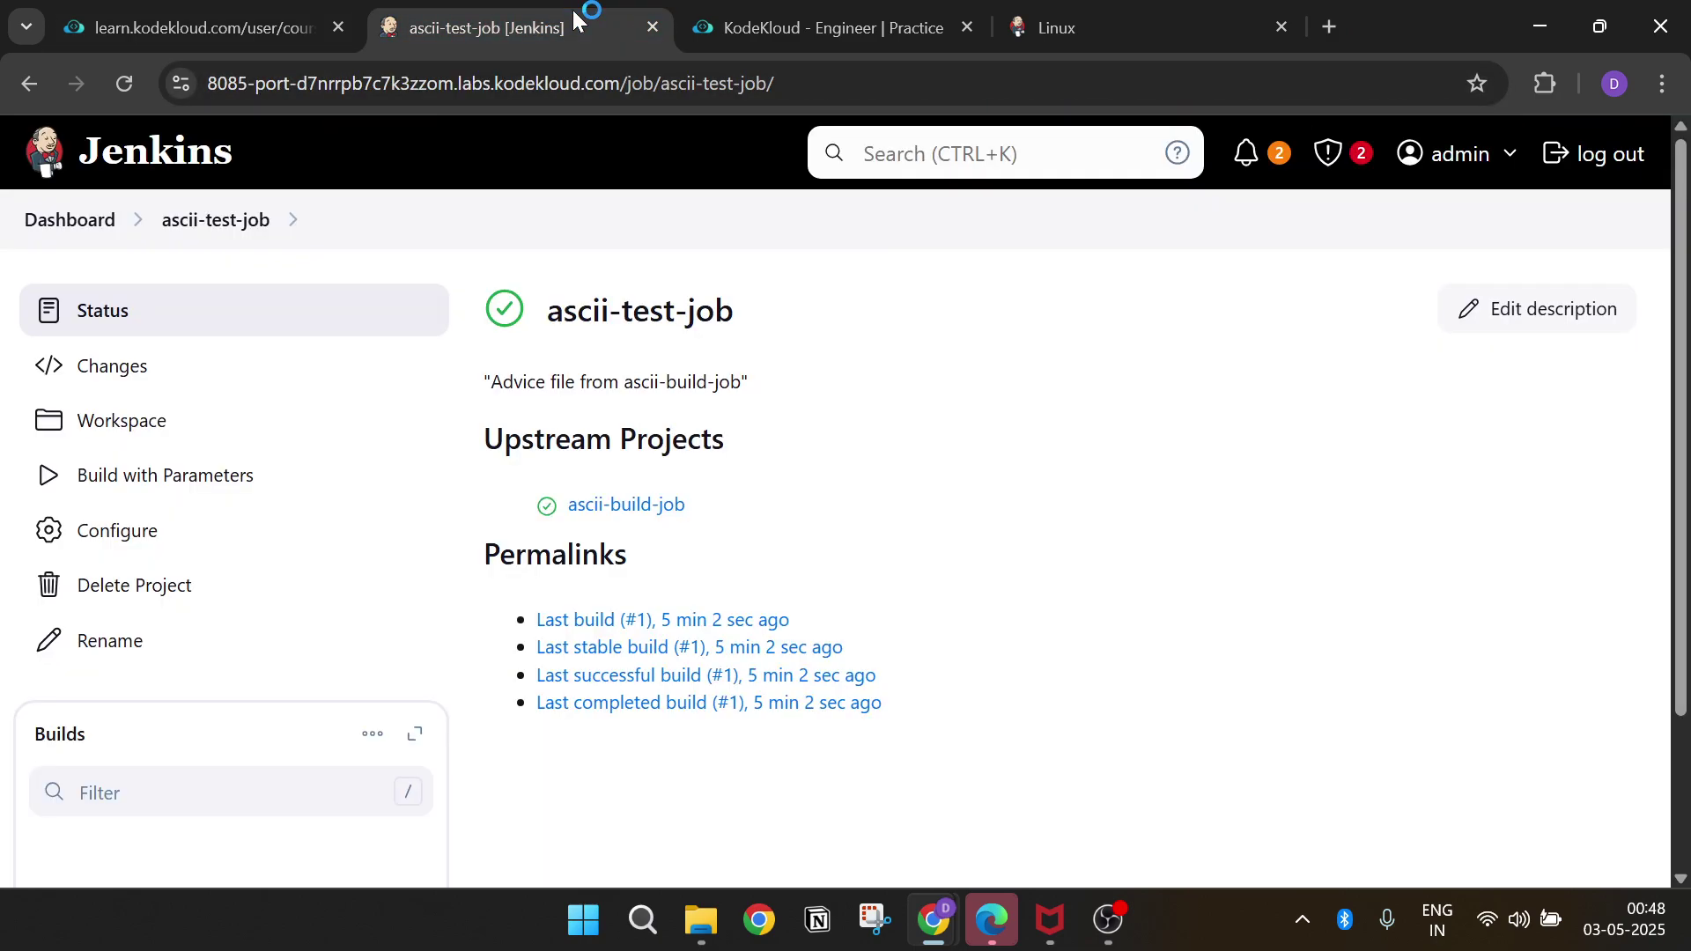
click(112, 231)
click(227, 44)
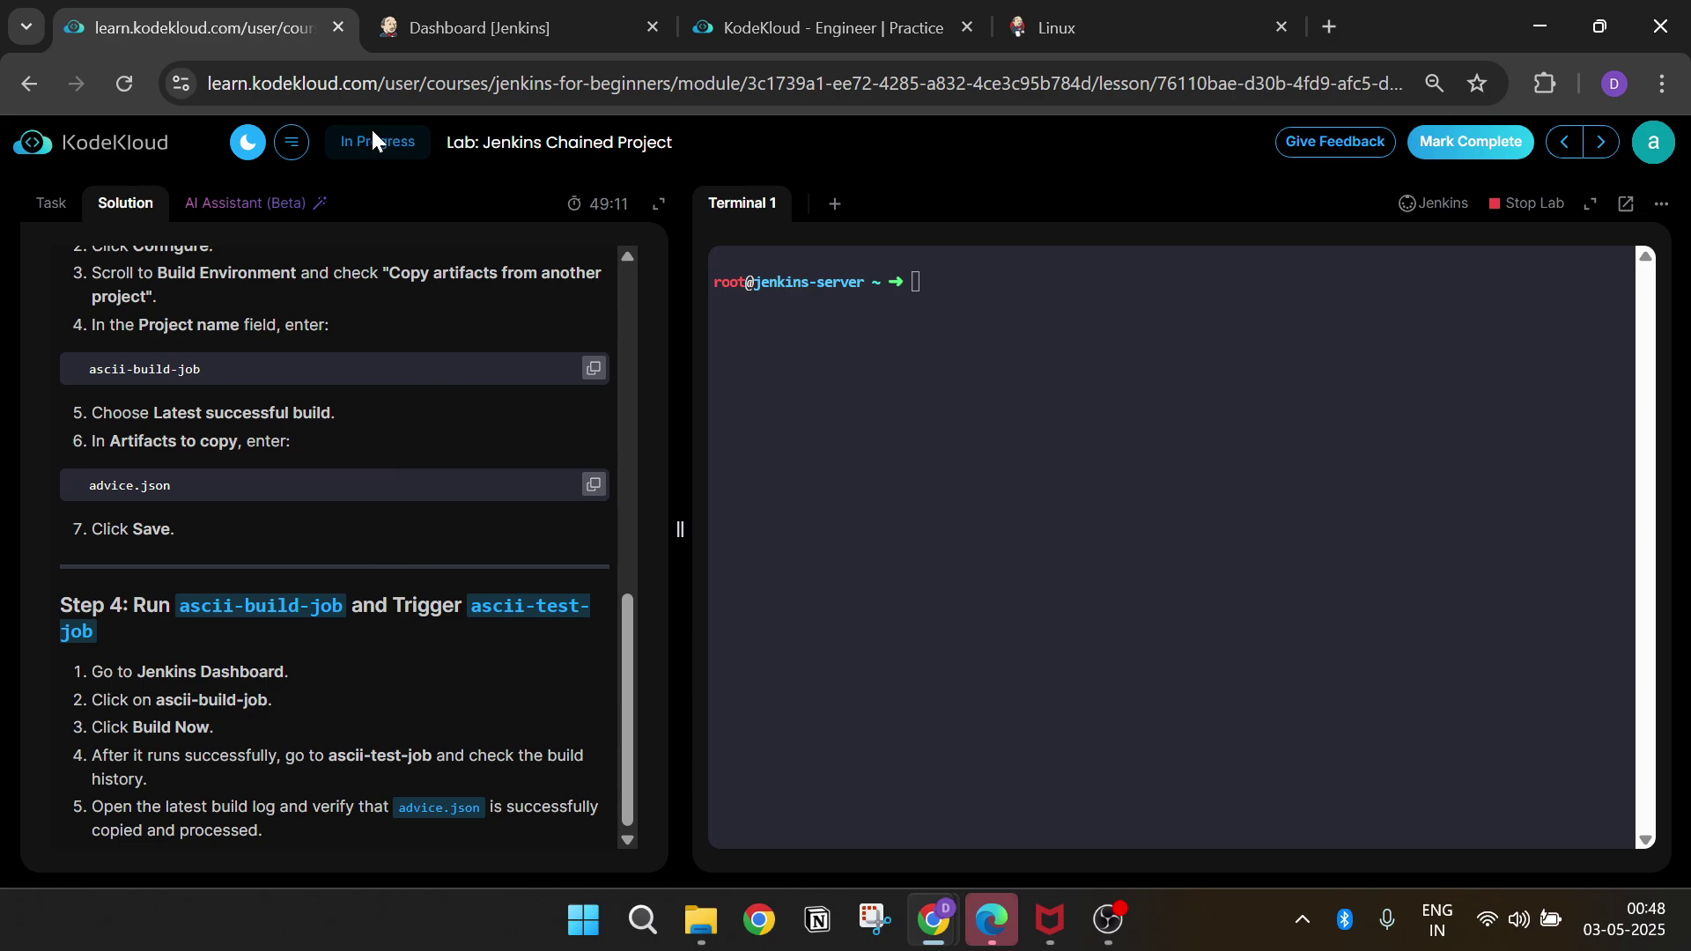
click(412, 34)
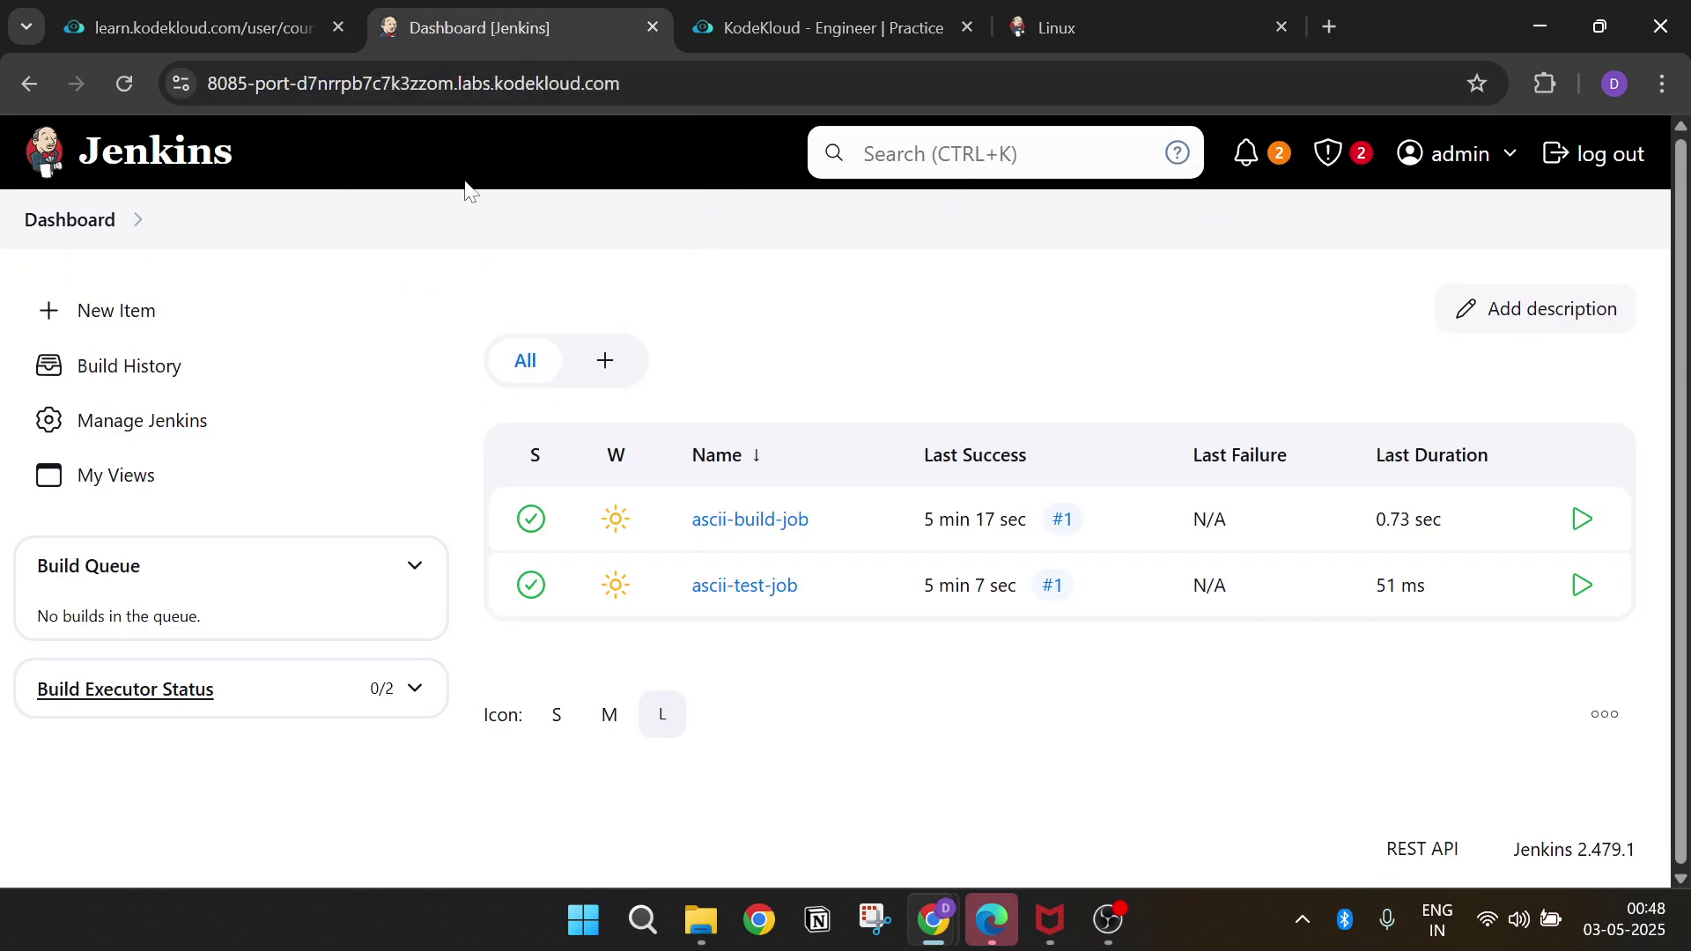
click(760, 519)
click(211, 467)
- Open the console output of ascii-build-job build #2 and examine the advice output and the downstream trigger
scroll(282, 472, down, 1)
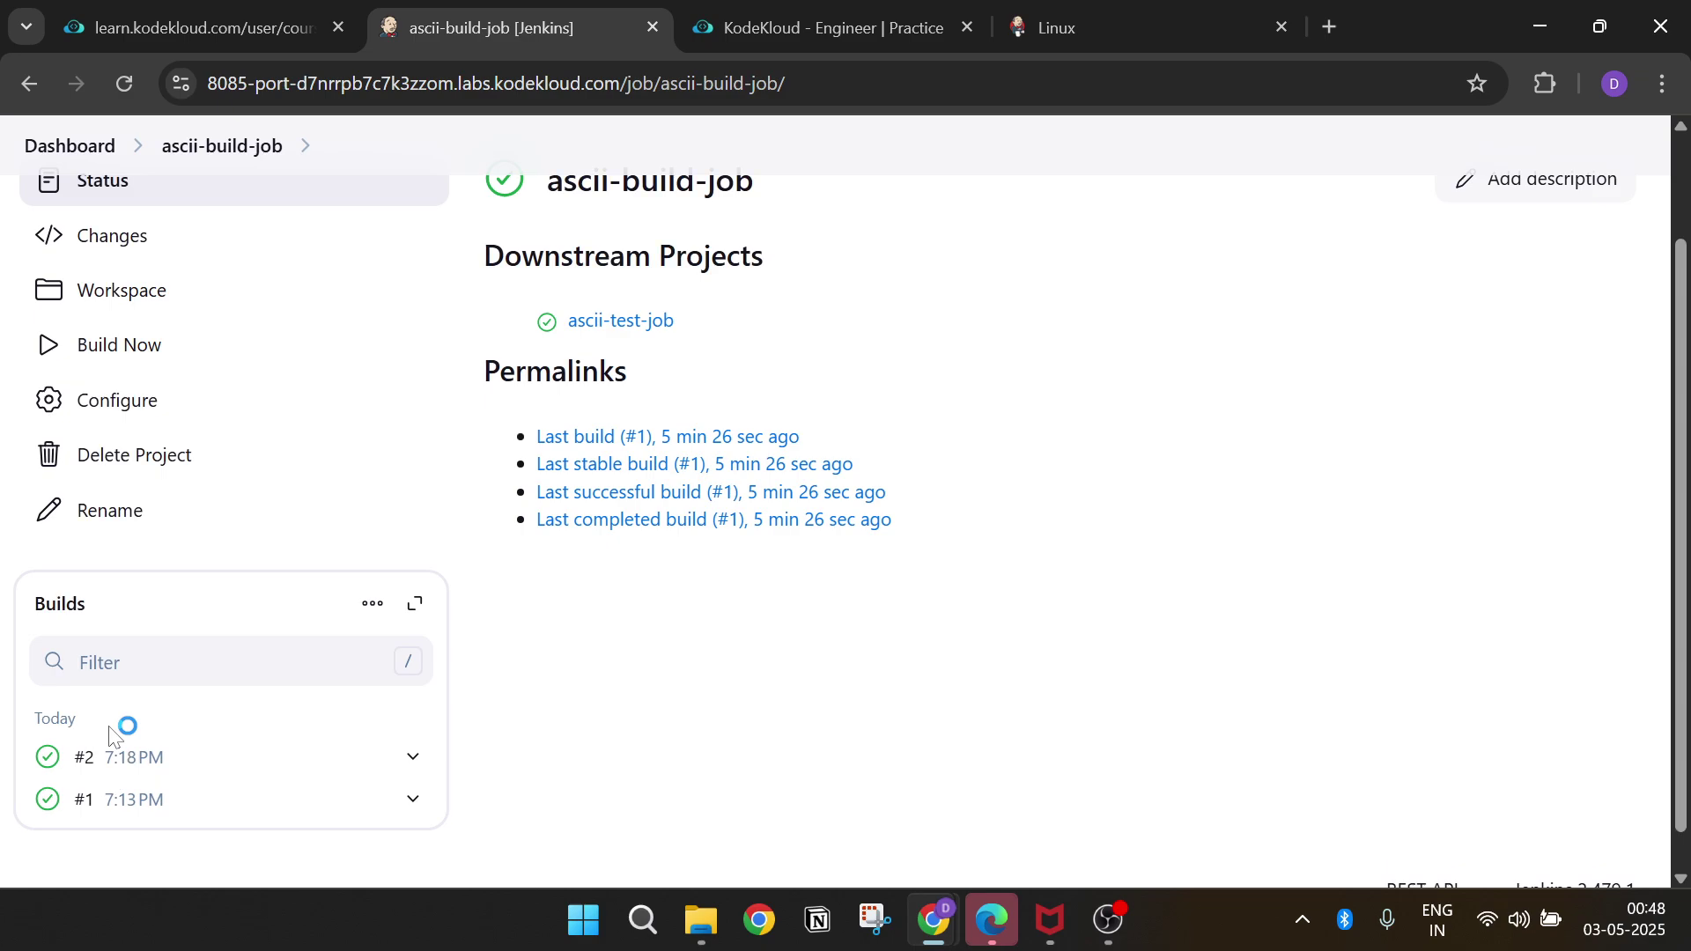
click(117, 764)
click(257, 423)
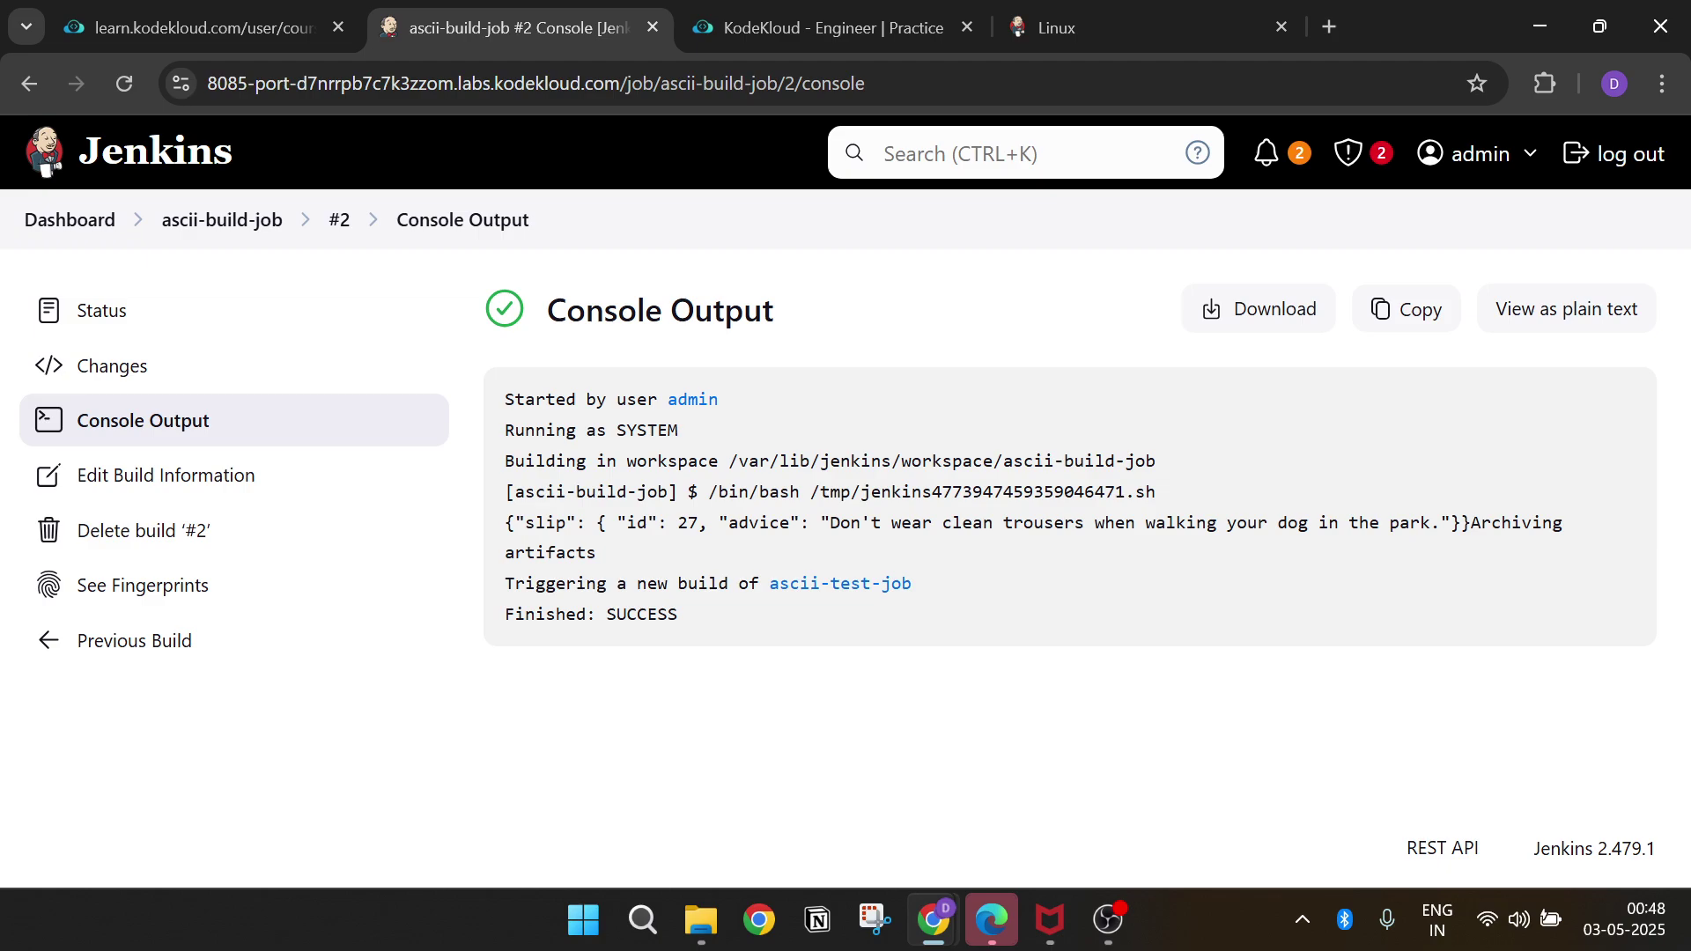
drag(518, 491, 710, 520)
click(678, 568)
- Go to the triggered ascii-test-job and examine build #2's console output for how advice.json was handled
click(872, 584)
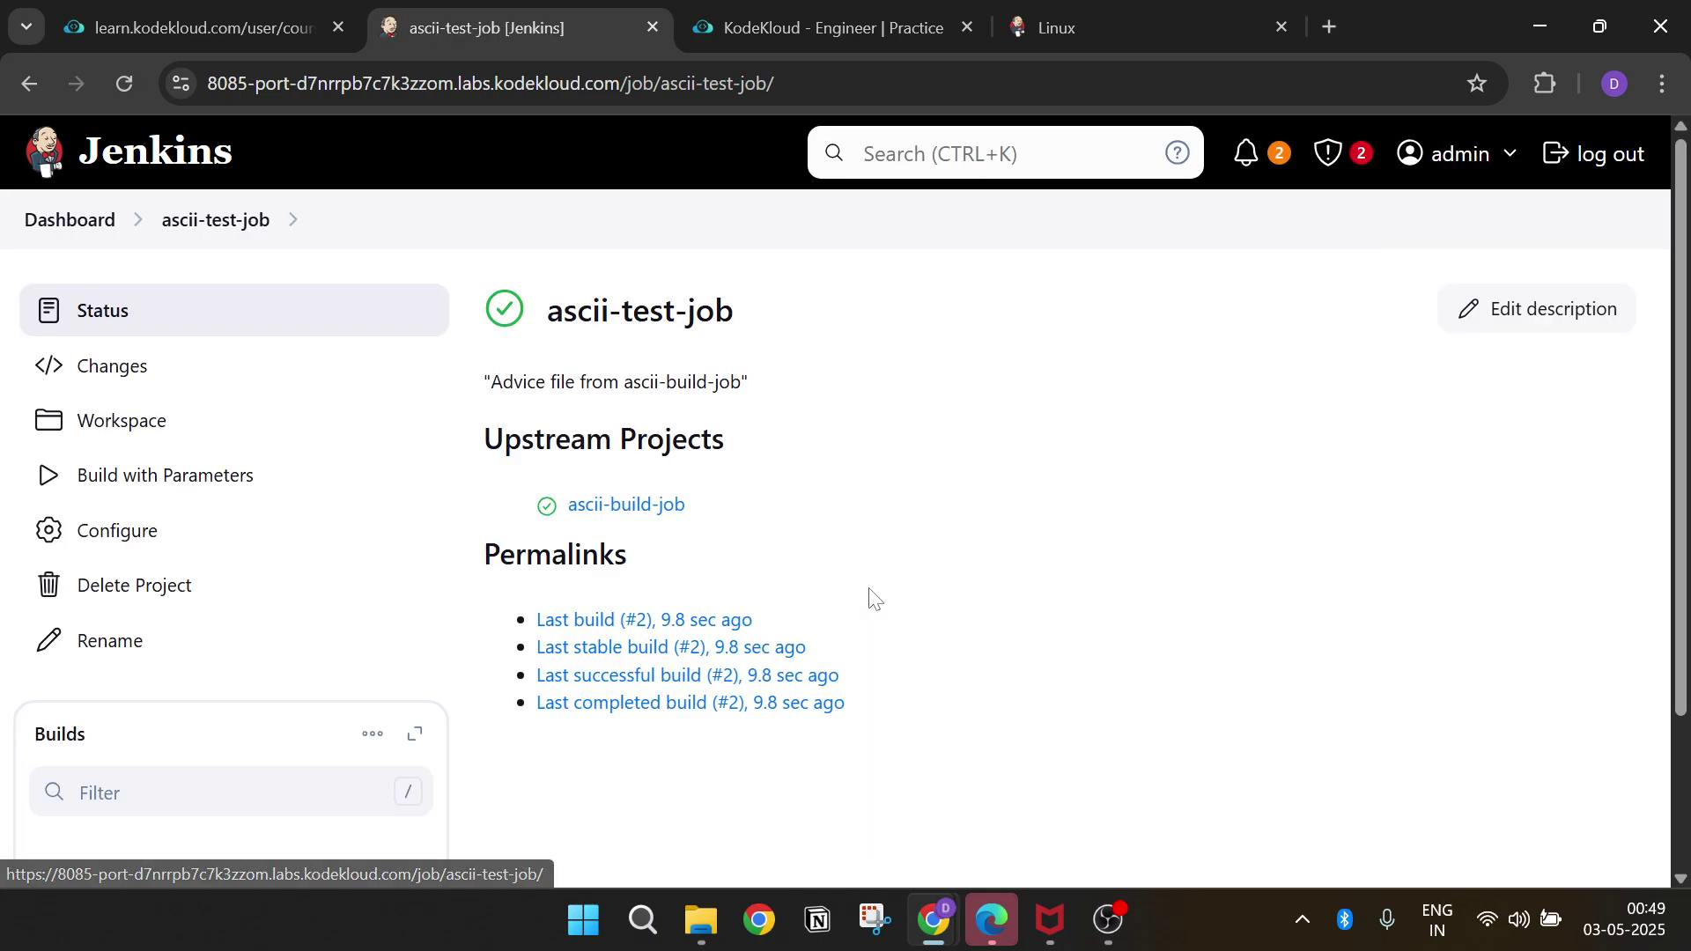
scroll(808, 553, down, 1)
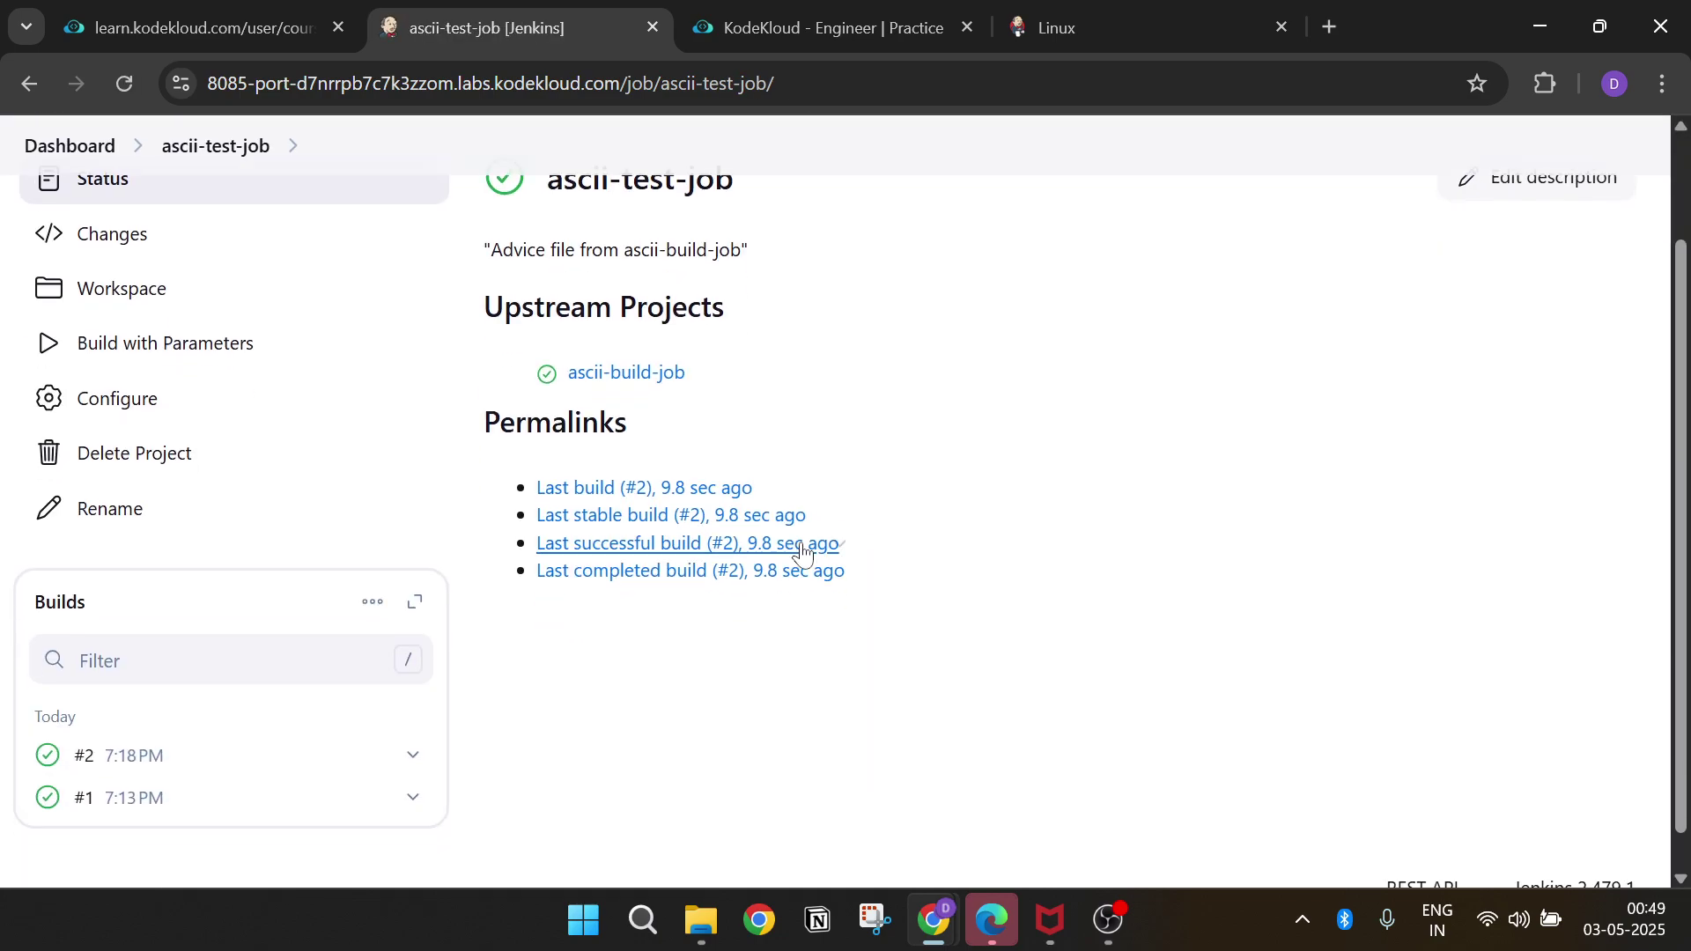
click(135, 753)
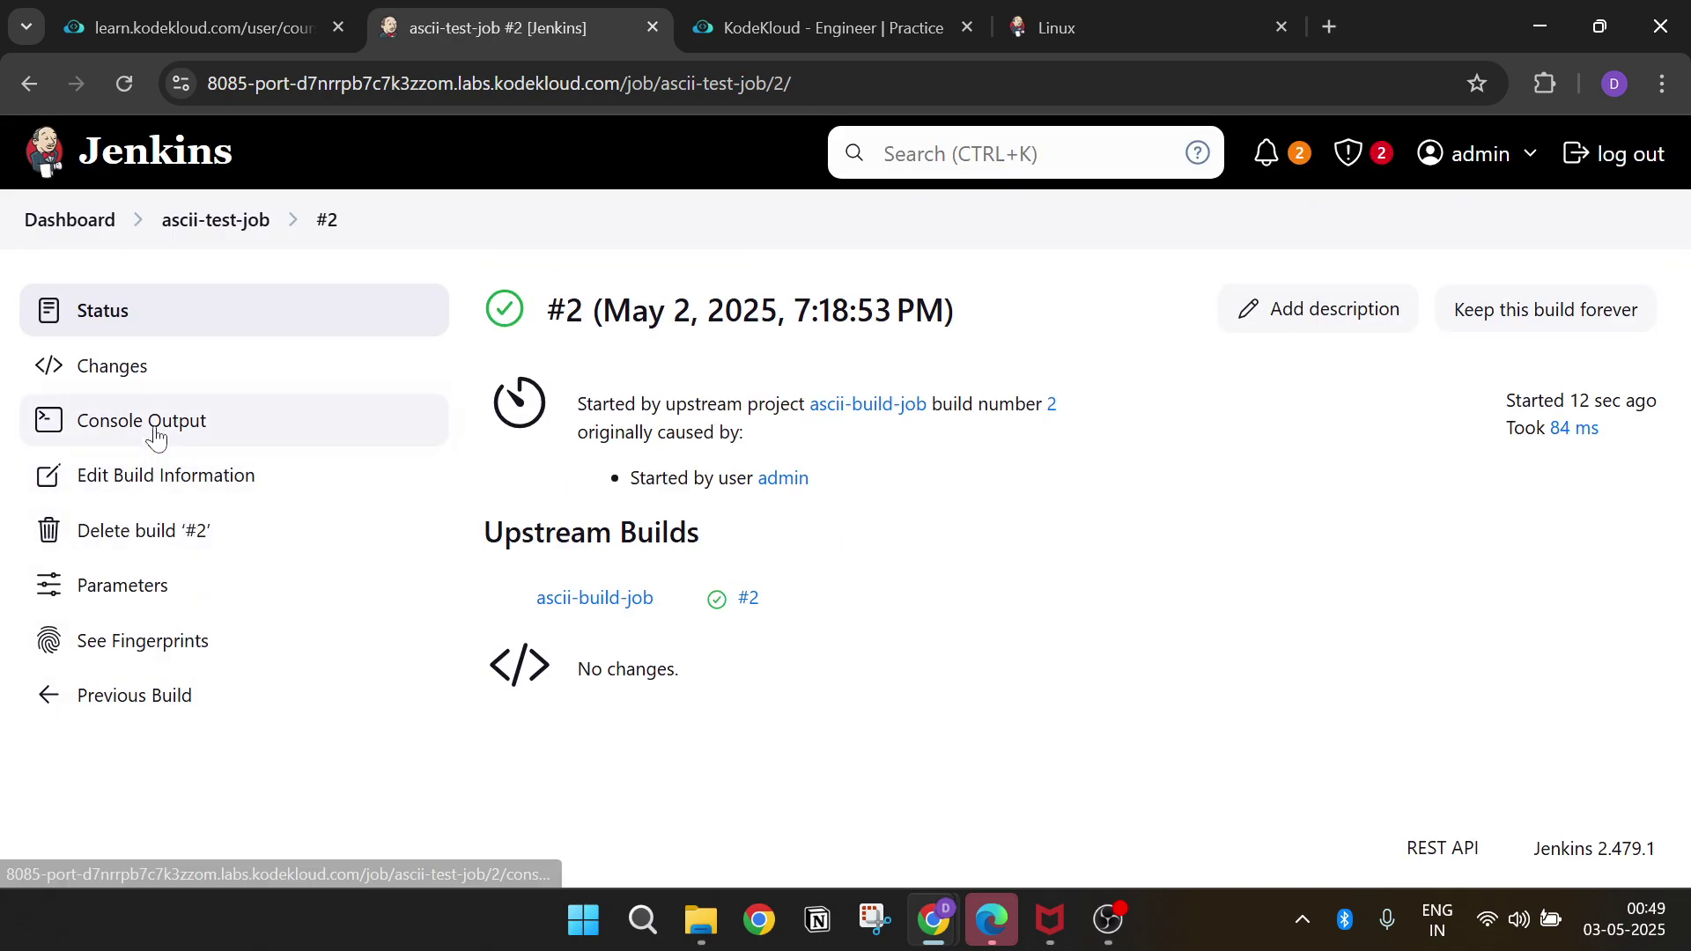
click(155, 429)
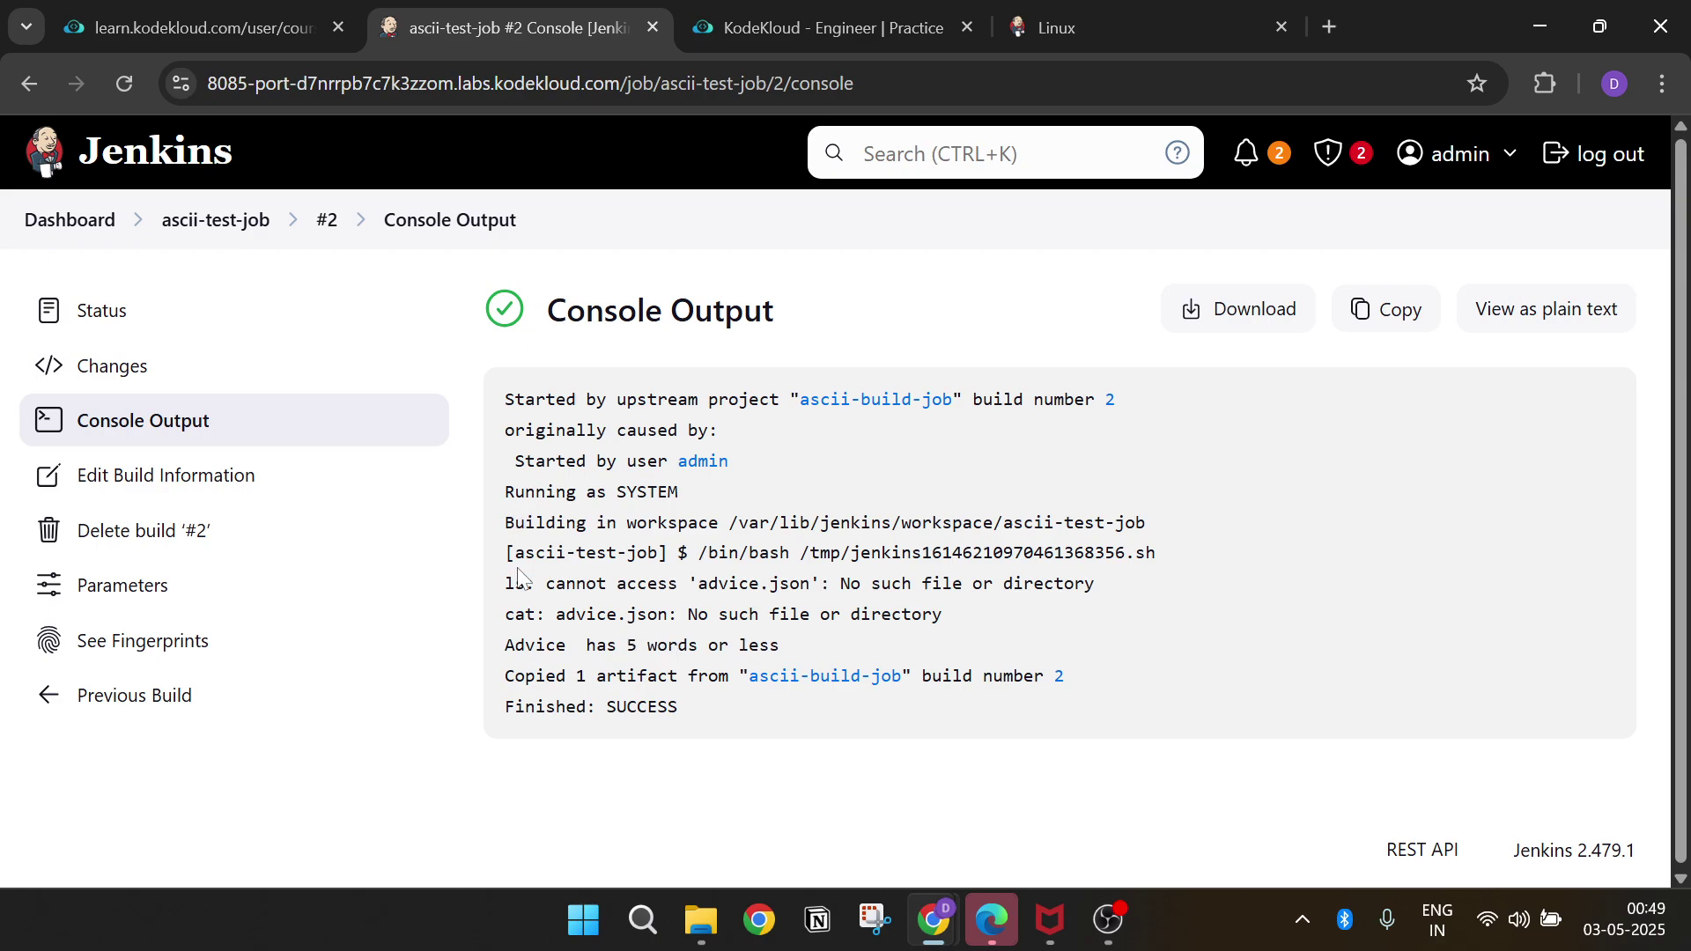
drag(505, 583, 933, 583)
click(932, 583)
drag(506, 648, 748, 647)
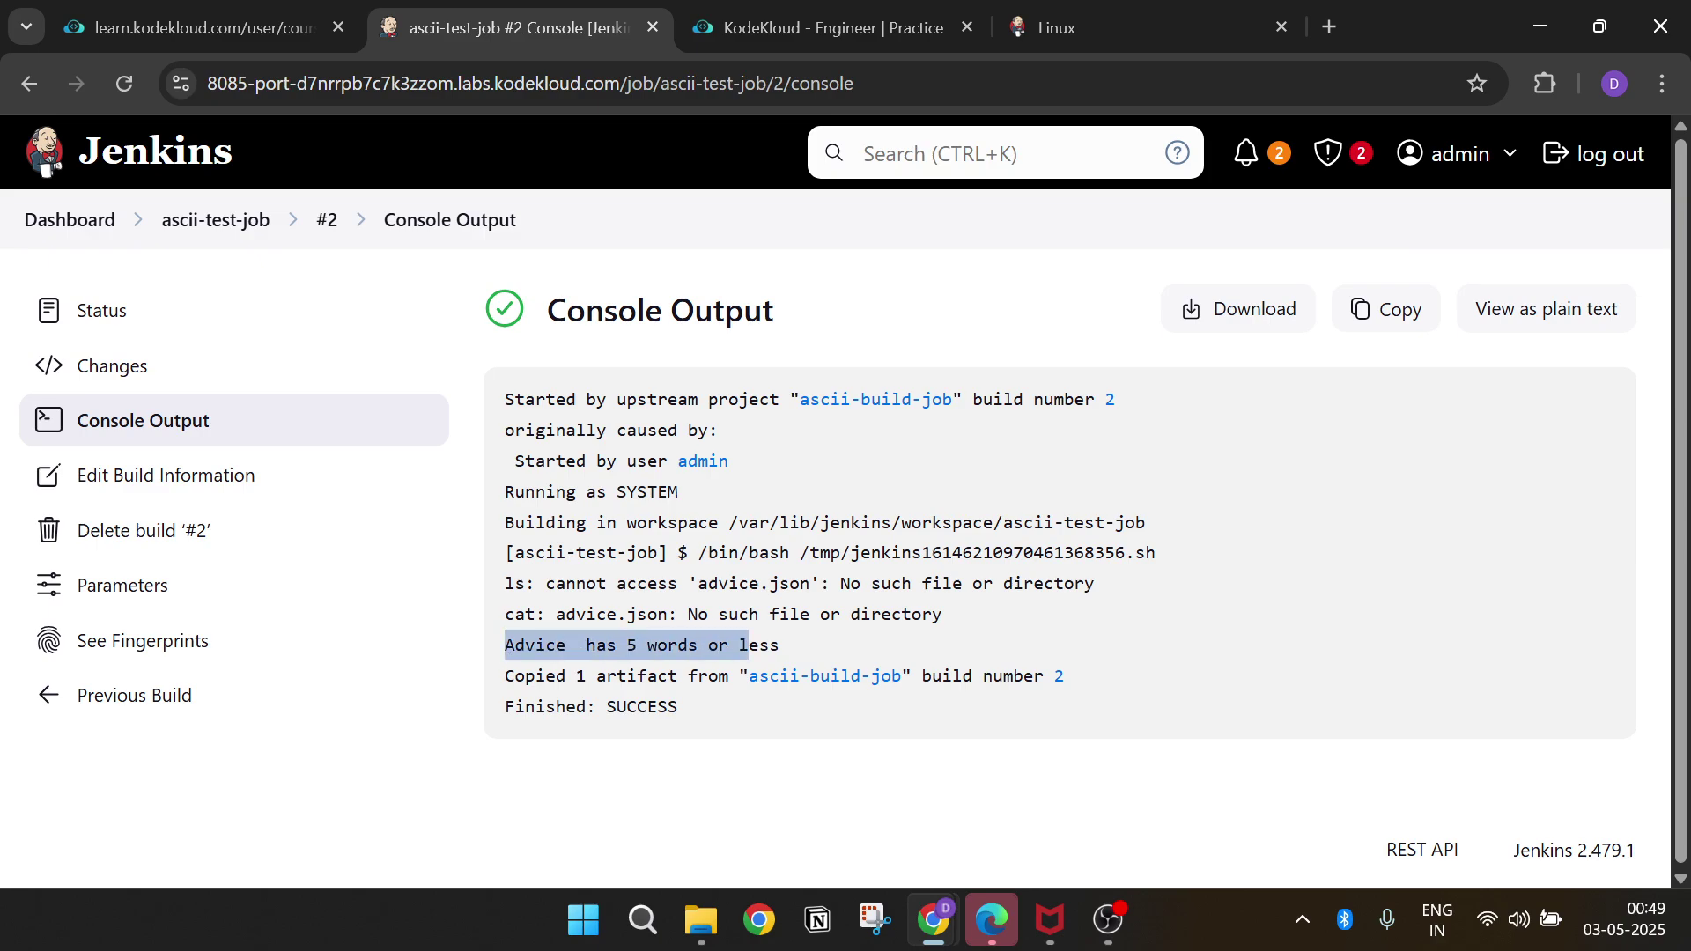
- Confirm the Copy Artifact task in the KodeKloud lab and end the lab session, submitting the feedback form
click(182, 26)
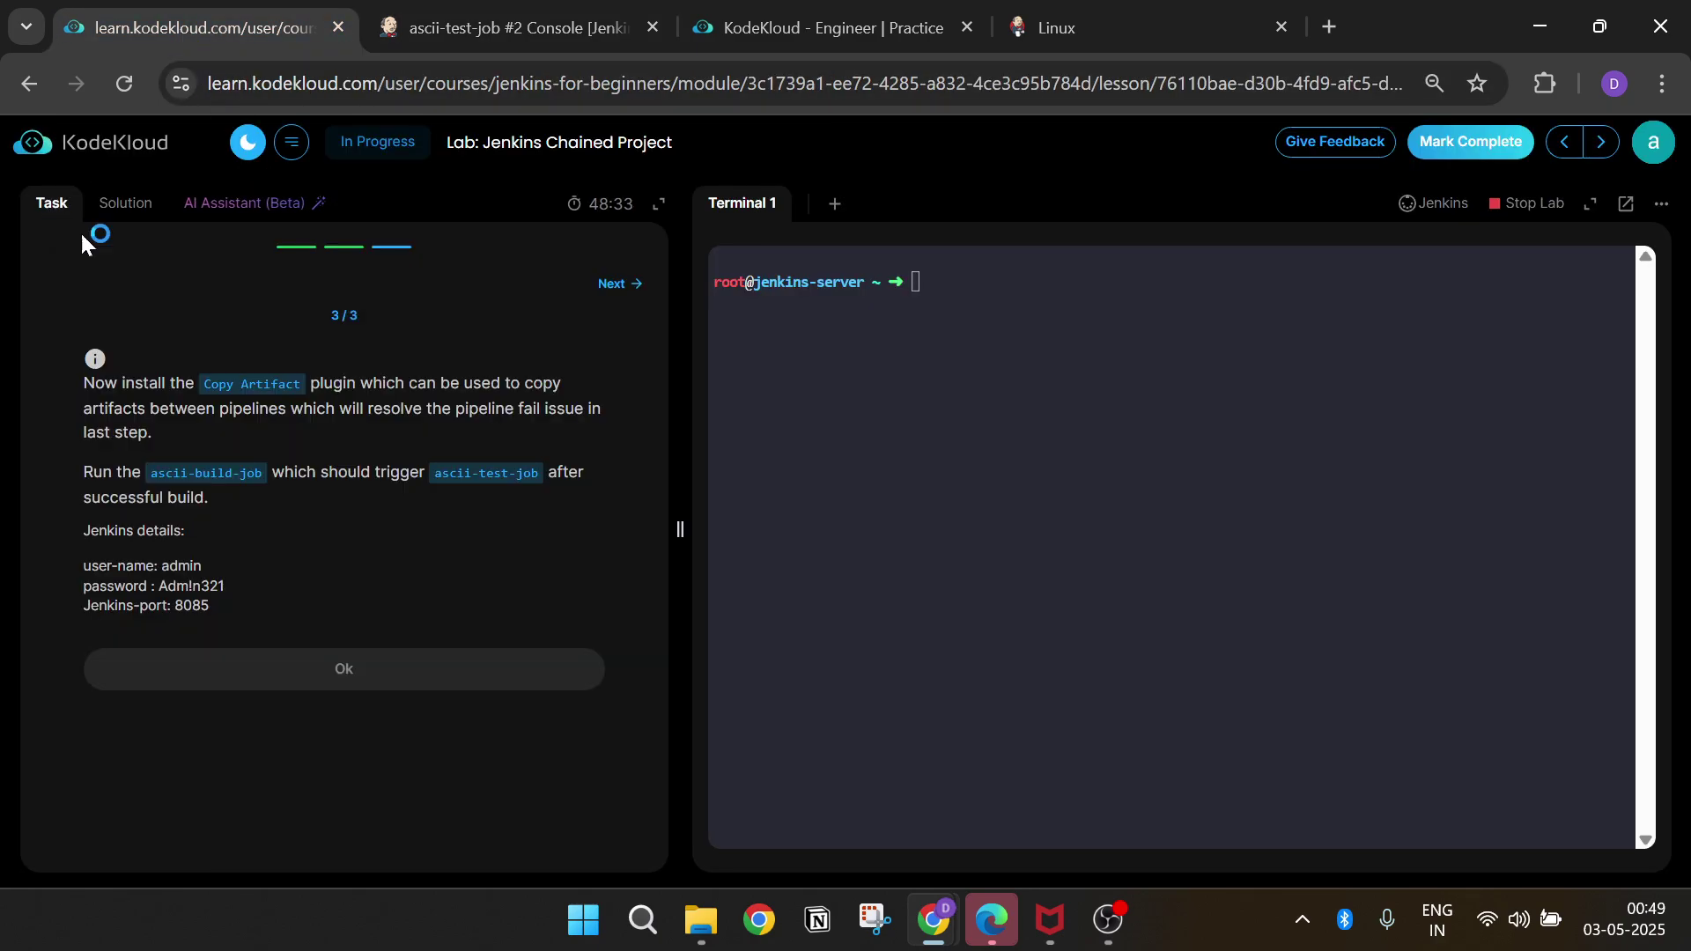
click(244, 665)
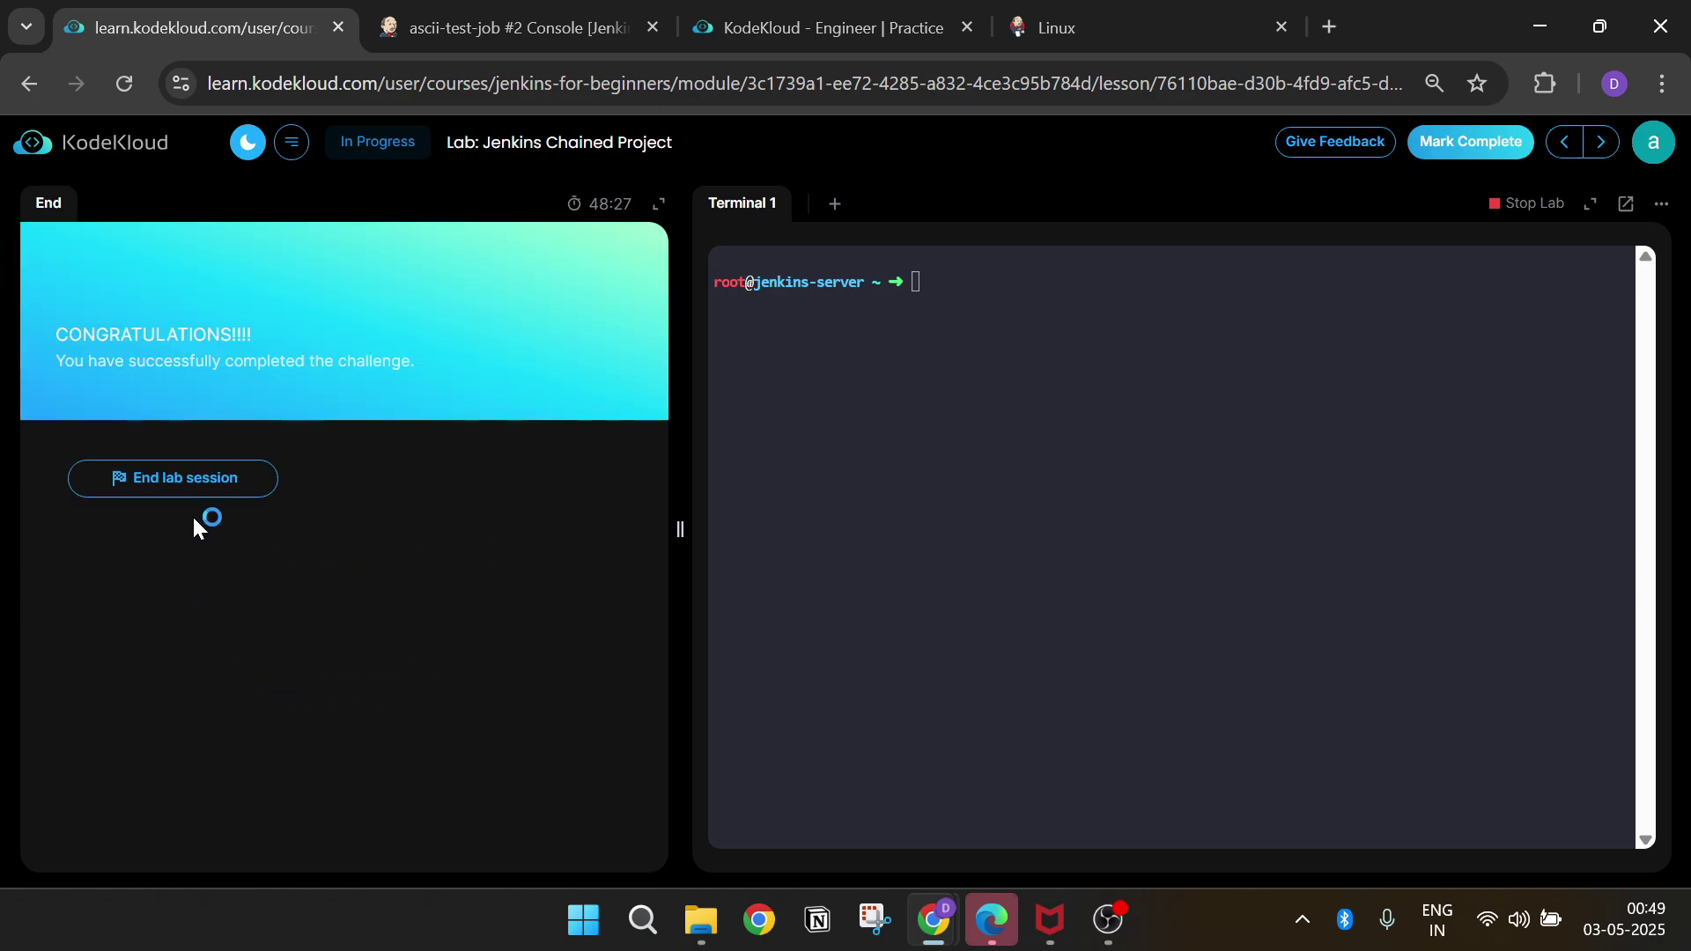
click(195, 487)
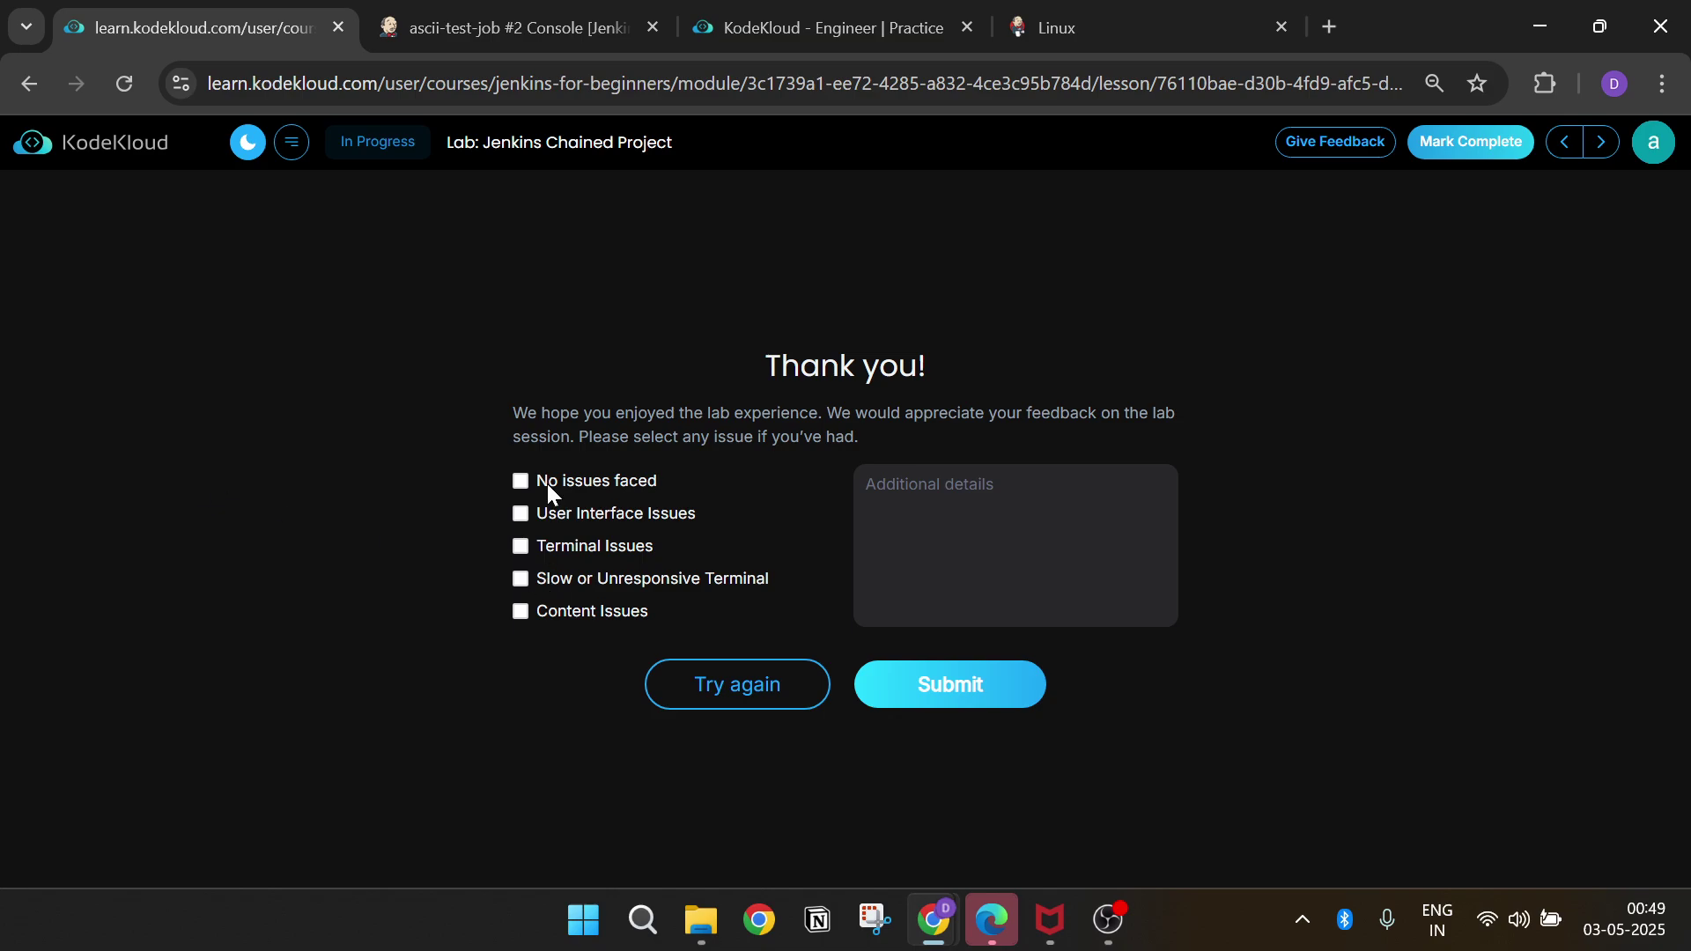
click(874, 688)
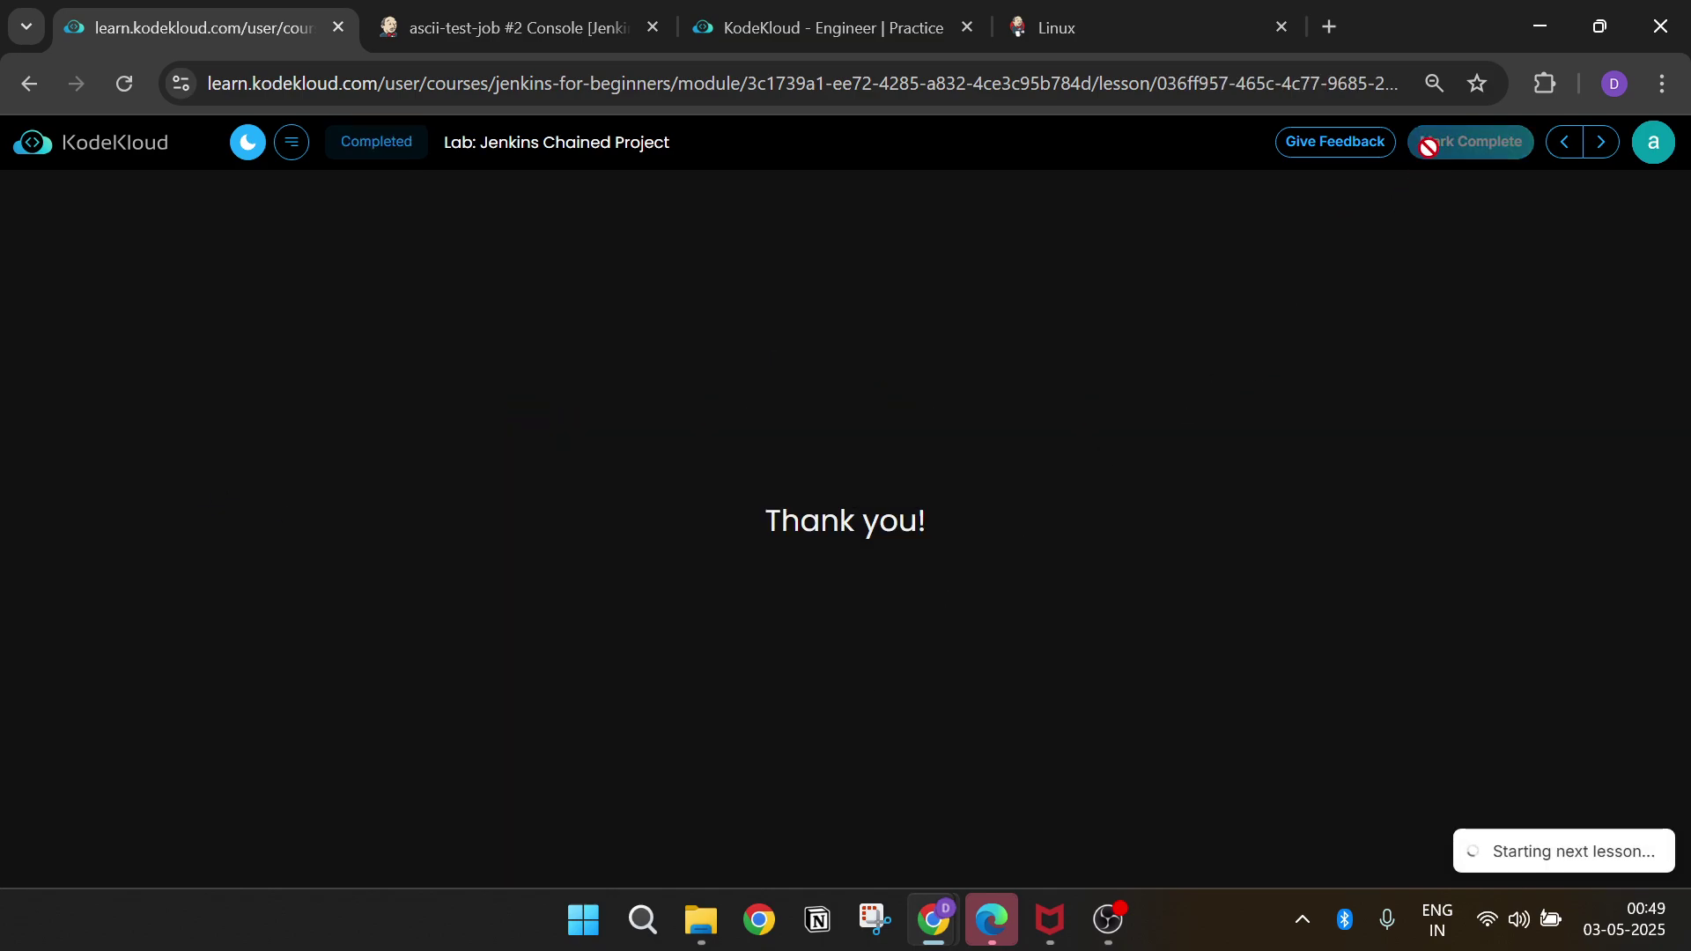
click(1101, 920)
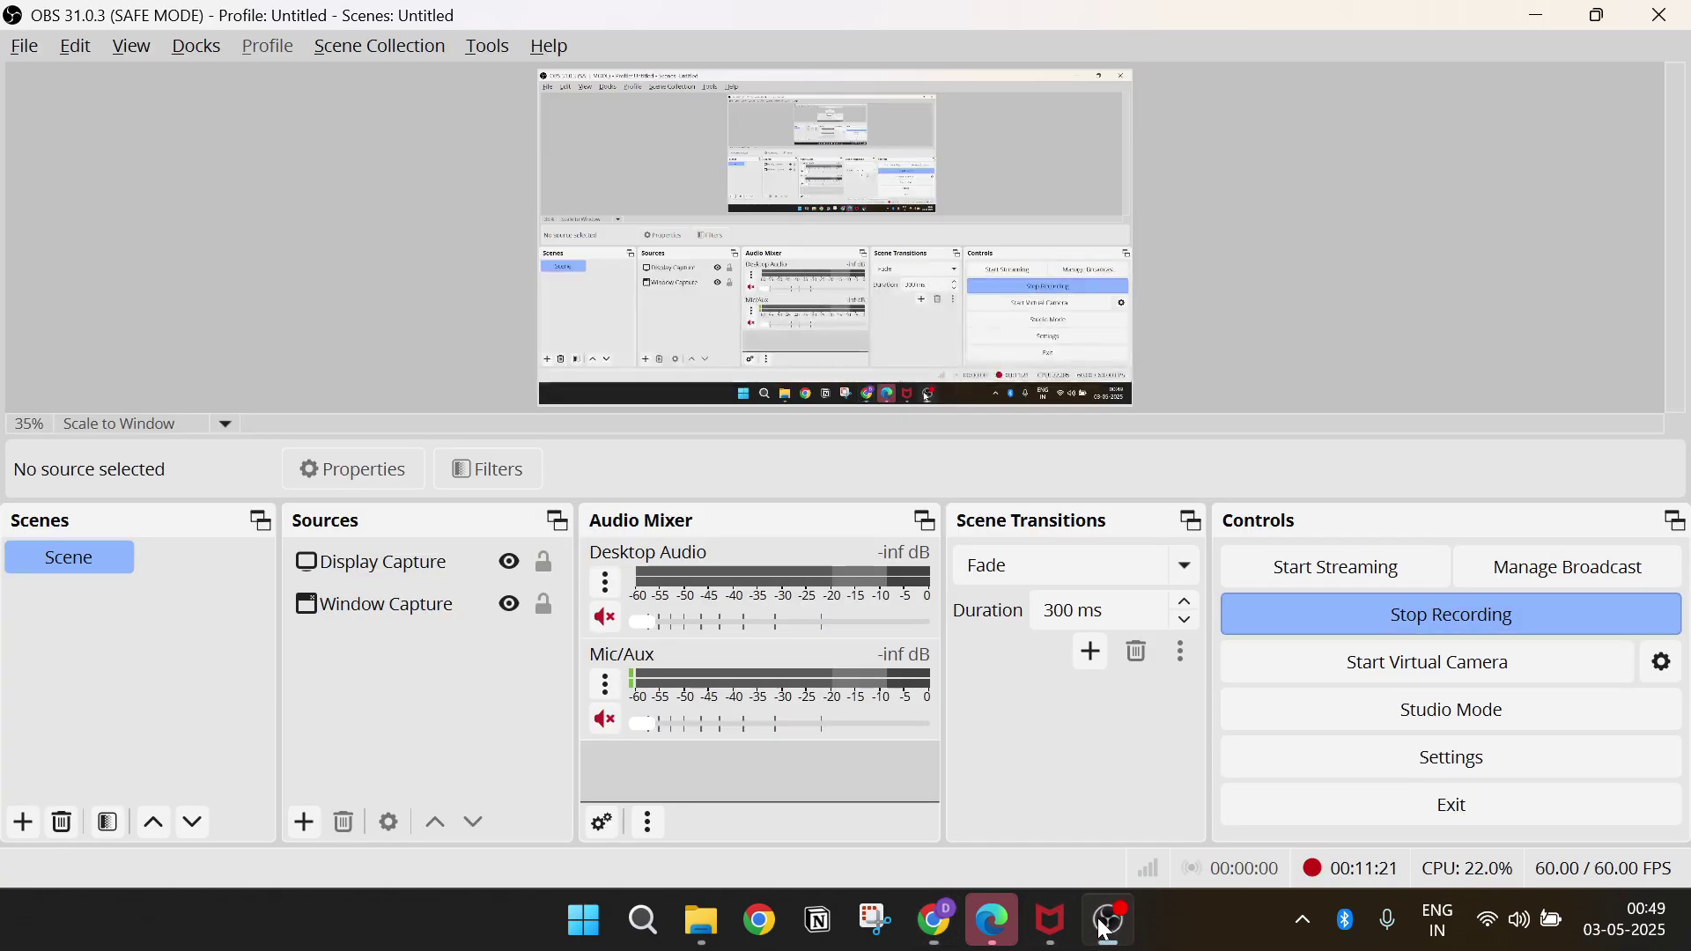